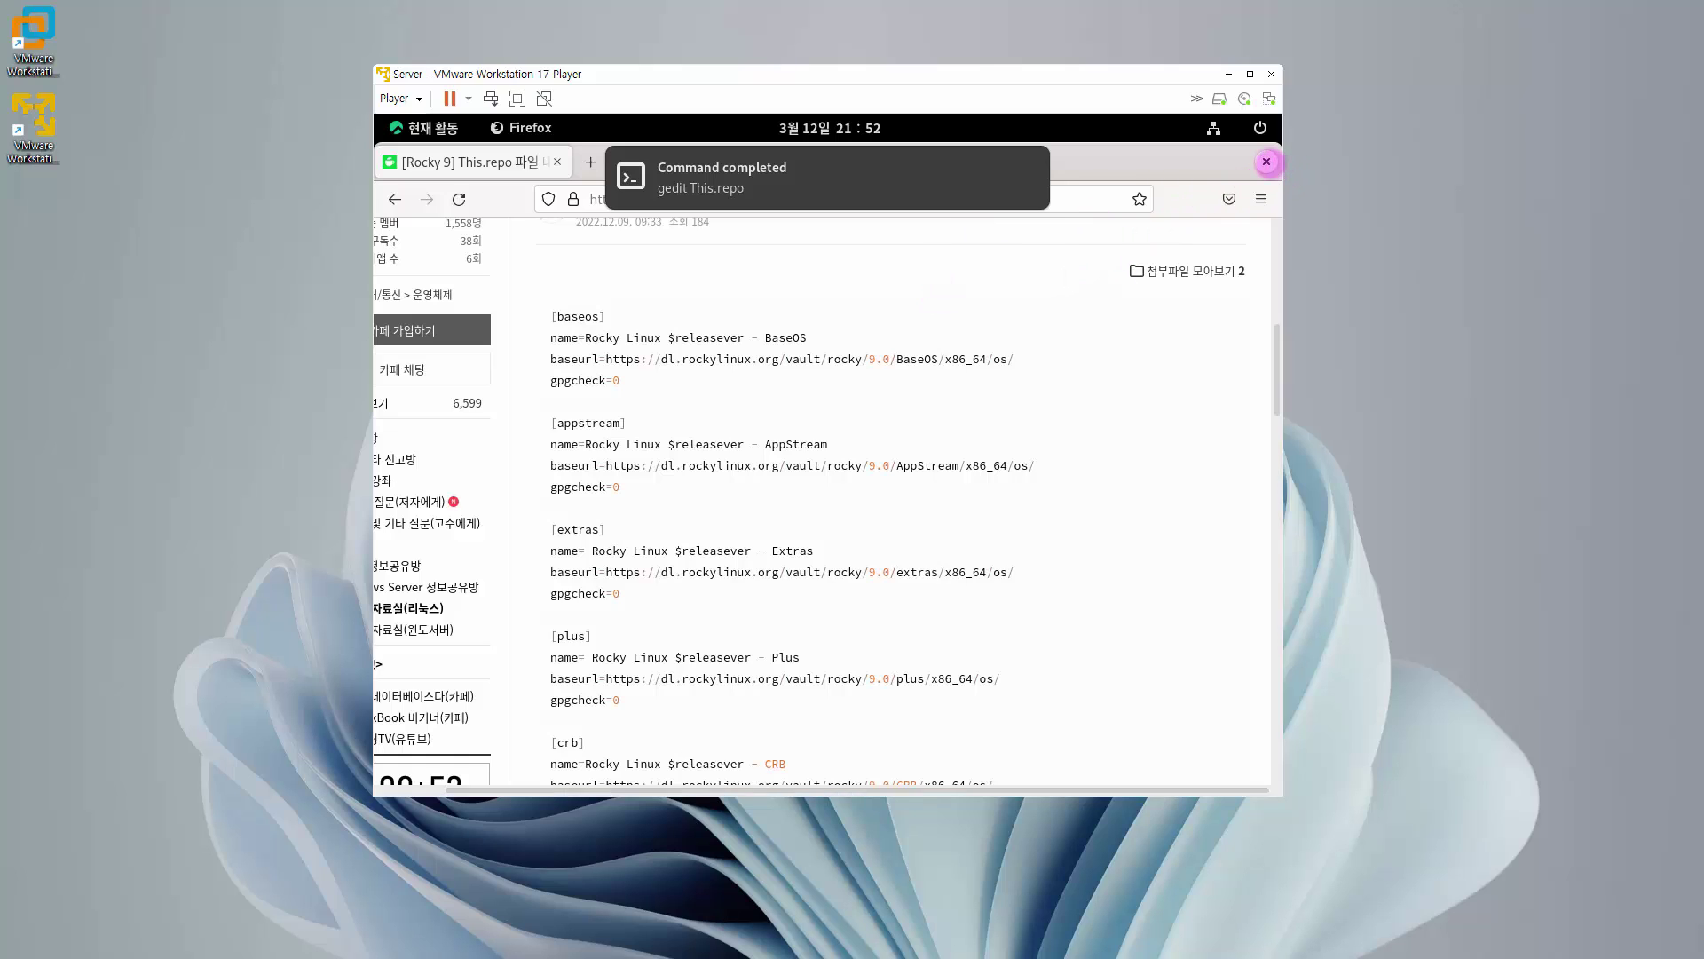
- Close the Firefox reference page to return to the guest terminal
{"action": "left_click", "coordinate": [1267, 161]}
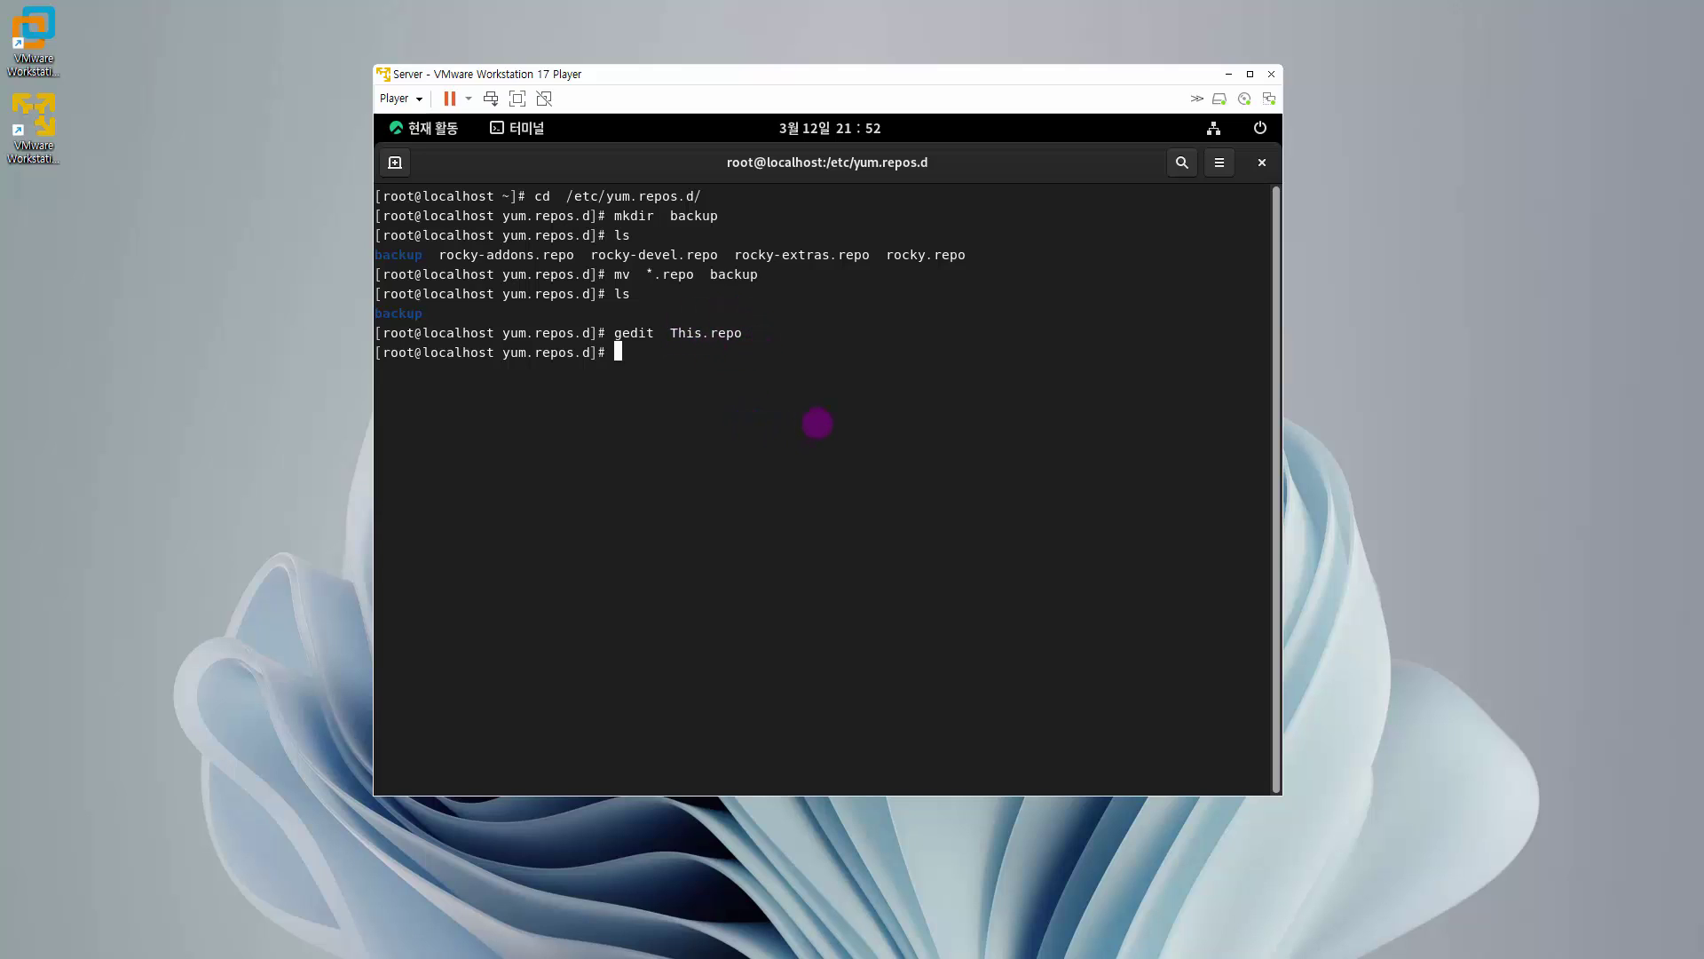
- Run 'dnf clean all' to clear the package cache, then clear the terminal screen
{"action": "type", "text": "dnf  clean  all"}
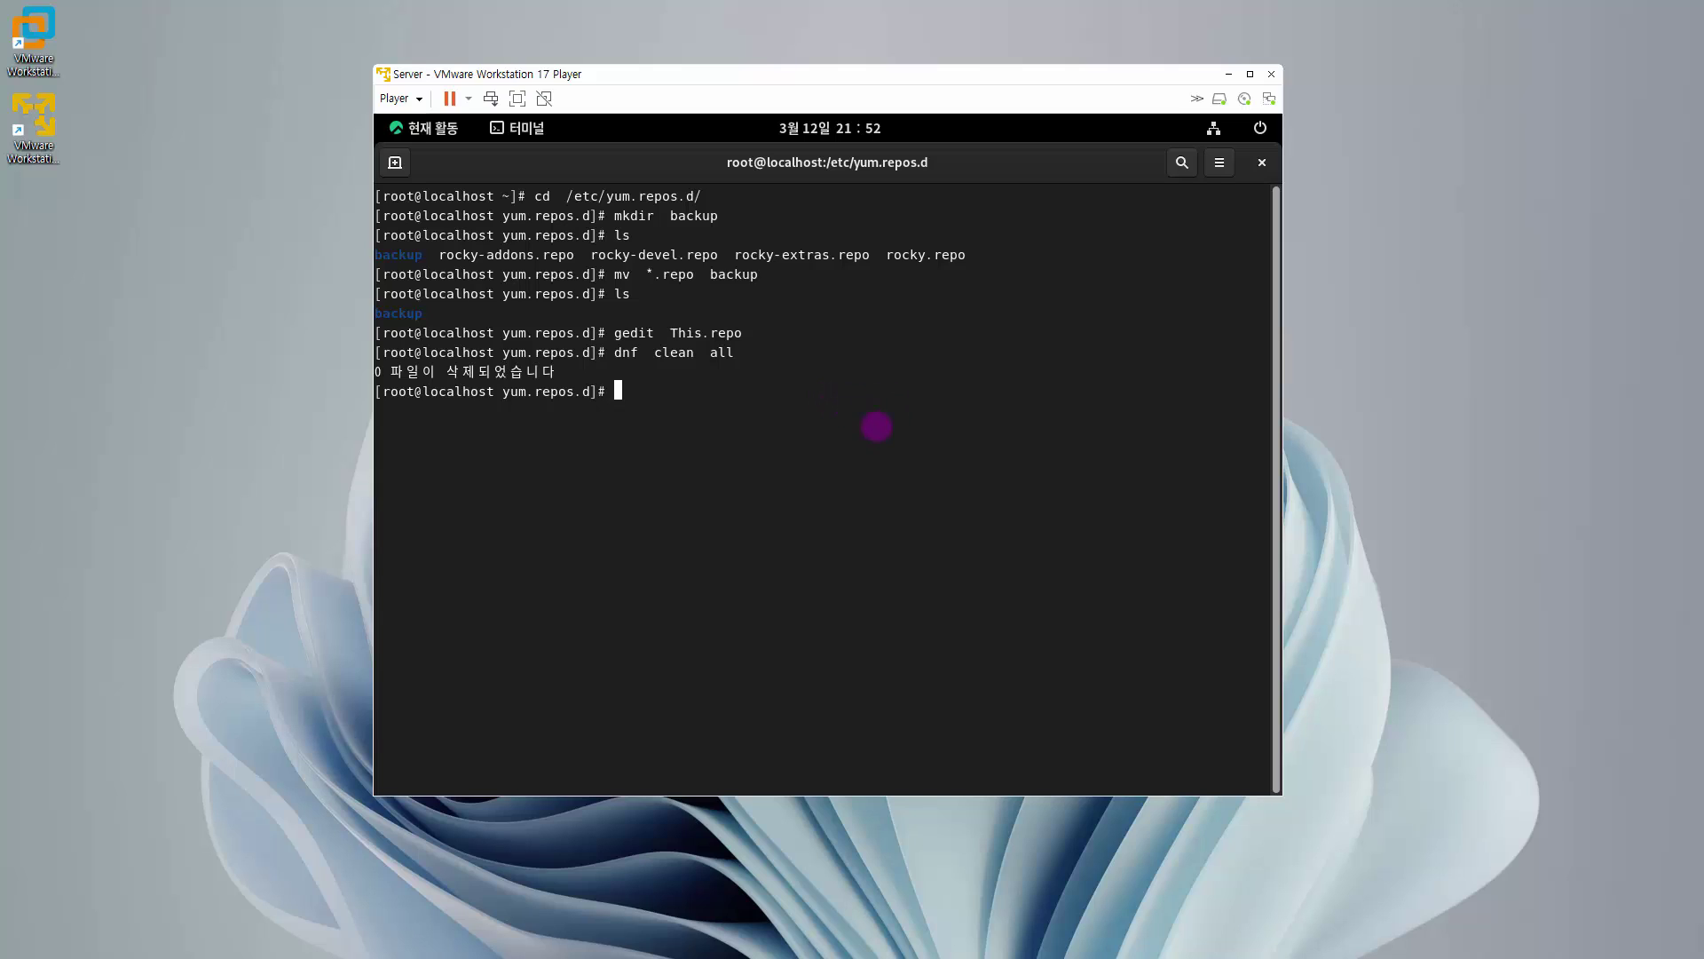
{"action": "key", "text": "ctrl+l"}
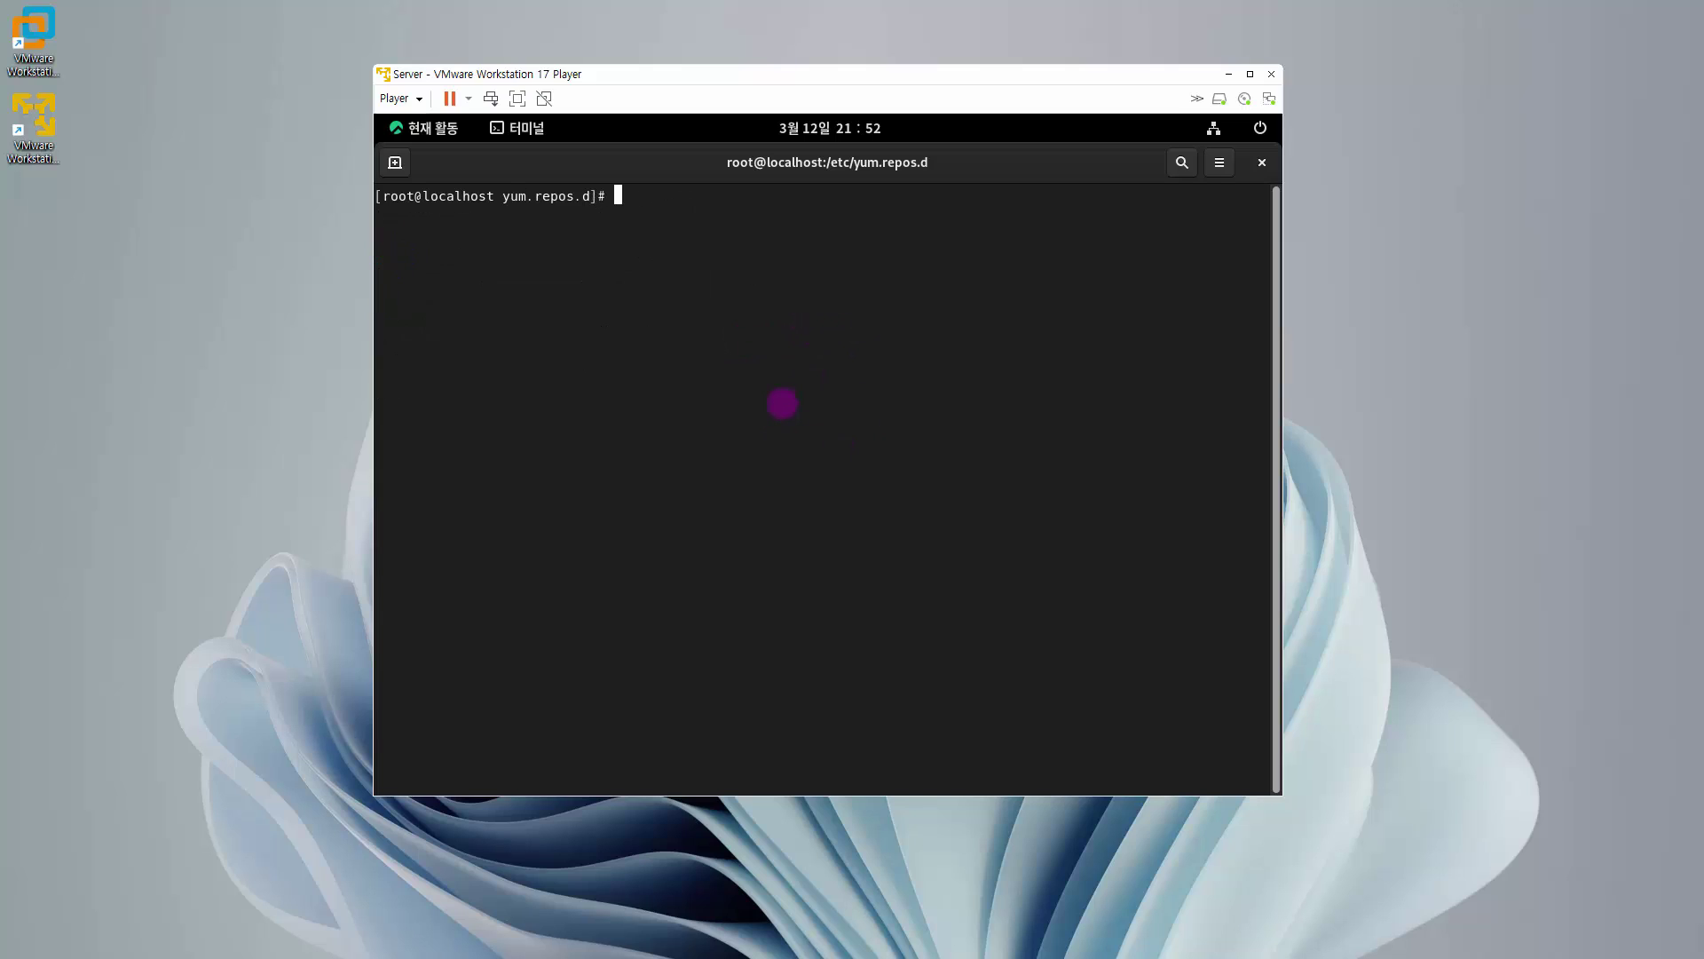
- Close the guest terminal with the exit command
{"action": "type", "text": "exit"}
{"action": "key", "text": "Return"}
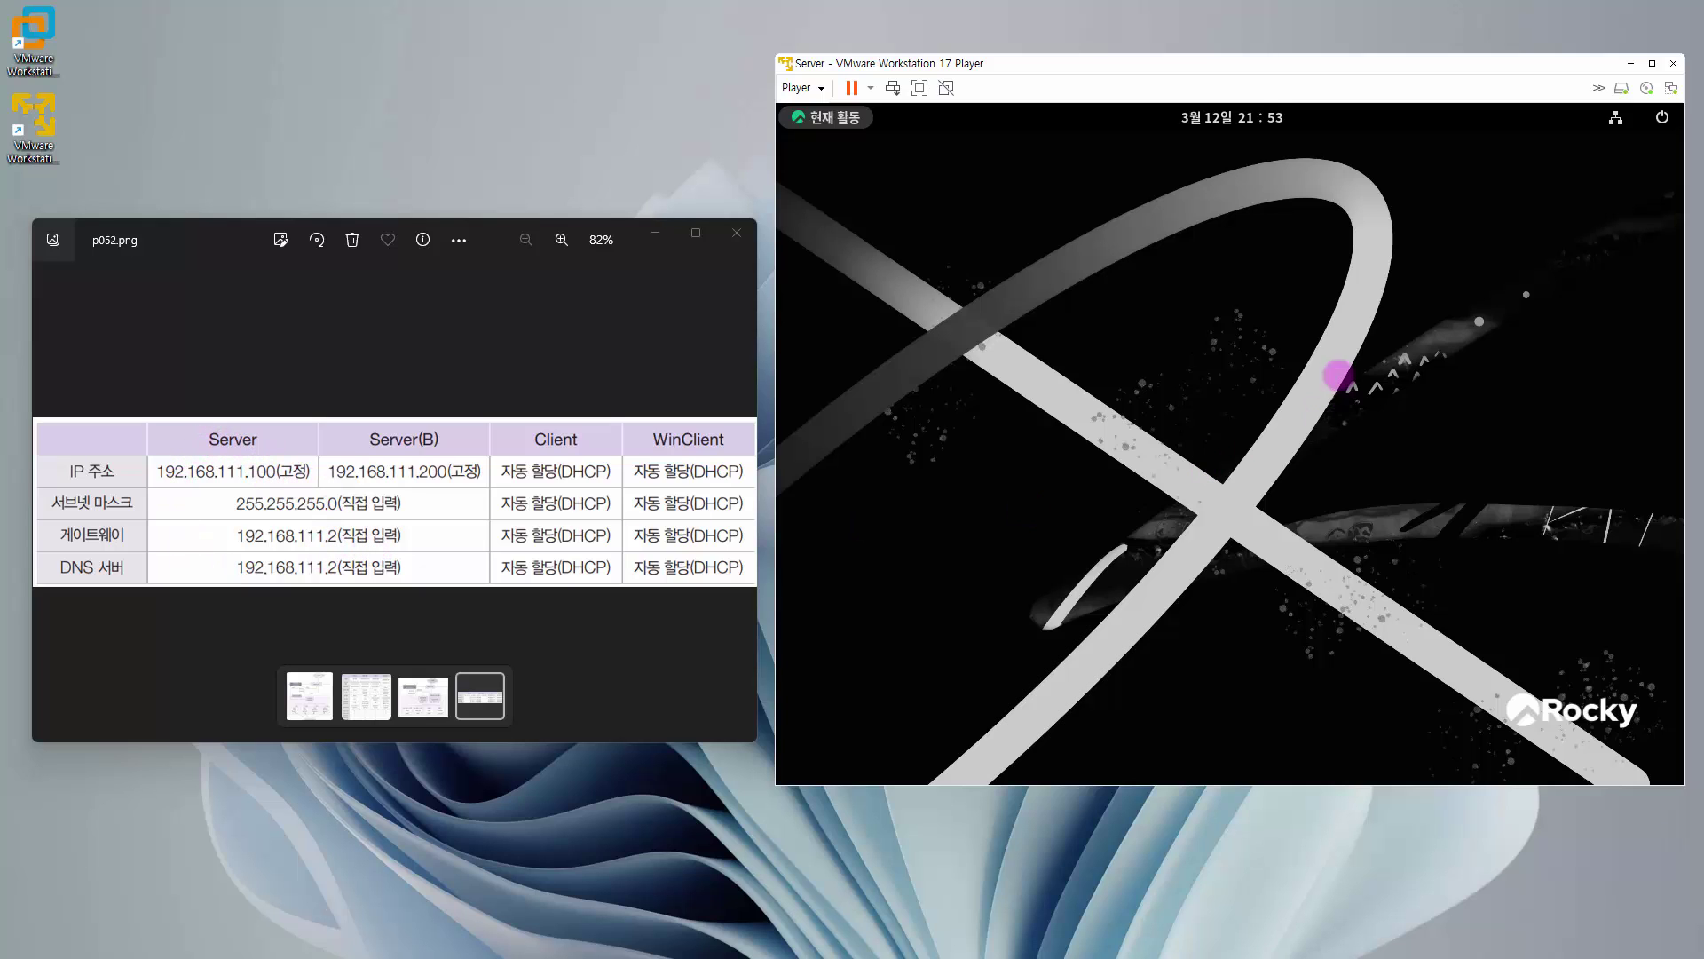
- Open a new guest terminal, change to /etc/NetworkManager/system-connections and list its files
{"action": "left_click", "coordinate": [850, 123]}
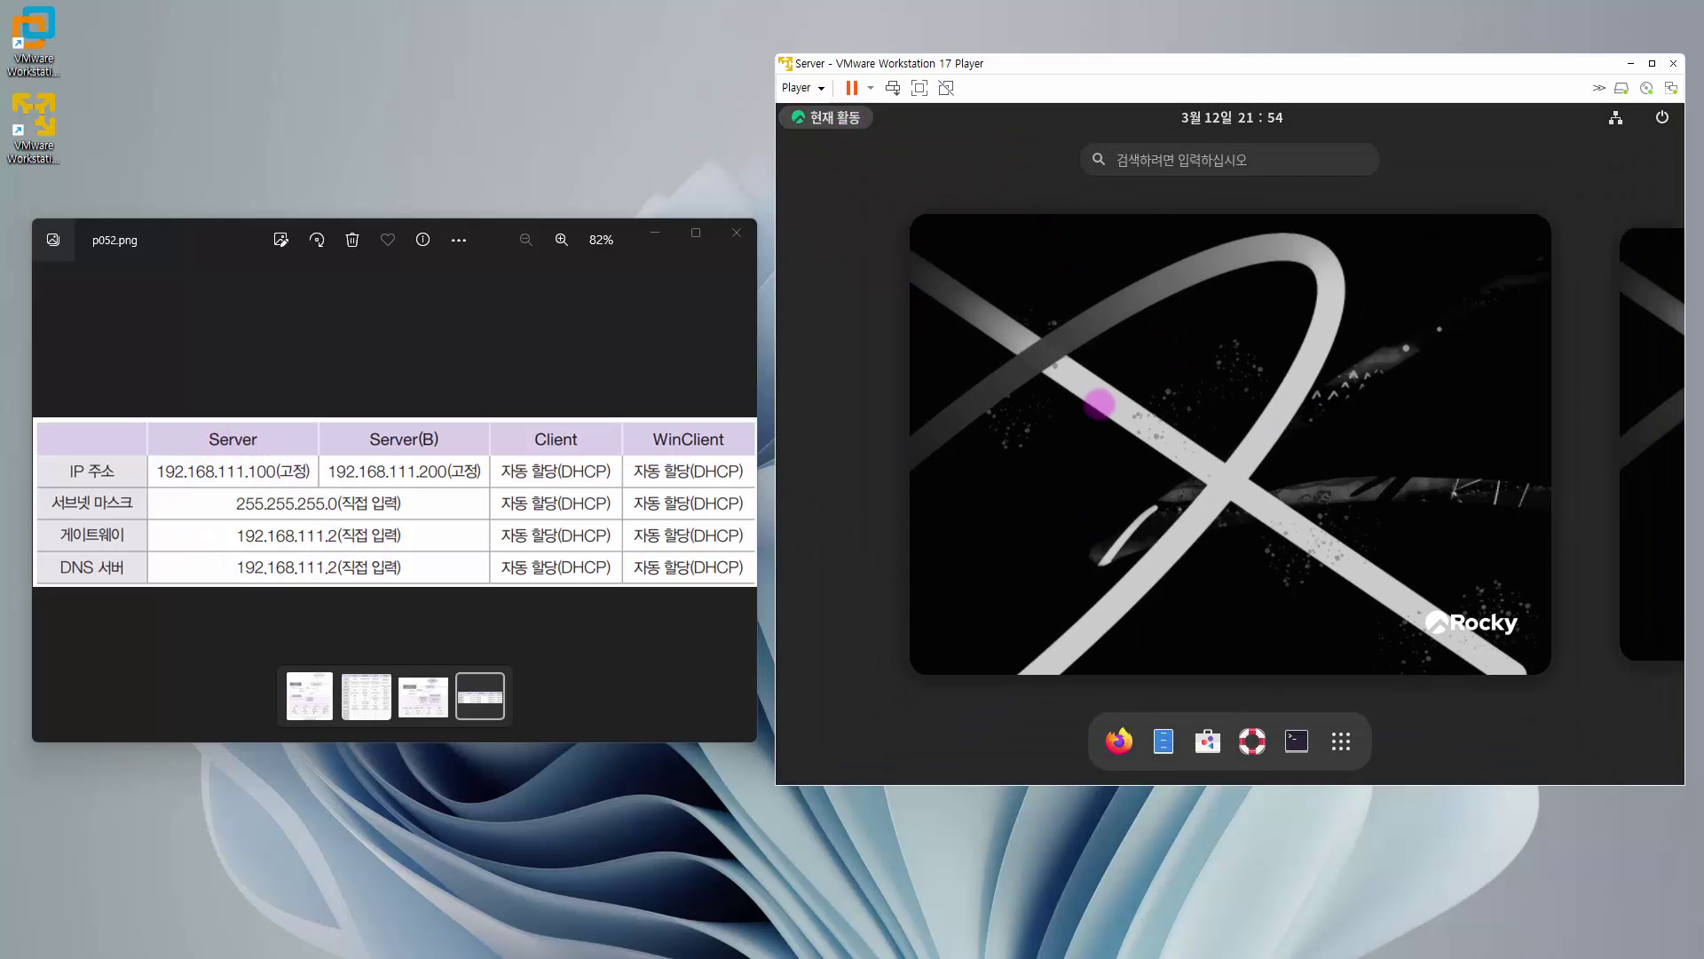
{"action": "left_click", "coordinate": [1296, 740]}
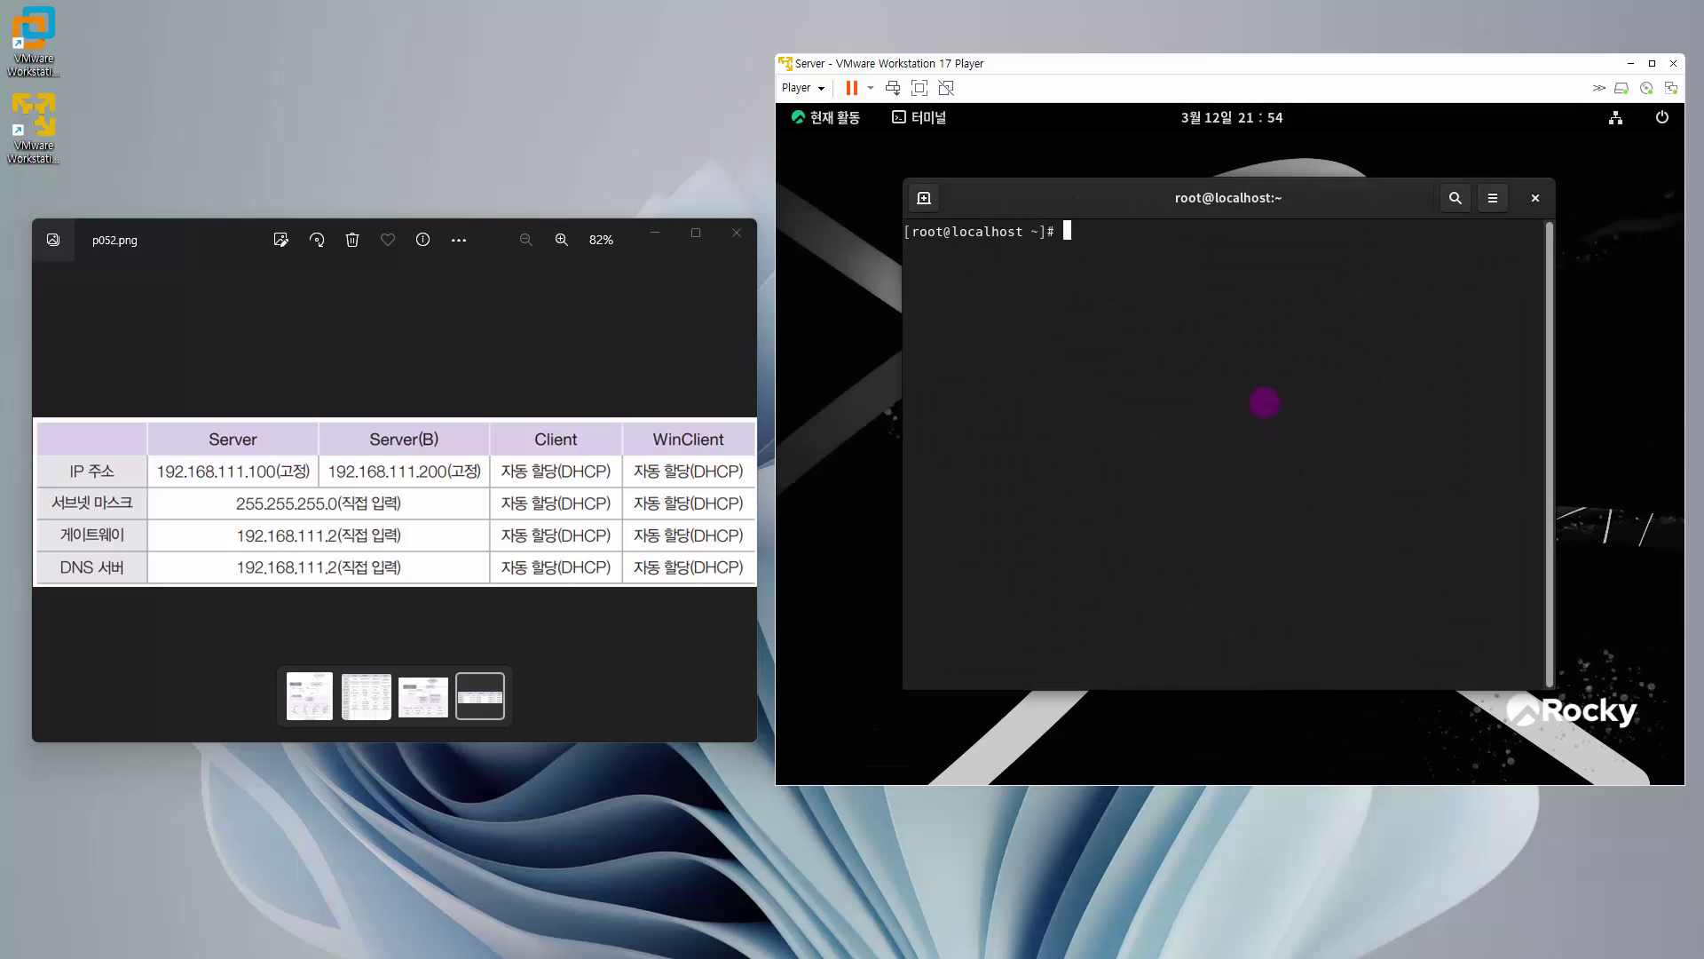
{"action": "type", "text": "cd  /e"}
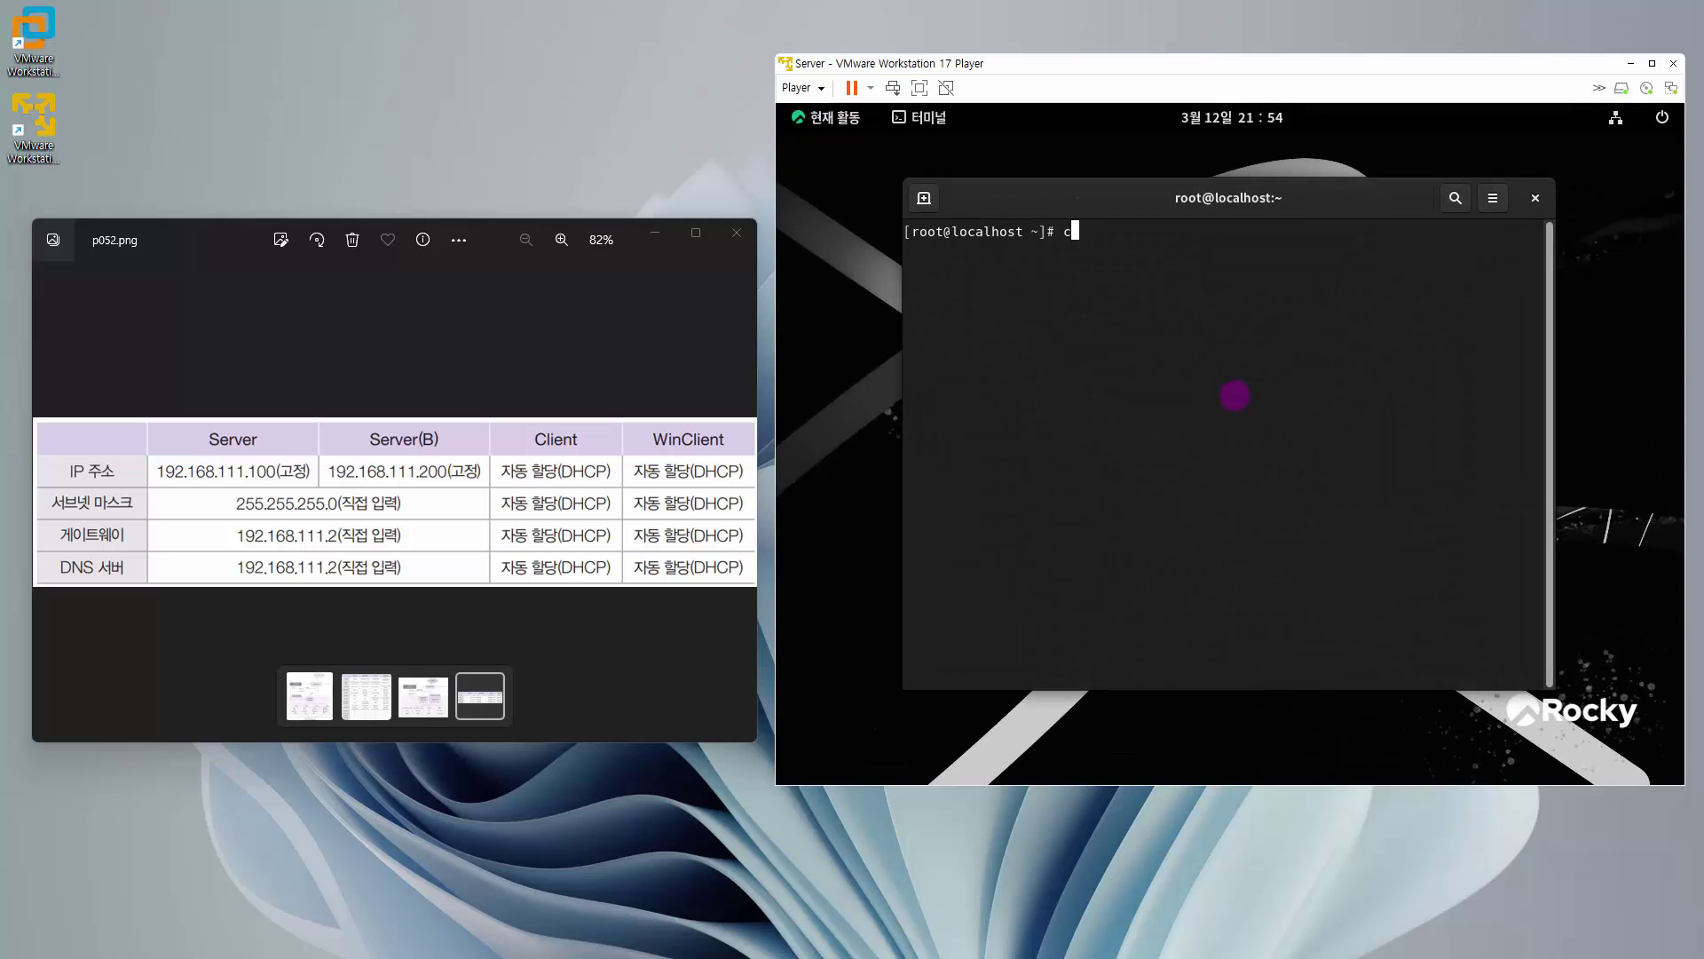
{"action": "type", "text": "tc/Net"}
{"action": "key", "text": "Tab"}
{"action": "type", "text": "sy"}
{"action": "key", "text": "Tab"}
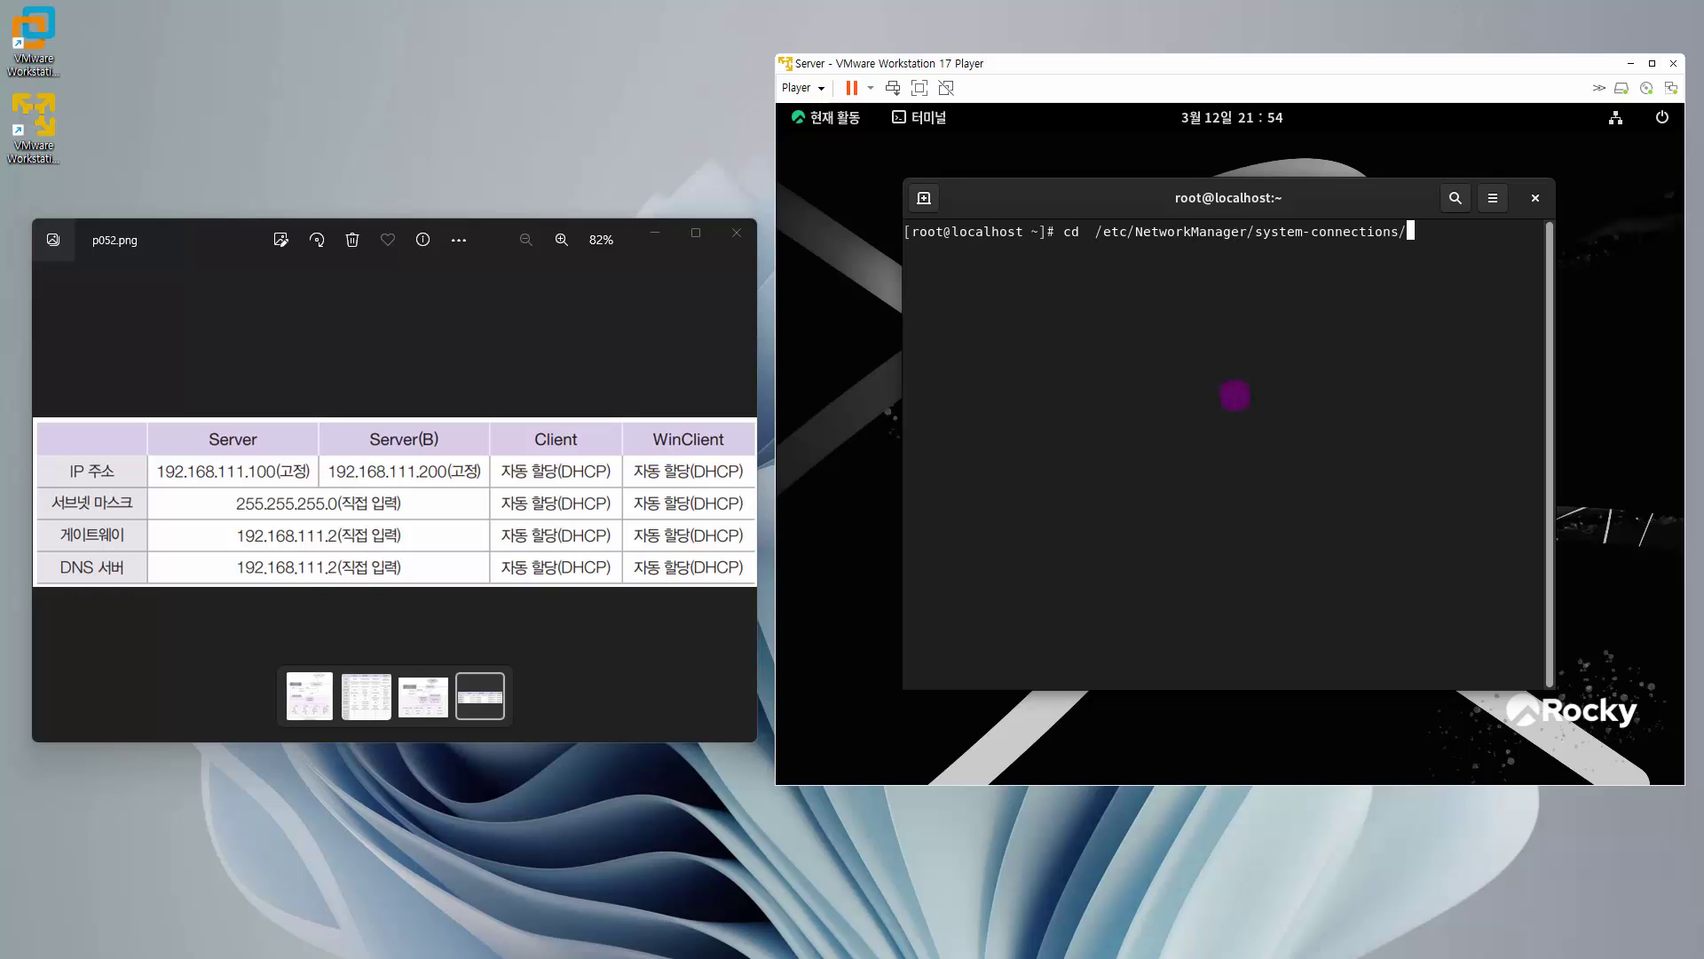
{"action": "key", "text": "Return"}
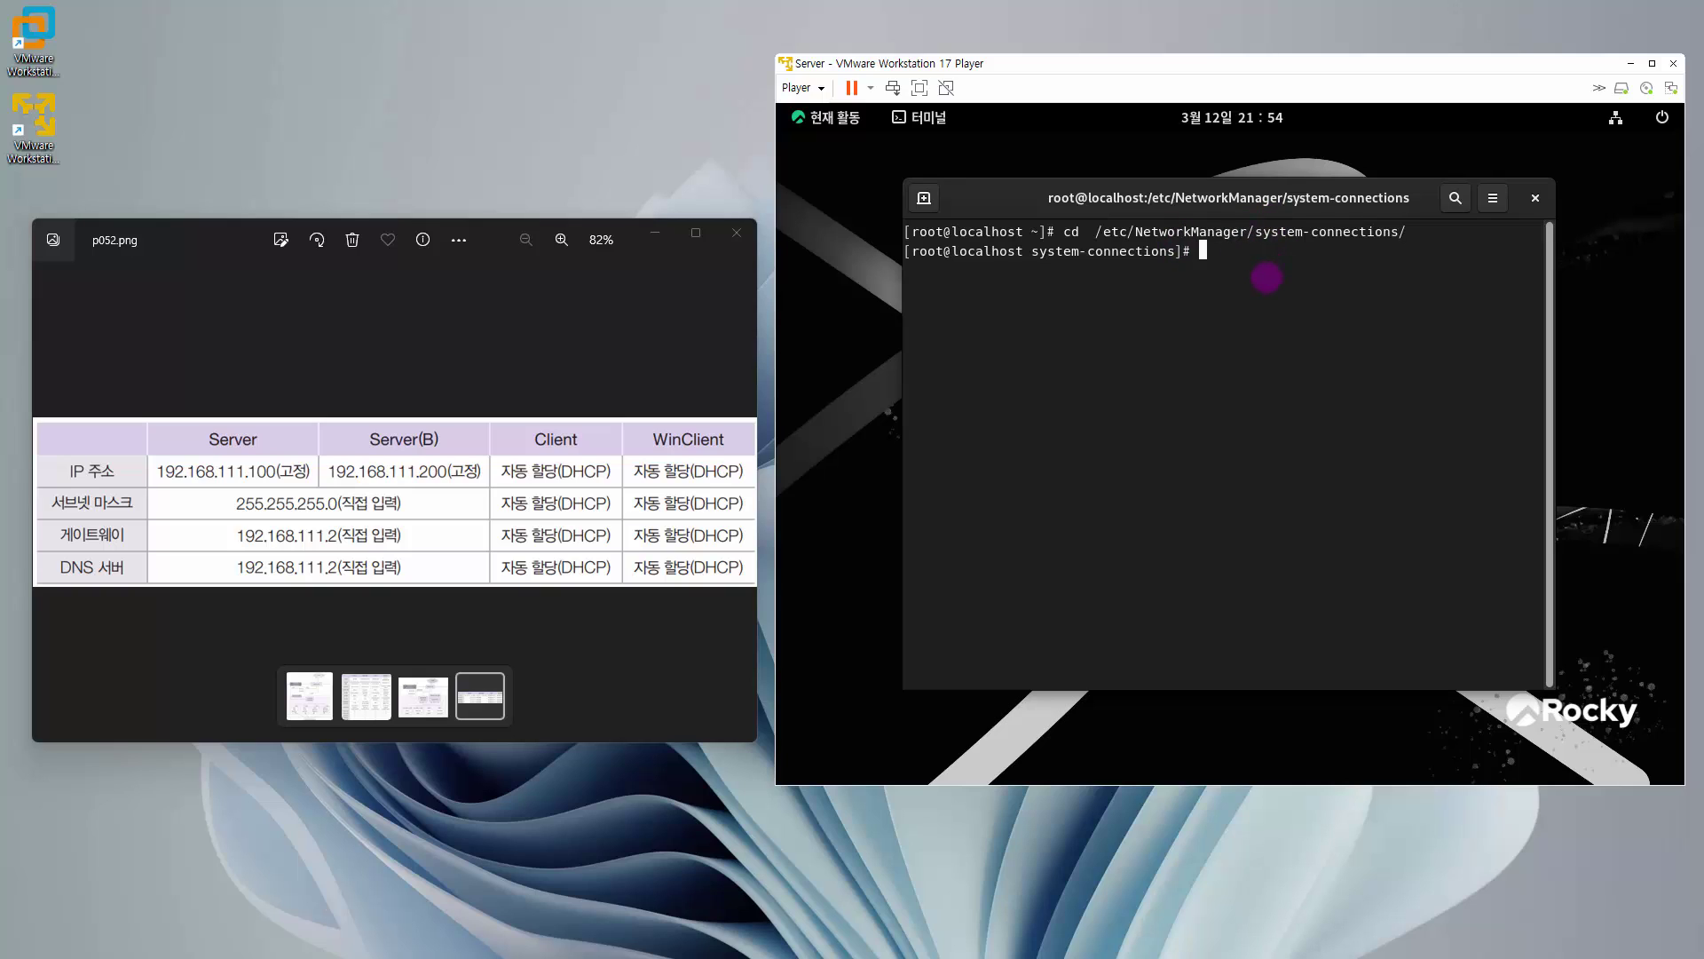
{"action": "key", "text": "Return"}
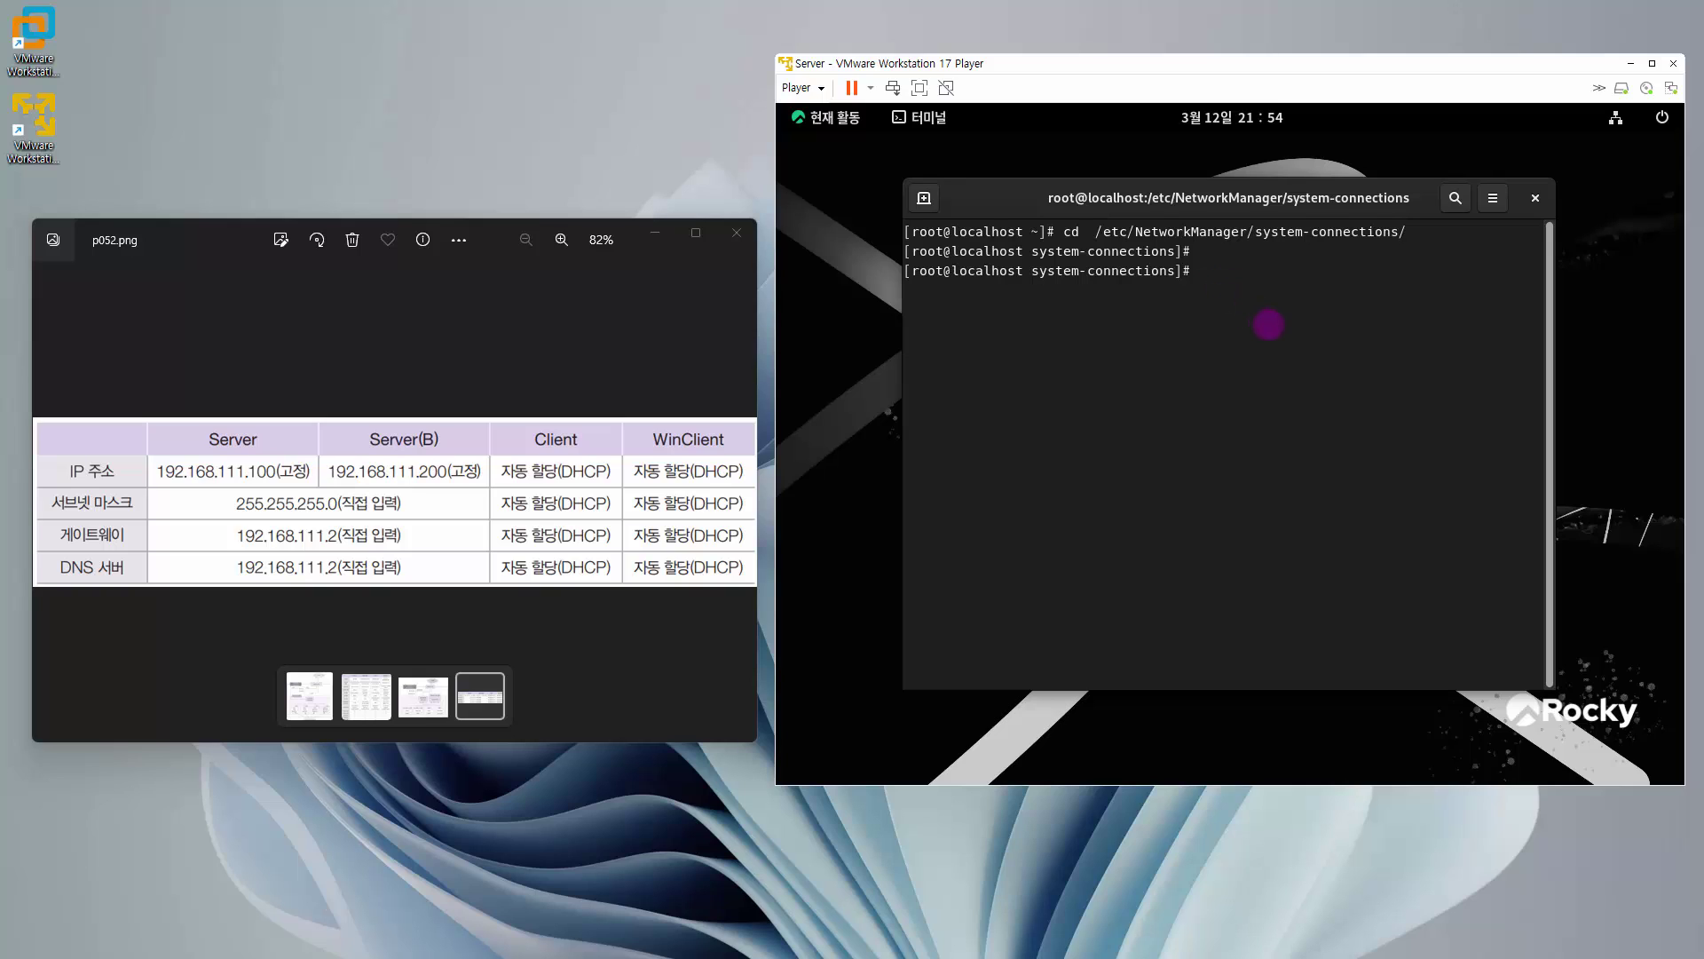
{"action": "type", "text": "ls"}
{"action": "key", "text": "Return"}
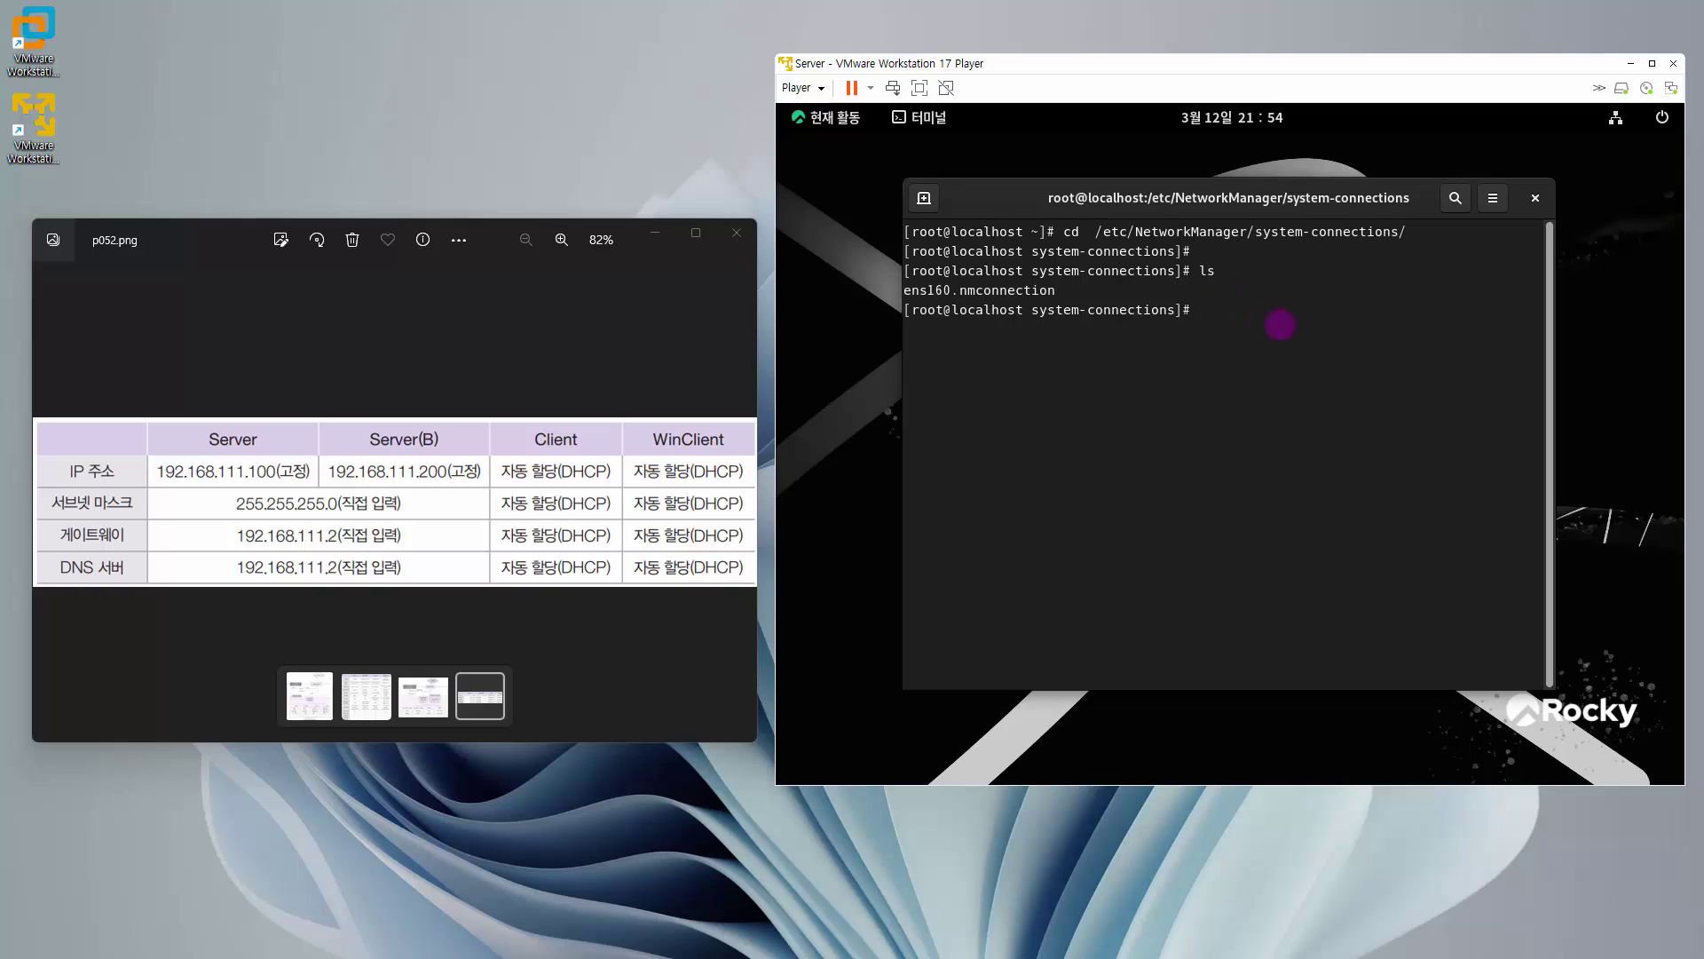
- Highlight ens160 in the listing and enter the command 'gedit ens160.nmconnection'
{"action": "double_click", "coordinate": [923, 290]}
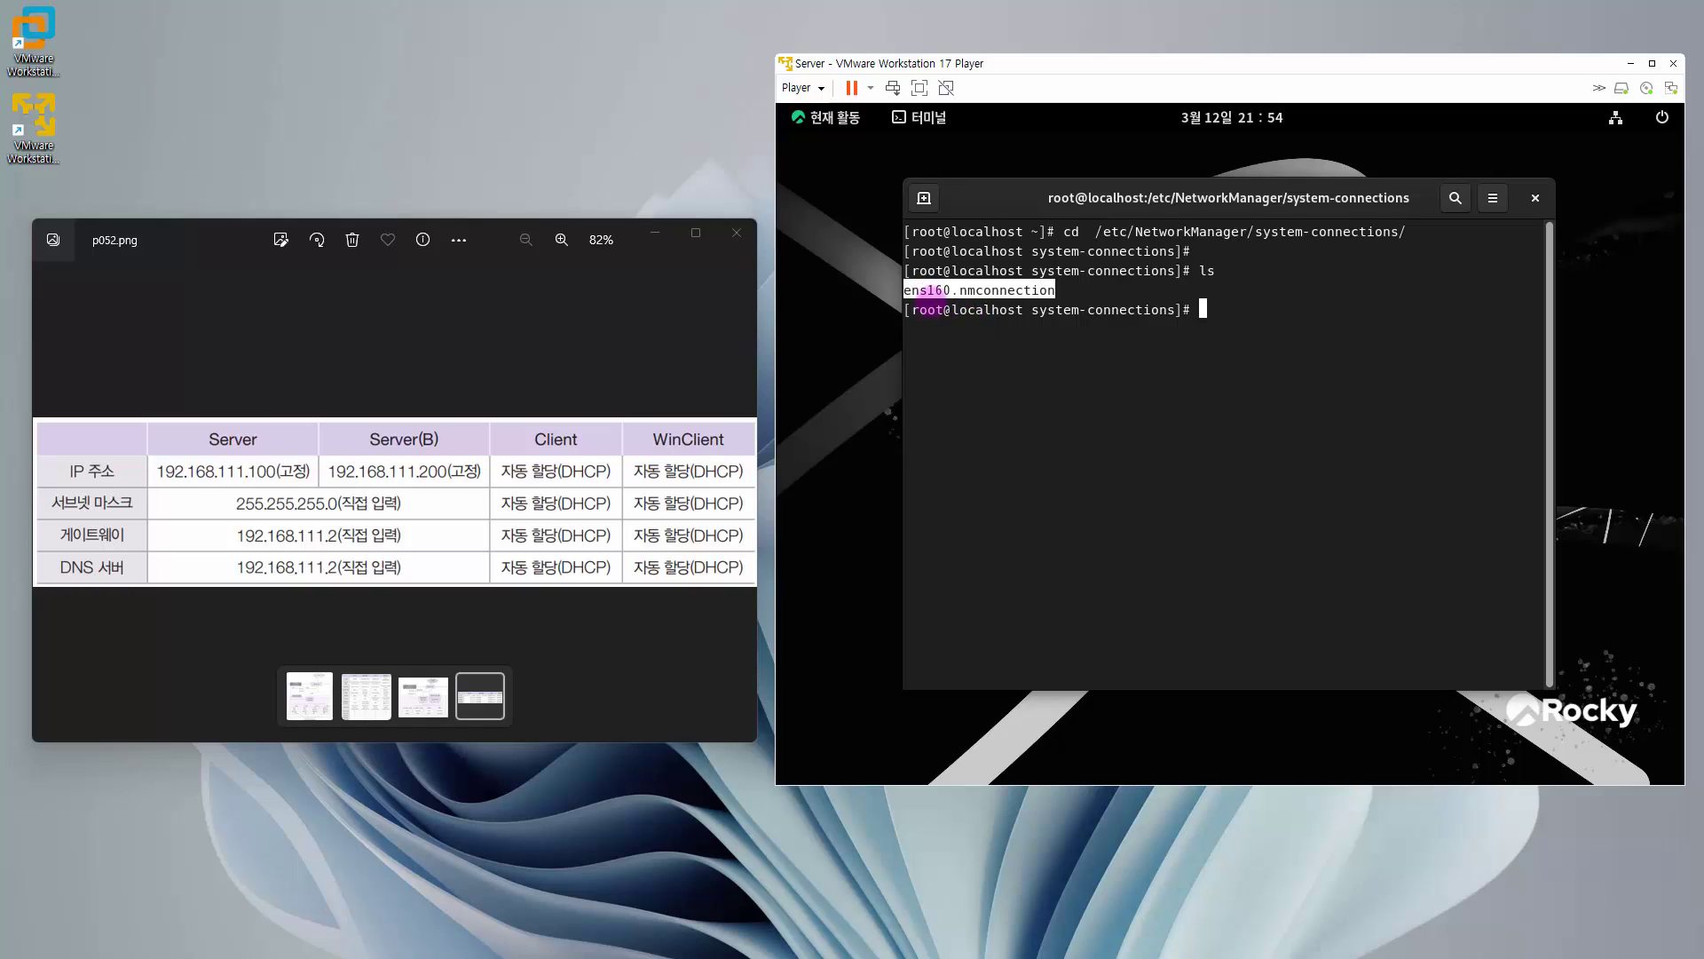
{"action": "left_click", "coordinate": [939, 289]}
{"action": "left_click_drag", "start_coordinate": [949, 289], "coordinate": [905, 289]}
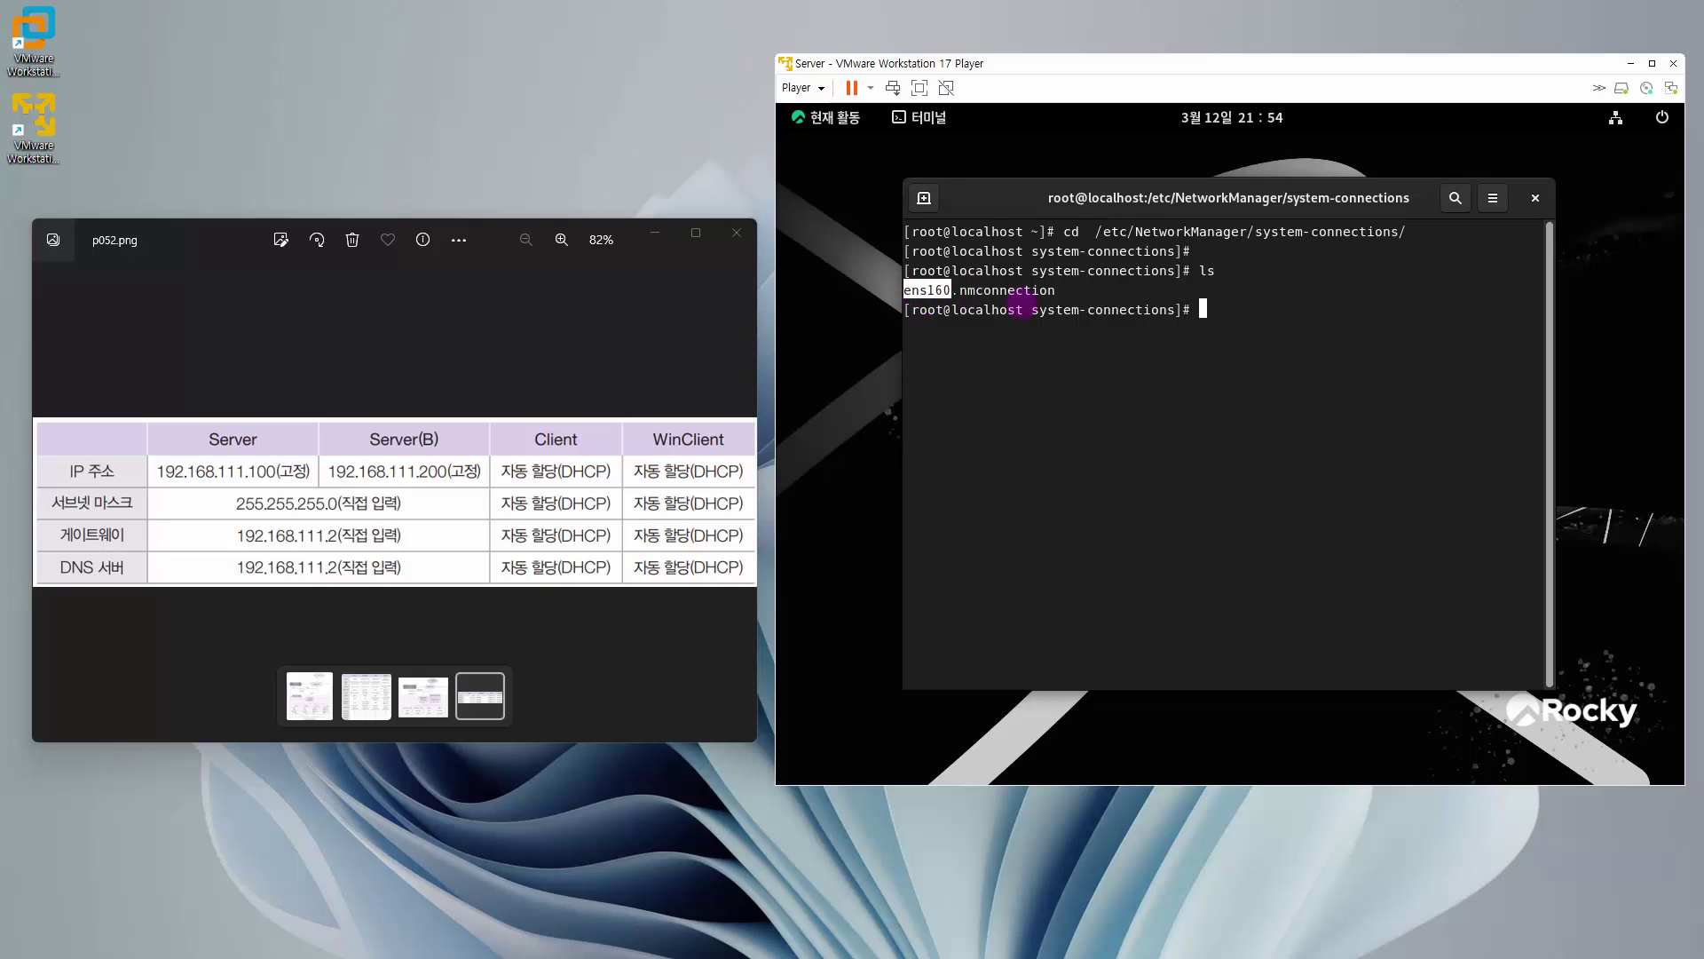
{"action": "left_click", "coordinate": [1118, 298]}
{"action": "type", "text": "gedit  "}
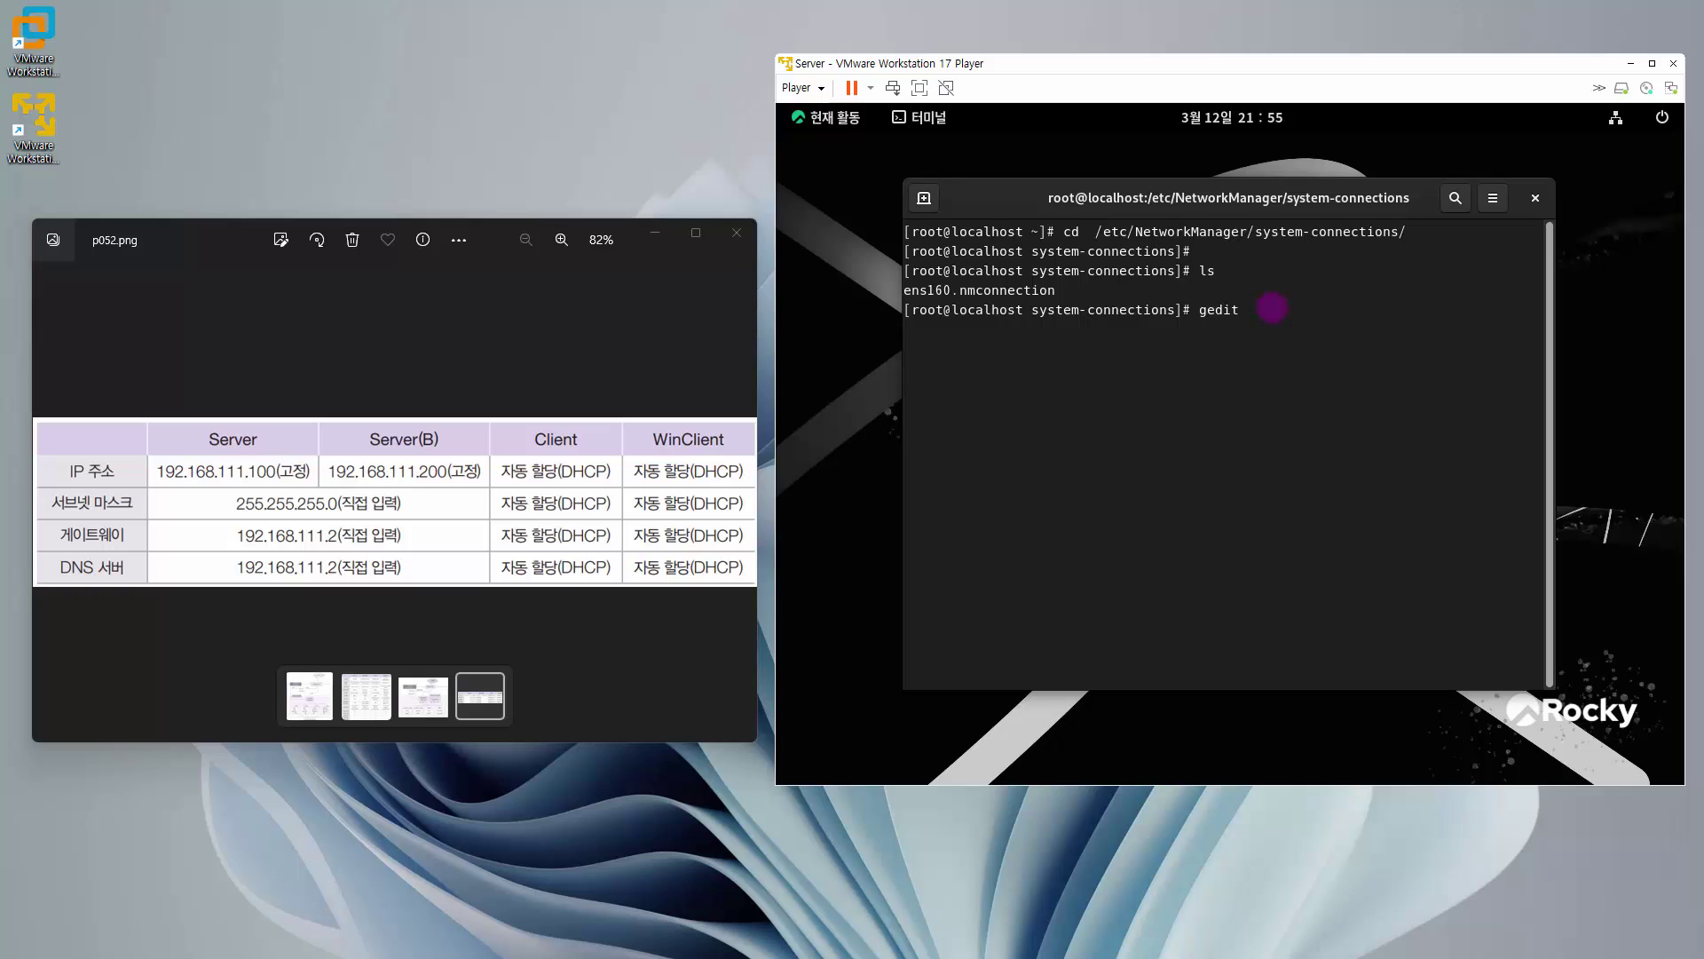
{"action": "type", "text": "ens"}
{"action": "key", "text": "Tab"}
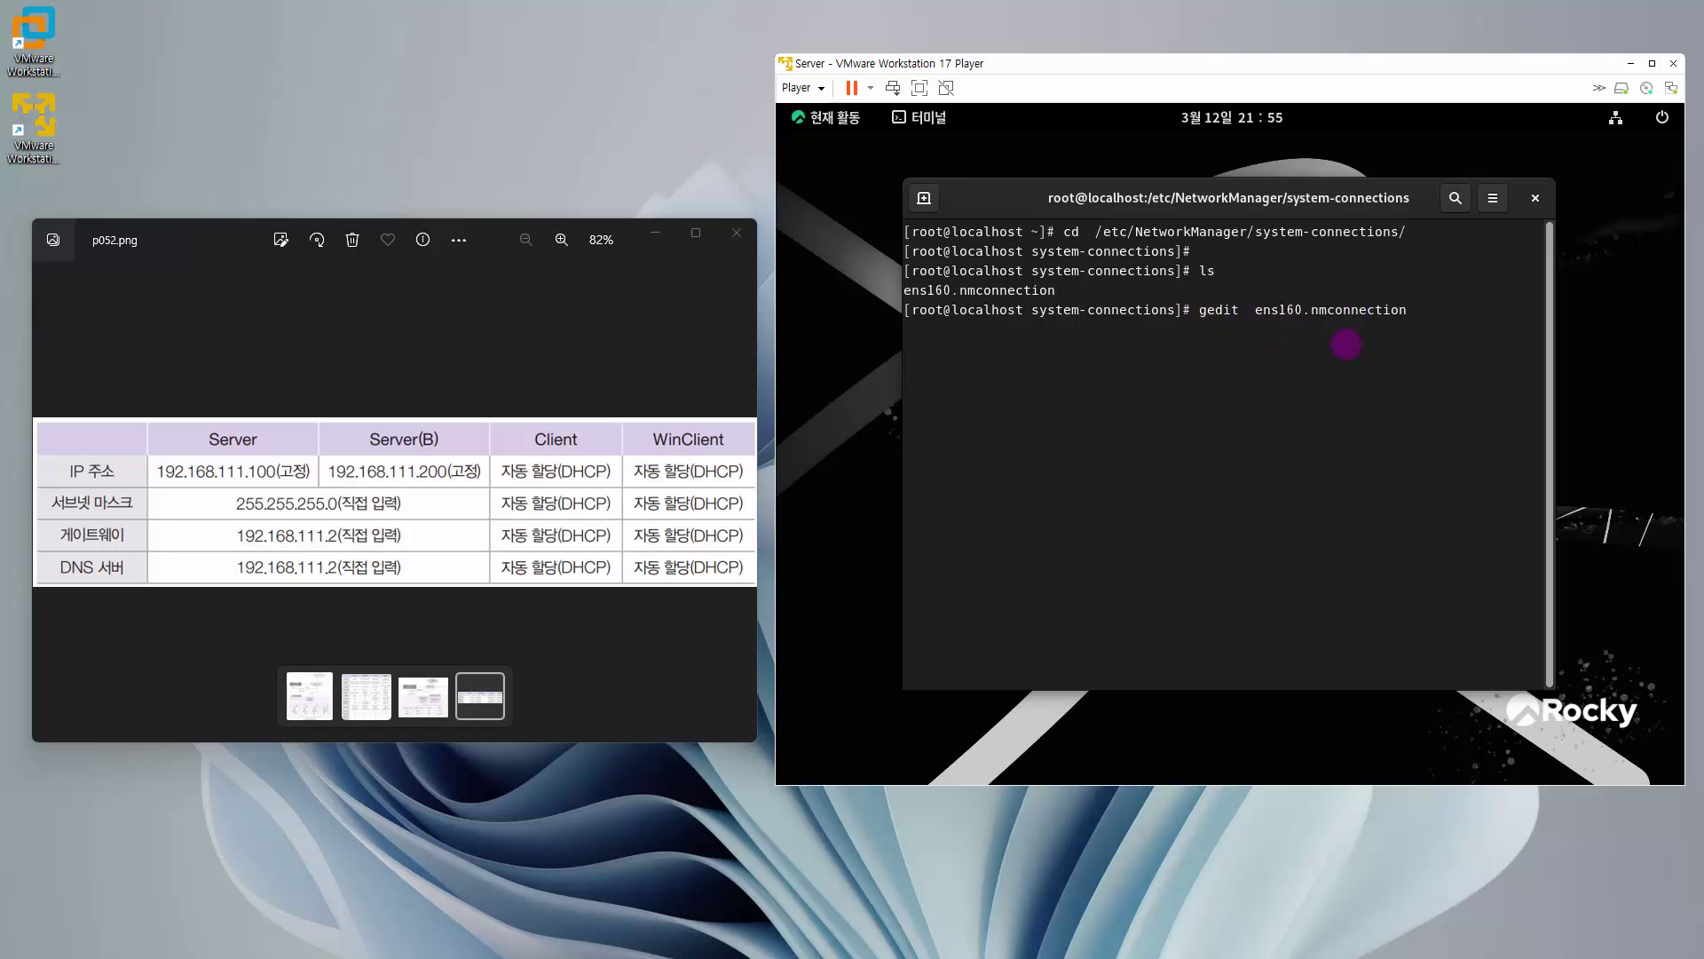
- Open ens160.nmconnection in gedit and change the [ipv4] method from auto to manual
{"action": "key", "text": "Return"}
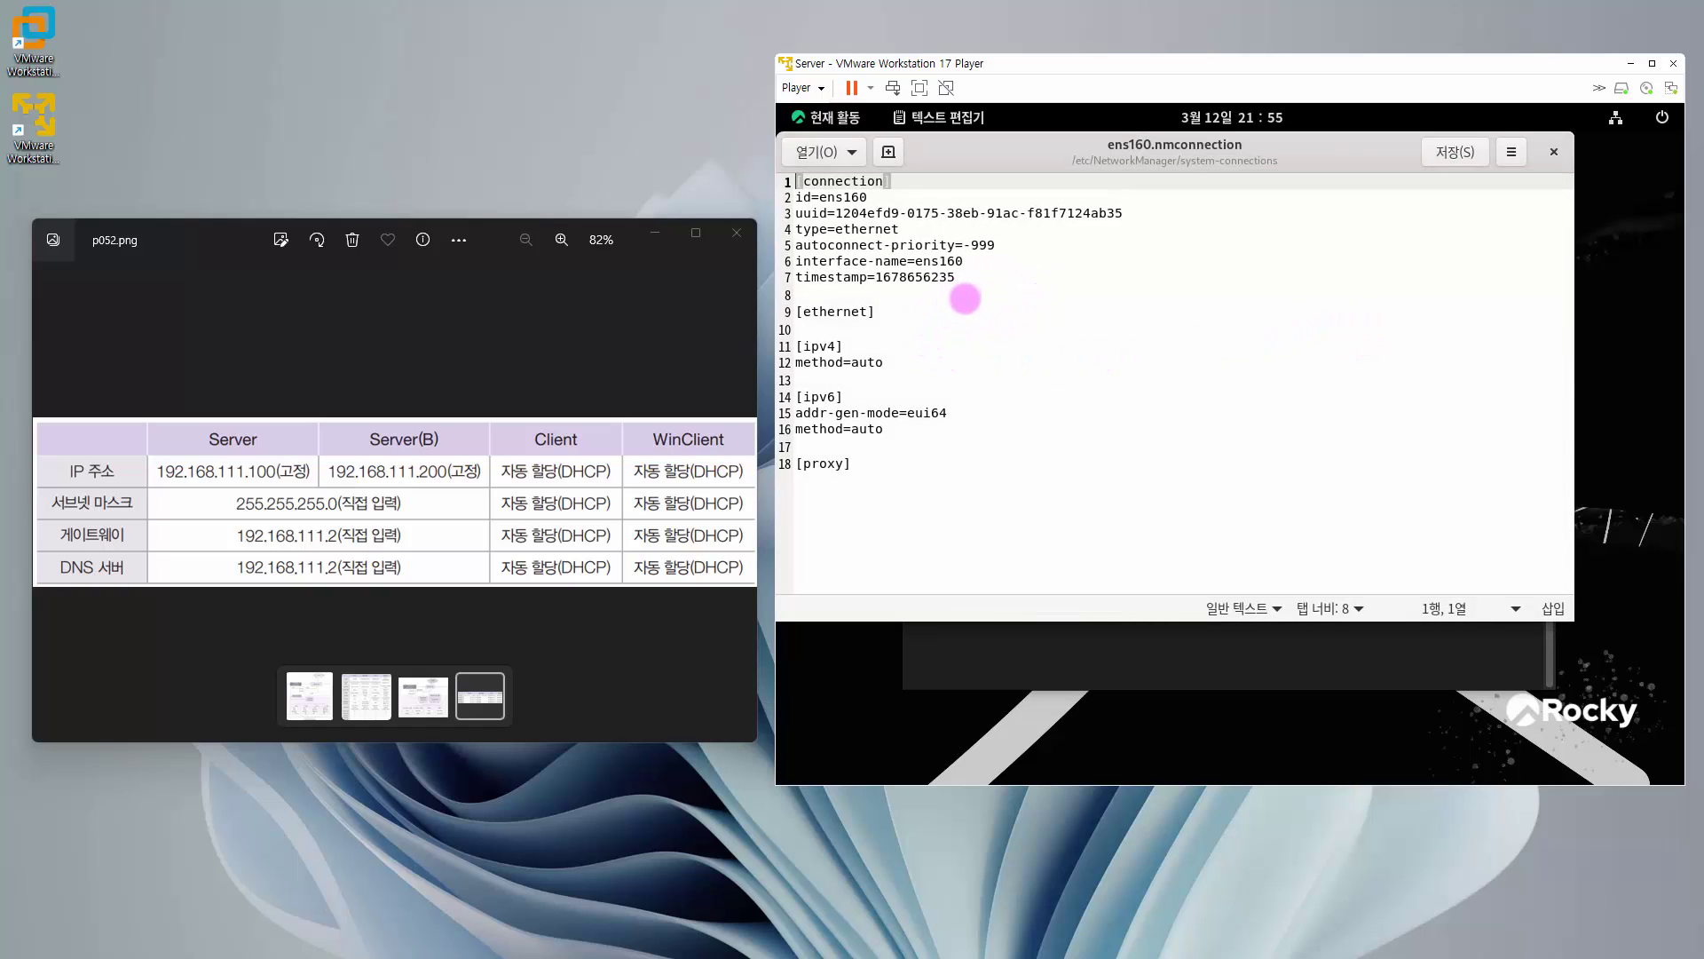
{"action": "left_click_drag", "start_coordinate": [863, 346], "coordinate": [814, 346]}
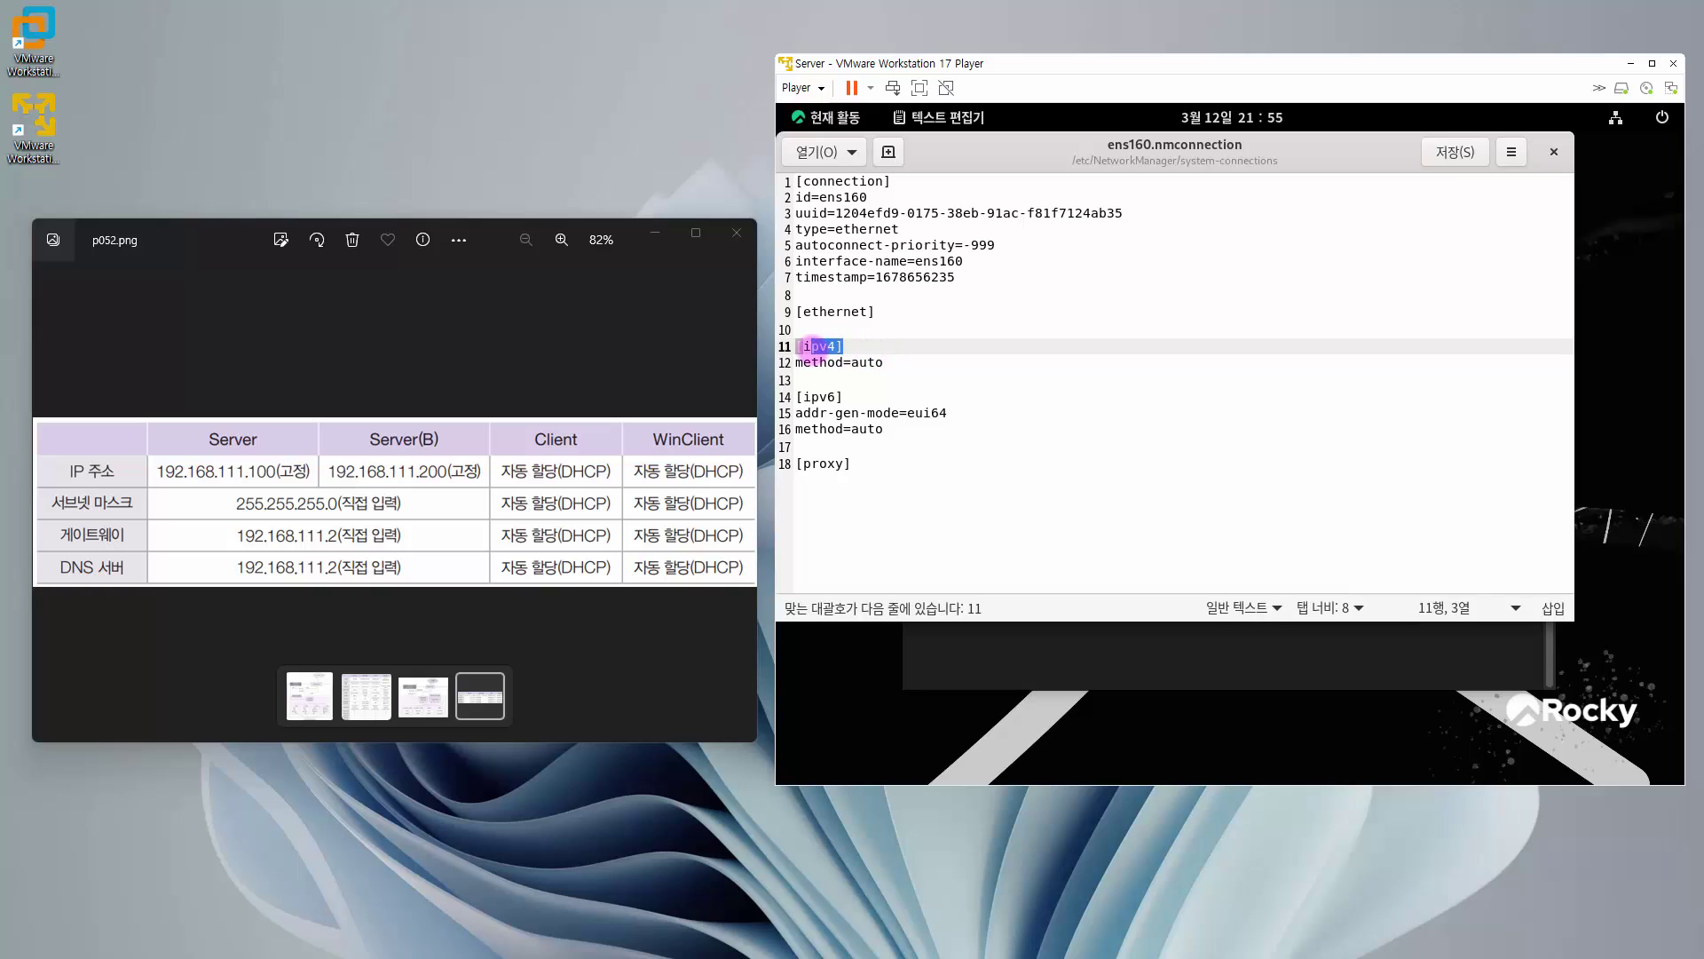
{"action": "left_click", "coordinate": [942, 361]}
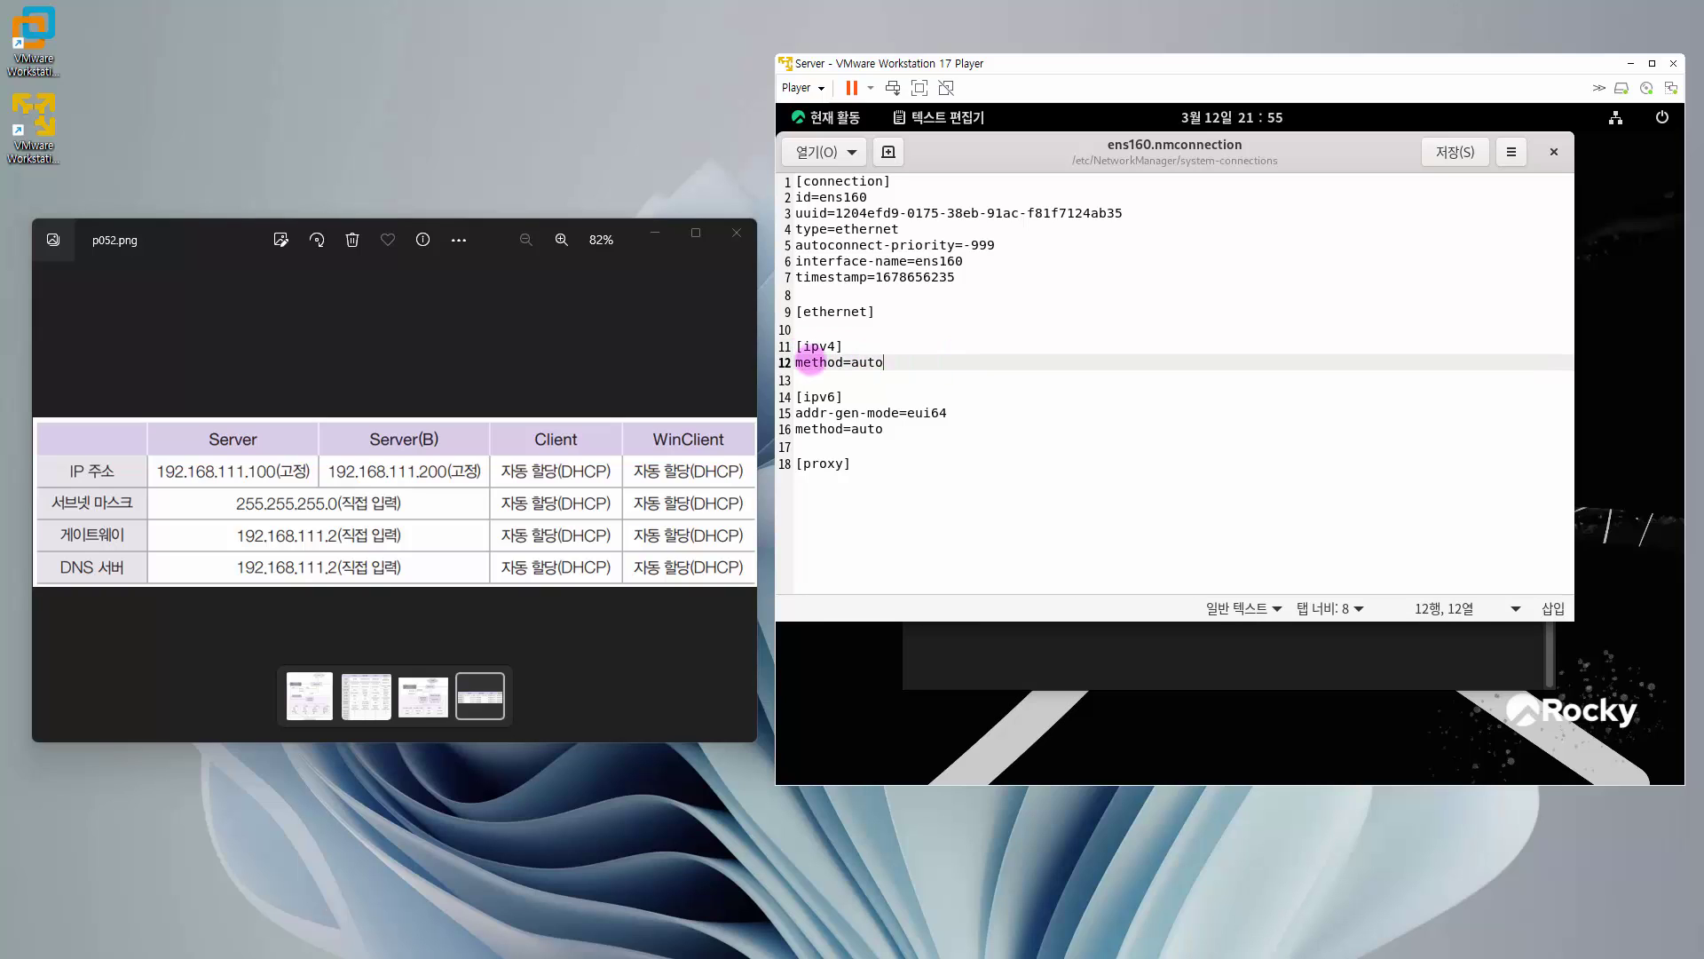
{"action": "double_click", "coordinate": [812, 362]}
{"action": "double_click", "coordinate": [868, 362]}
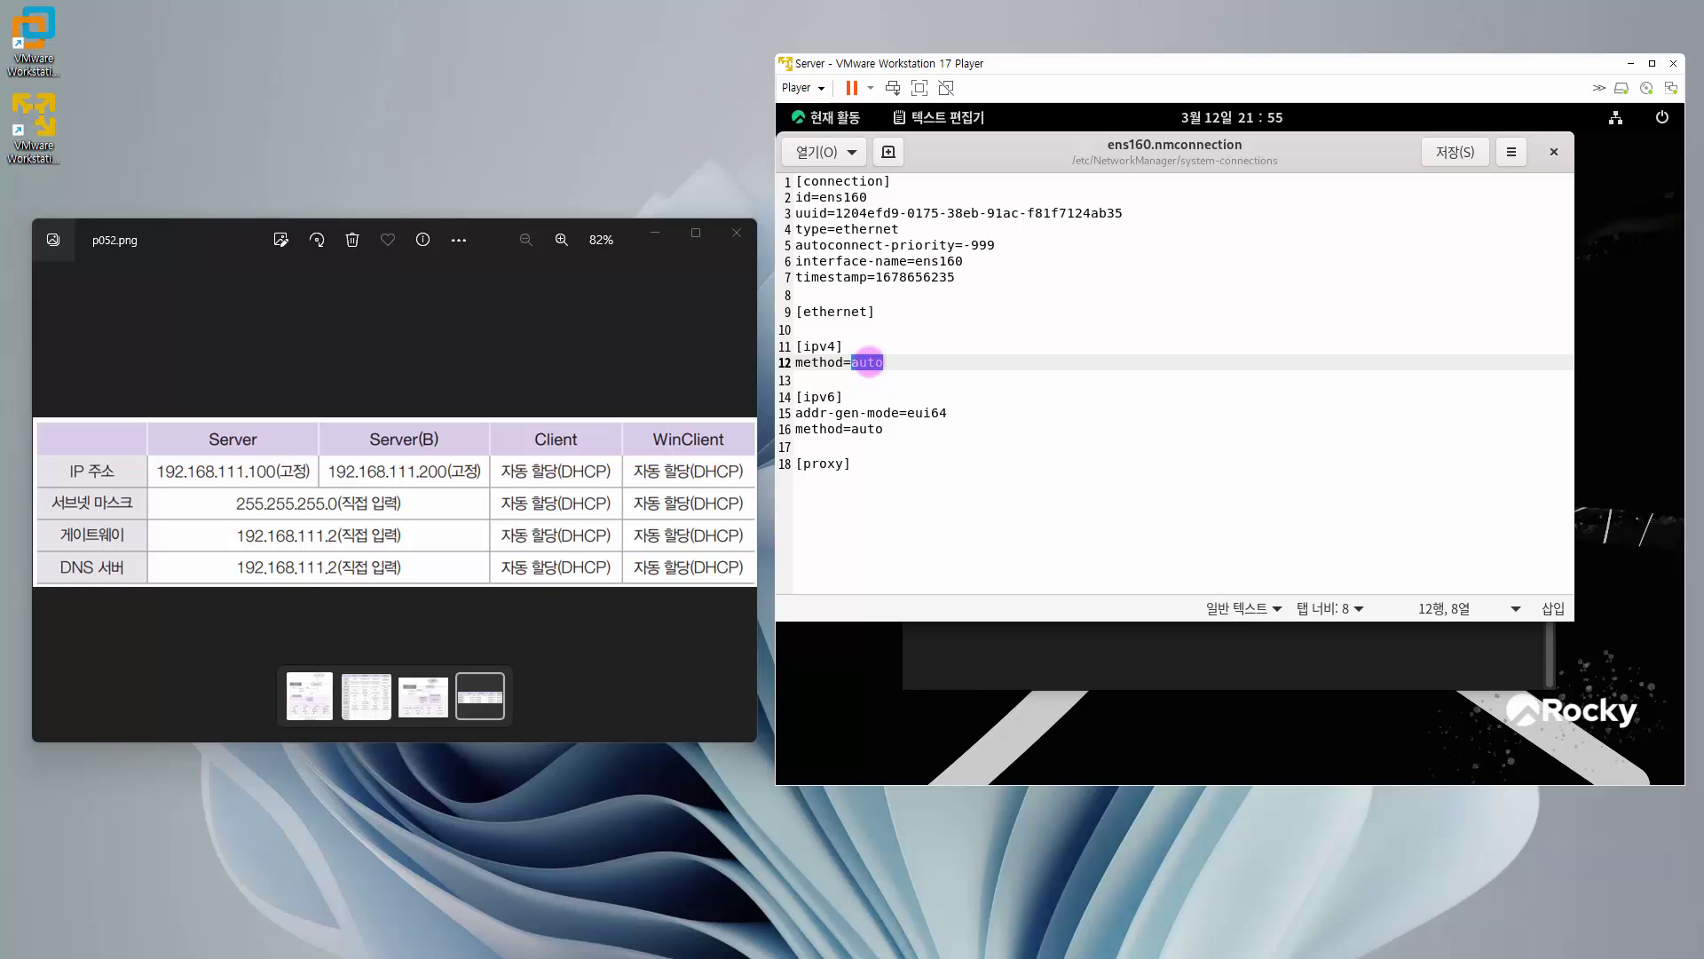
{"action": "type", "text": "manual"}
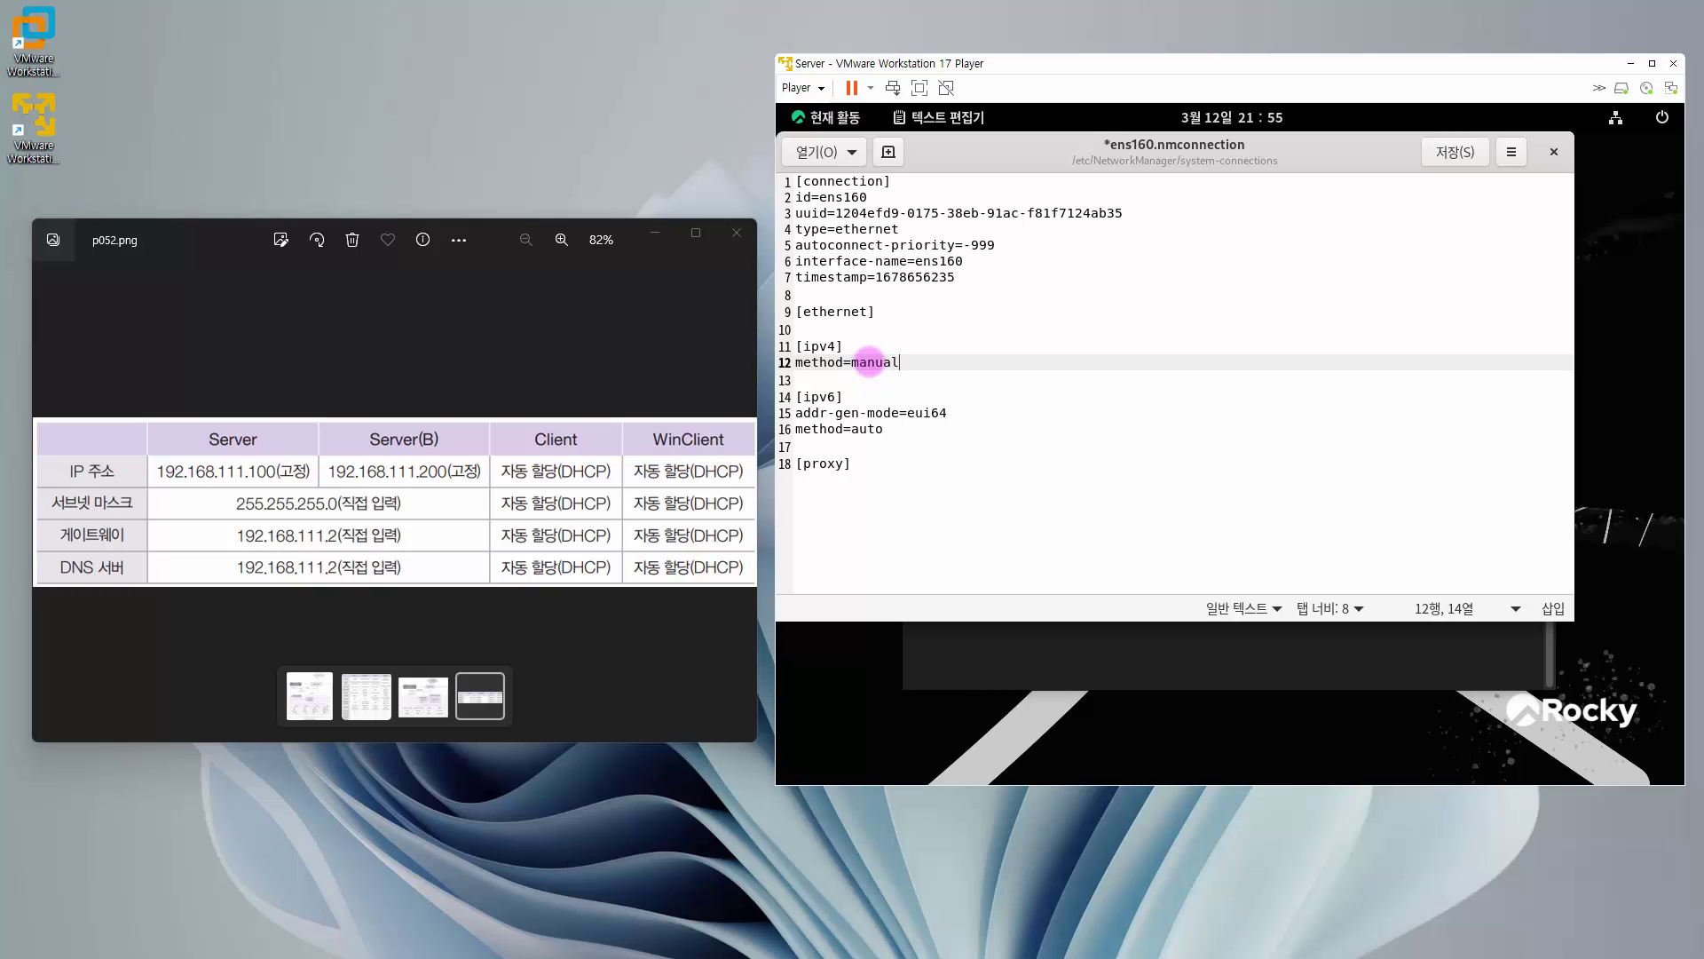
- Add address1=192.168.111.100/24,192.168.111.2 and dns=192.168.111.2 lines, then save the file
{"action": "key", "text": "Return"}
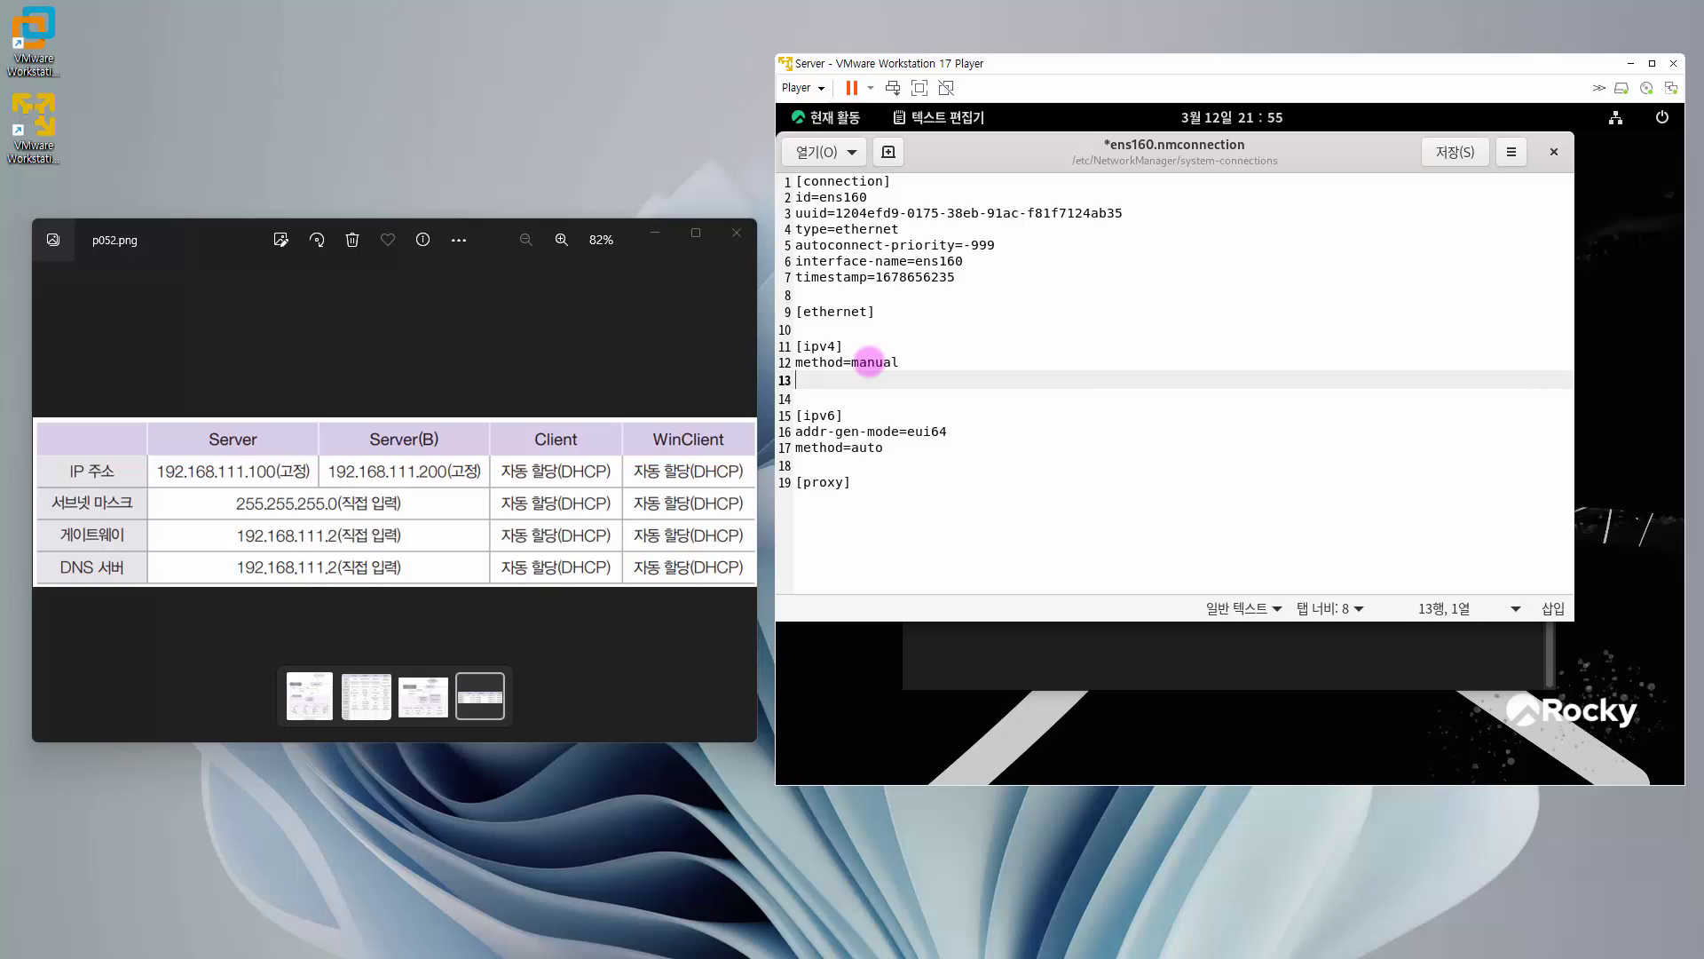
{"action": "type", "text": "address1"}
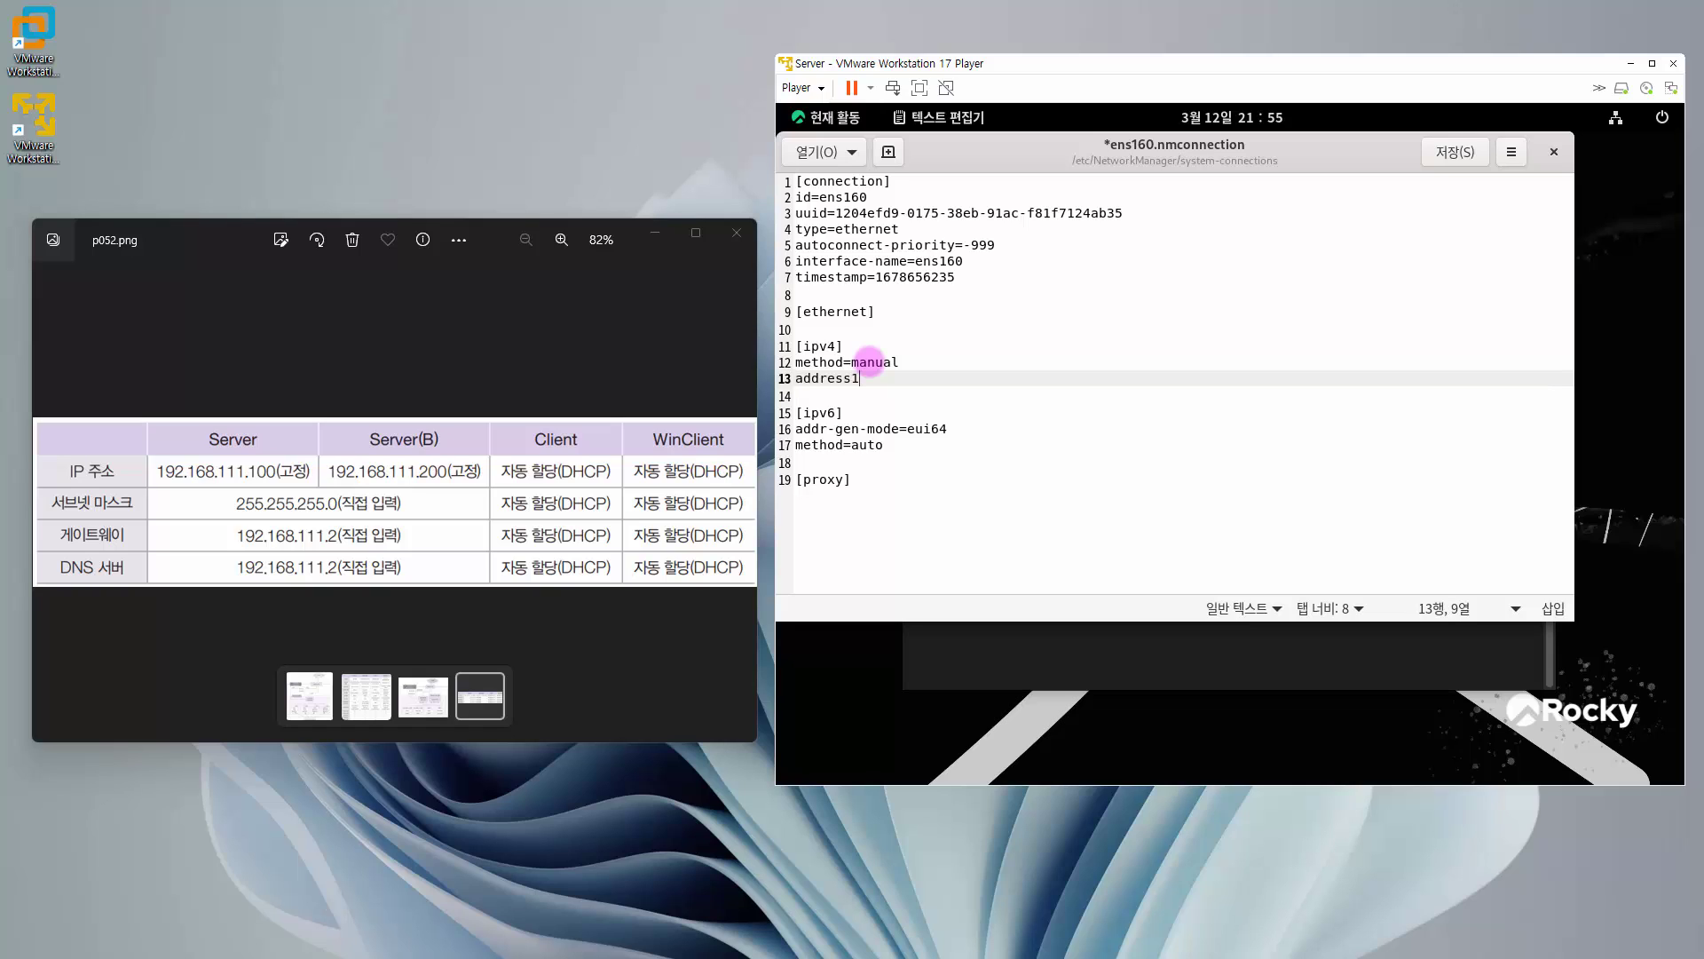
{"action": "type", "text": "=192.168.111.100/"}
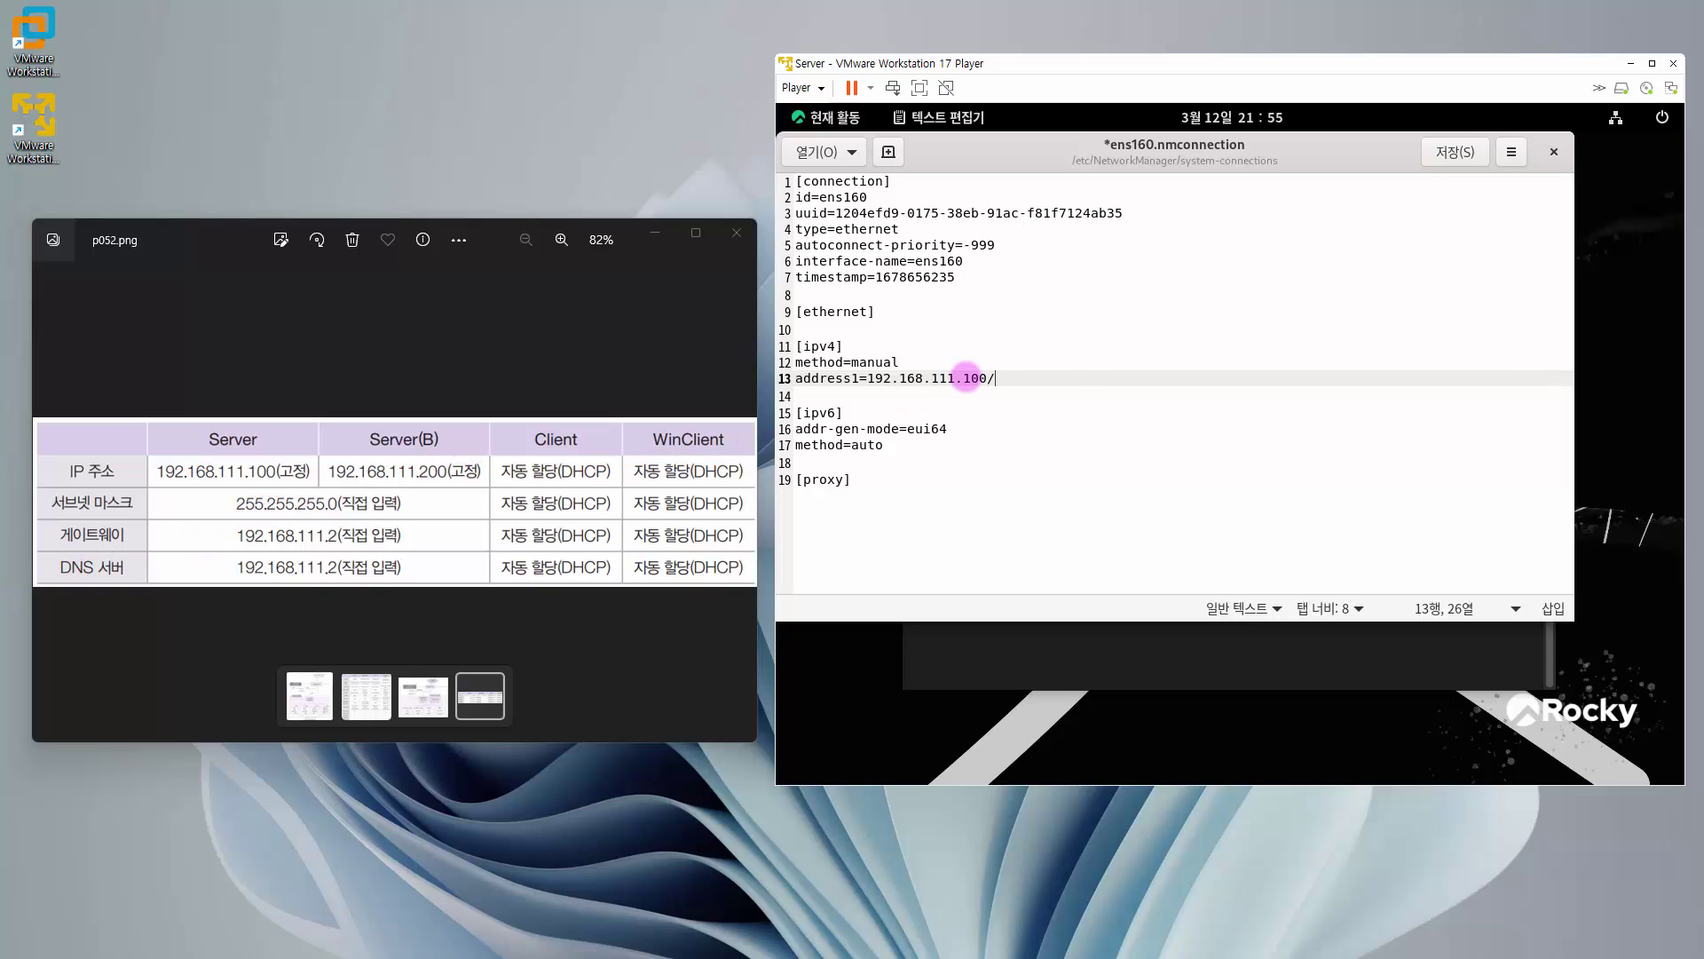
{"action": "type", "text": "24"}
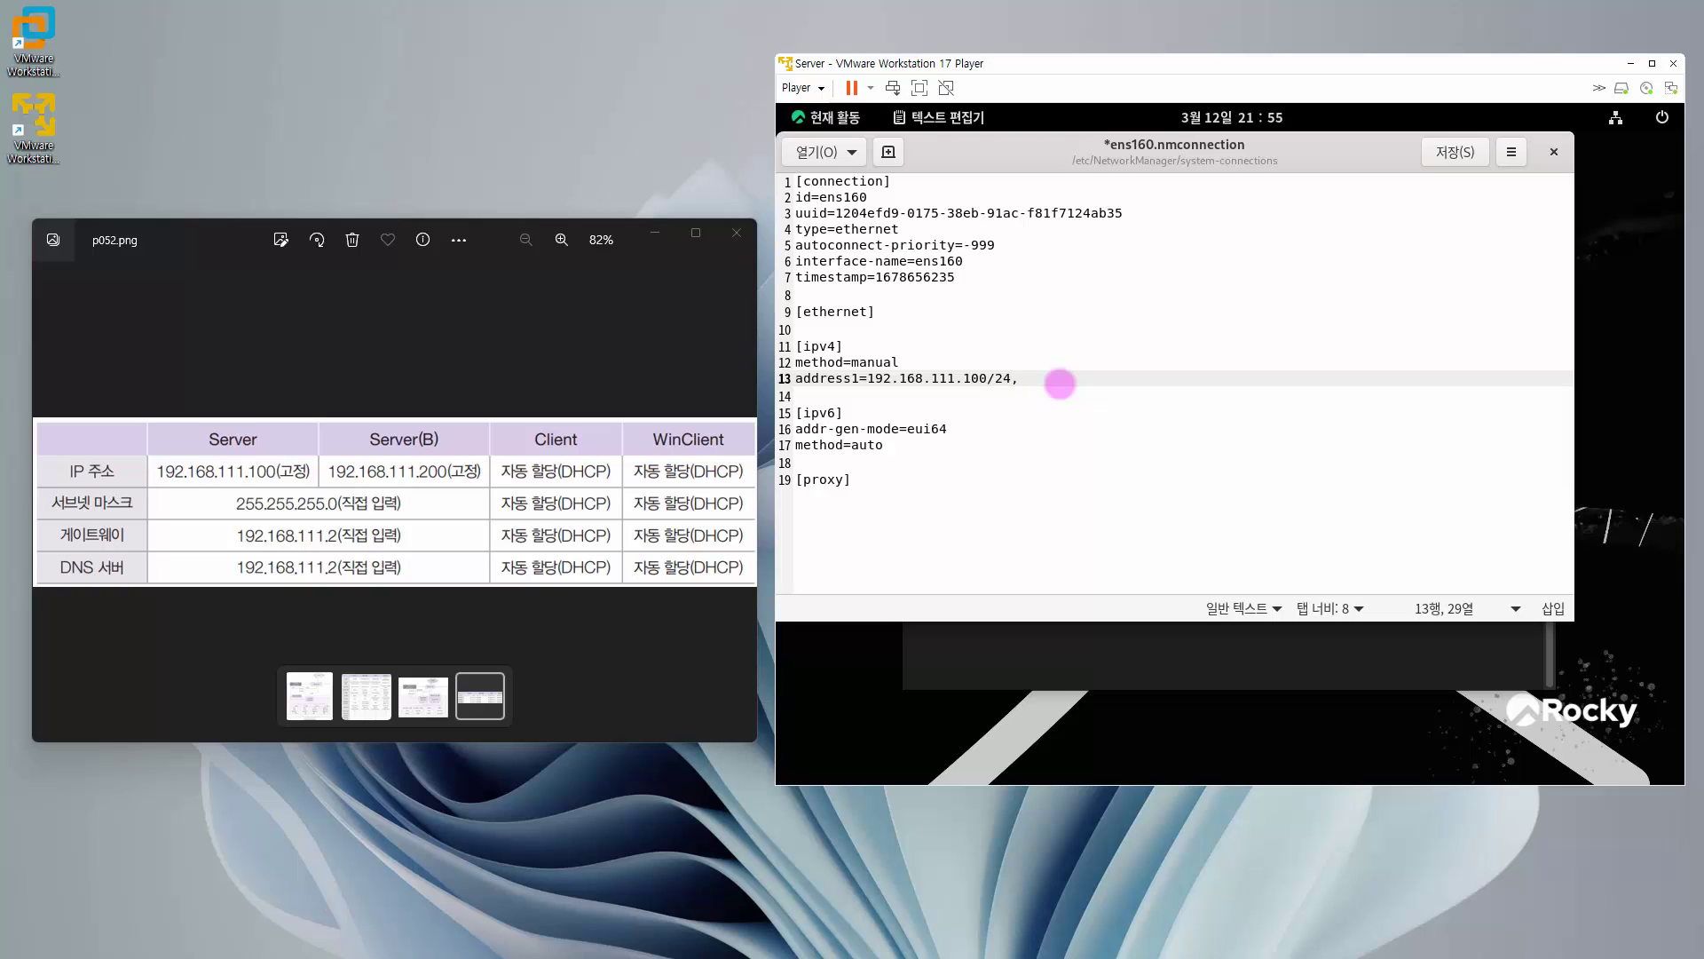
{"action": "type", "text": ",192.168.111.2"}
{"action": "key", "text": "Return"}
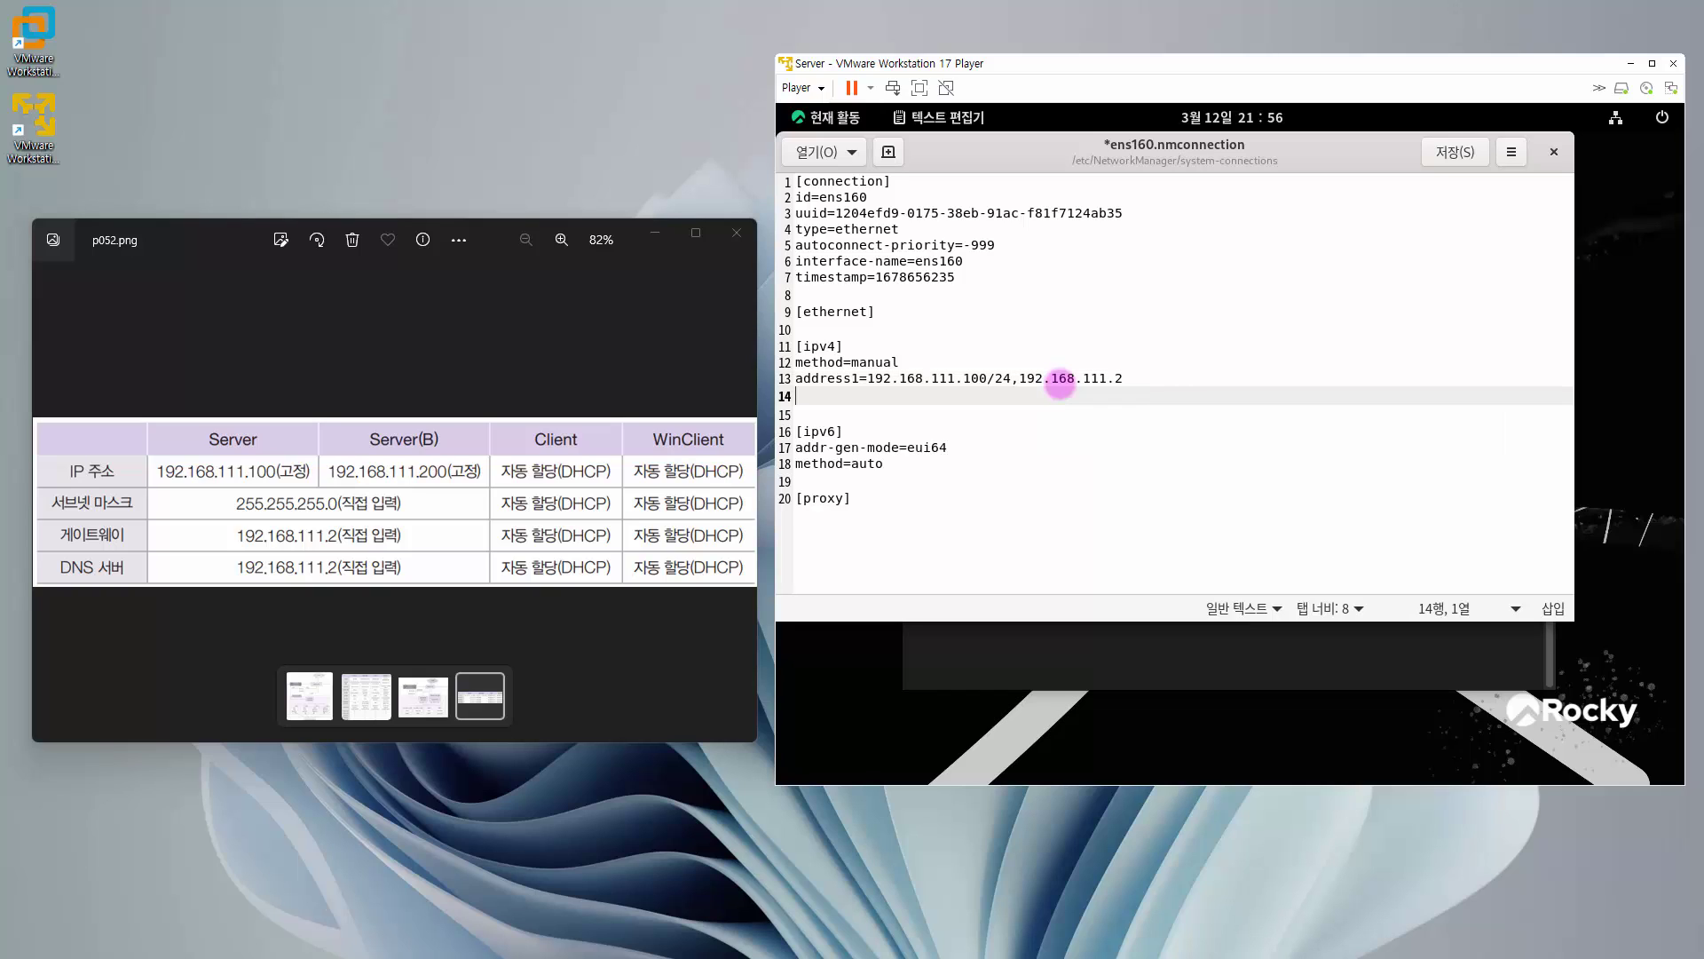
{"action": "type", "text": "dns"}
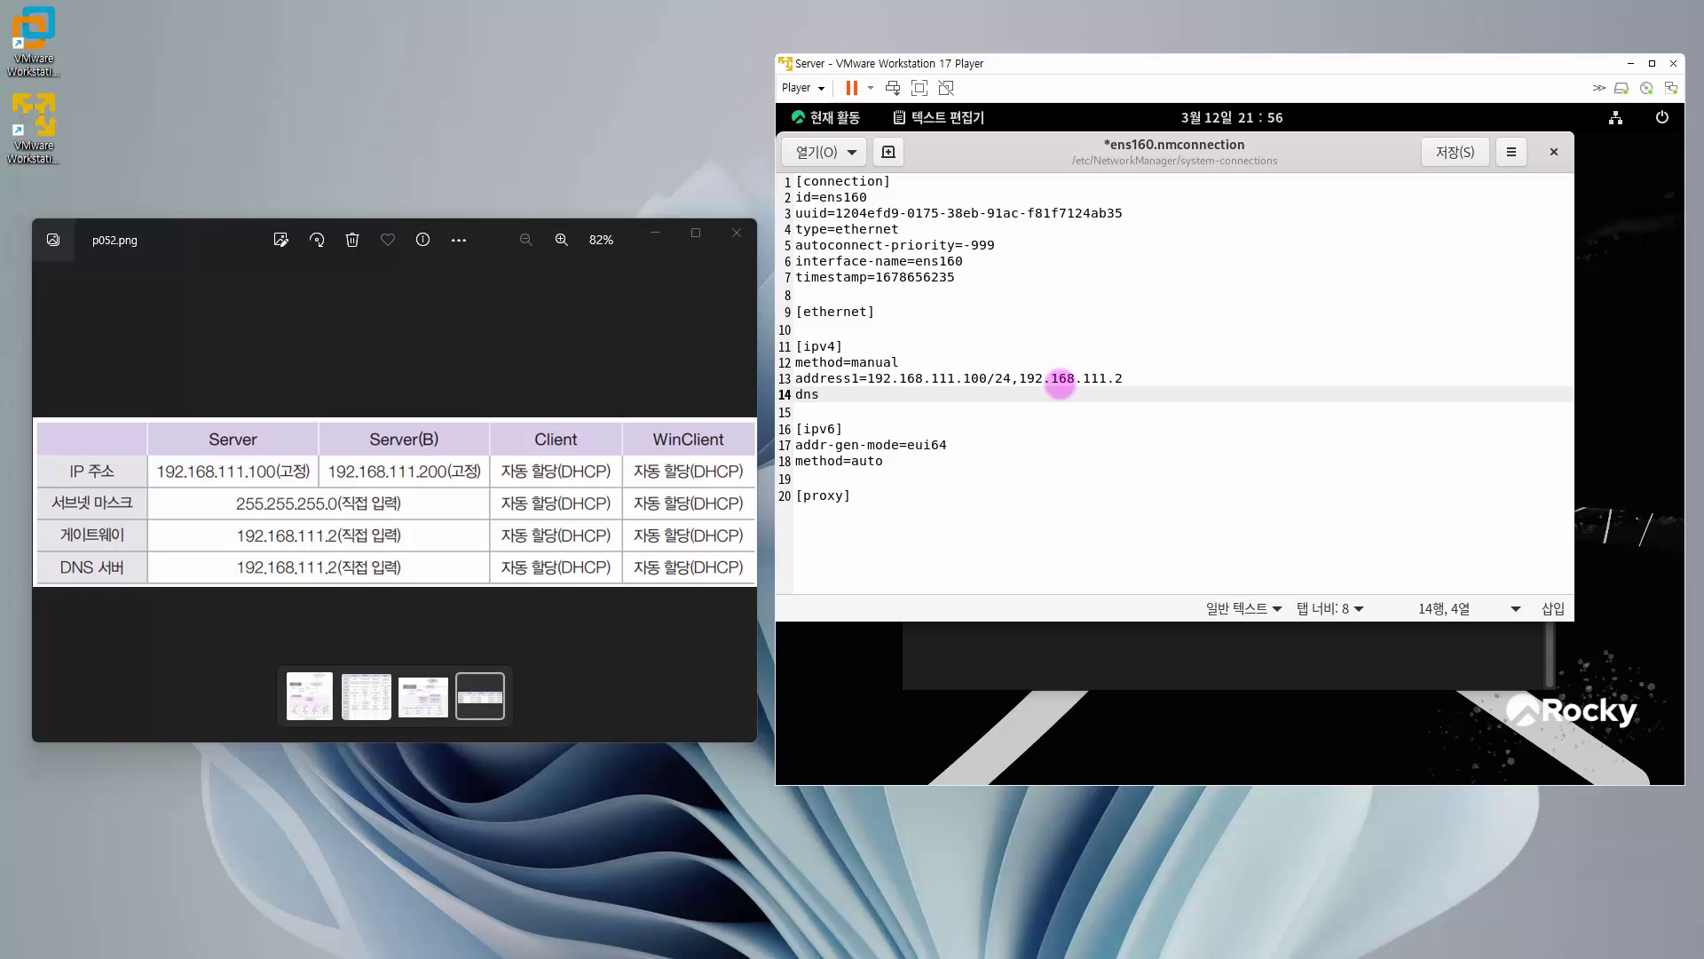
{"action": "type", "text": "=192.168.111.2"}
{"action": "left_click_drag", "start_coordinate": [930, 394], "coordinate": [776, 357]}
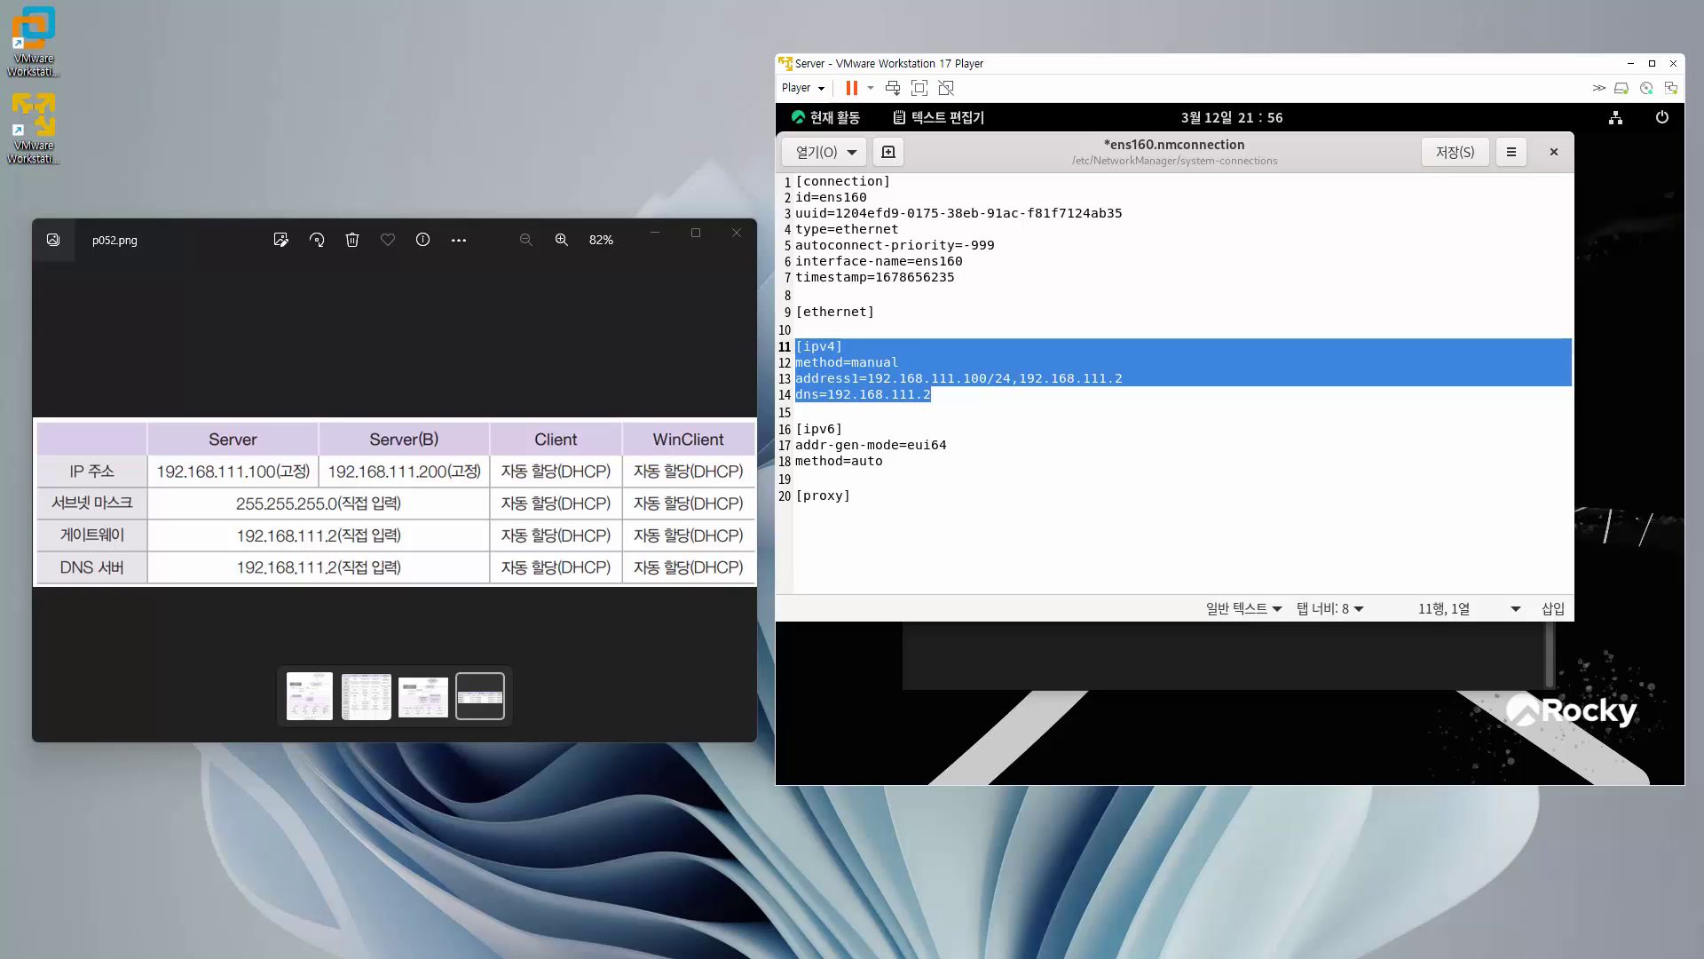
{"action": "left_click", "coordinate": [1367, 293]}
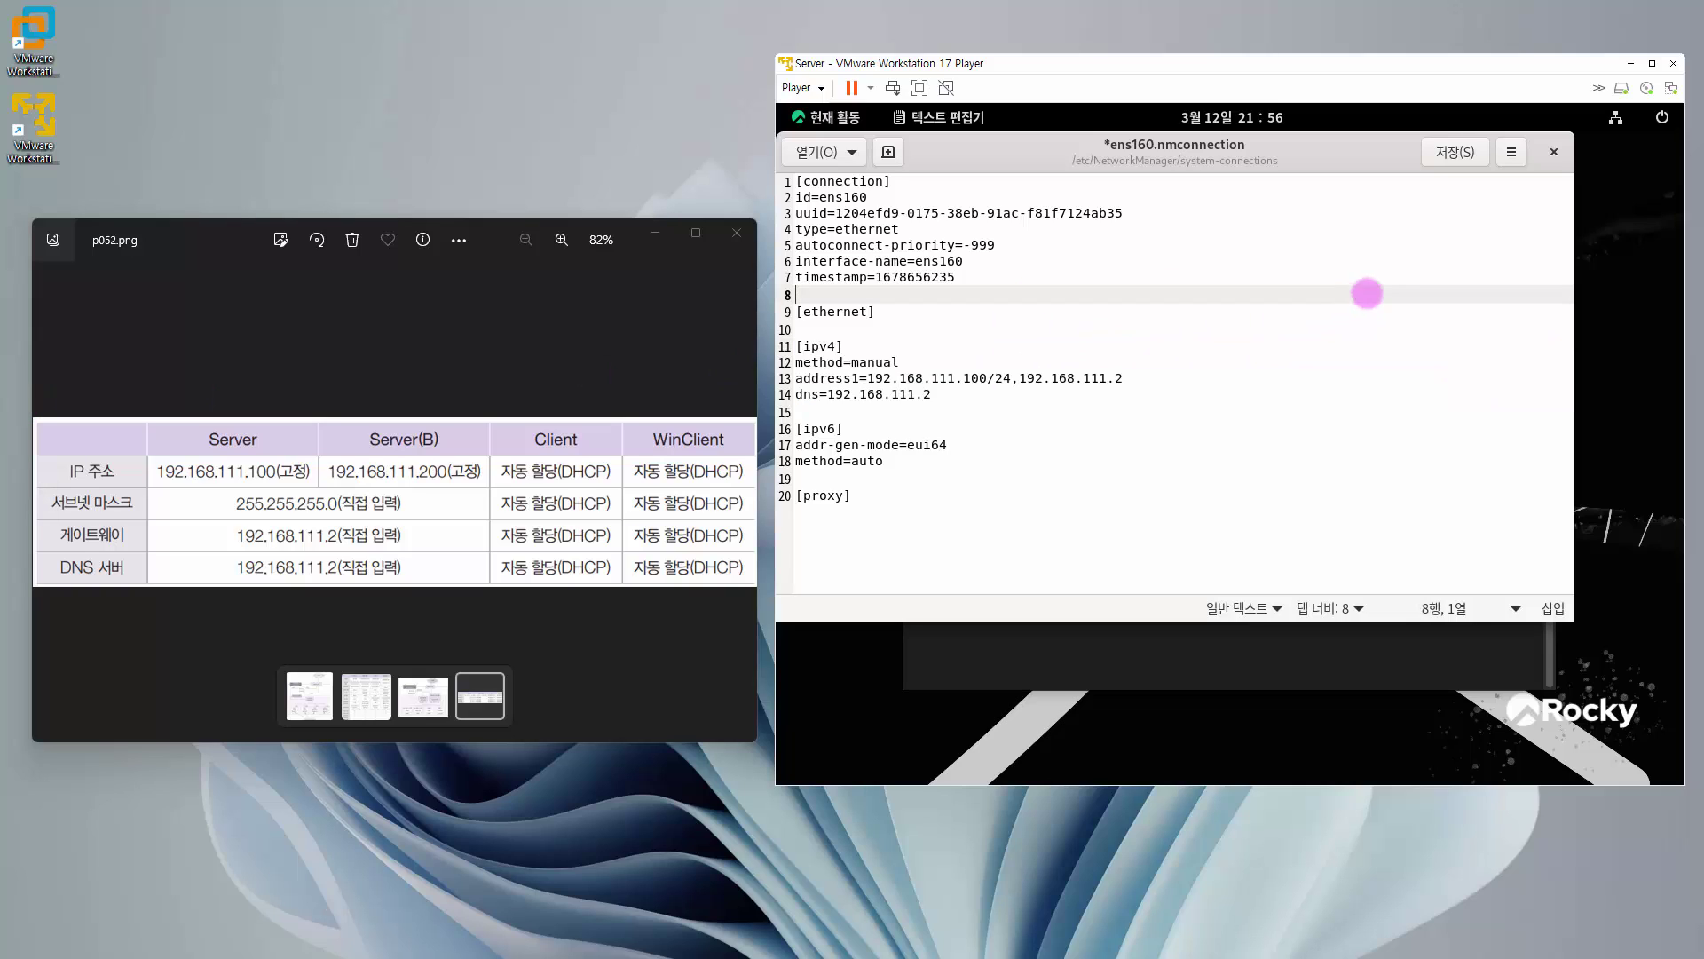
{"action": "left_click", "coordinate": [1460, 152]}
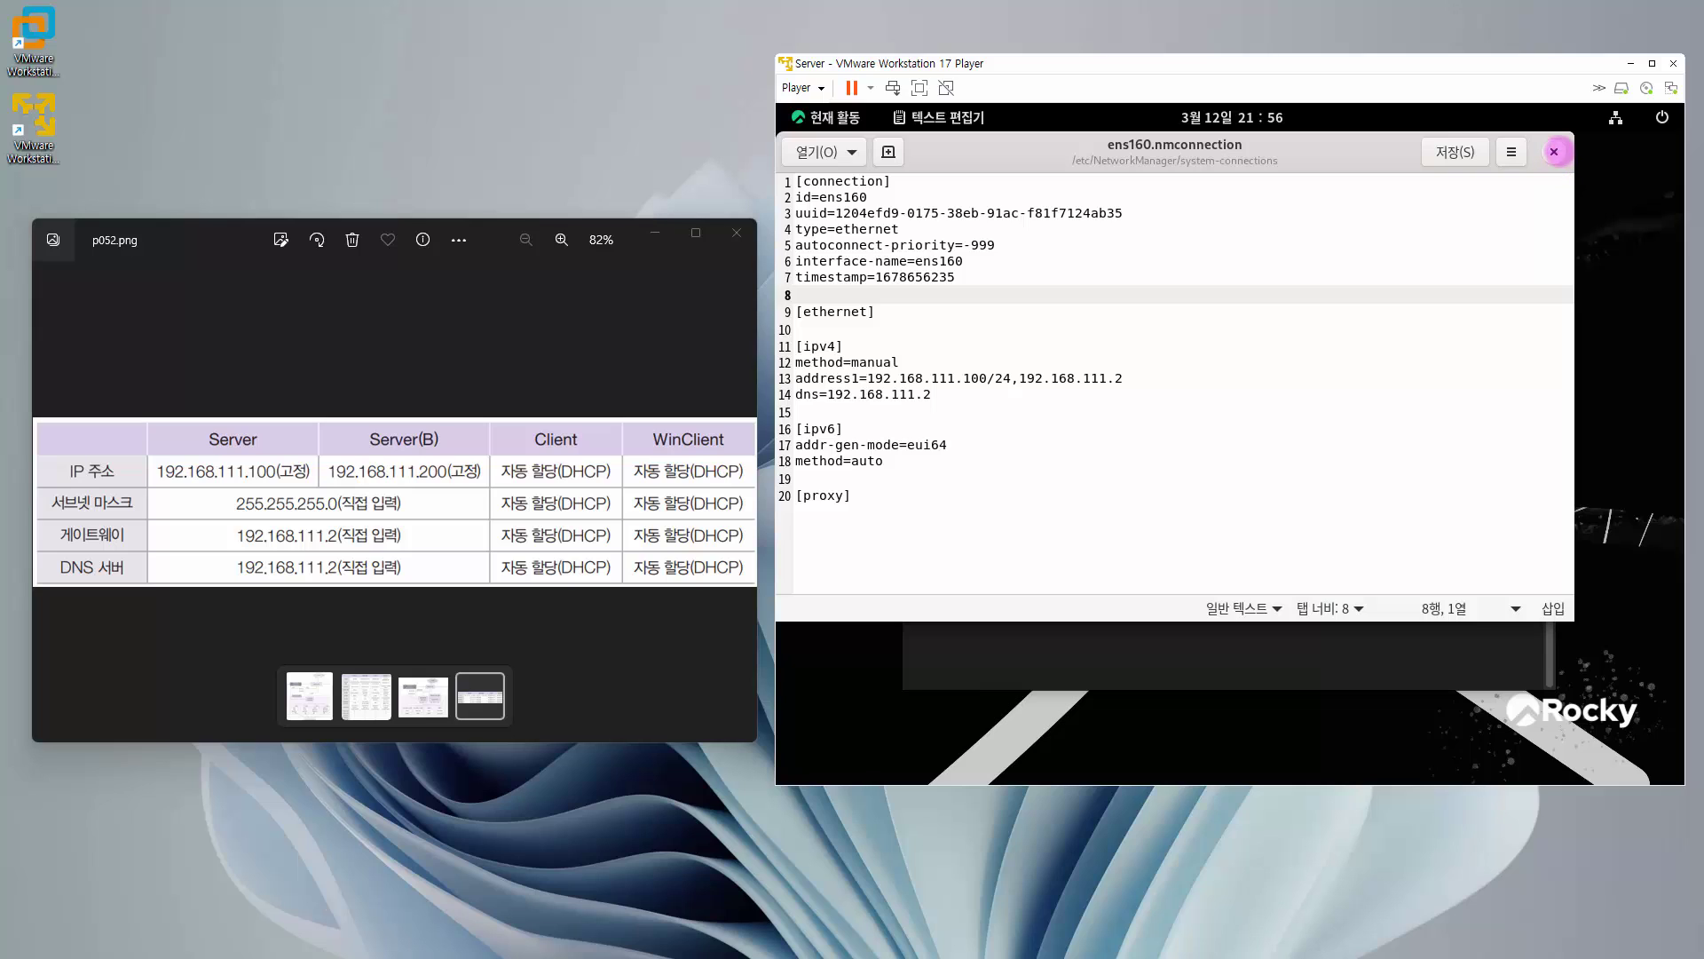
- Close gedit and take the ens160 connection down with 'nmcli connection down ens160'
{"action": "left_click", "coordinate": [1554, 151]}
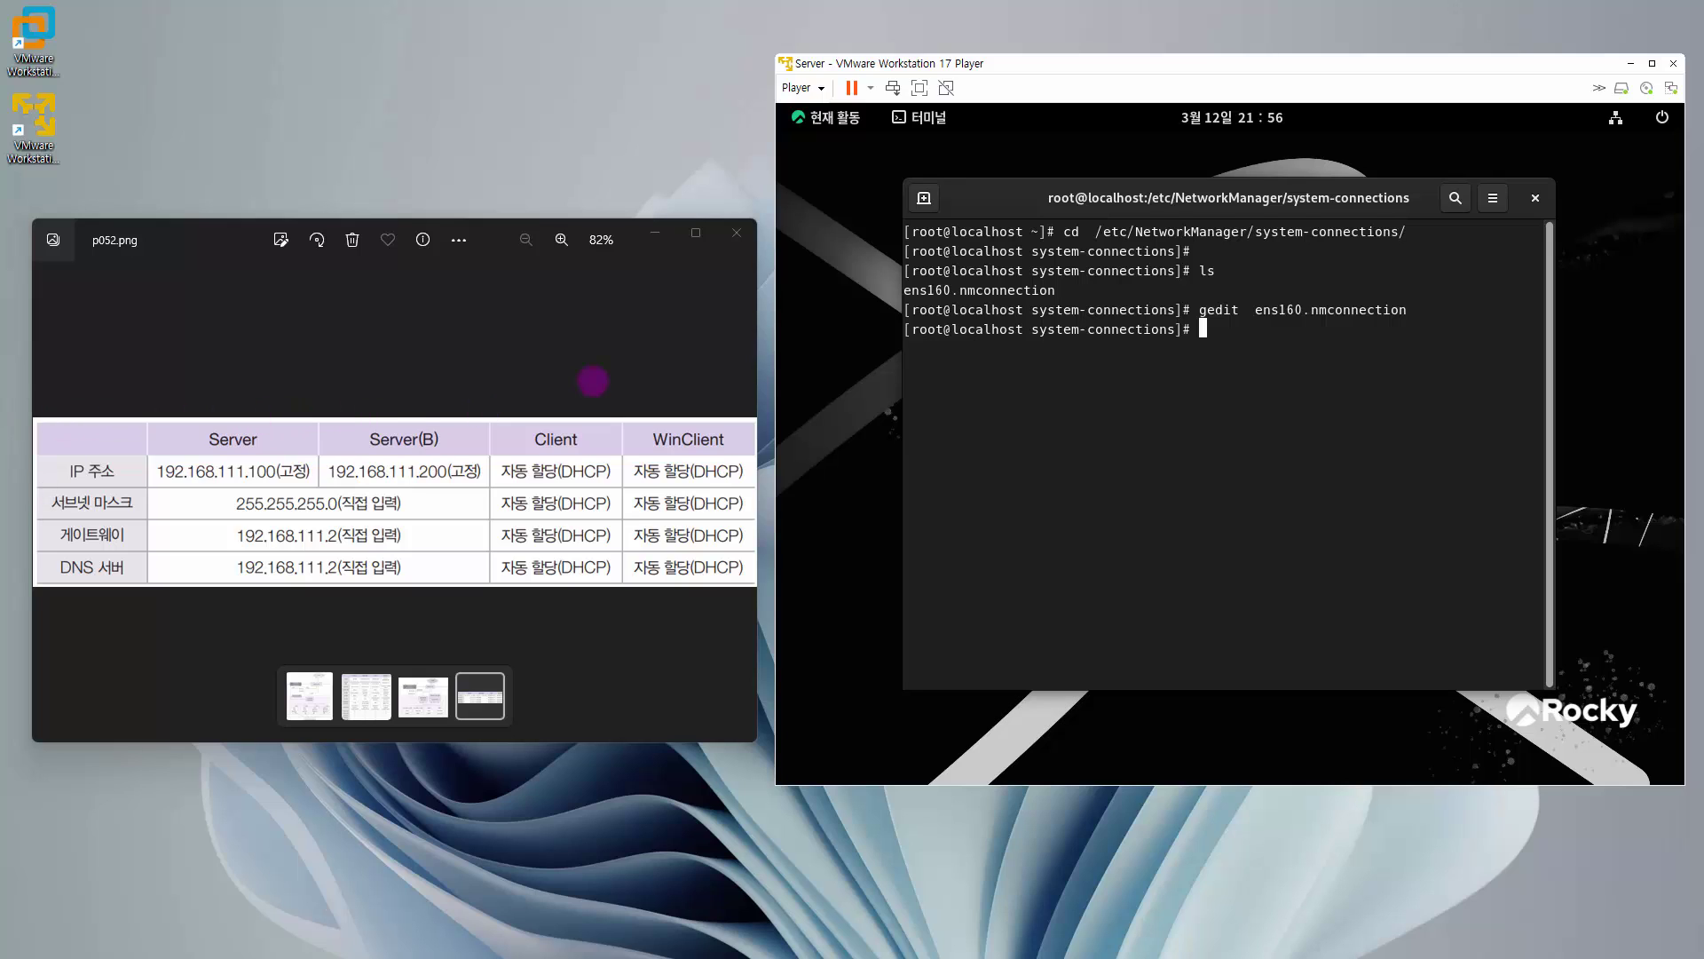
{"action": "key", "text": "Return"}
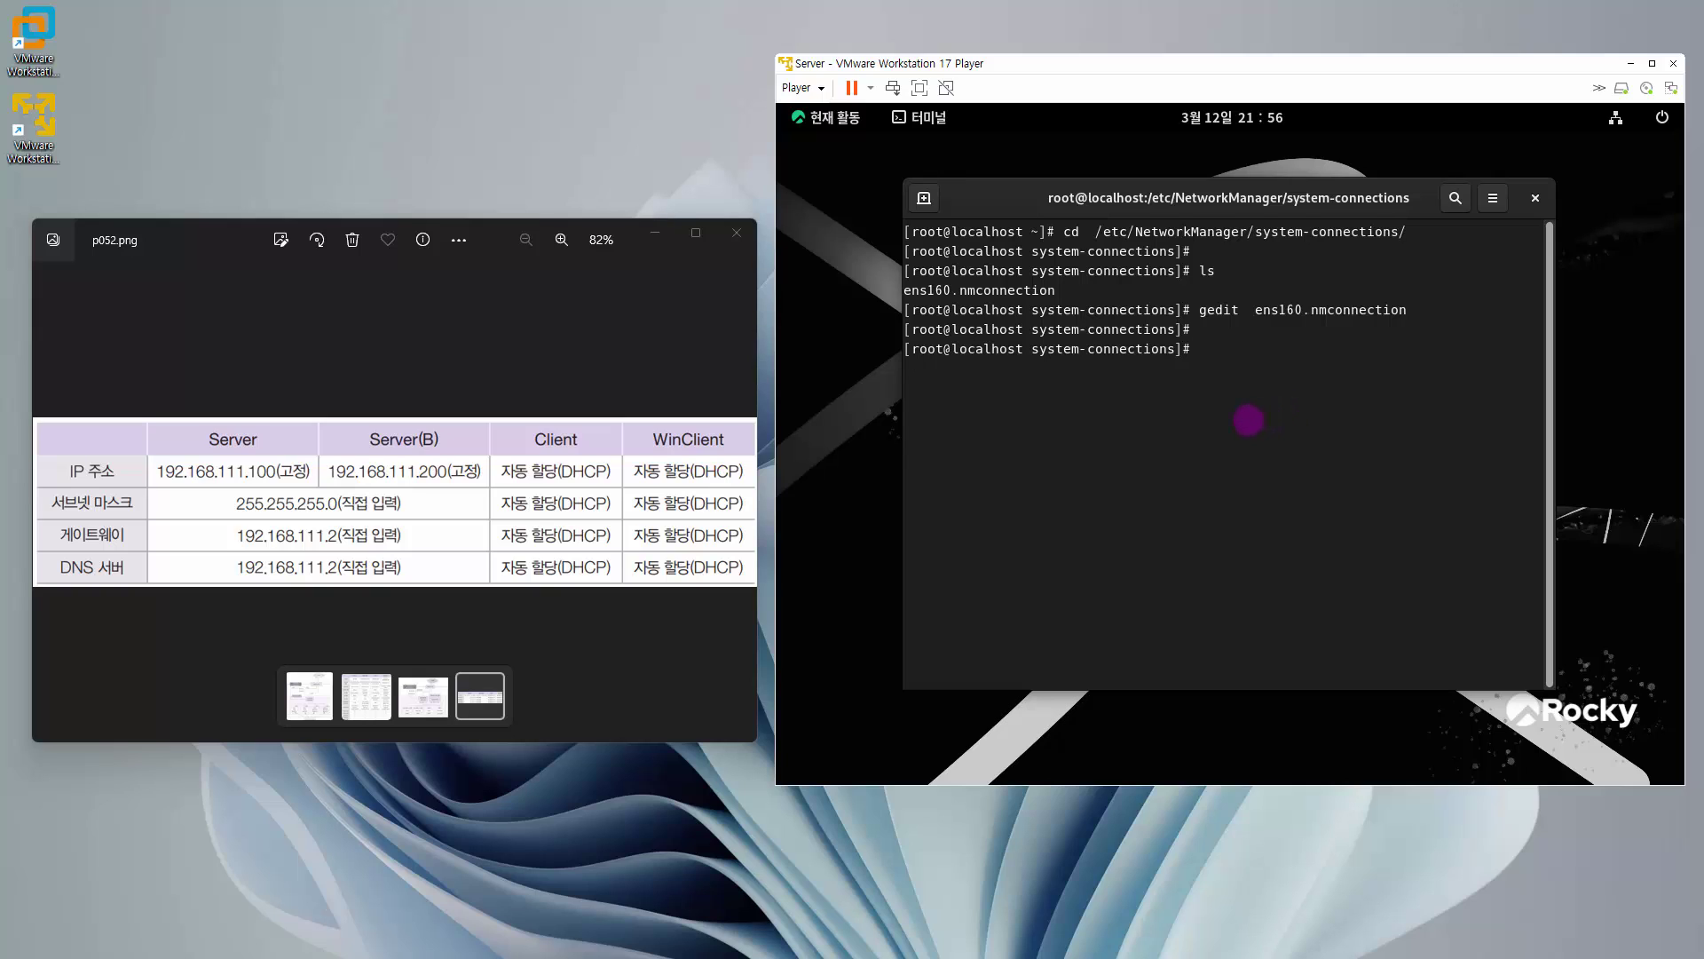
{"action": "key", "text": "Return"}
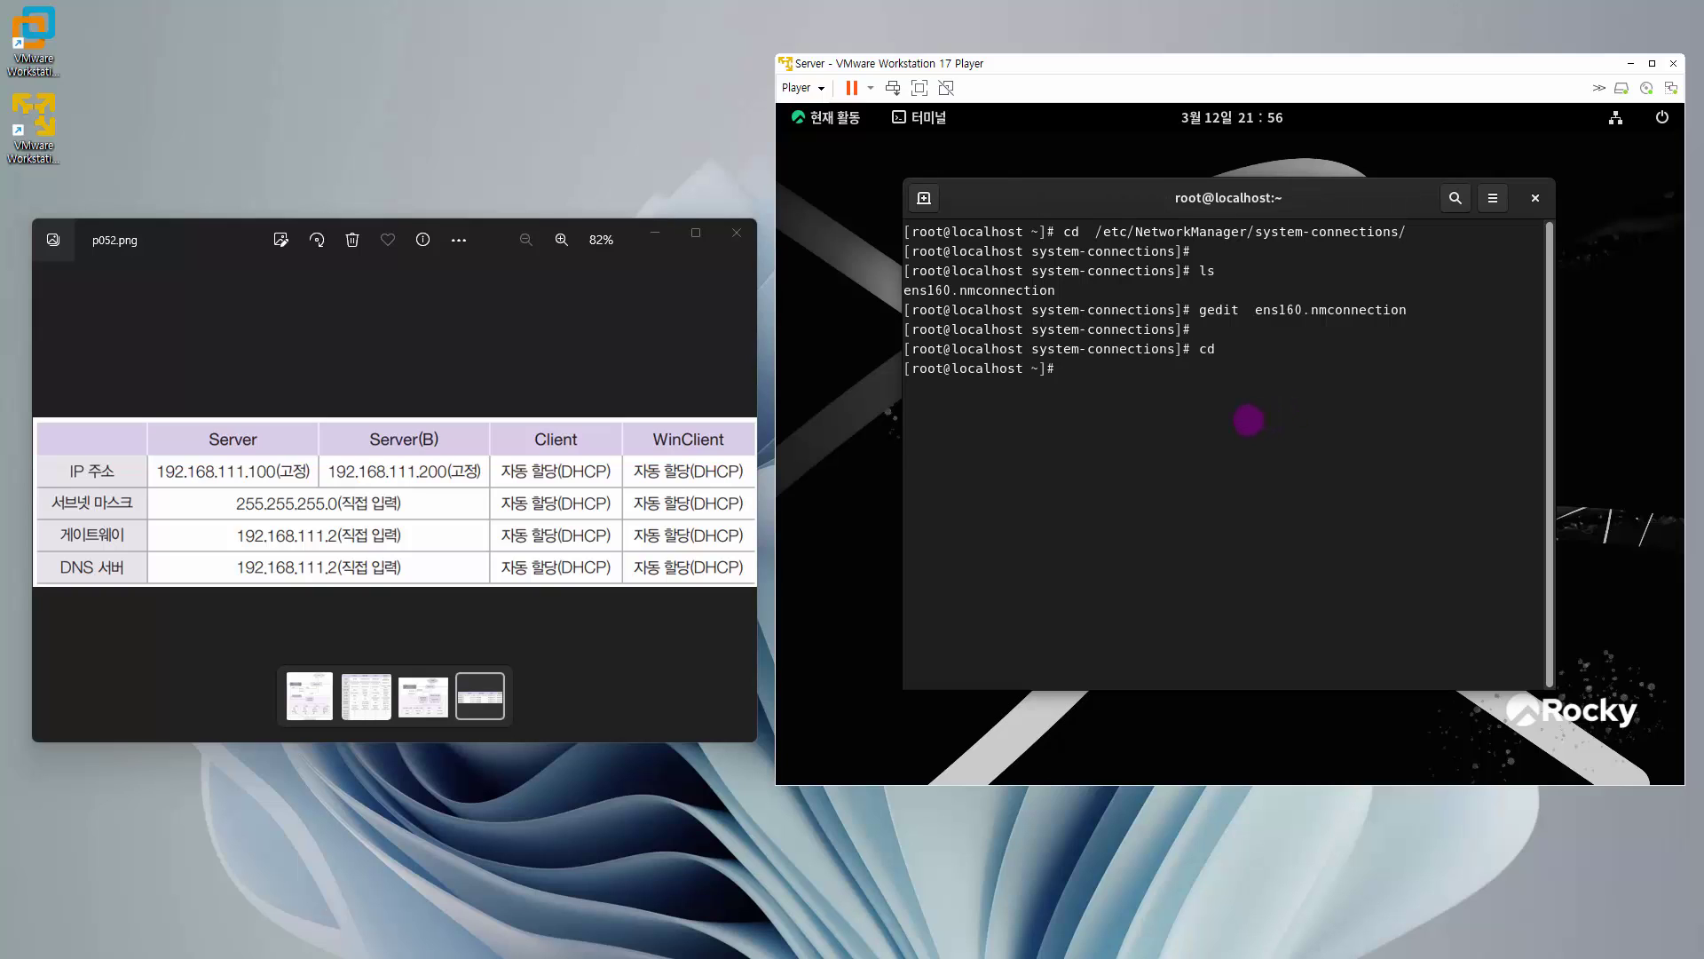
{"action": "key", "text": "Return"}
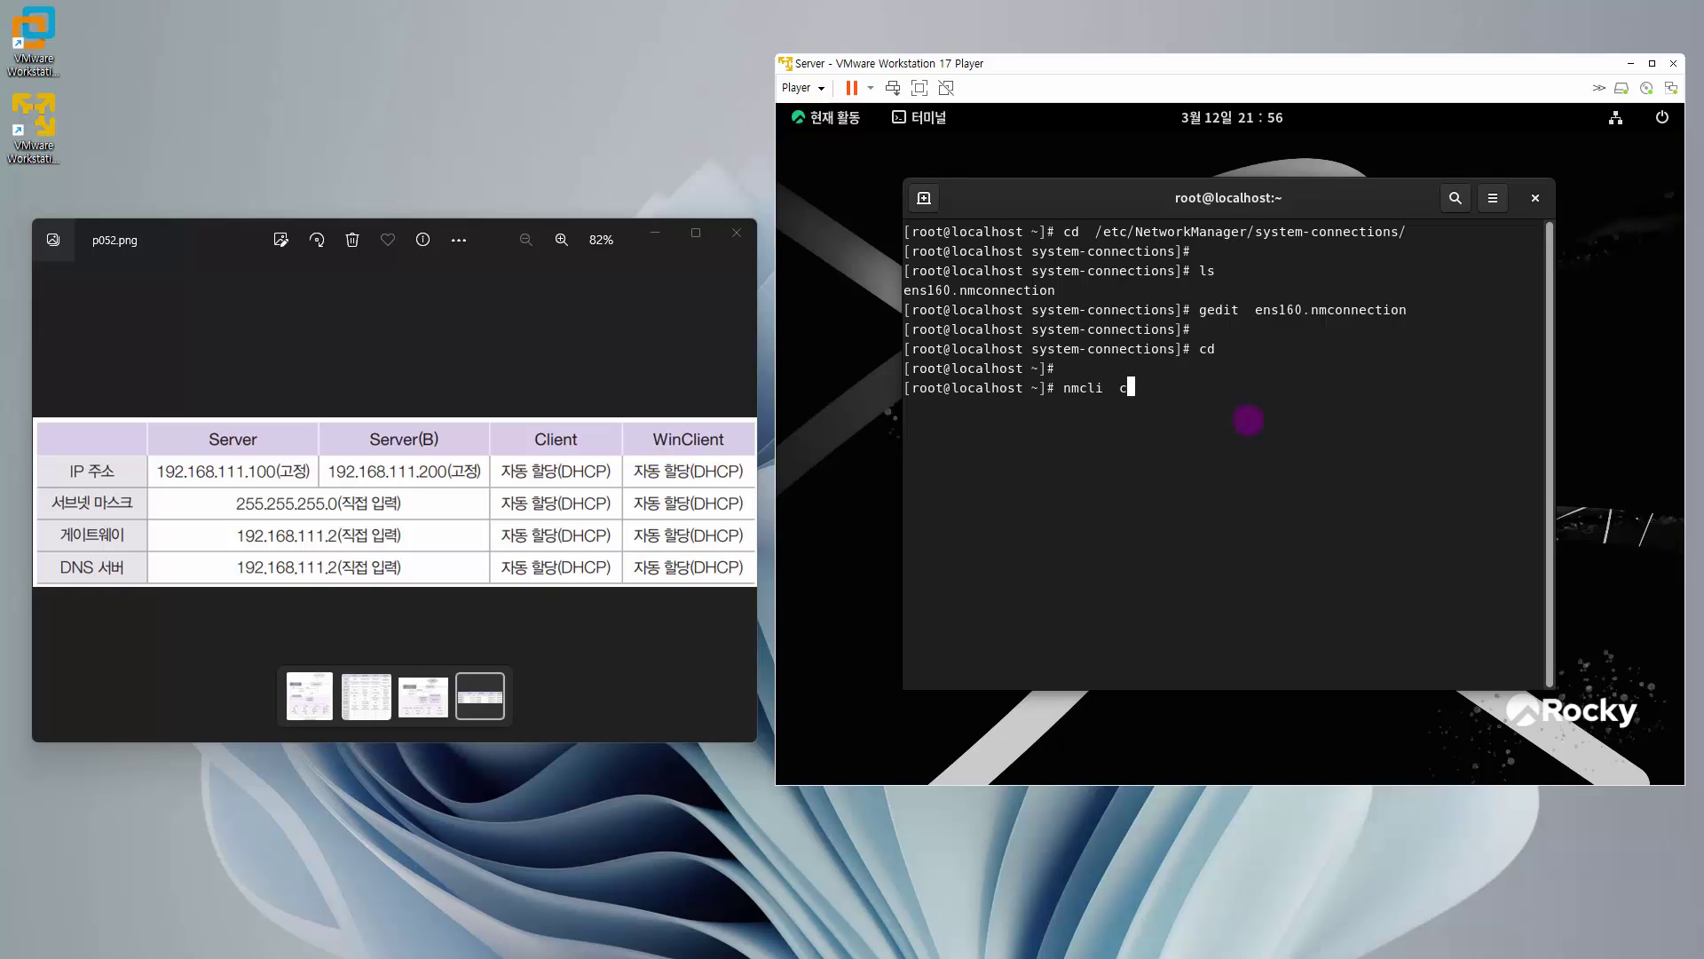
{"action": "type", "text": "nmcli  conn"}
{"action": "key", "text": "Tab"}
{"action": "double_click", "coordinate": [926, 290]}
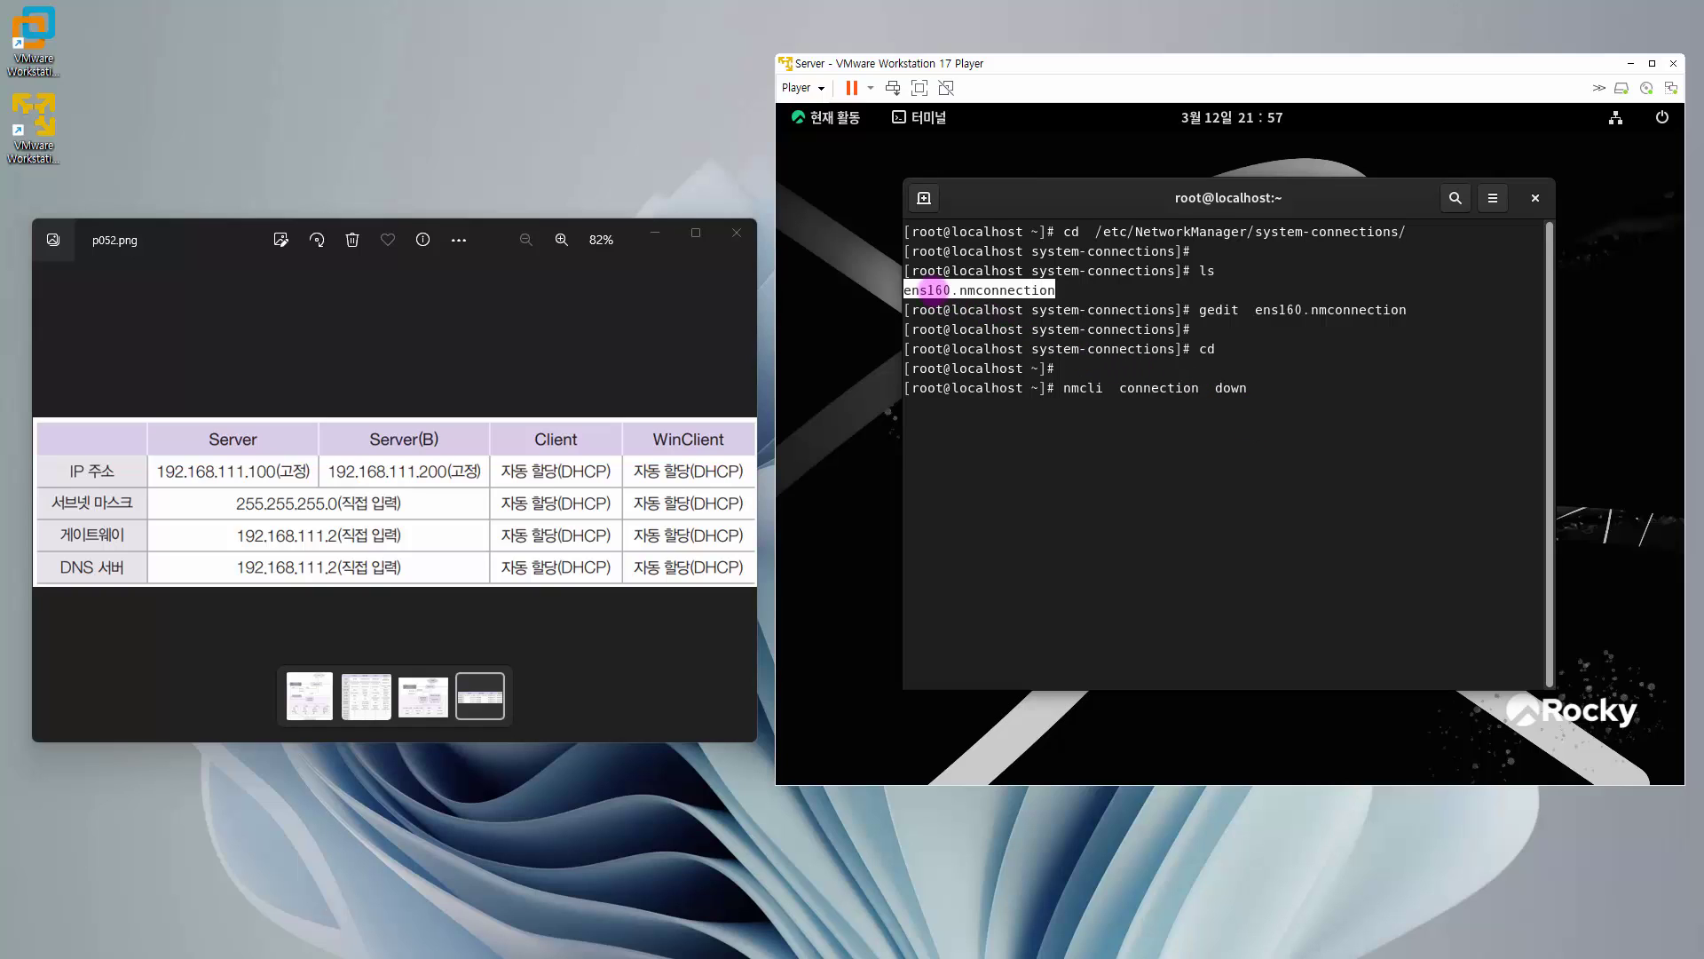
{"action": "type", "text": "down"}
{"action": "left_click", "coordinate": [1288, 384]}
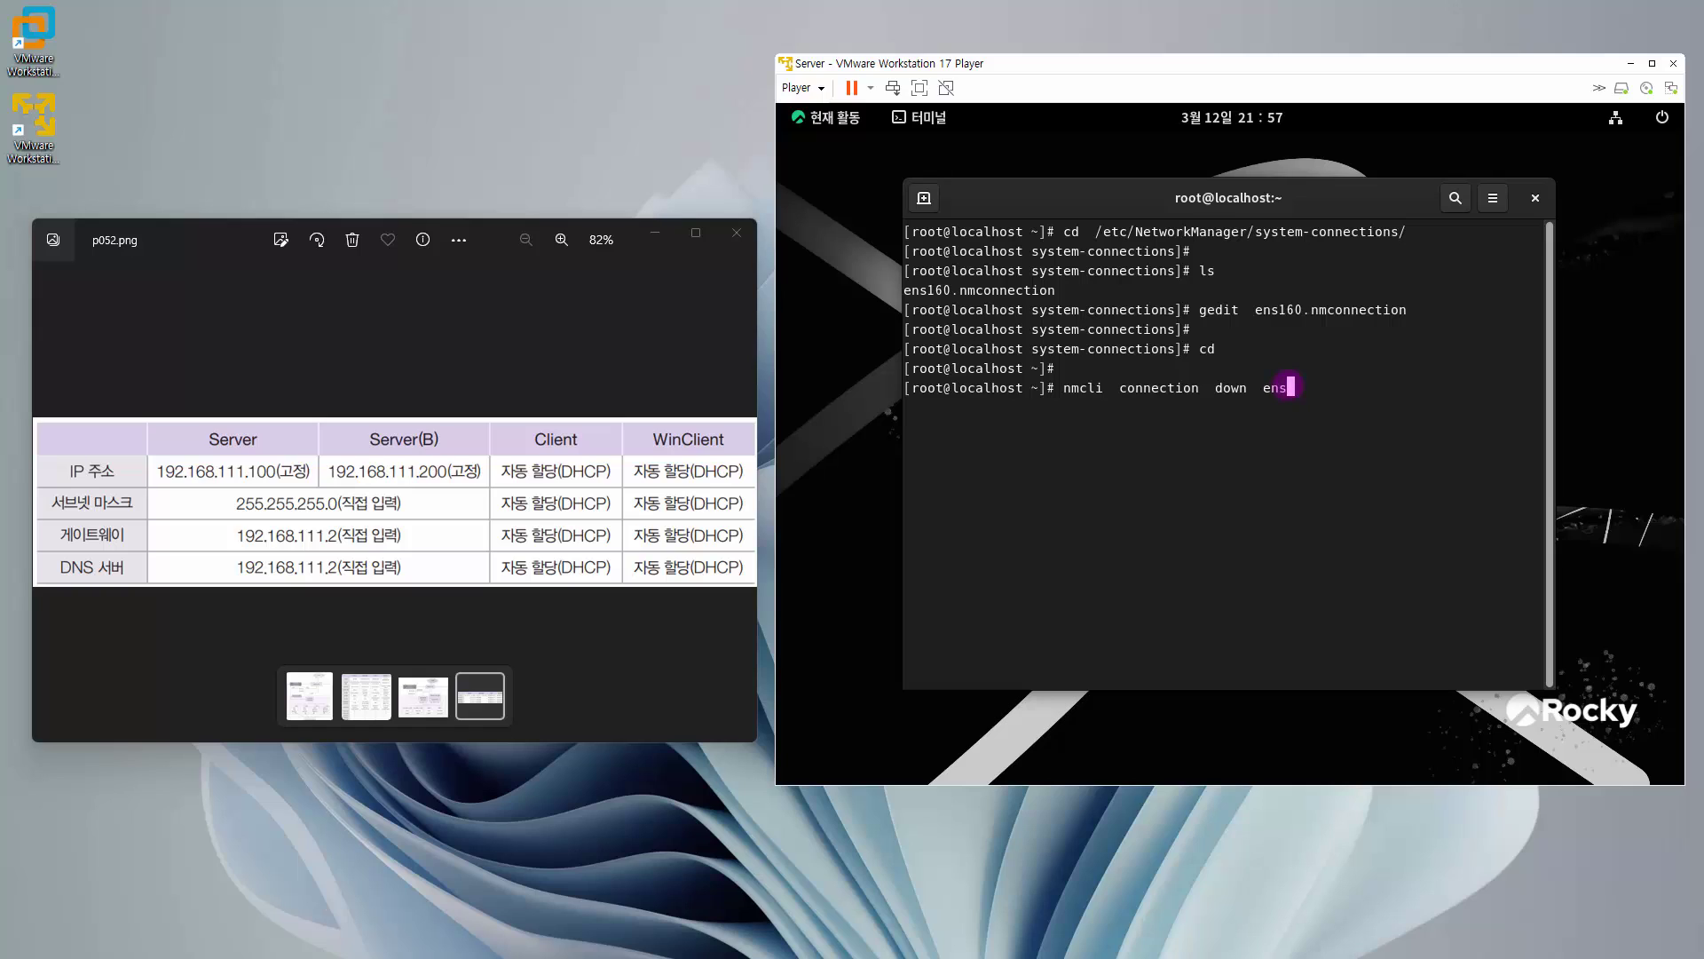
{"action": "key", "text": "Return"}
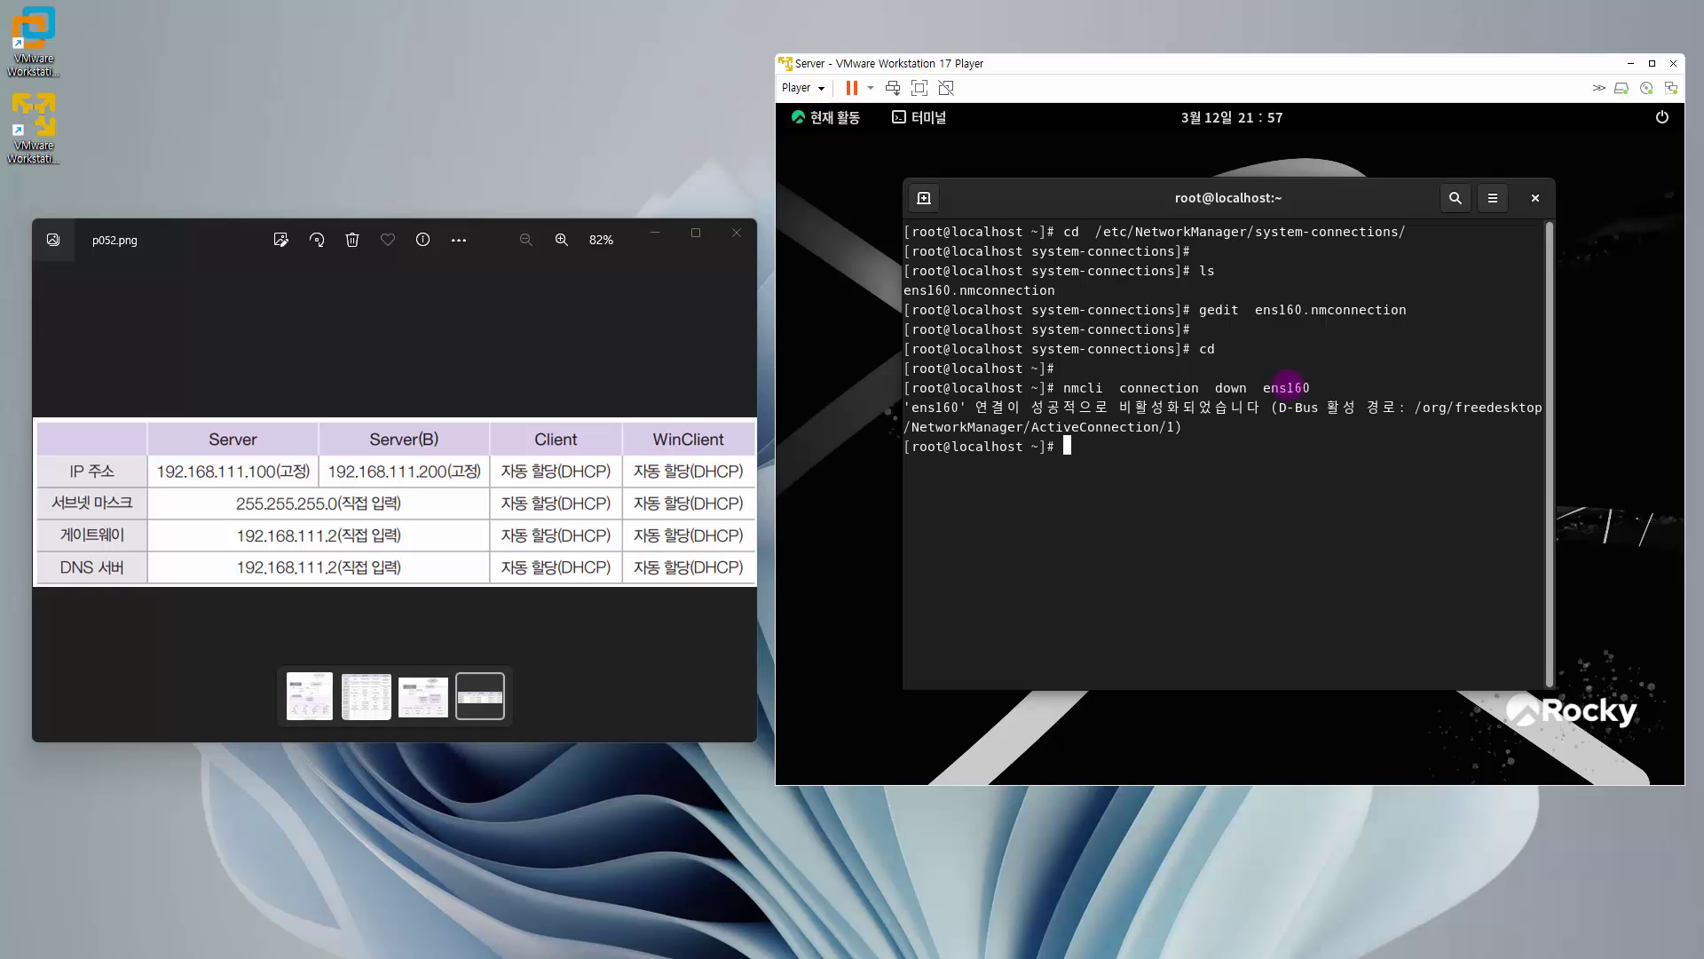
- Bring ens160 back up with 'nmcli connection up ens160' and reboot the guest
{"action": "type", "text": "nmcli  connection   up"}
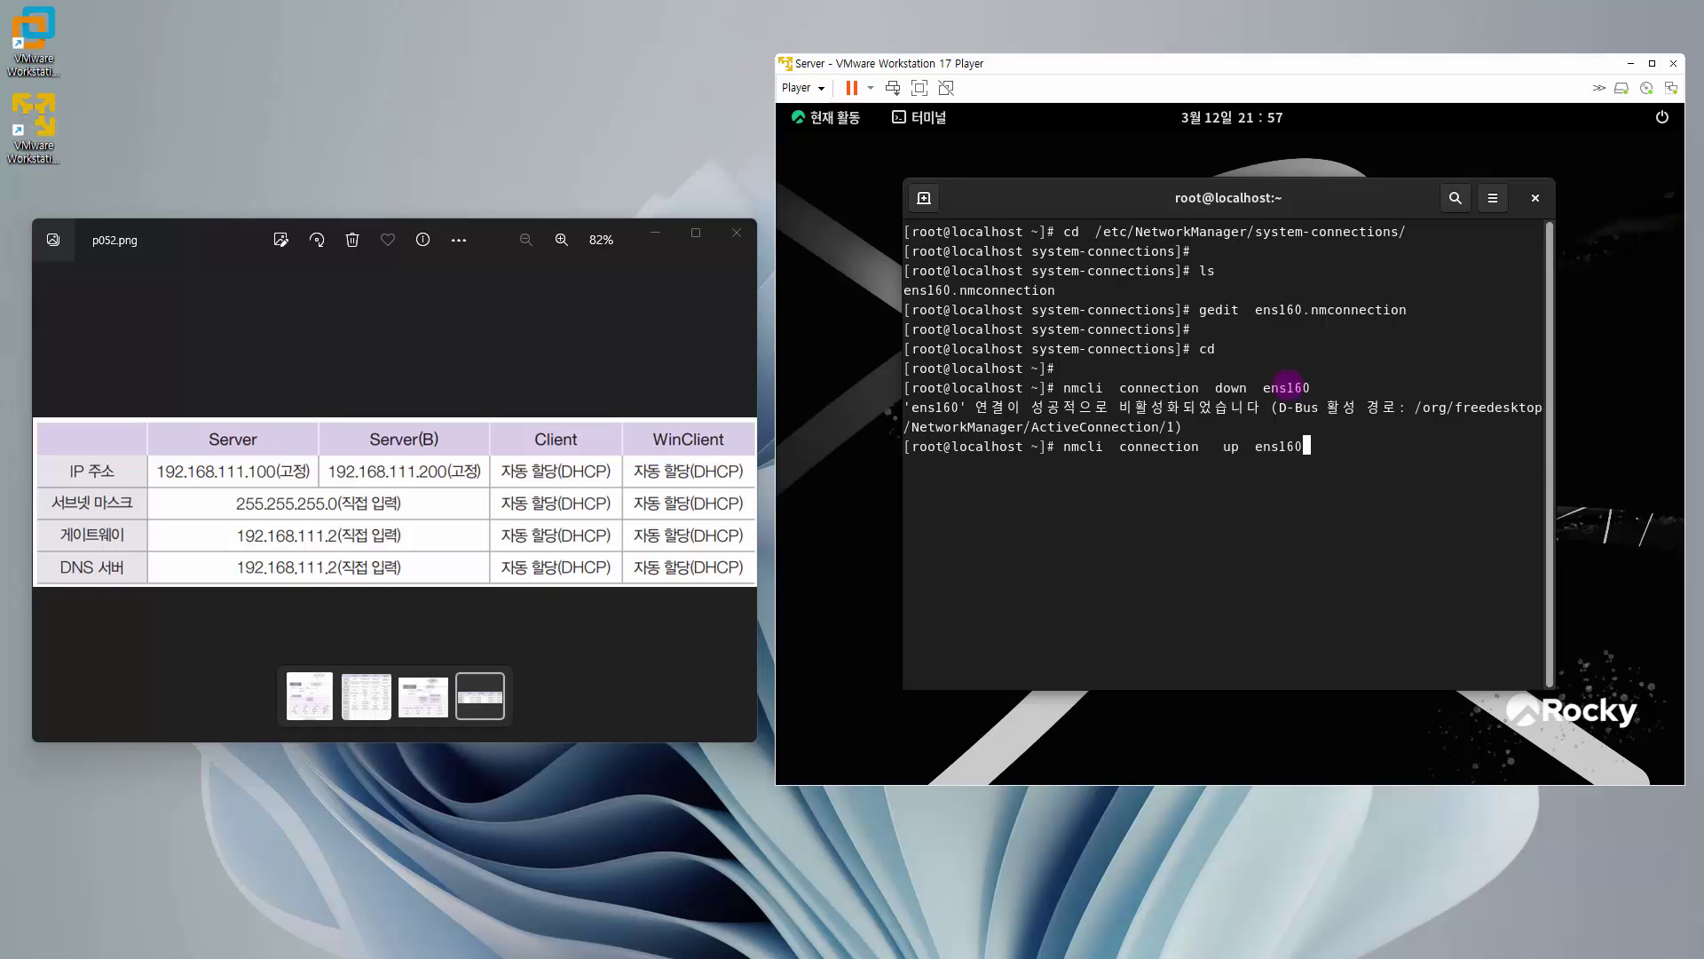
{"action": "type", "text": "  ens160"}
{"action": "key", "text": "Return"}
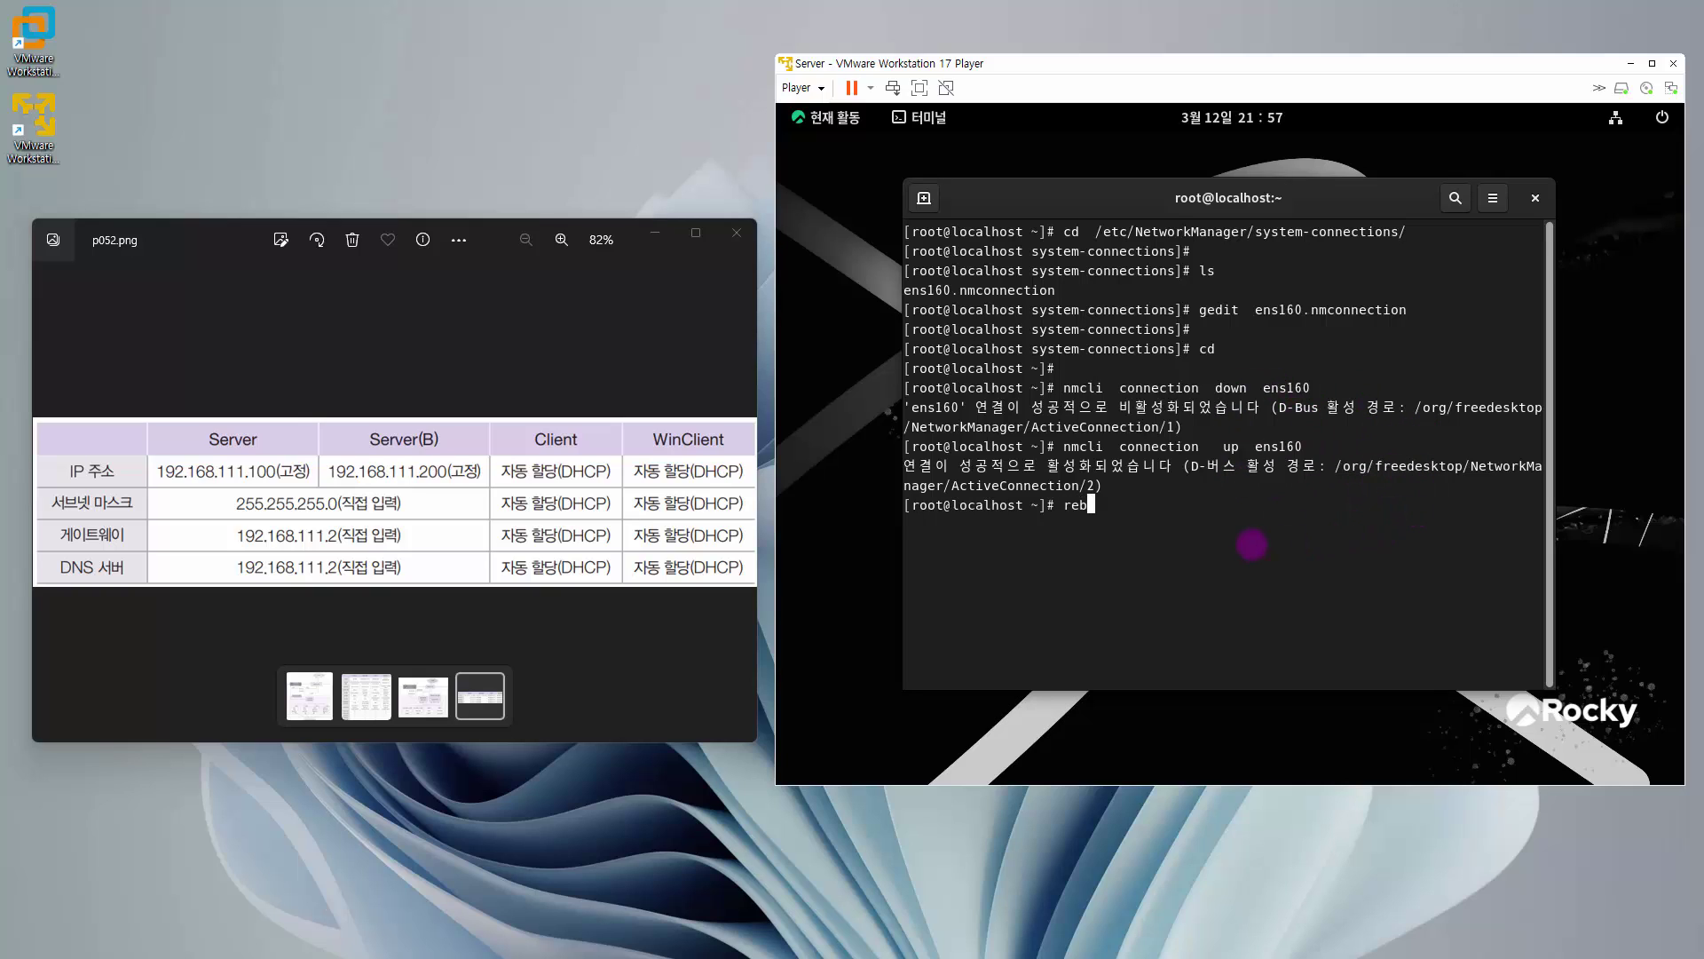
{"action": "key", "text": "Return"}
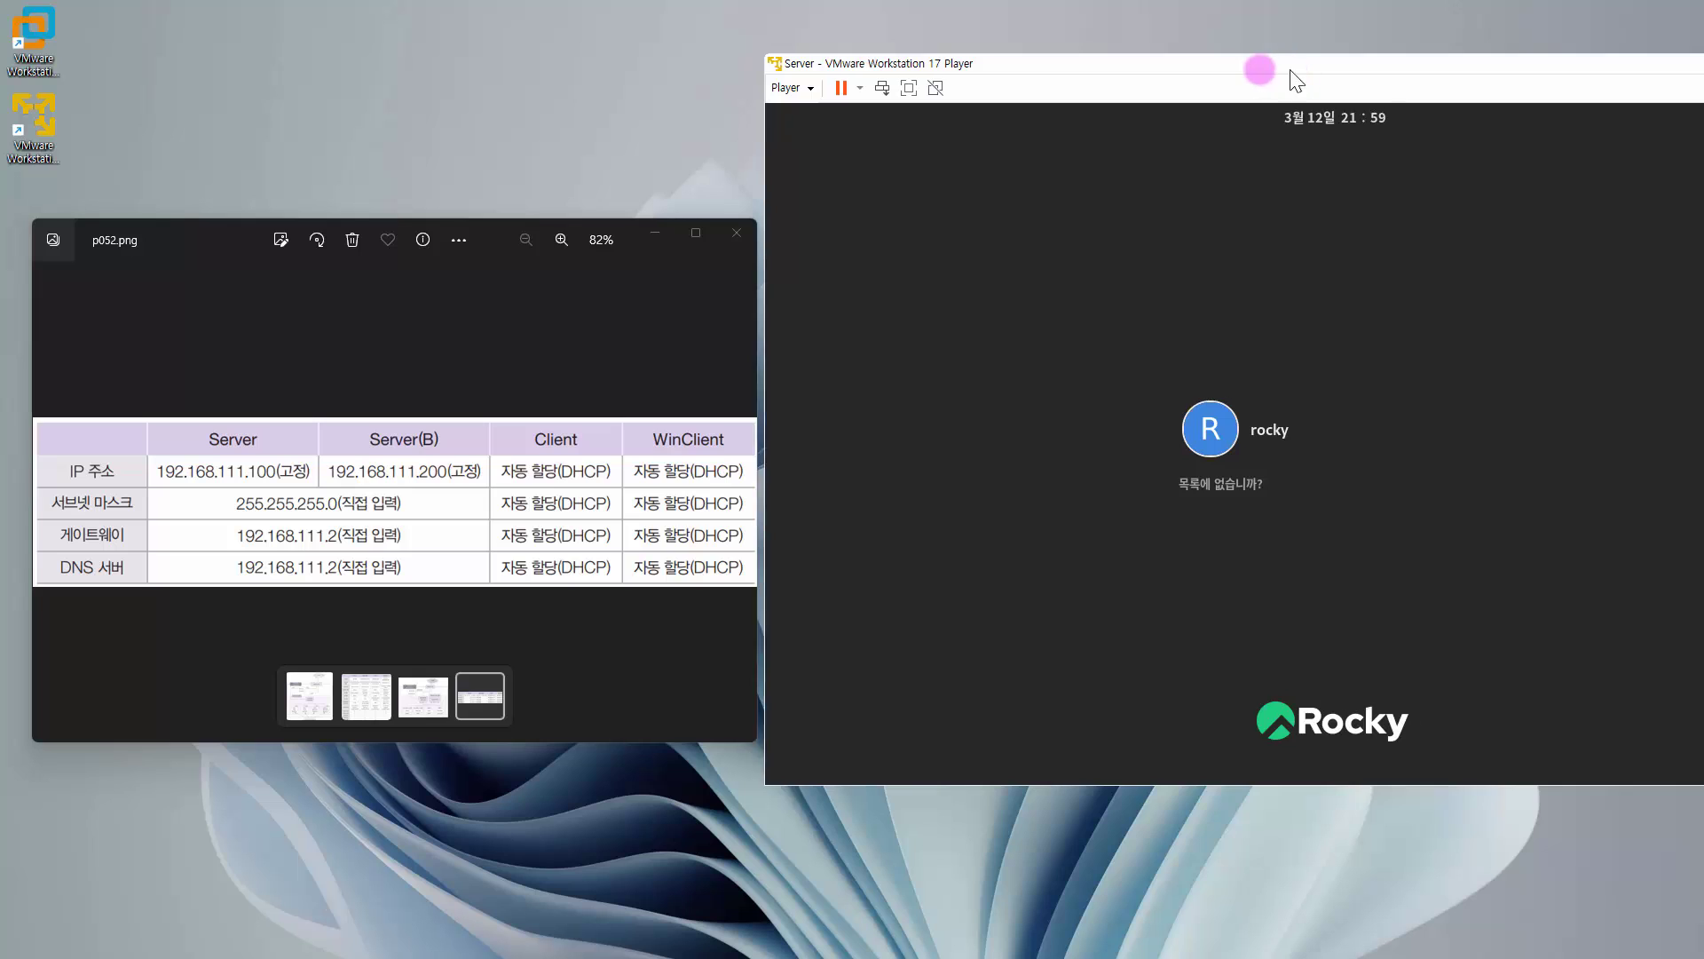
- Move the VMware Player window further left on the screen
{"action": "left_click_drag", "start_coordinate": [1292, 71], "coordinate": [1299, 121]}
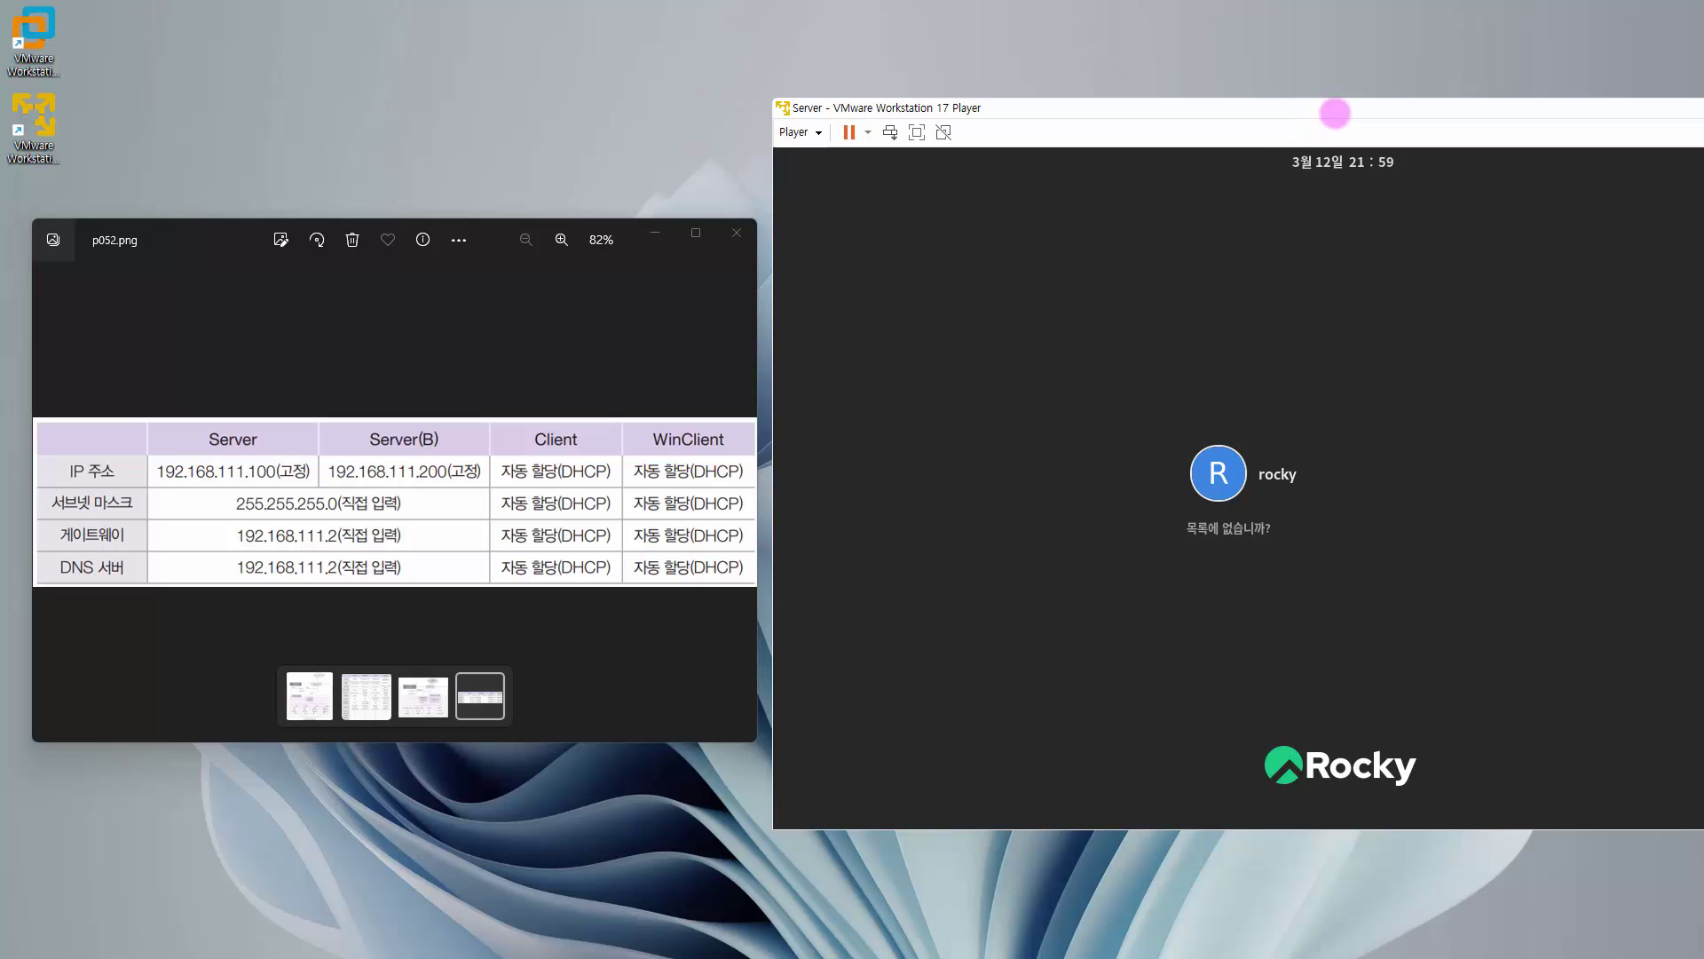
{"action": "left_click_drag", "start_coordinate": [1335, 113], "coordinate": [1329, 114]}
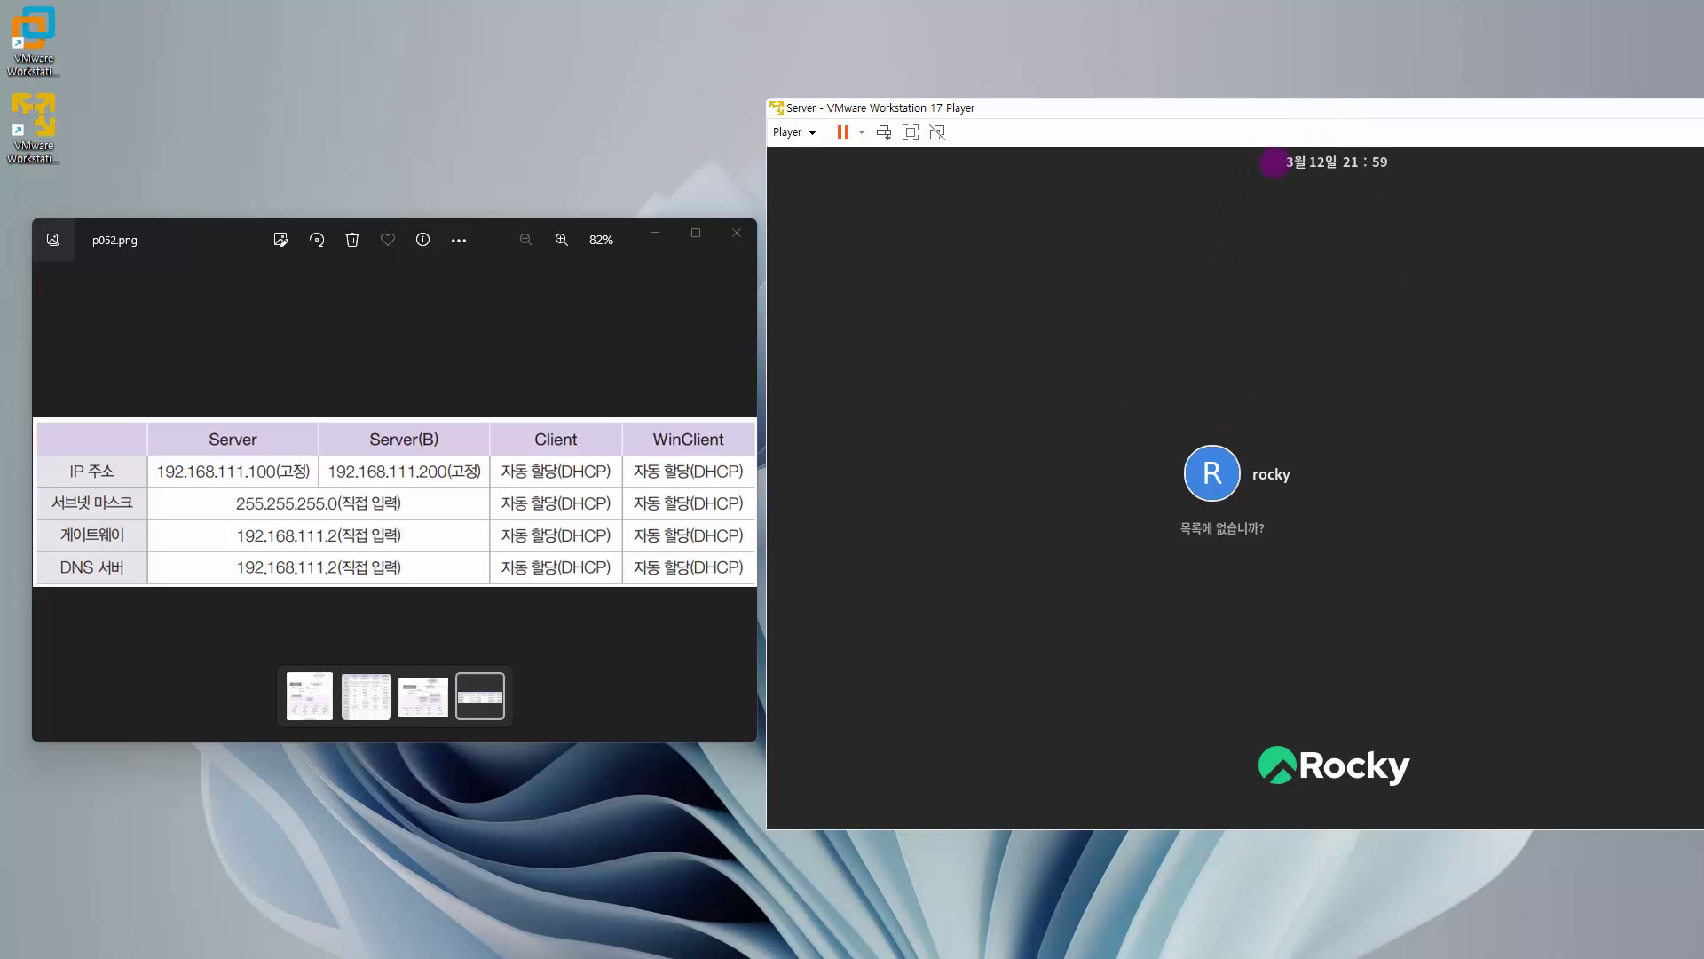
{"action": "left_click", "coordinate": [1293, 112]}
{"action": "left_click_drag", "start_coordinate": [1293, 112], "coordinate": [1090, 125]}
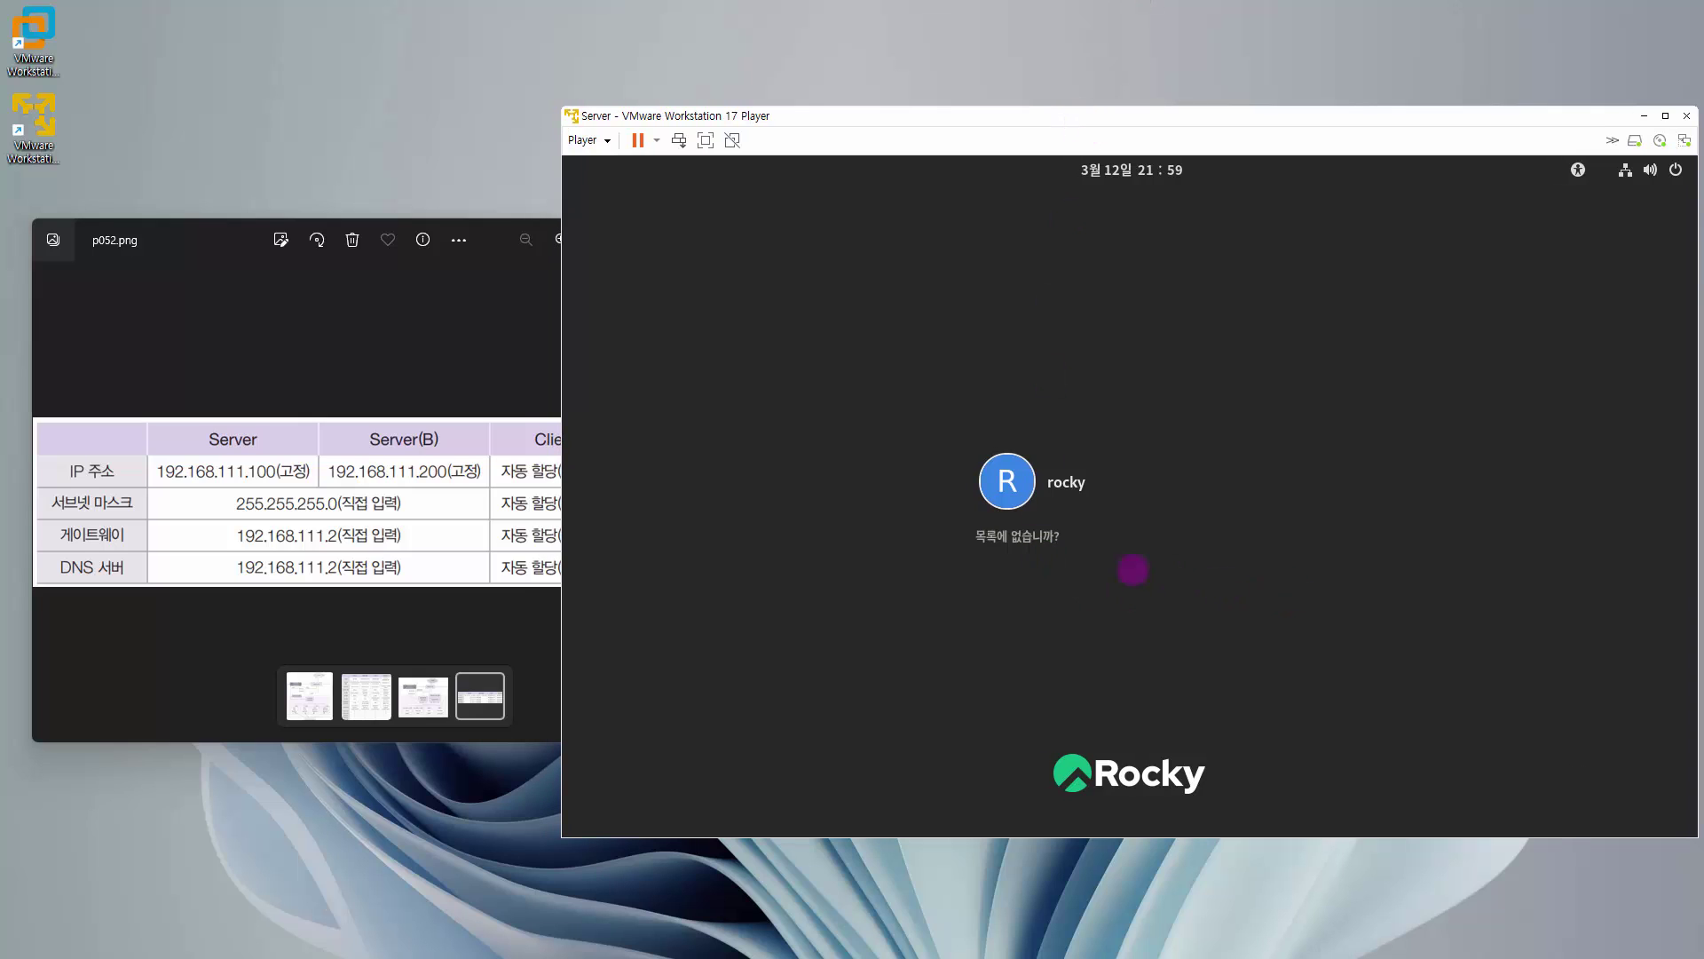
- Log in via 'Not listed?' as root with the account password and dismiss the admin-login warning
{"action": "left_click", "coordinate": [1037, 537]}
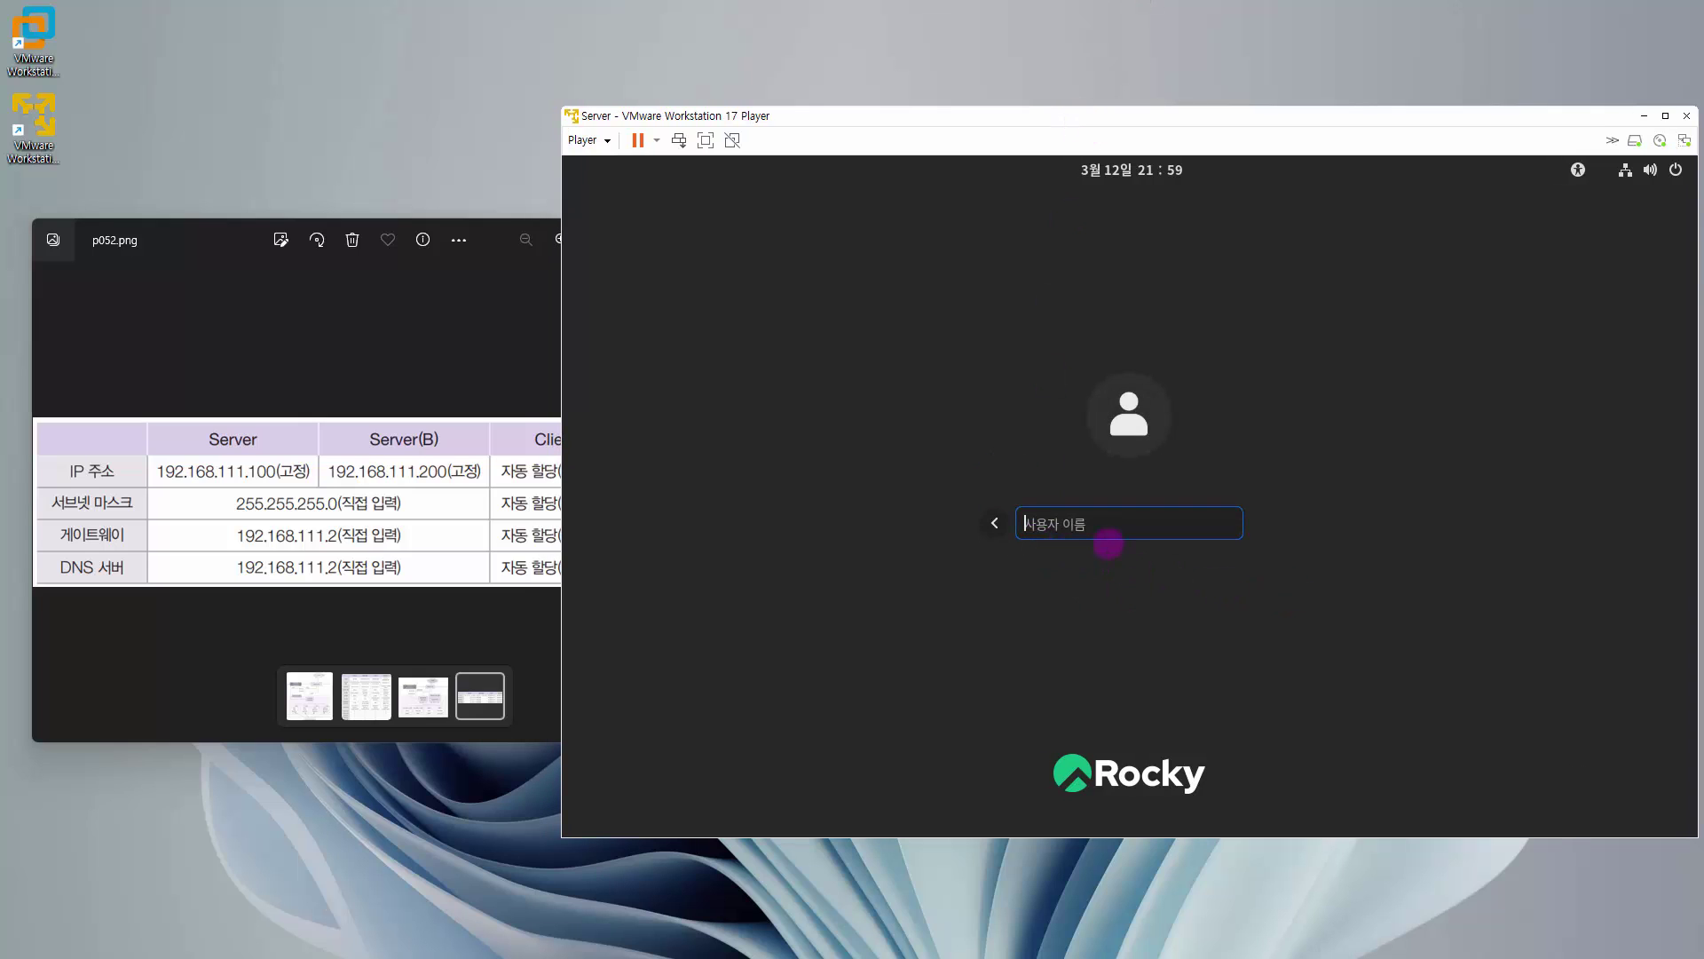
{"action": "type", "text": "root"}
{"action": "key", "text": "Return"}
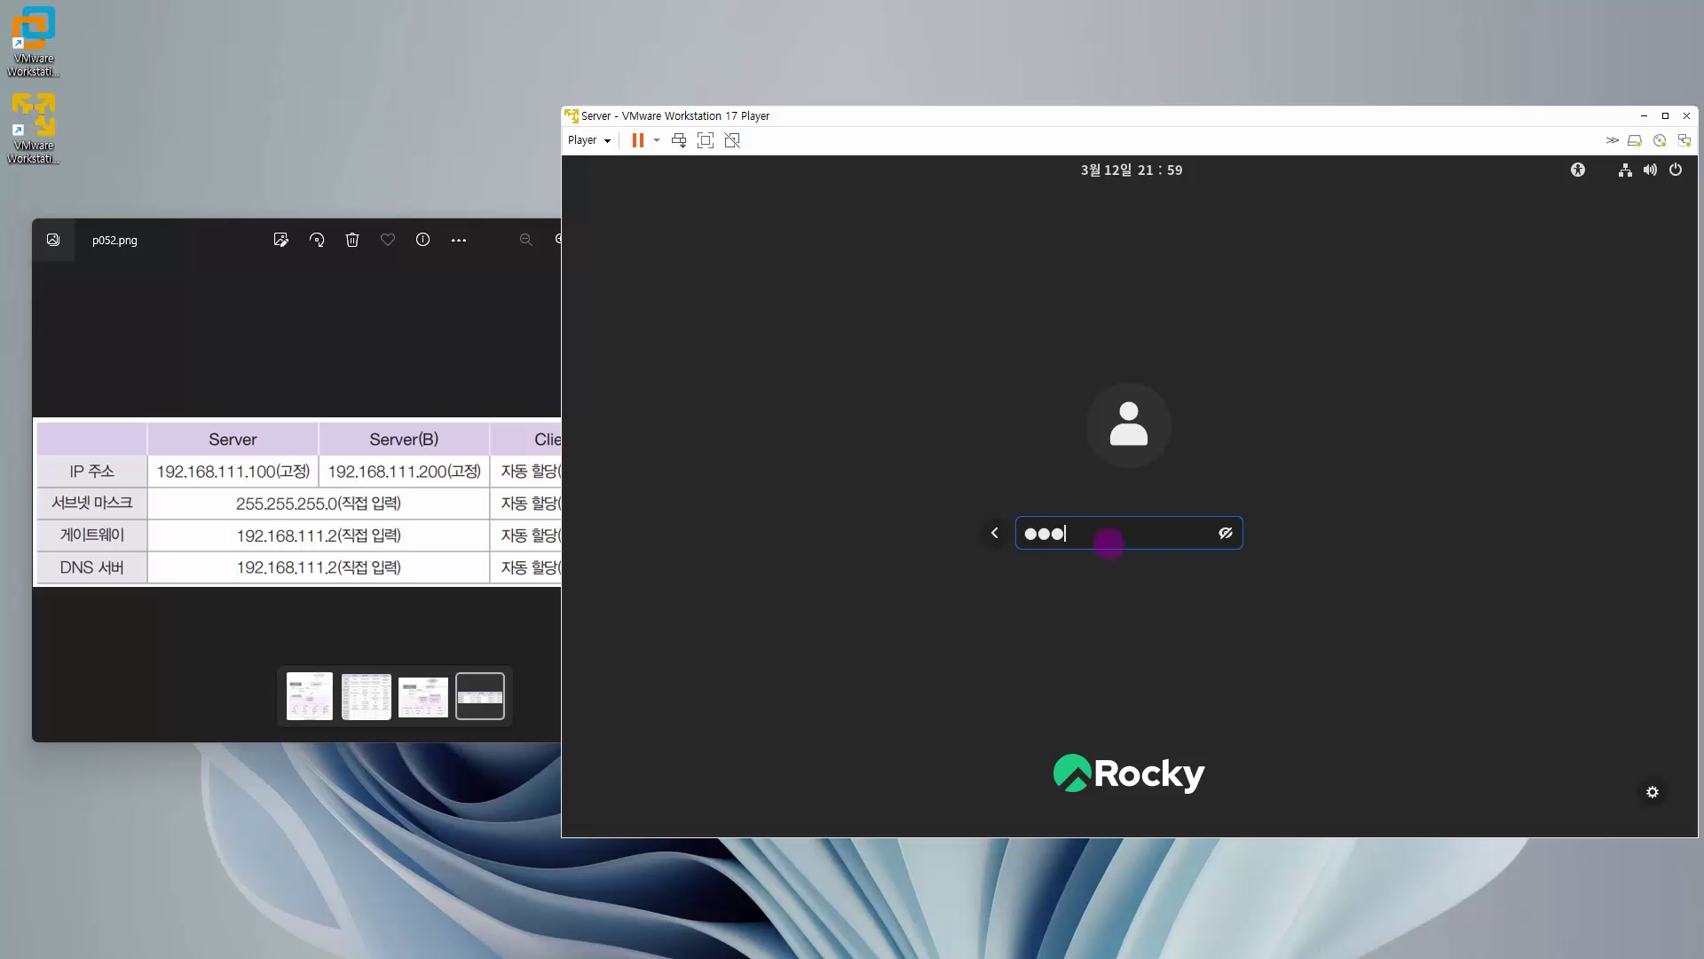
{"action": "type", "text": "password"}
{"action": "key", "text": "Return"}
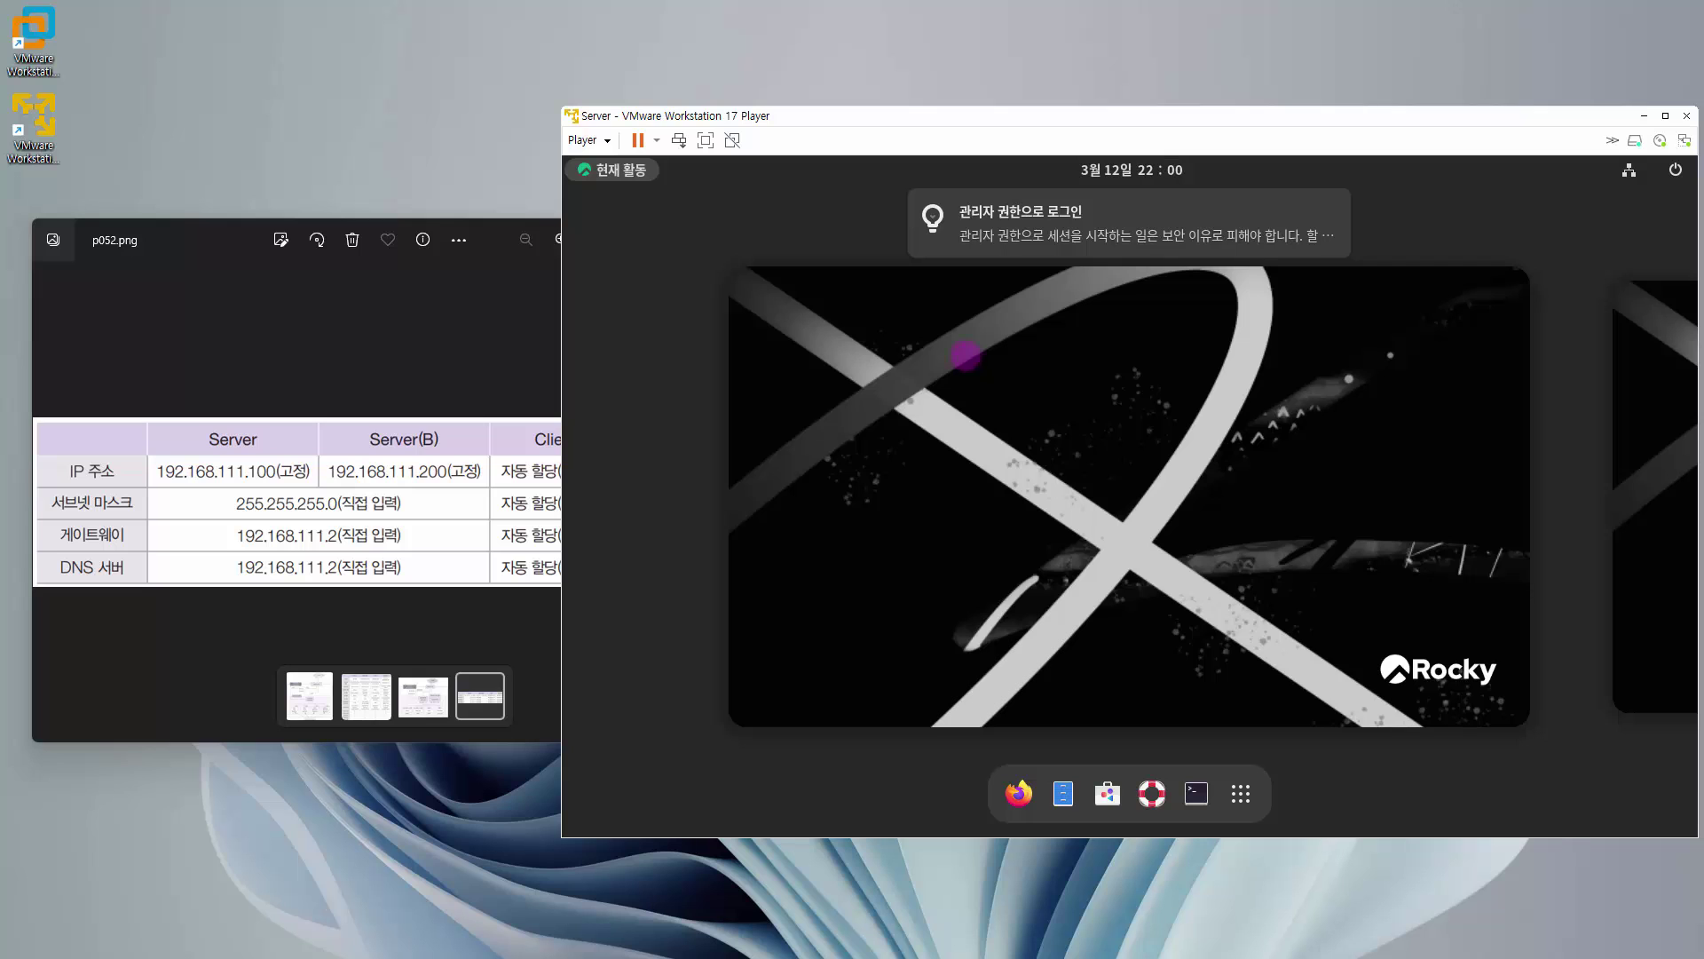
{"action": "mouse_move", "coordinate": [1145, 233]}
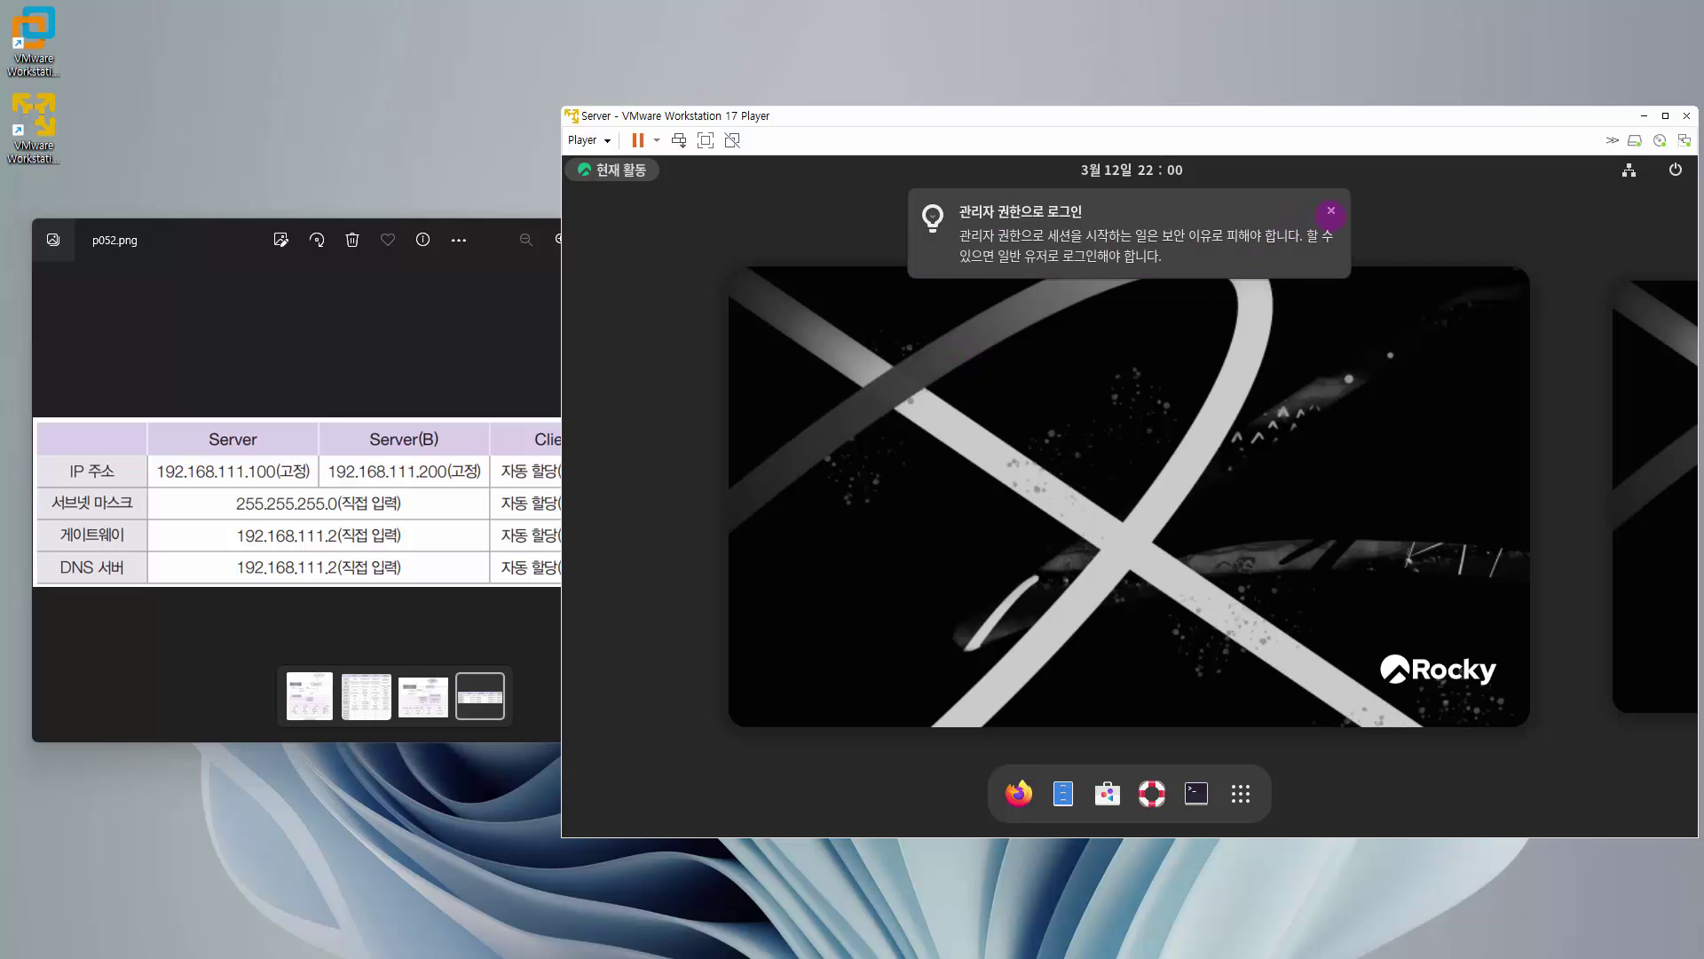
{"action": "left_click", "coordinate": [1330, 211]}
{"action": "left_click", "coordinate": [626, 171]}
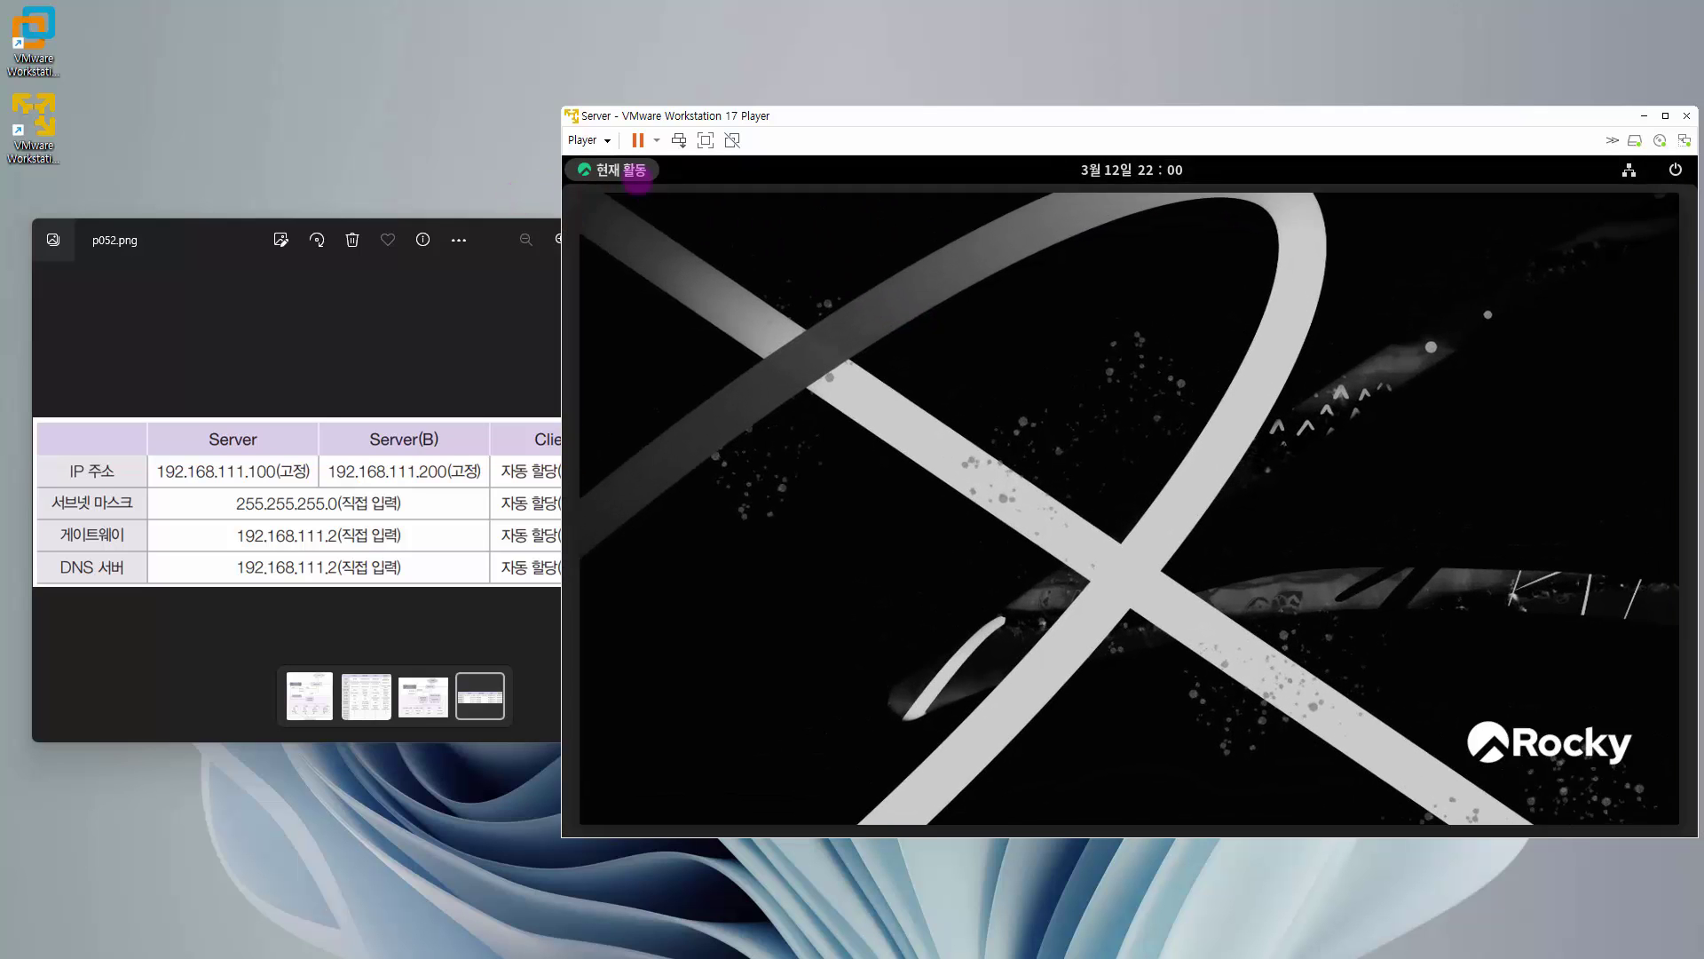
{"action": "left_click", "coordinate": [637, 177]}
- Open a terminal, run ifconfig ens160, and check inet 192.168.111.100 with netmask 255.255.255.0
{"action": "left_click", "coordinate": [1190, 791]}
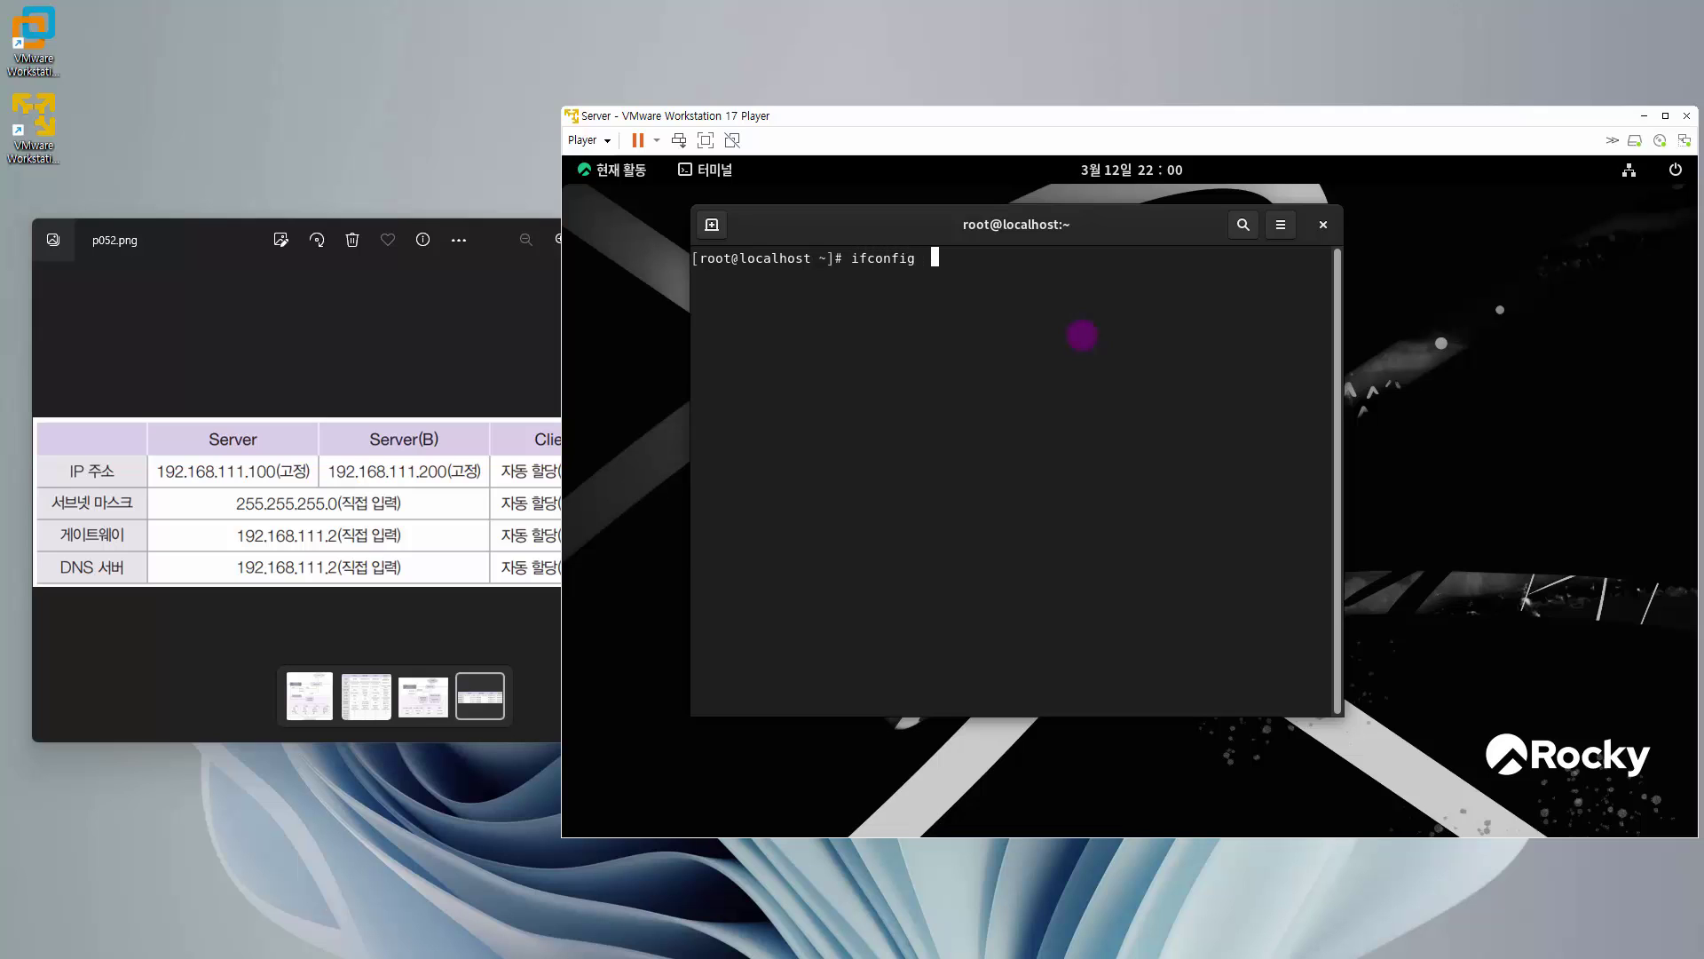
{"action": "key", "text": "Return"}
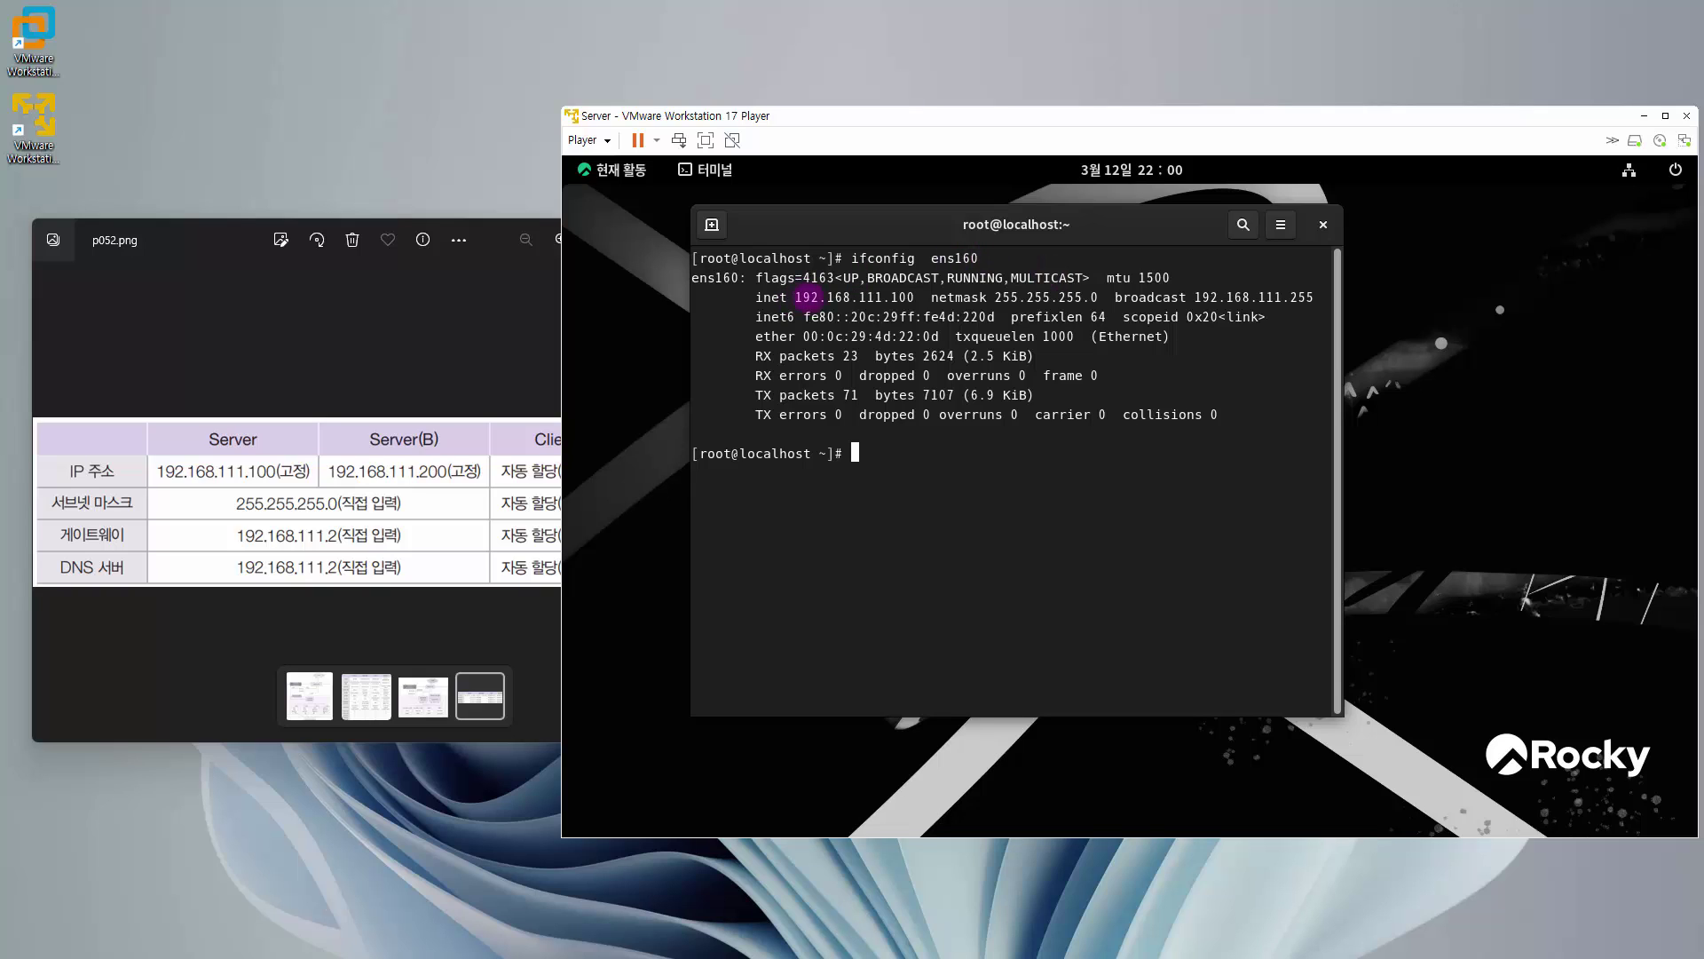
{"action": "left_click_drag", "start_coordinate": [804, 297], "coordinate": [914, 297]}
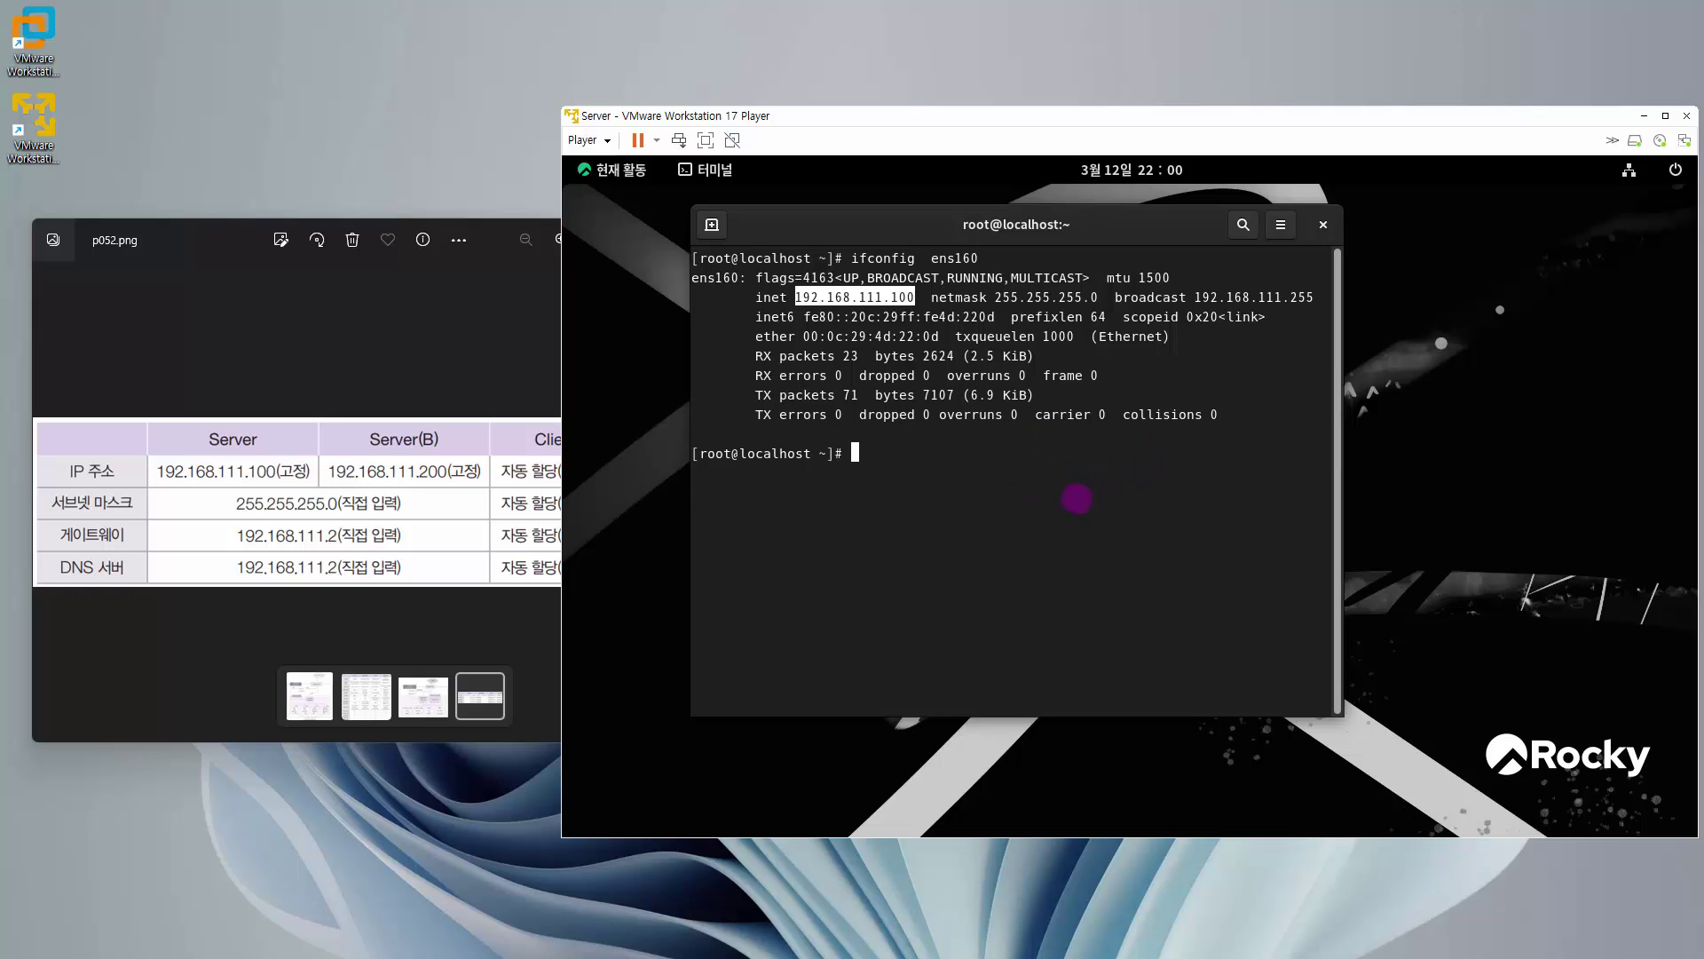
{"action": "left_click", "coordinate": [1056, 496]}
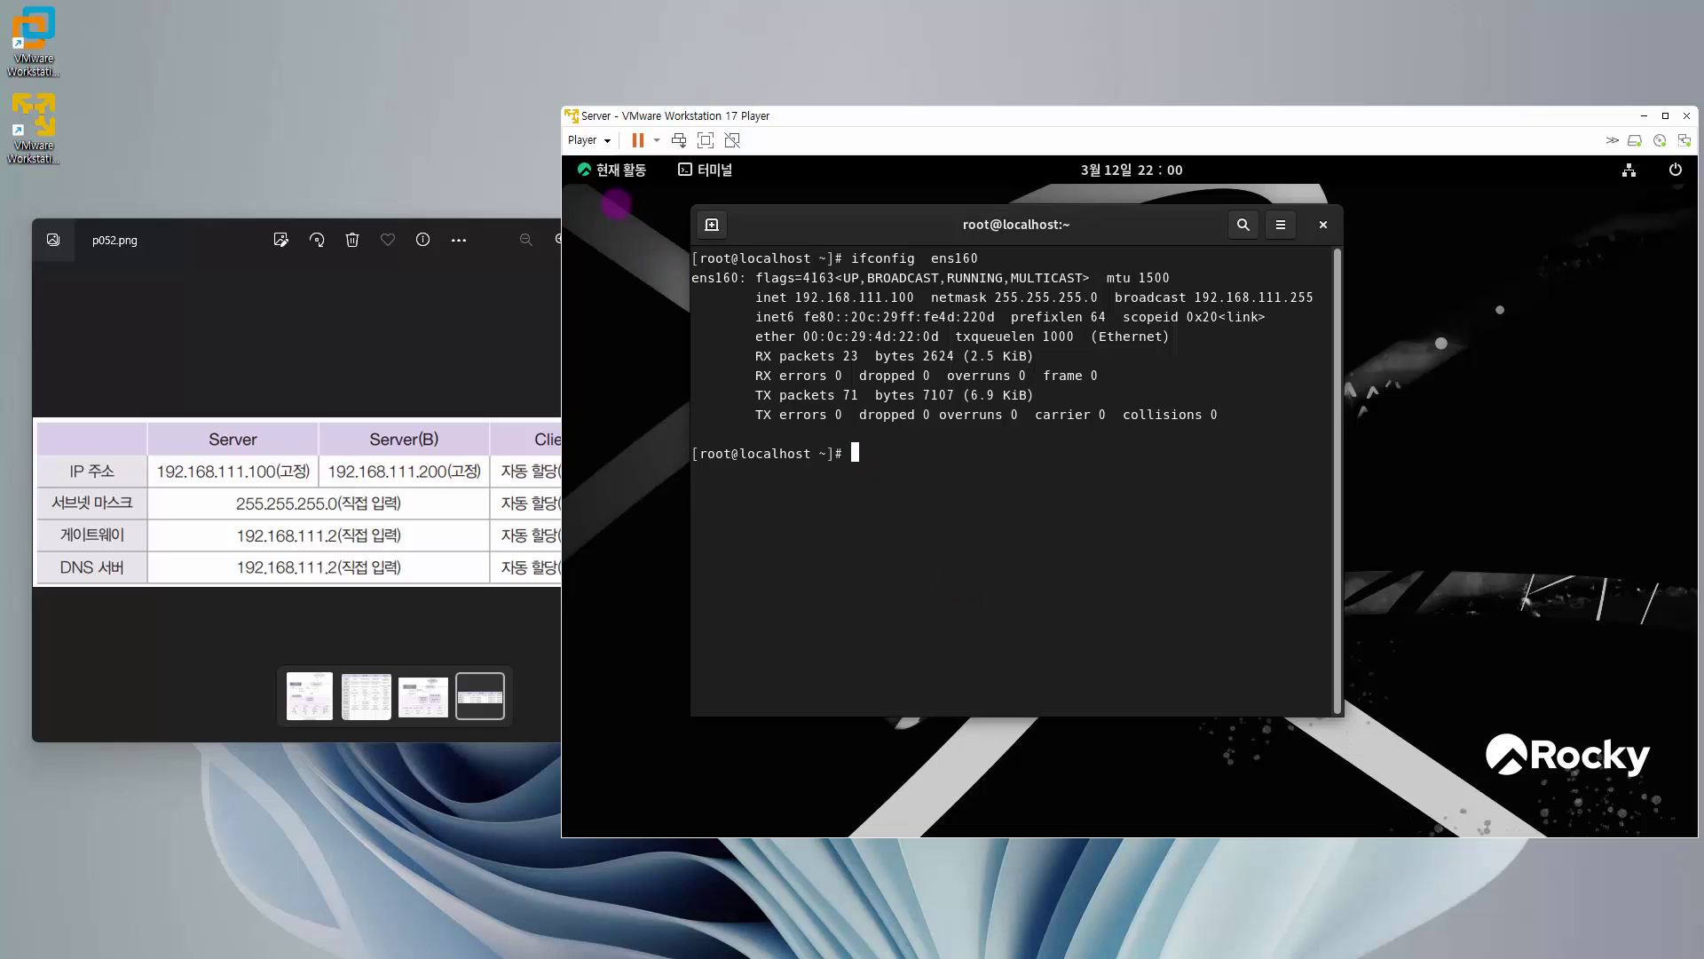
{"action": "left_click", "coordinate": [621, 170]}
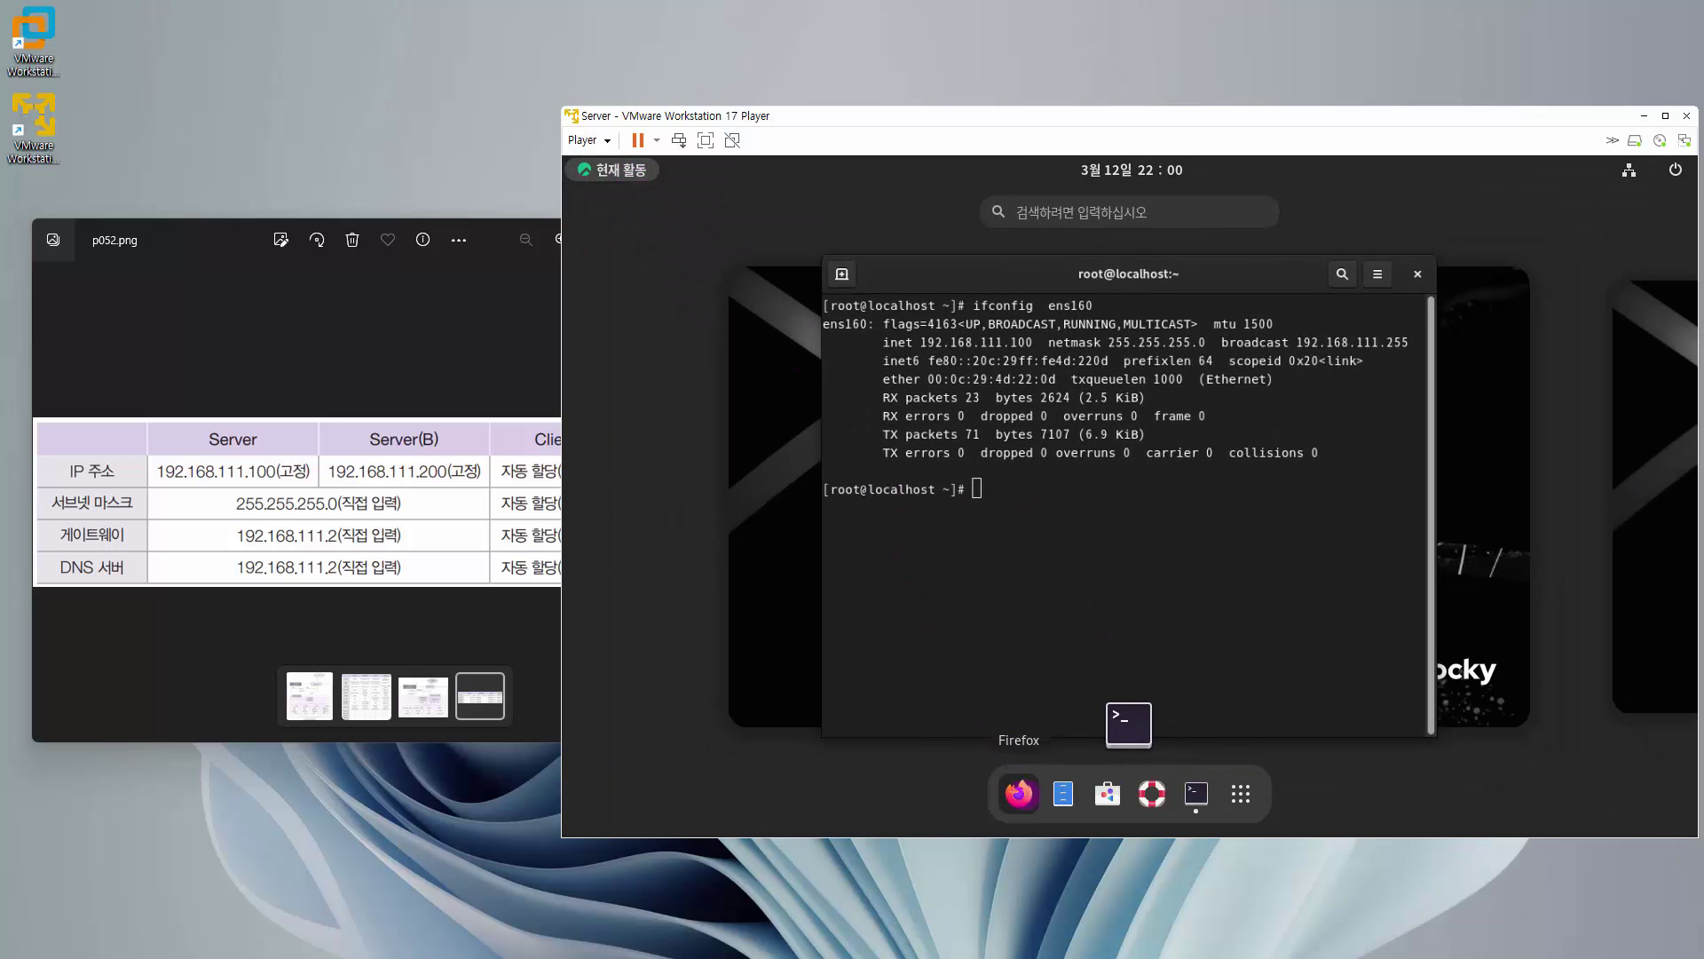
- Load hanbit.co.kr in Firefox to verify internet access, then close the browser
{"action": "left_click", "coordinate": [1022, 506]}
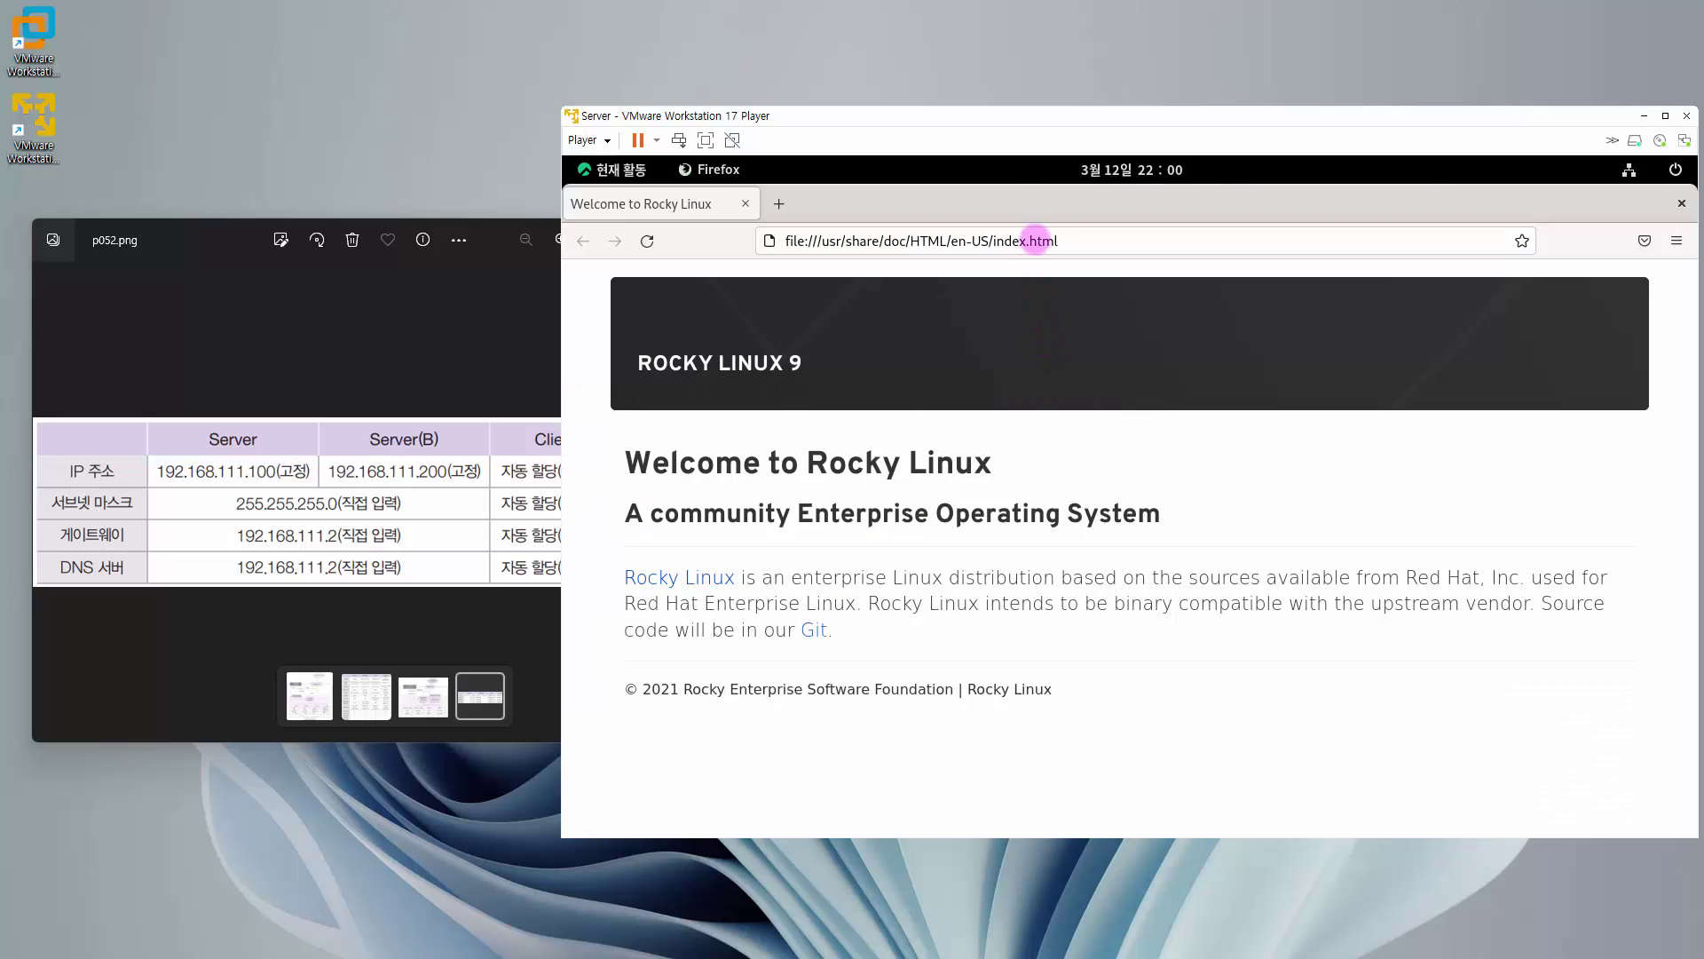
{"action": "double_click", "coordinate": [1037, 241]}
{"action": "triple_click", "coordinate": [1037, 240]}
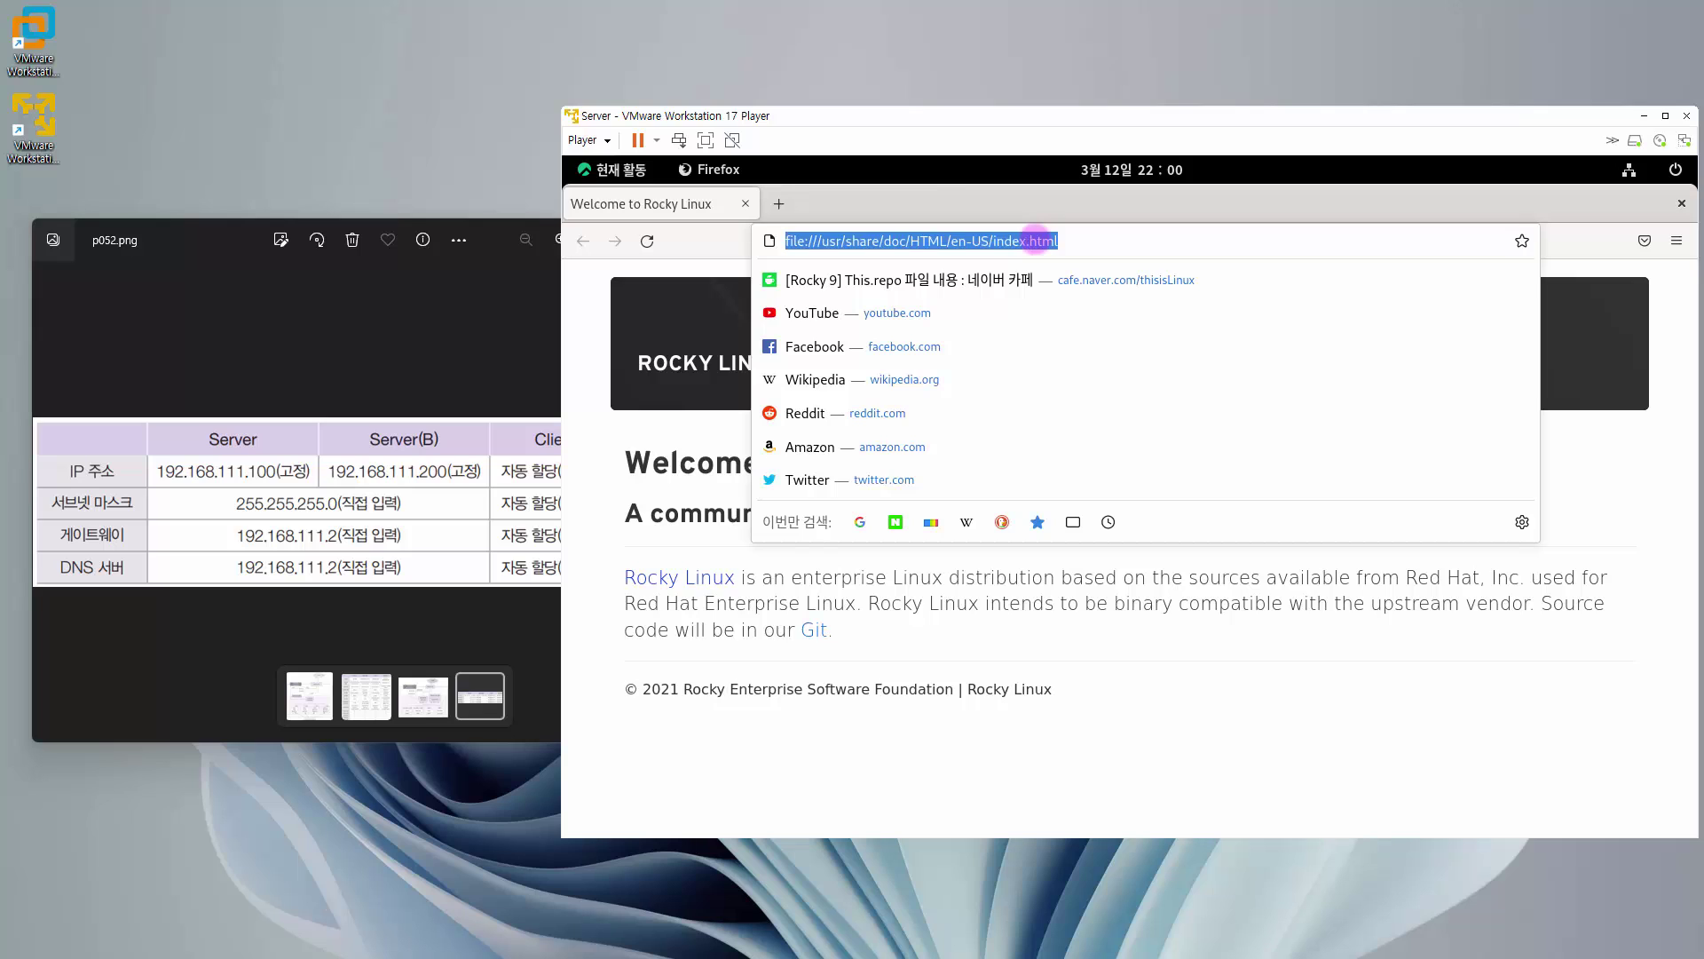
{"action": "type", "text": "han"}
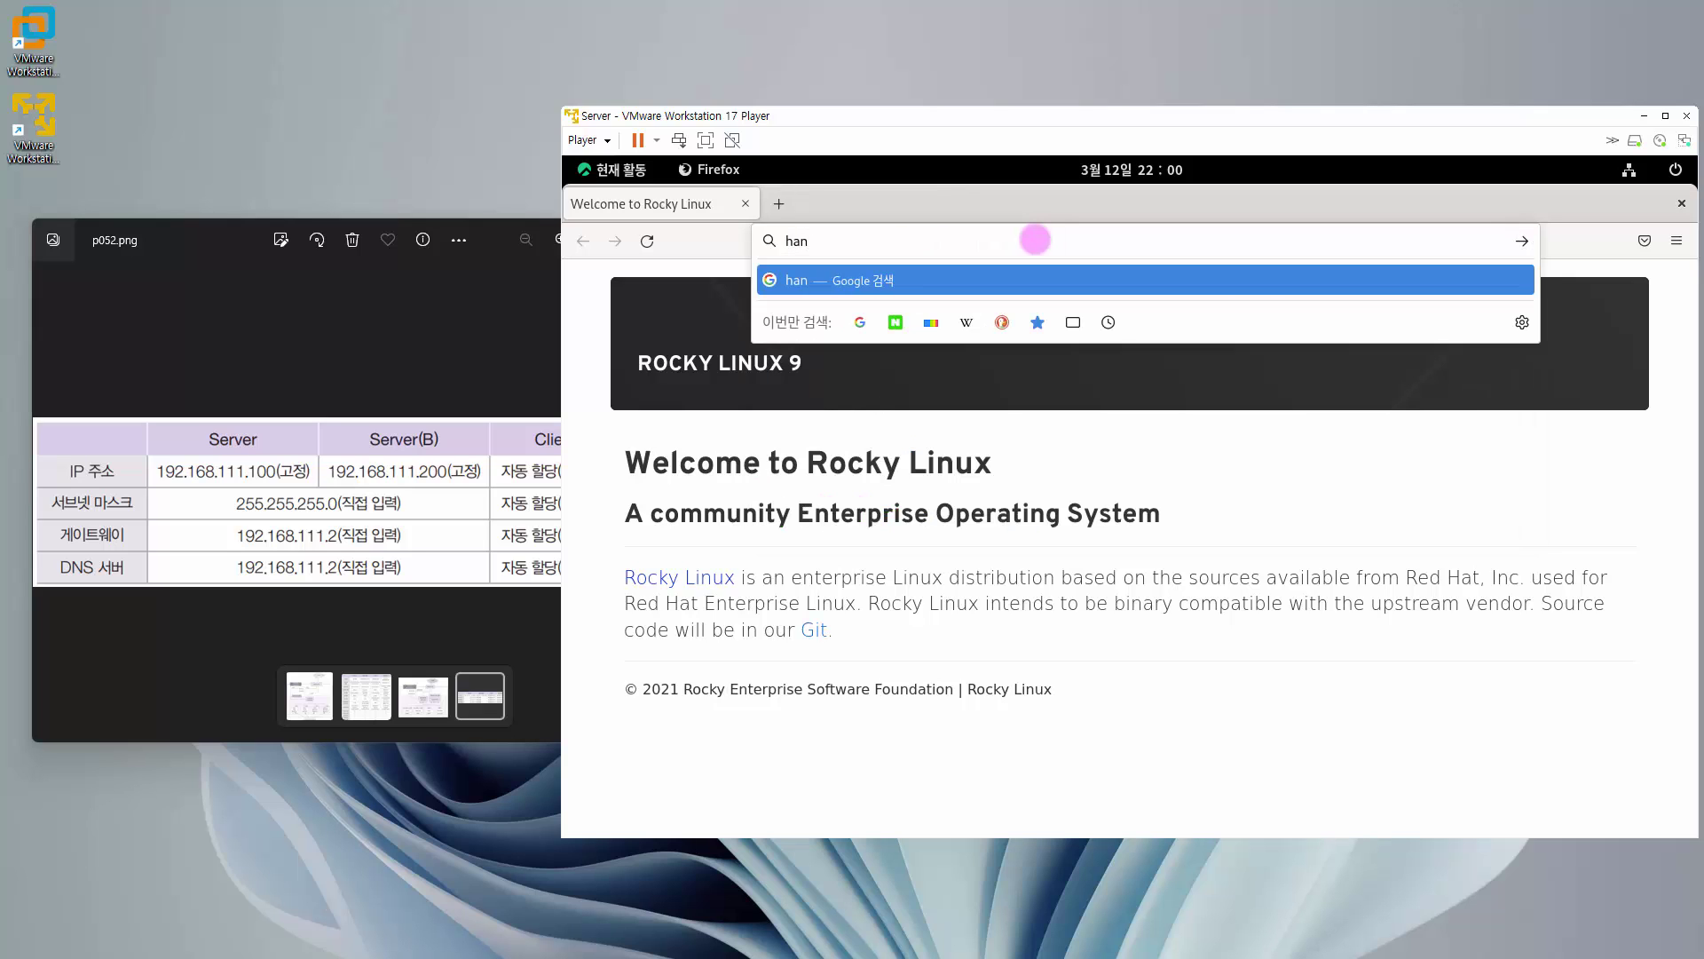
{"action": "type", "text": "bit.co.kr"}
{"action": "key", "text": "Return"}
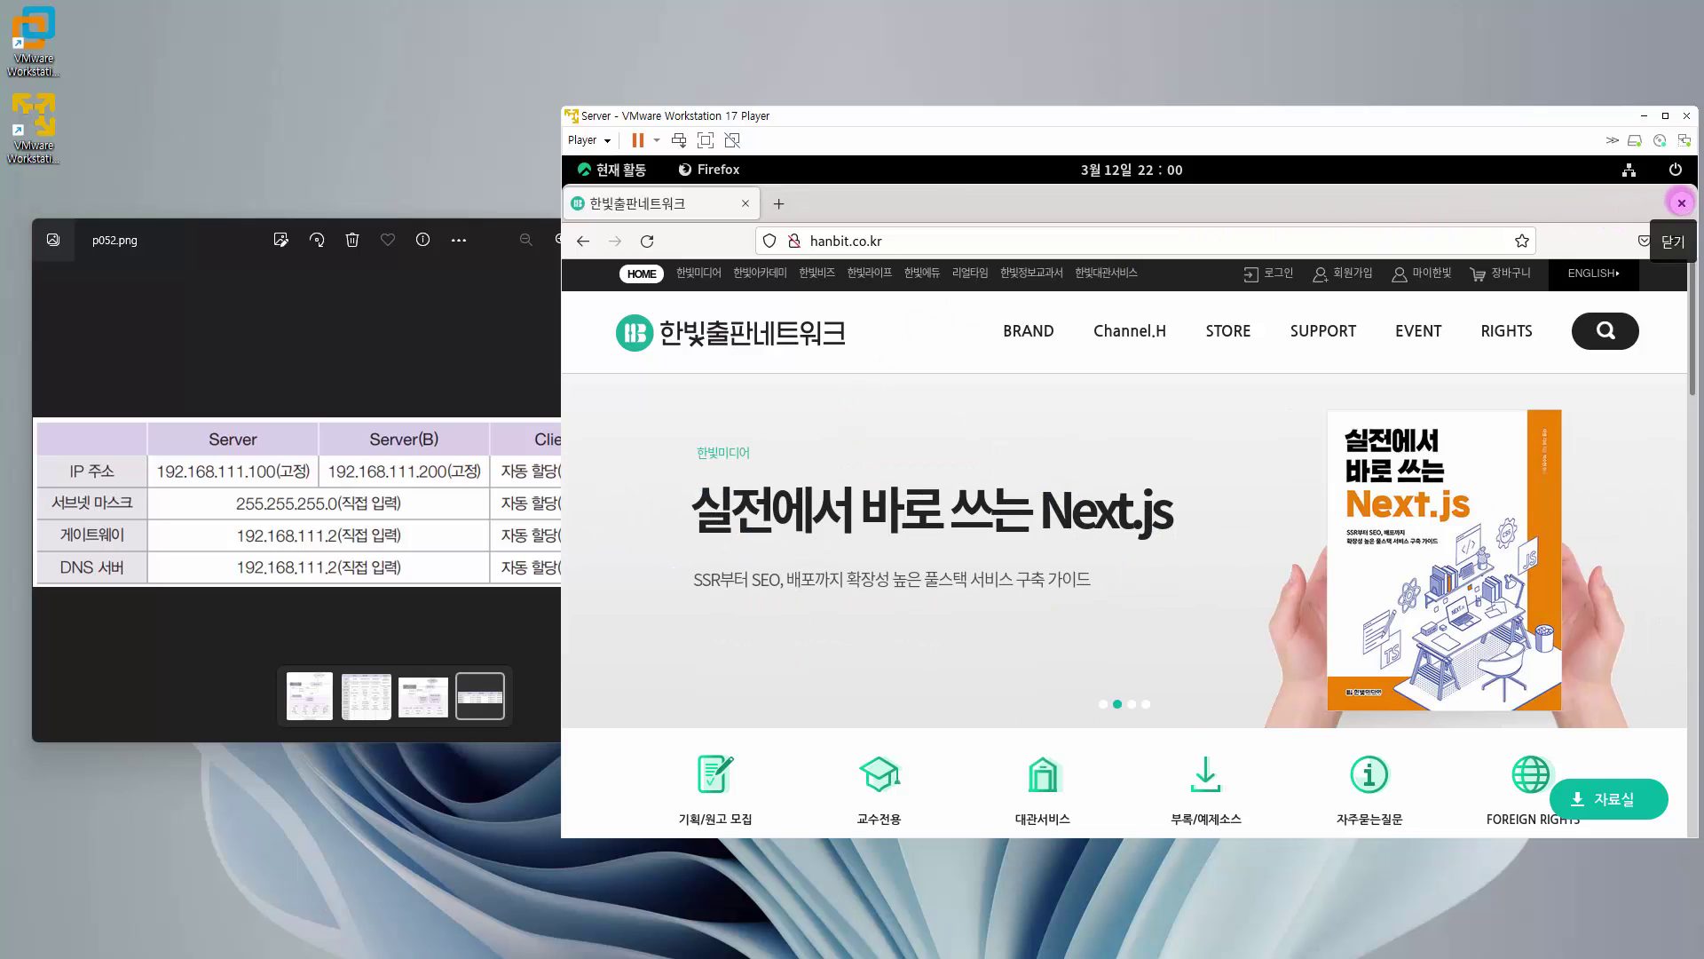
{"action": "left_click", "coordinate": [1682, 202]}
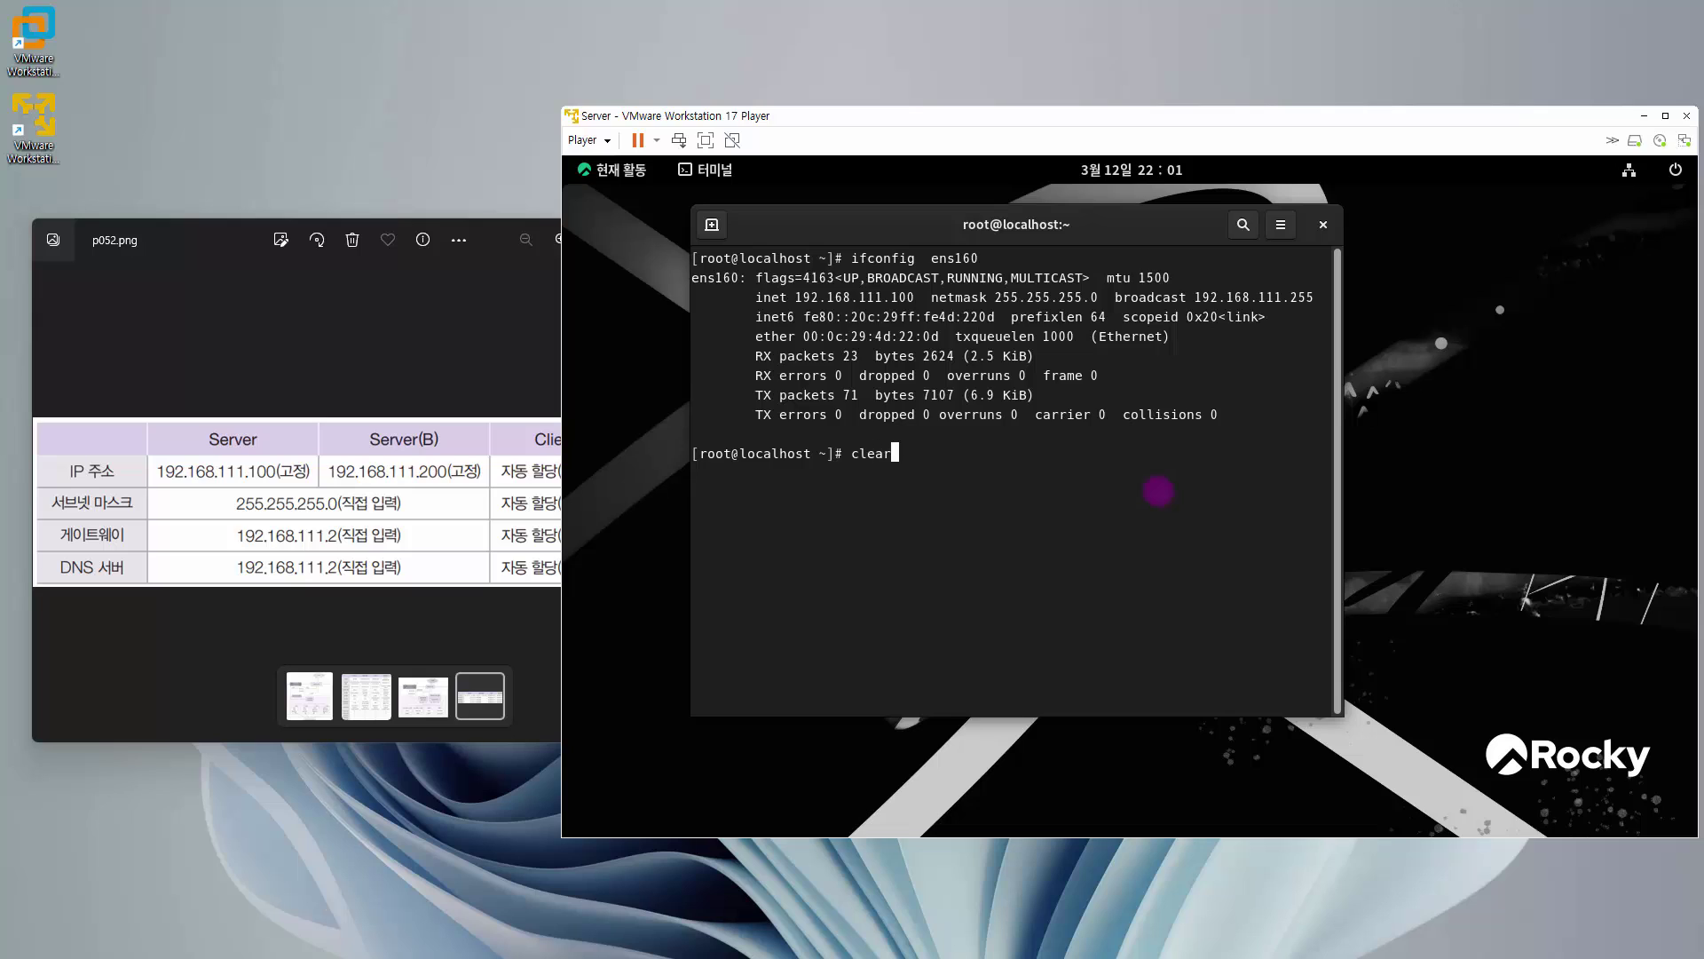
- Check the SELinux status with sestatus, noting it is enabled
{"action": "key", "text": "Return"}
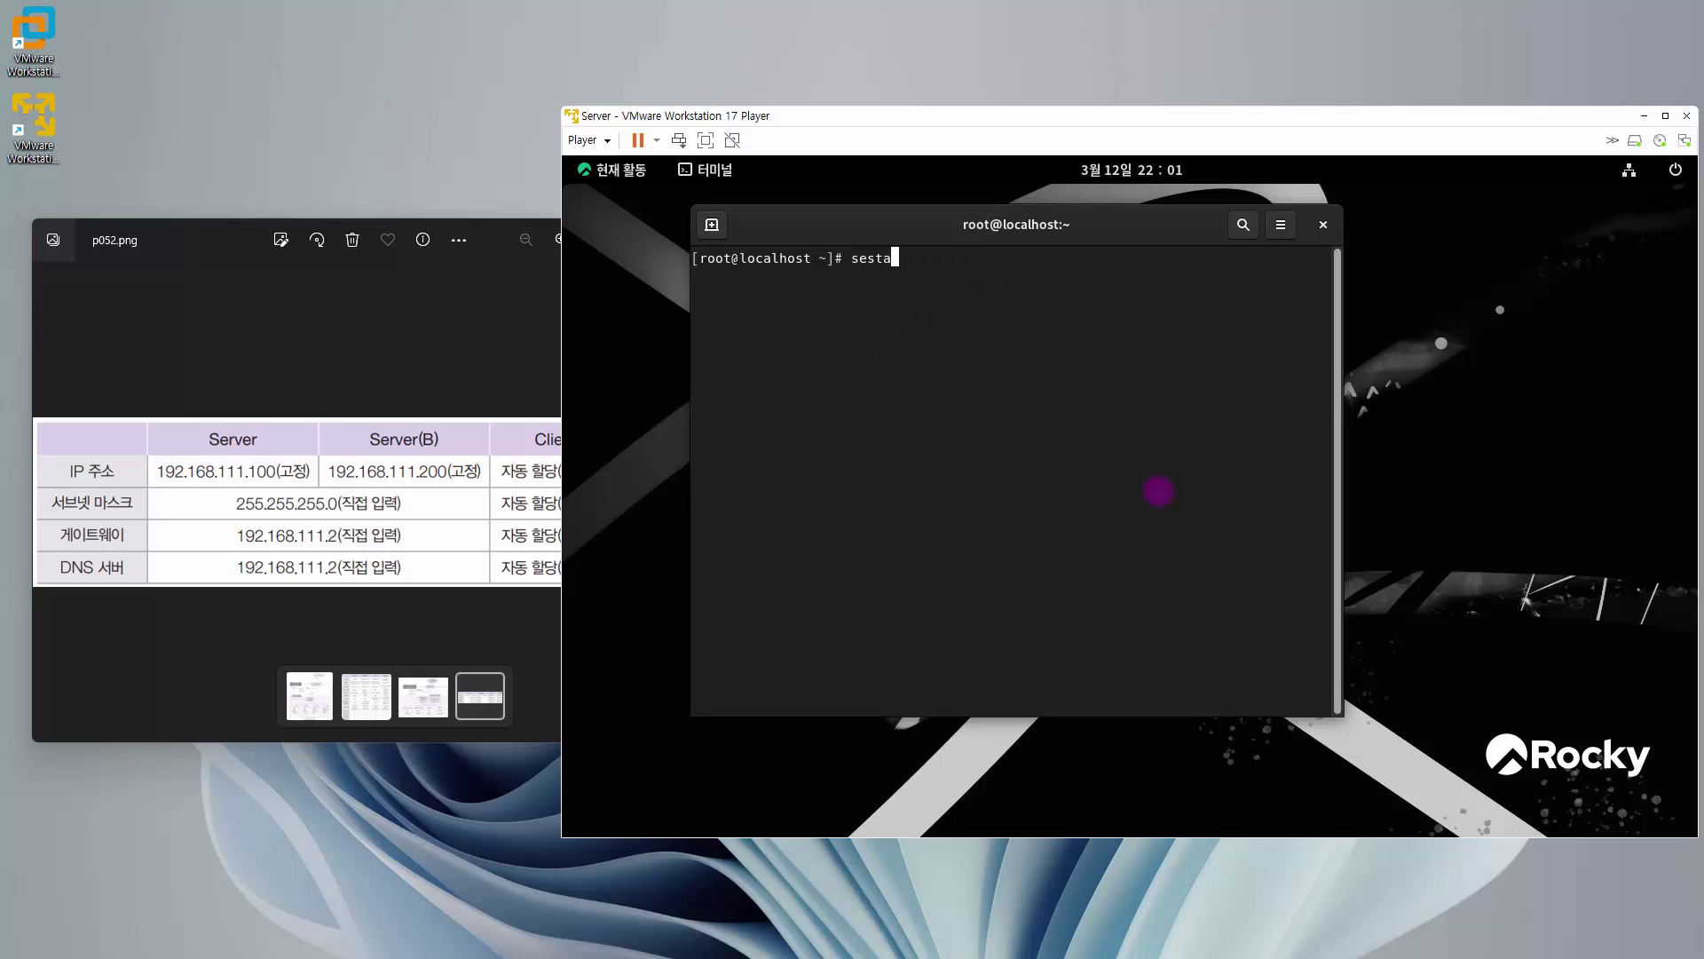
{"action": "key", "text": "Return"}
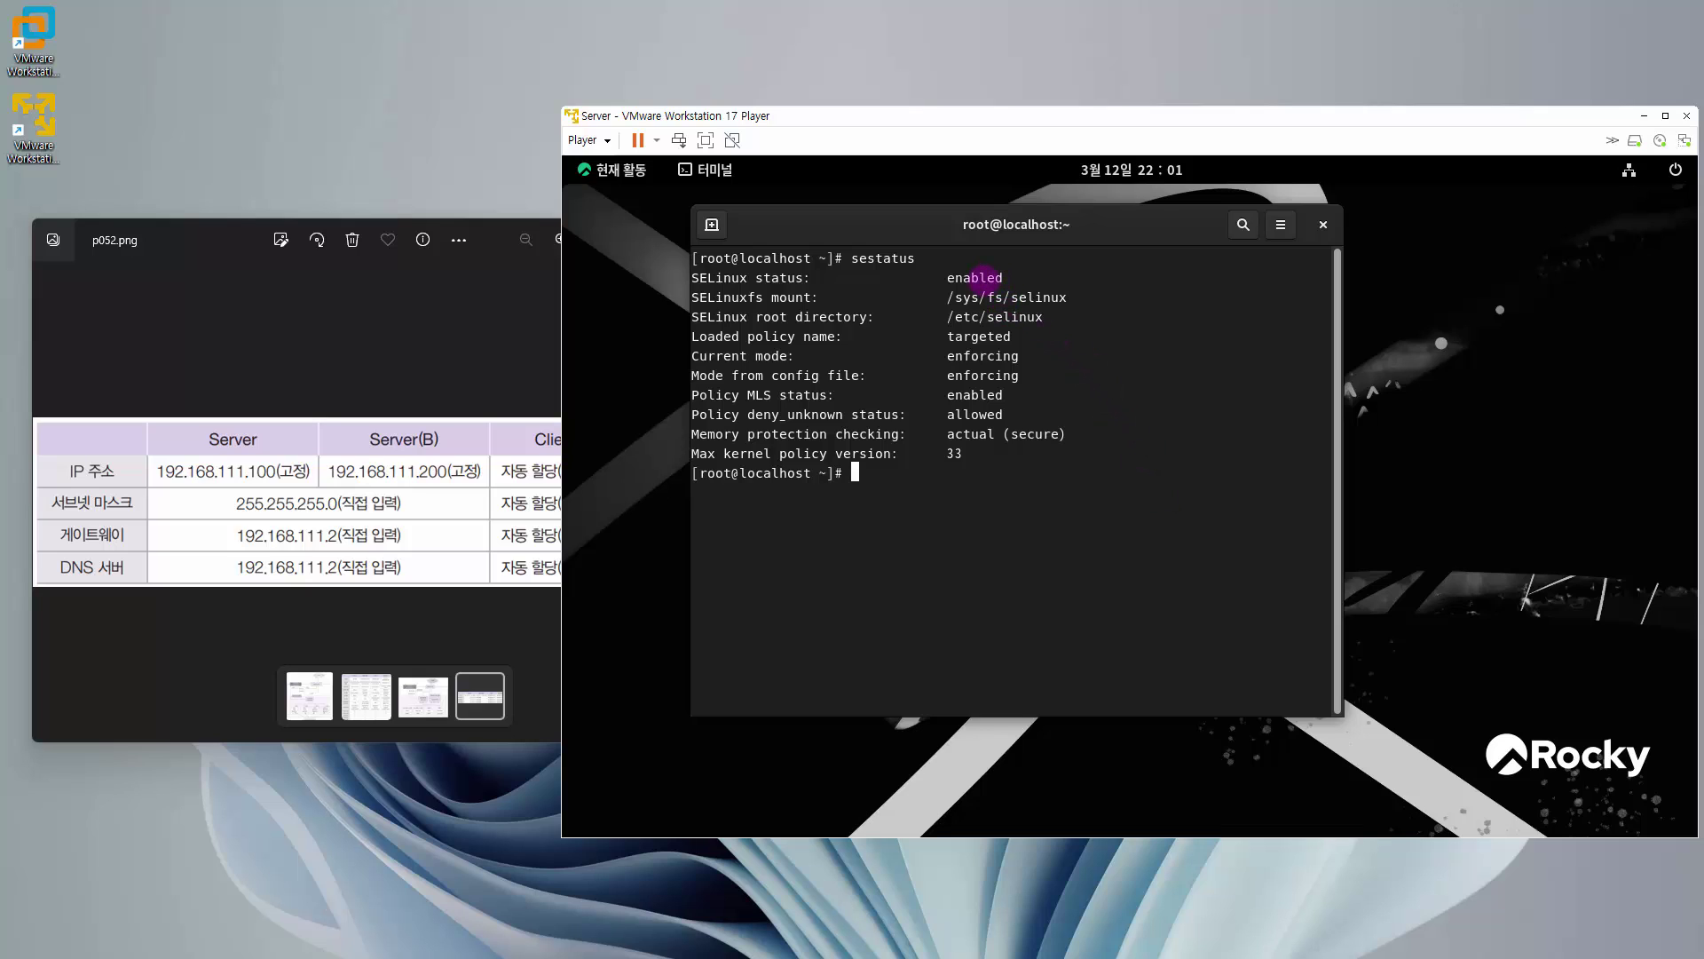
{"action": "double_click", "coordinate": [983, 277]}
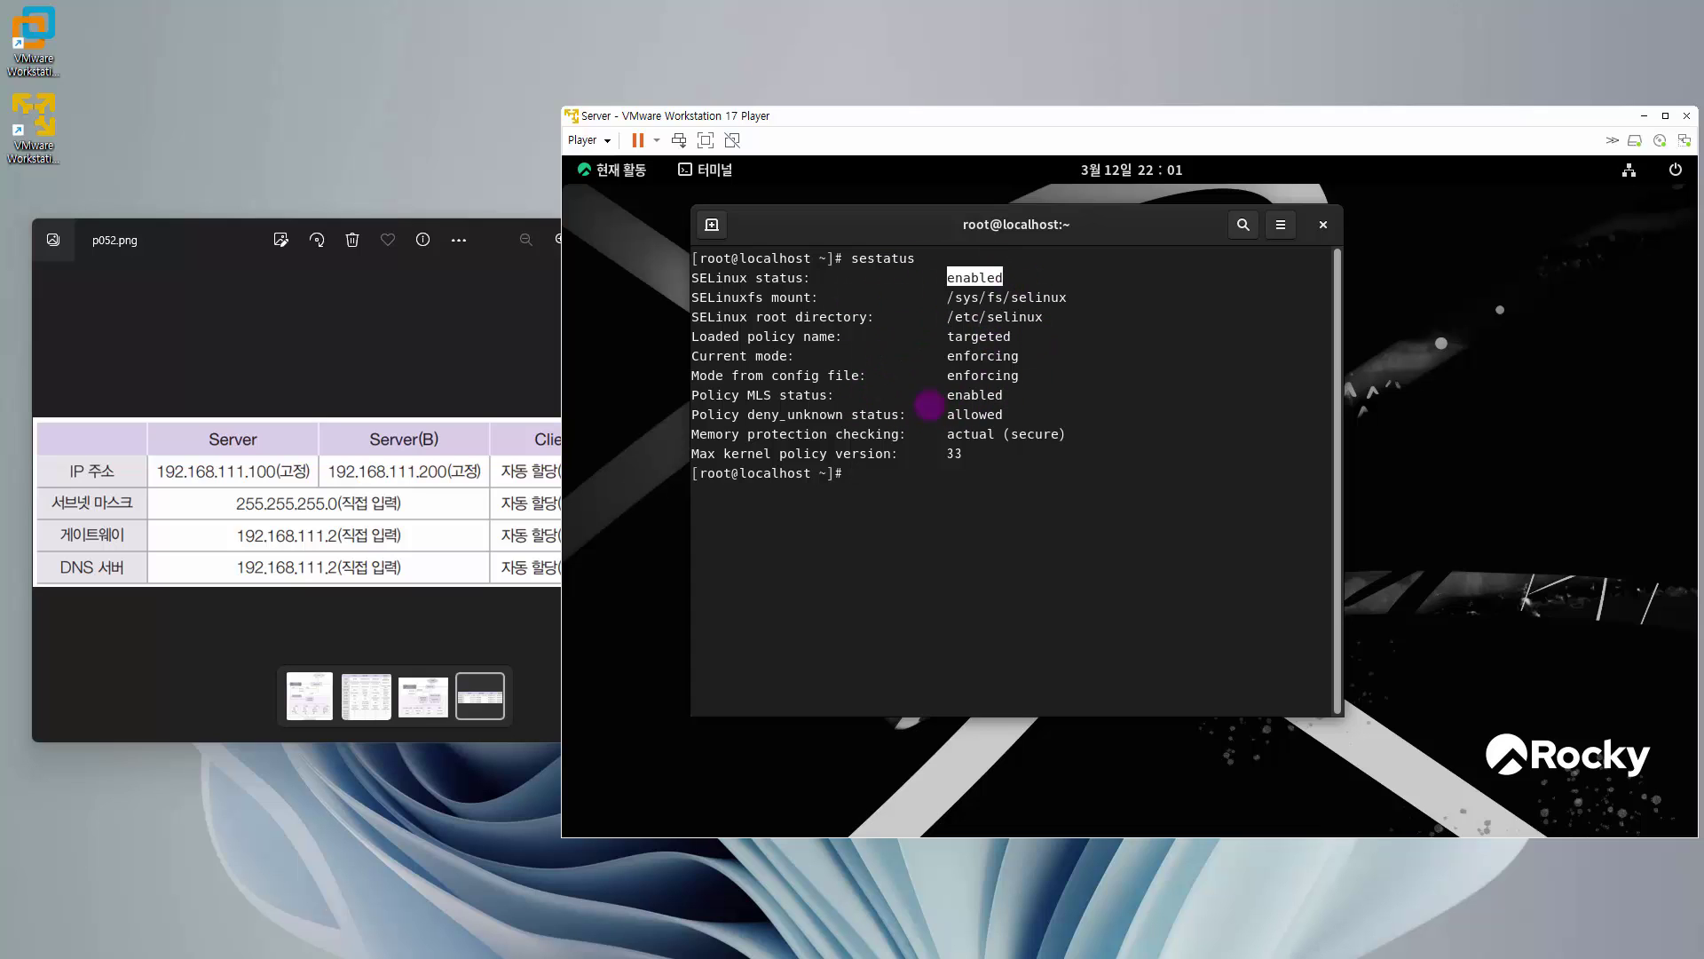
{"action": "left_click", "coordinate": [962, 561]}
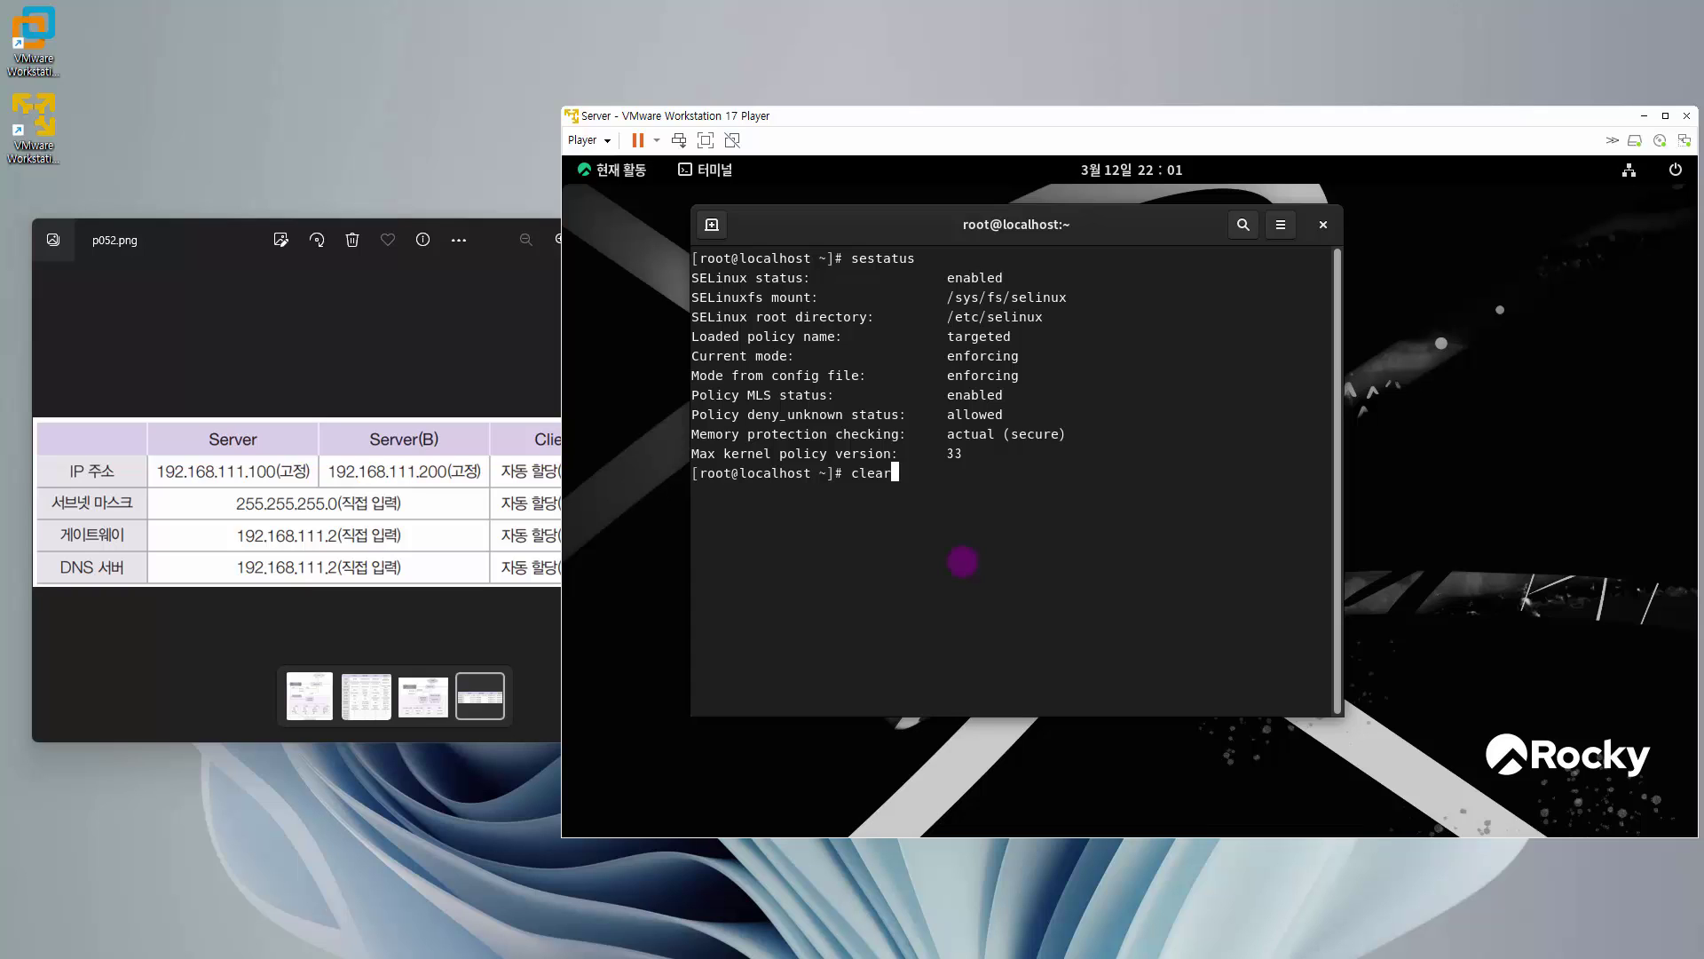
- Add selinux=0 to all kernels' boot arguments with grubby, then reboot the guest
{"action": "type", "text": "clear"}
{"action": "key", "text": "Return"}
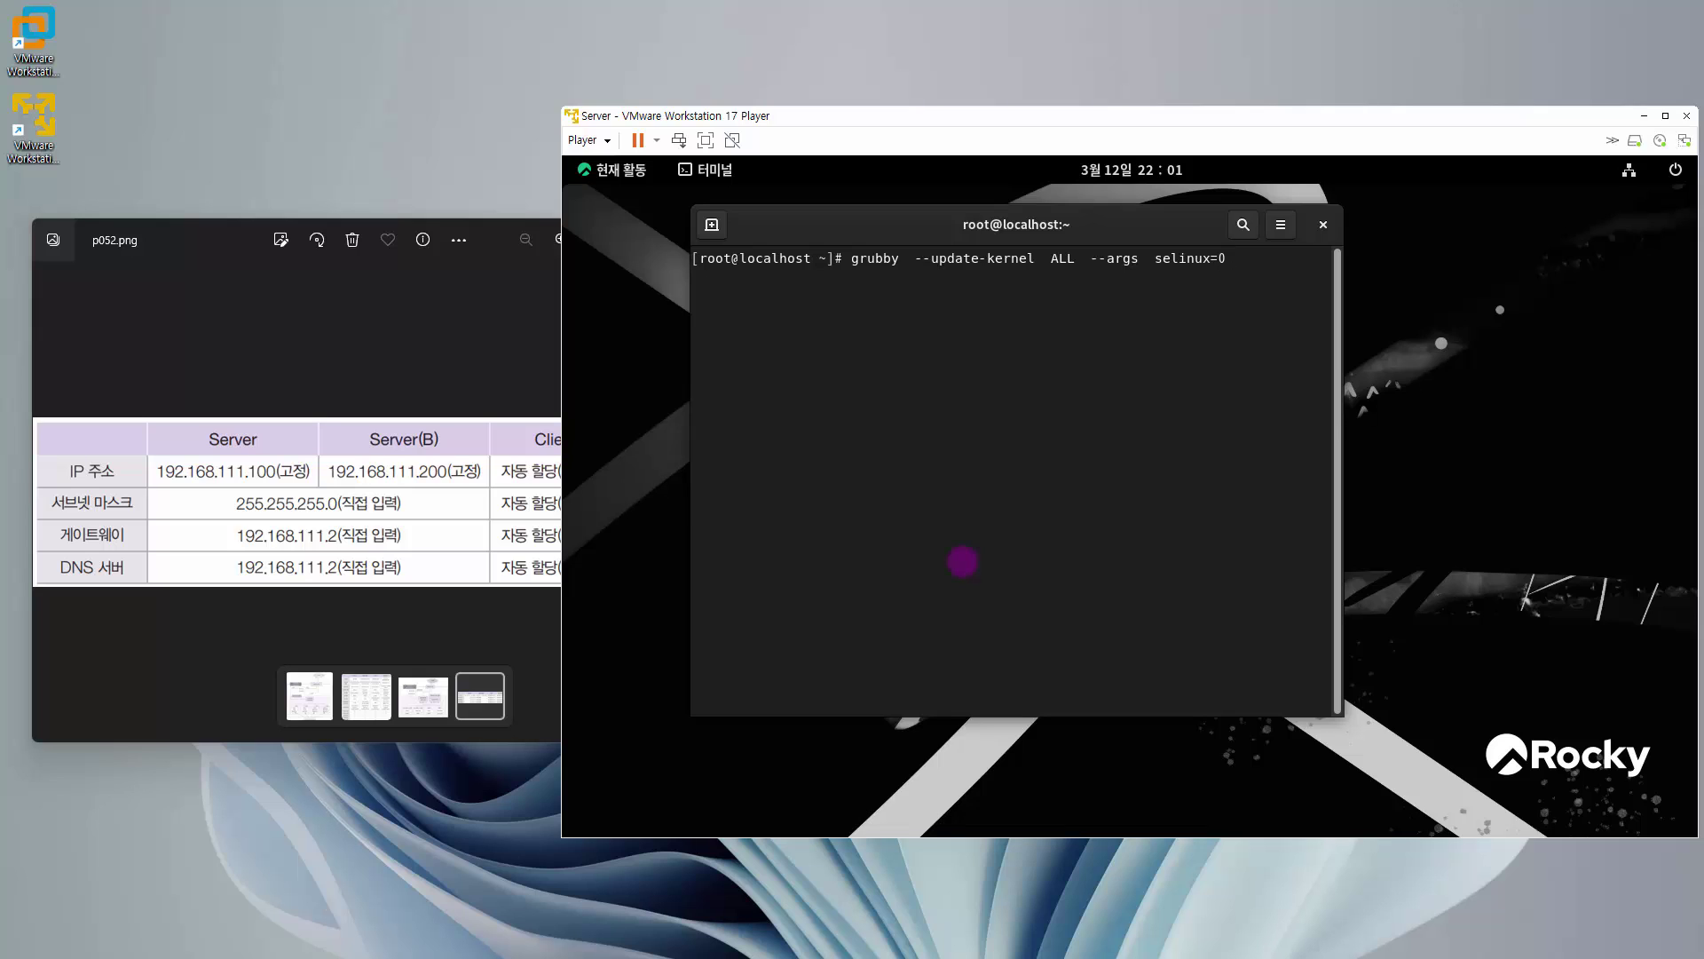
{"action": "key", "text": "Return"}
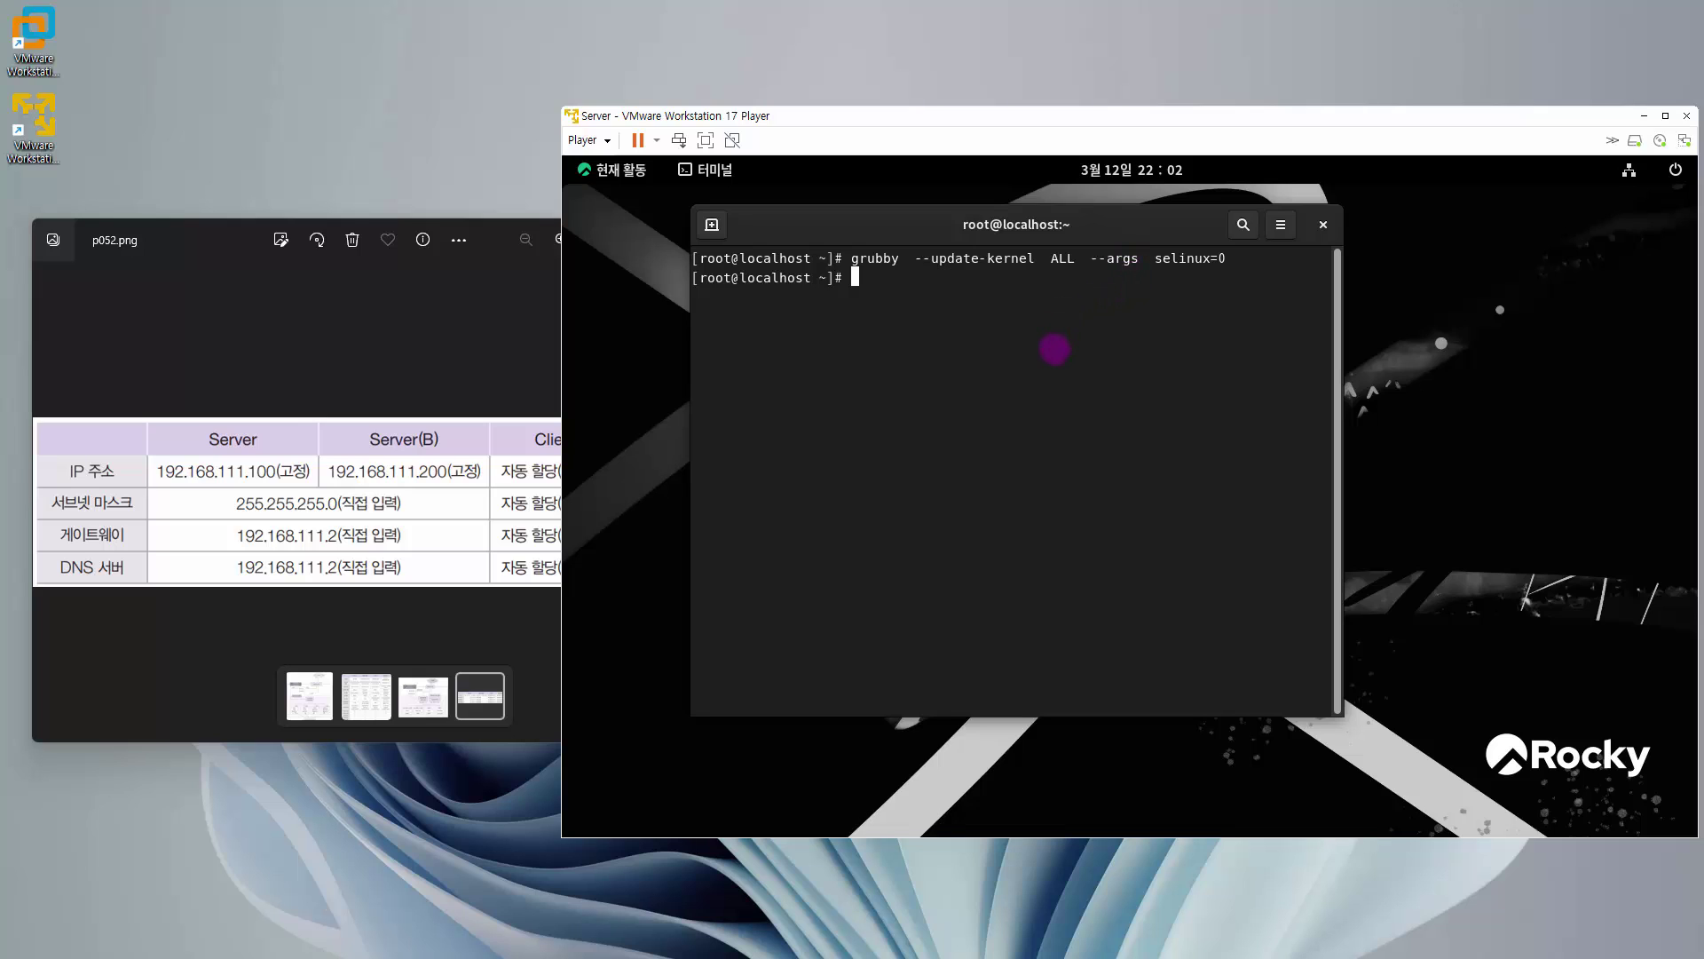
{"action": "key", "text": "Return"}
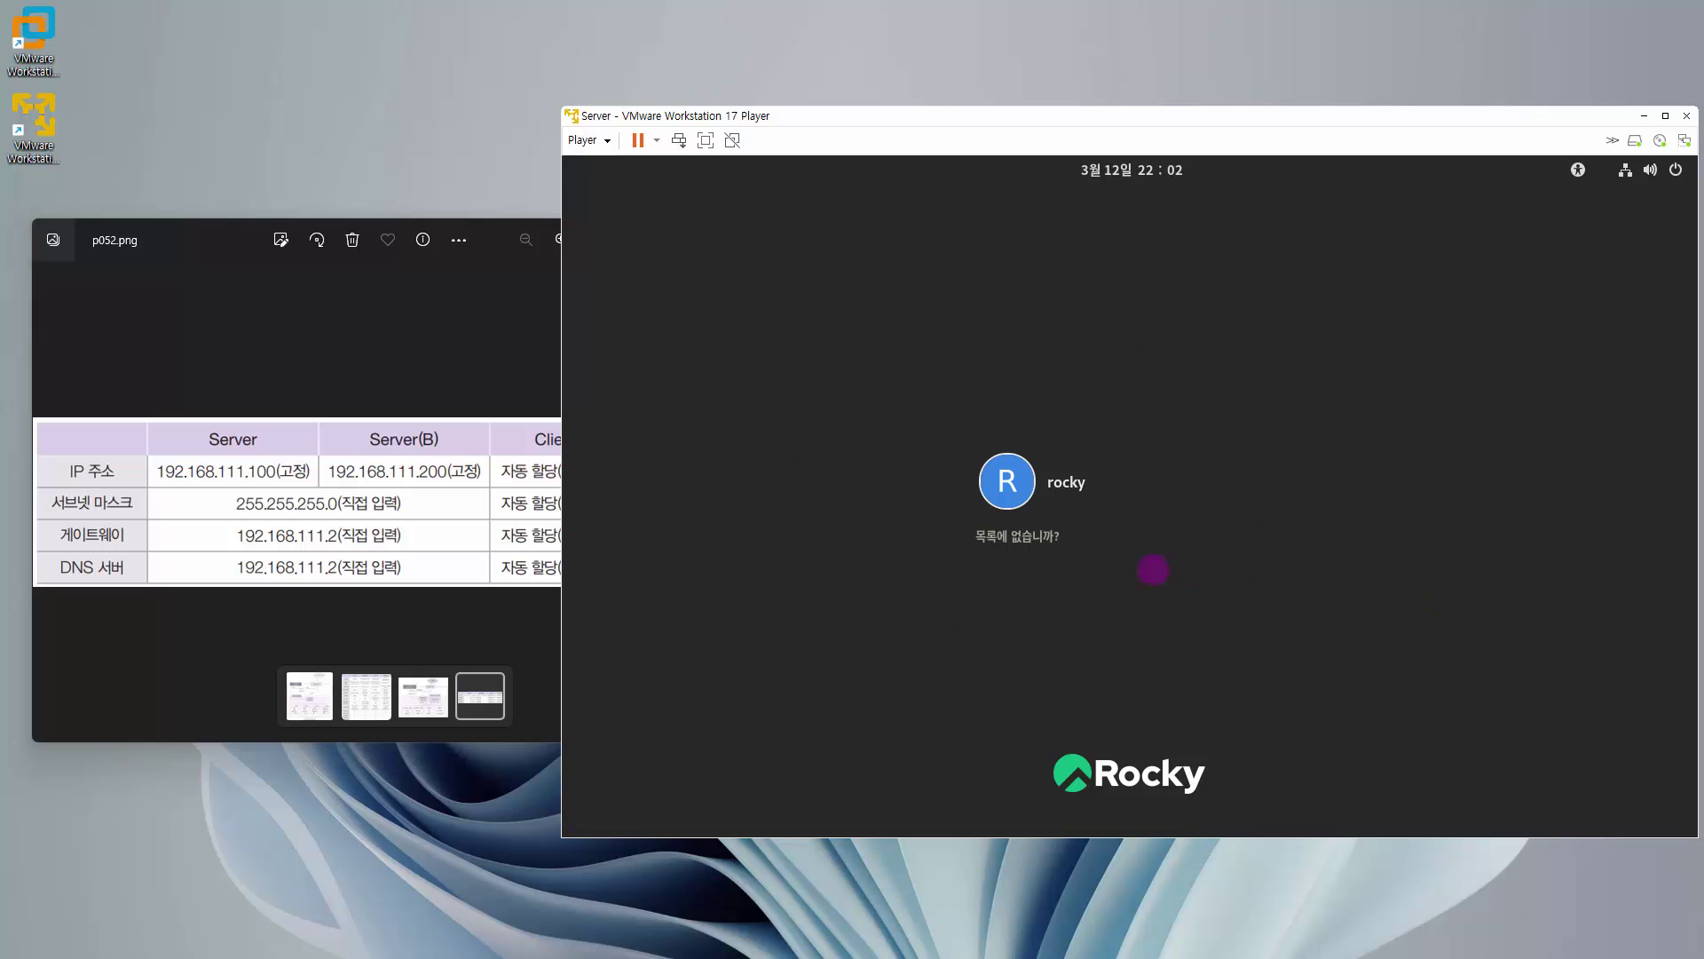
- Log in as root via 'Not listed?' using the account password
{"action": "left_click", "coordinate": [1038, 538]}
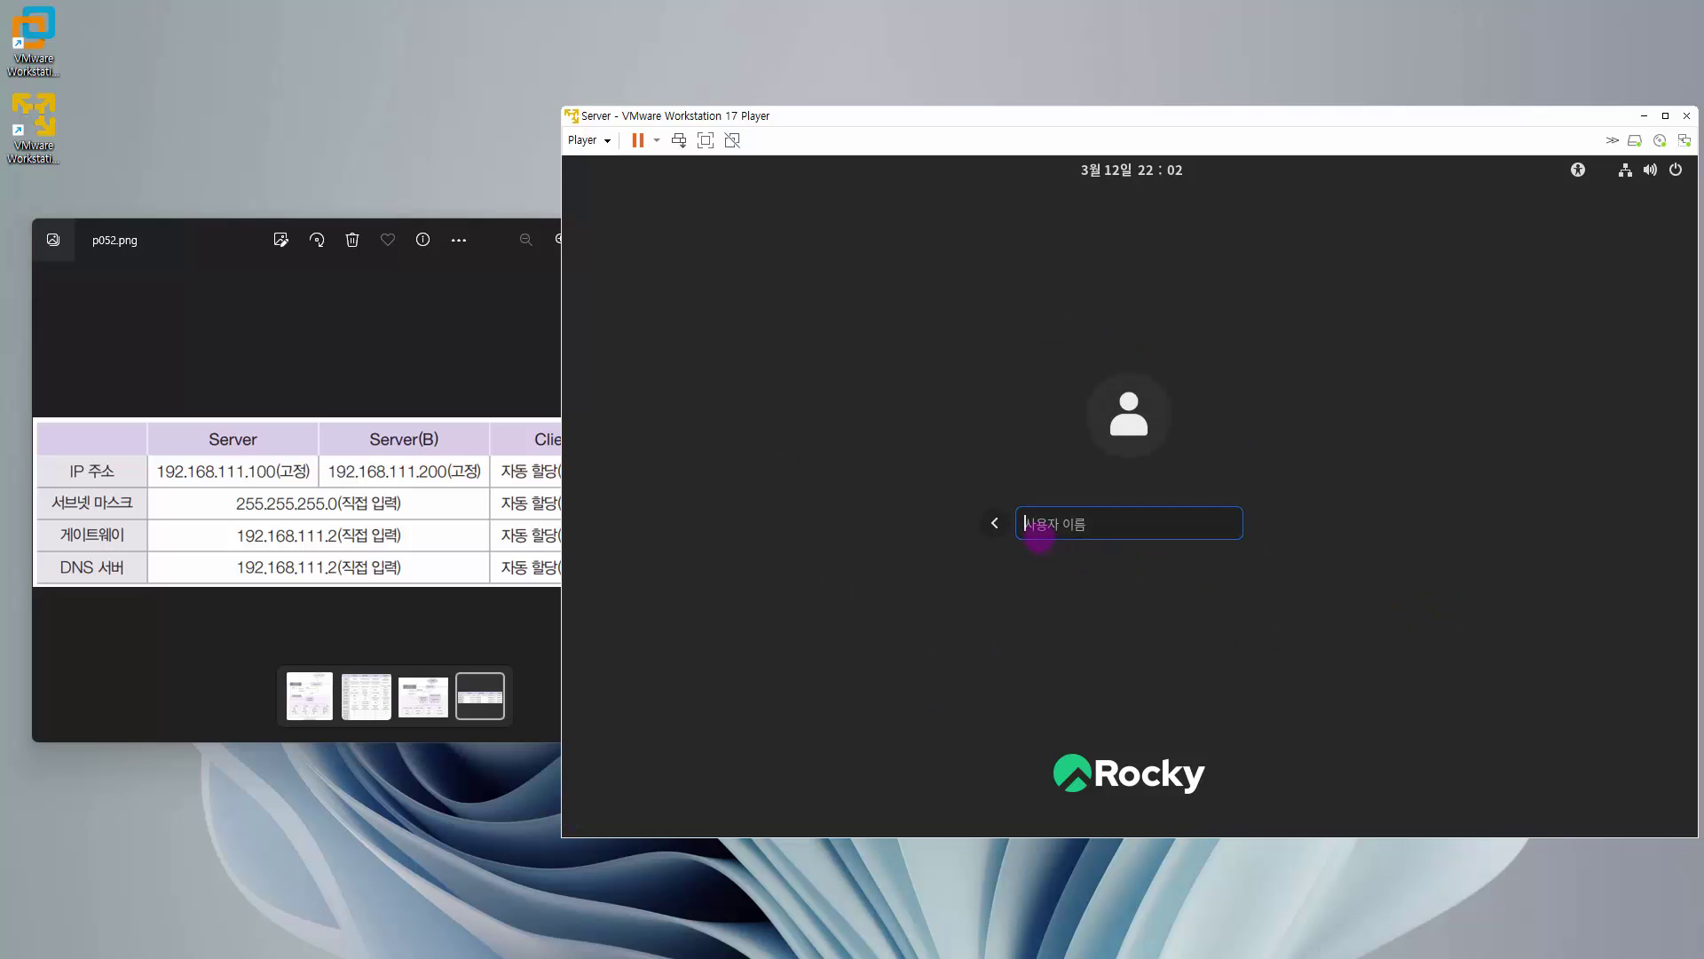
{"action": "type", "text": "root"}
{"action": "key", "text": "Return"}
{"action": "type", "text": "123456"}
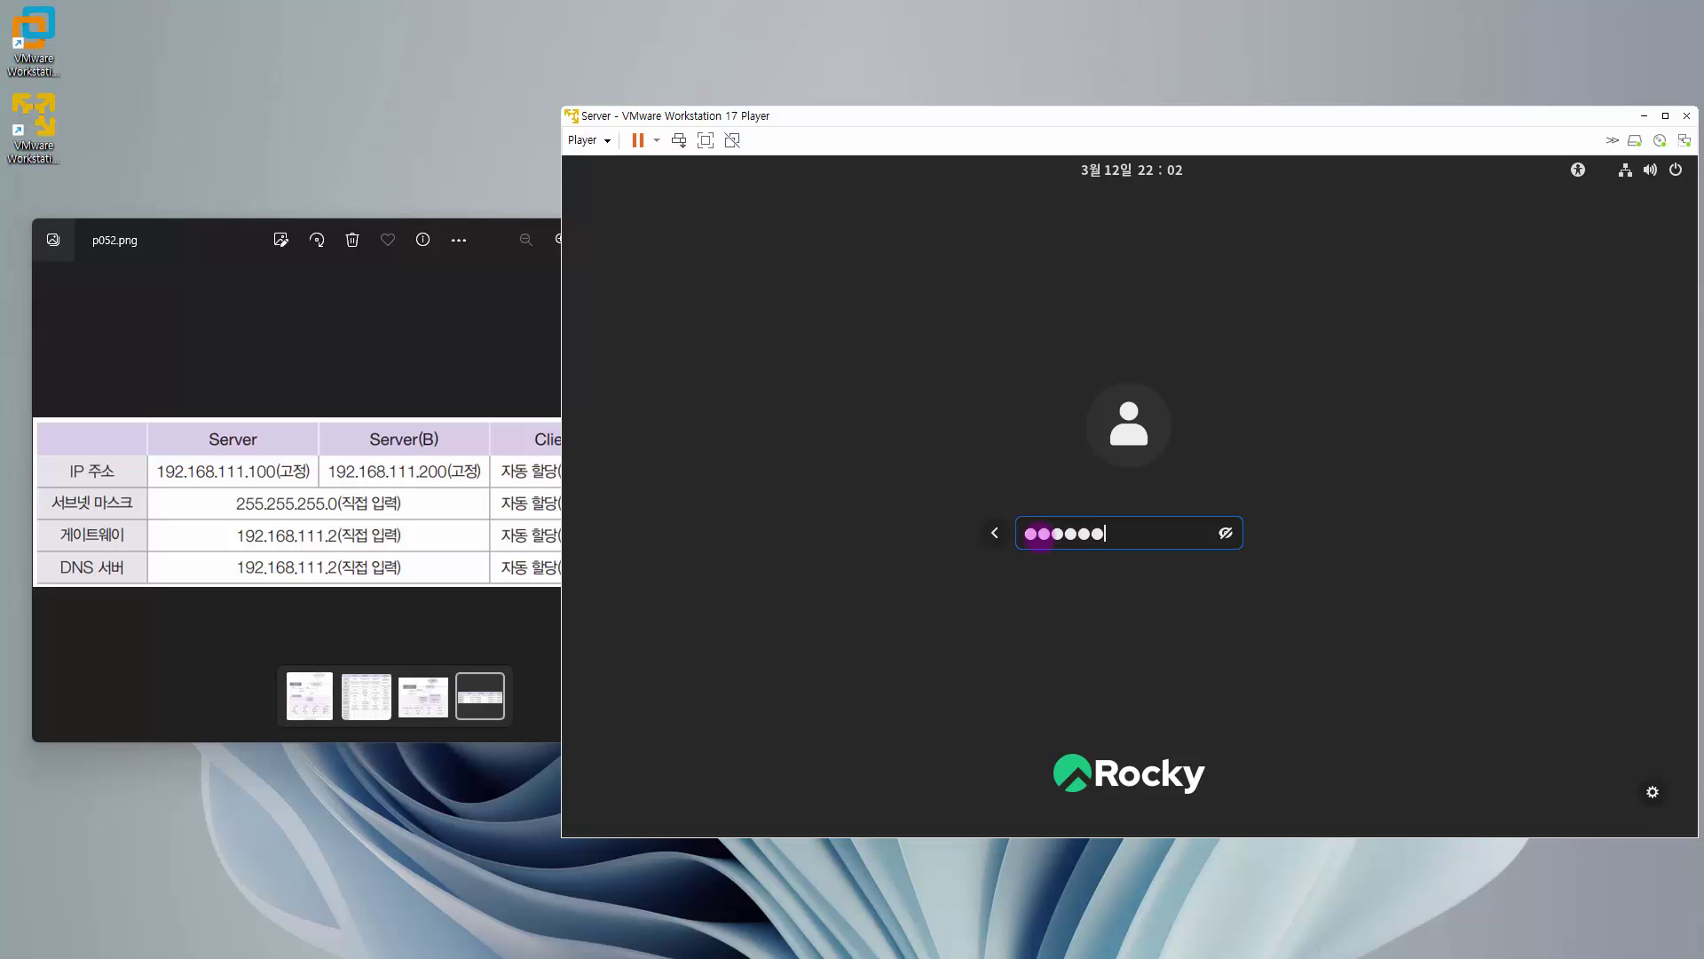
{"action": "type", "text": "78"}
{"action": "key", "text": "Return"}
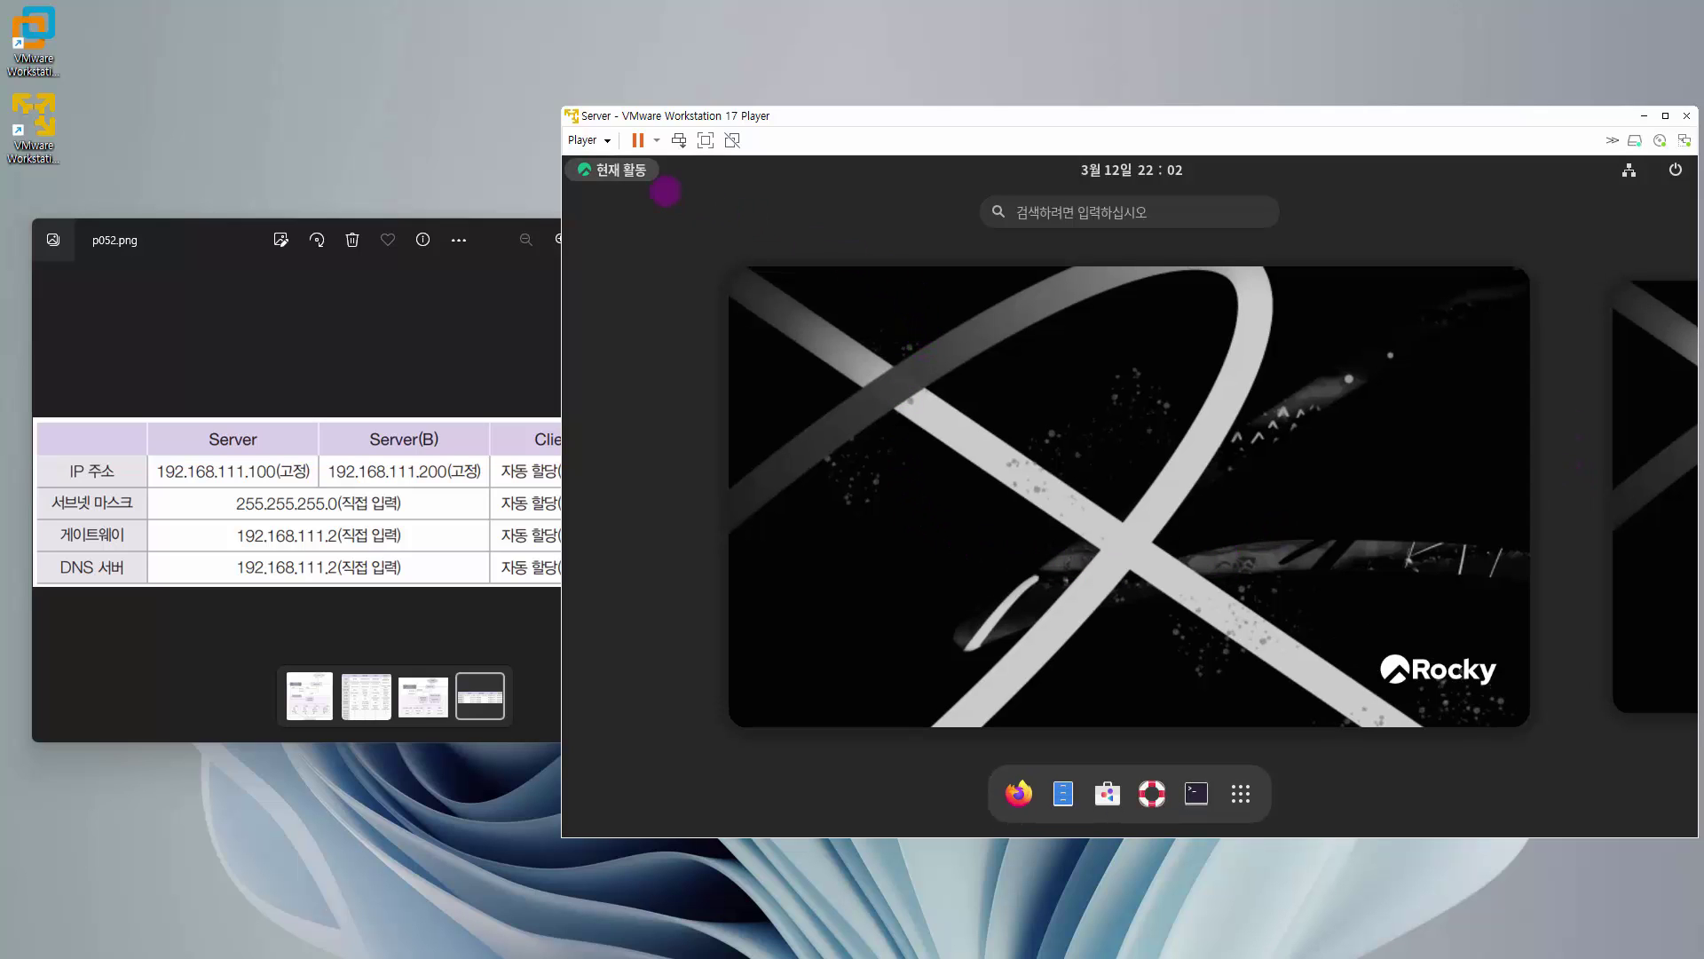
- Run sestatus in a terminal to confirm SELinux is disabled, then exit the terminal
{"action": "left_click", "coordinate": [1196, 793]}
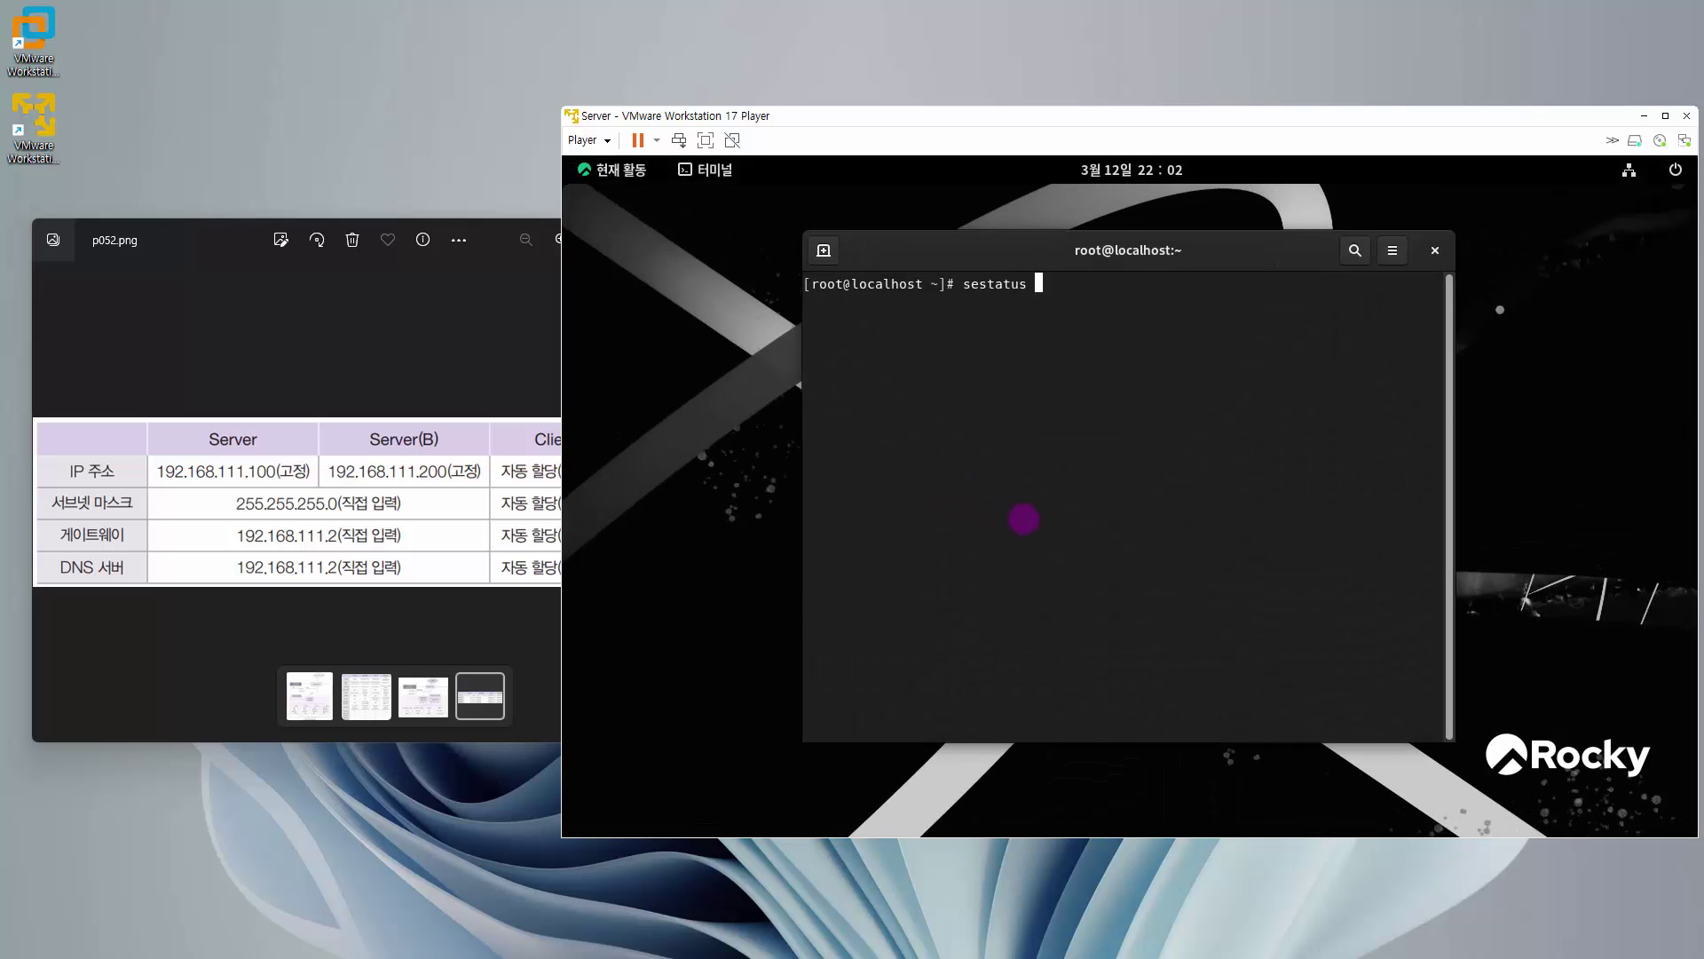
{"action": "type", "text": "sestatus"}
{"action": "key", "text": "Return"}
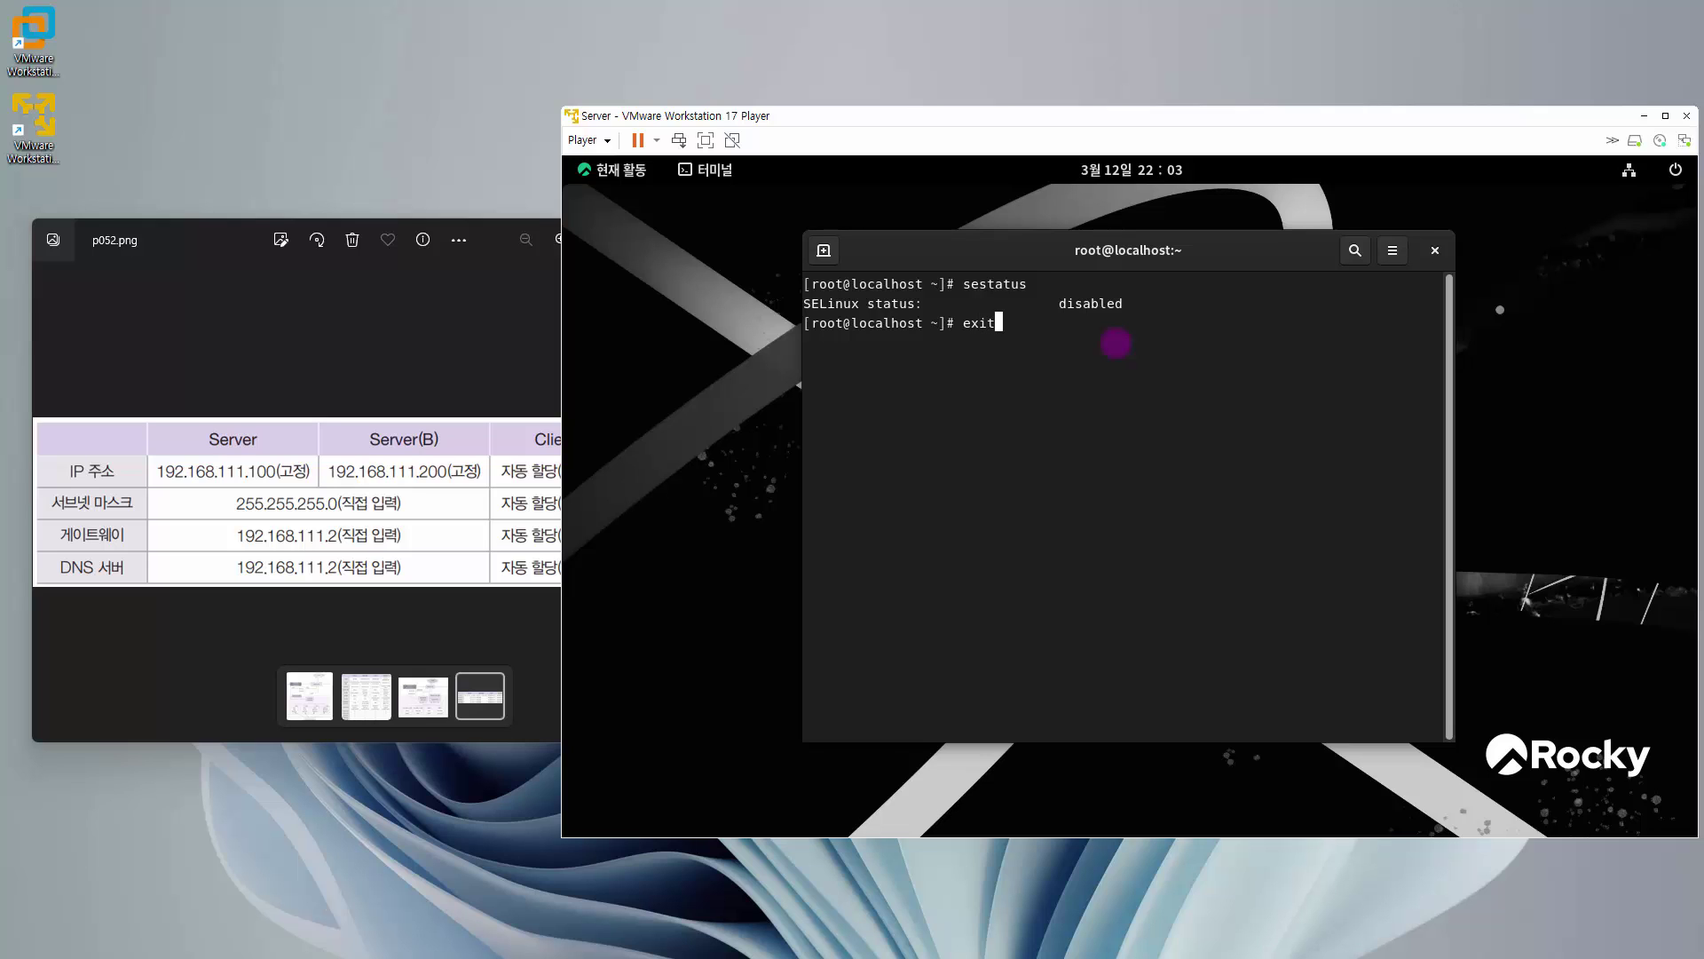
{"action": "key", "text": "Return"}
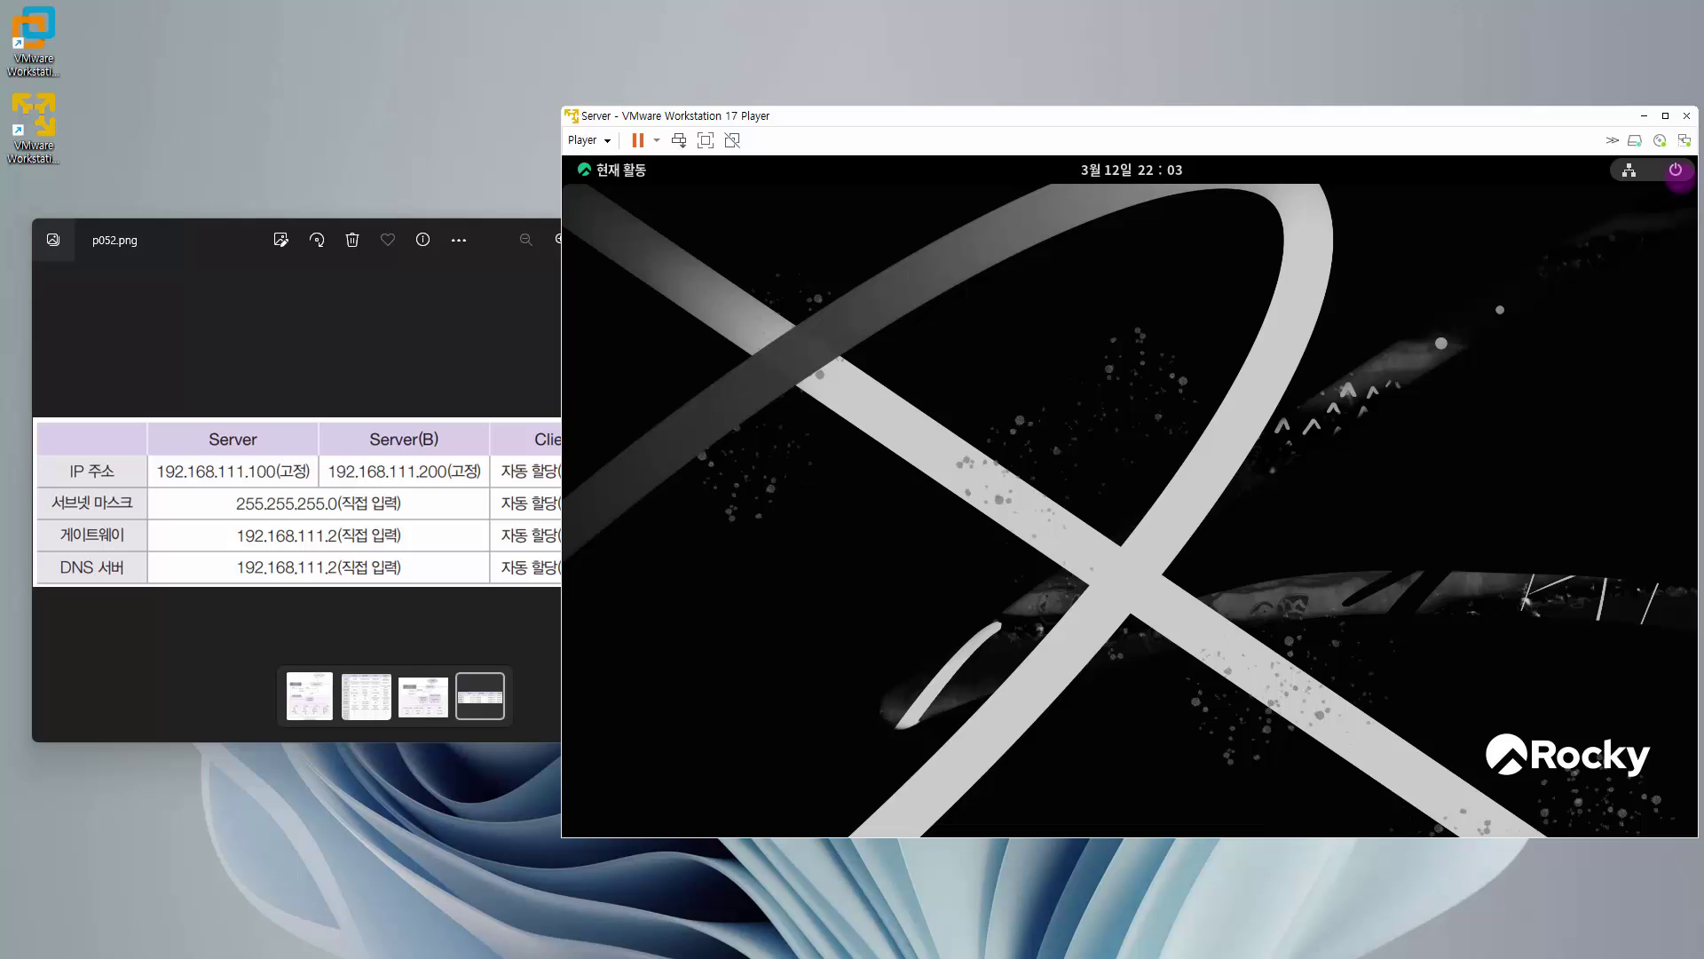
- Open 설정 from the system menu and go to the 키보드 (Keyboard) page
{"action": "left_click", "coordinate": [1676, 171]}
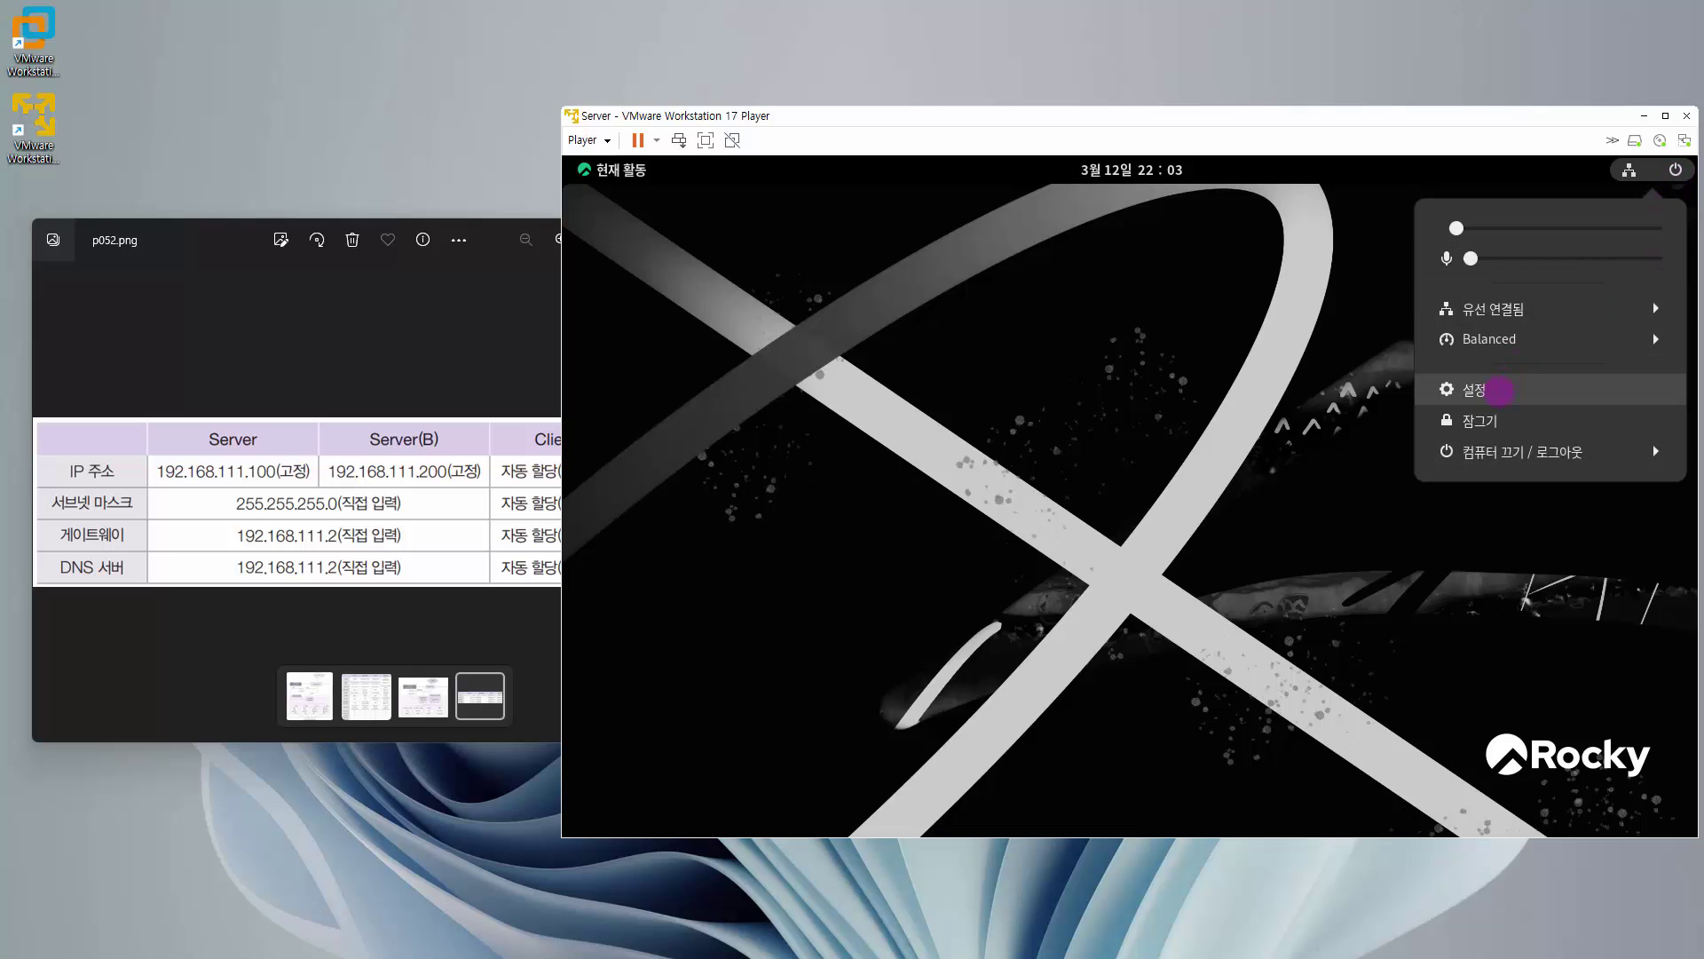
{"action": "left_click", "coordinate": [1478, 390]}
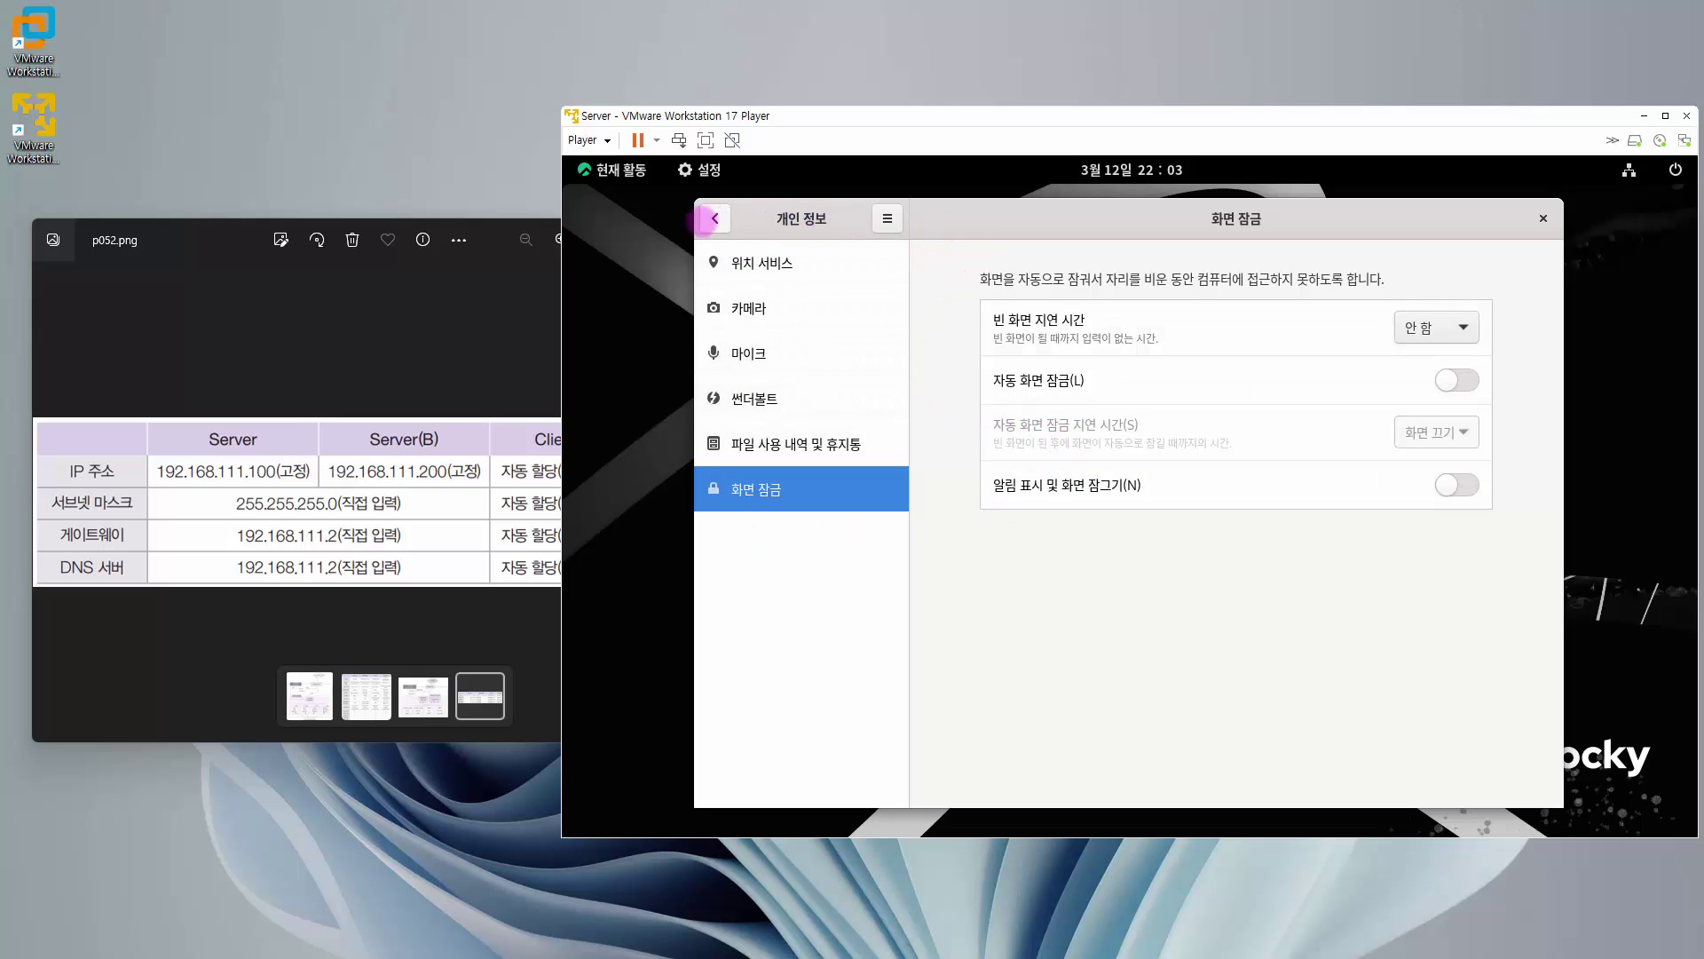
{"action": "left_click", "coordinate": [716, 218]}
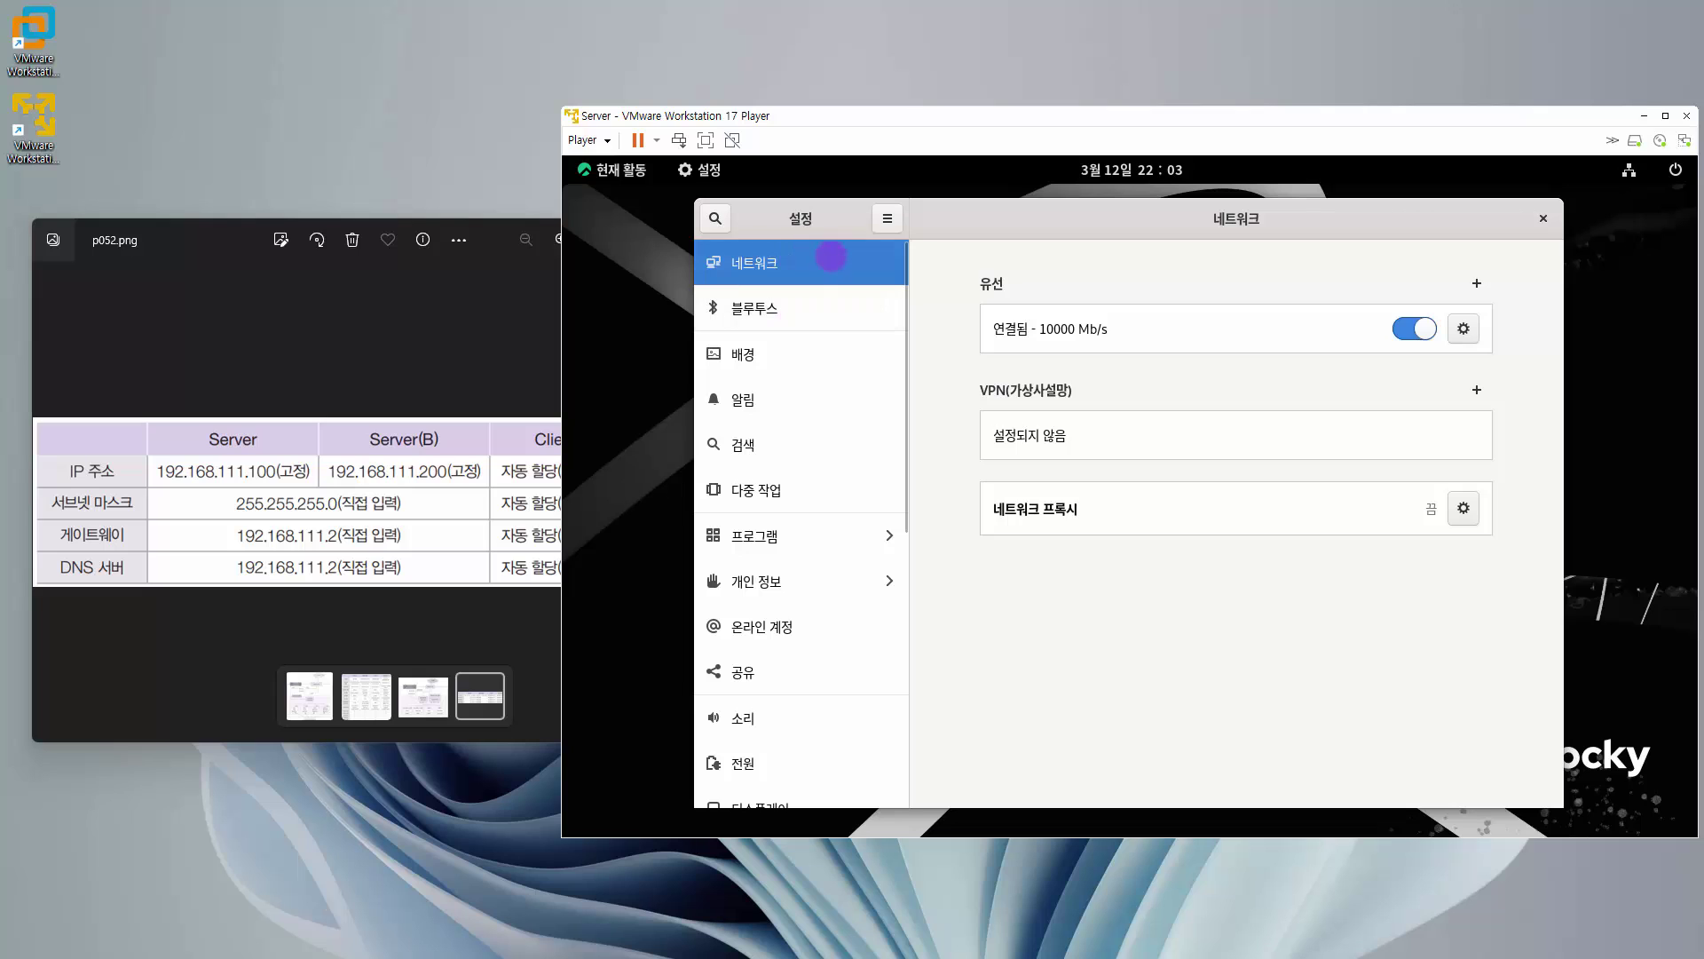
{"action": "scroll", "coordinate": [751, 563], "scroll_direction": "down", "scroll_amount": 3}
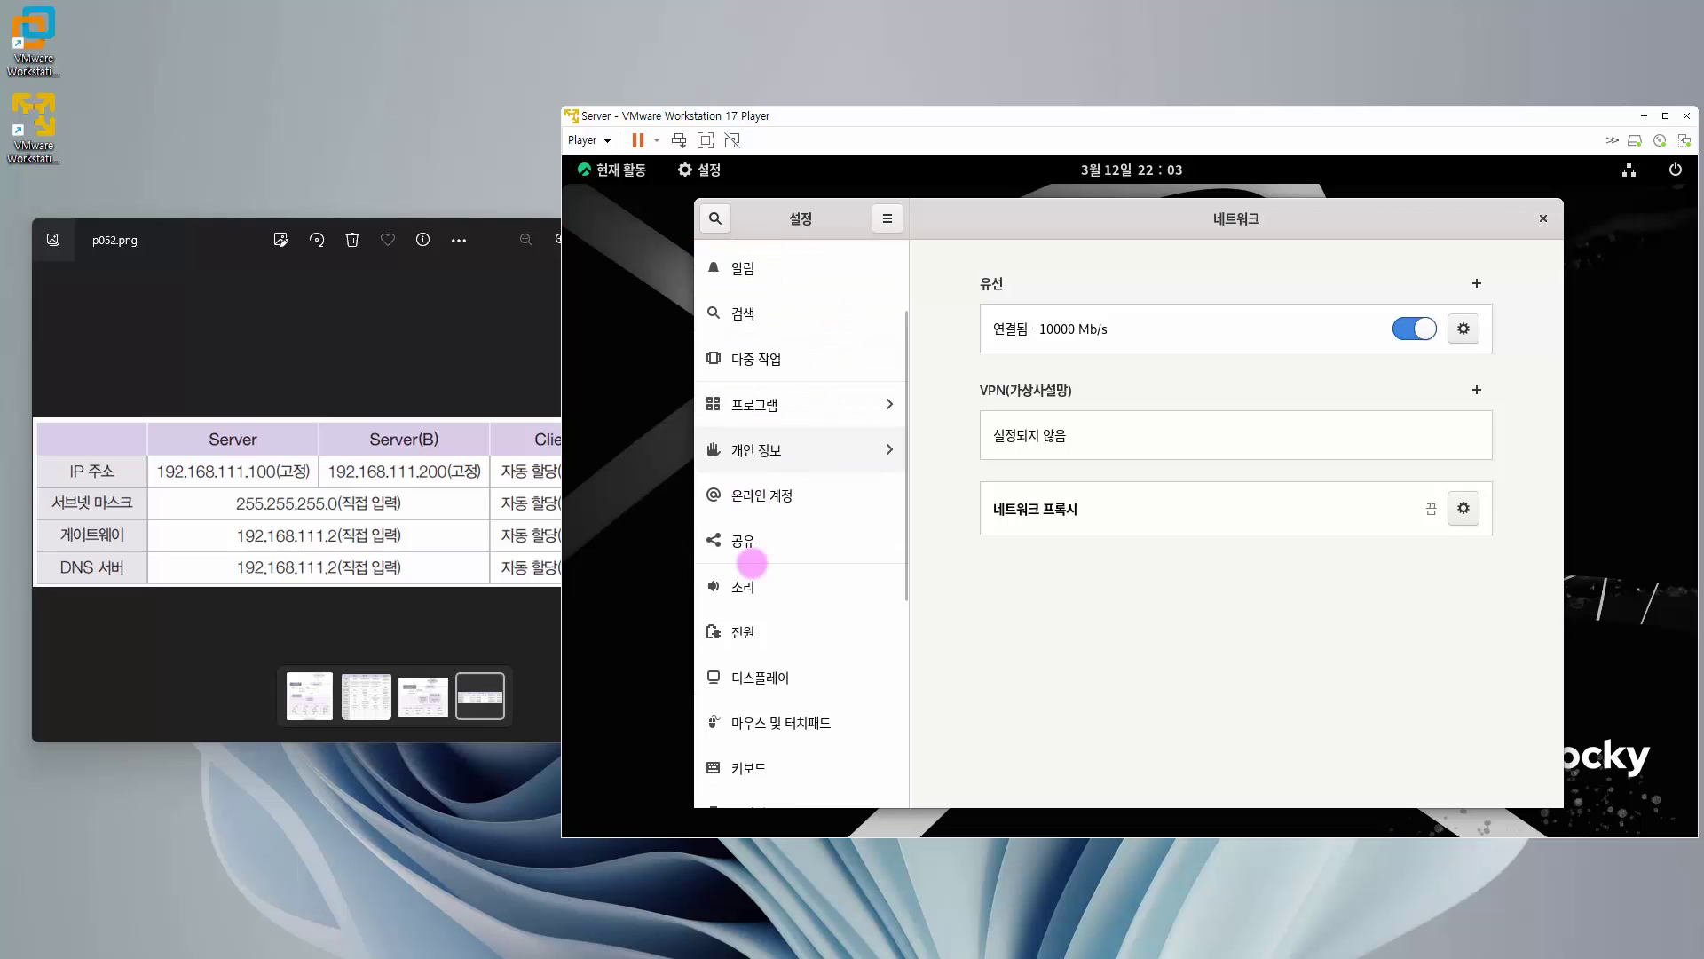
{"action": "scroll", "coordinate": [752, 563], "scroll_direction": "down", "scroll_amount": 3}
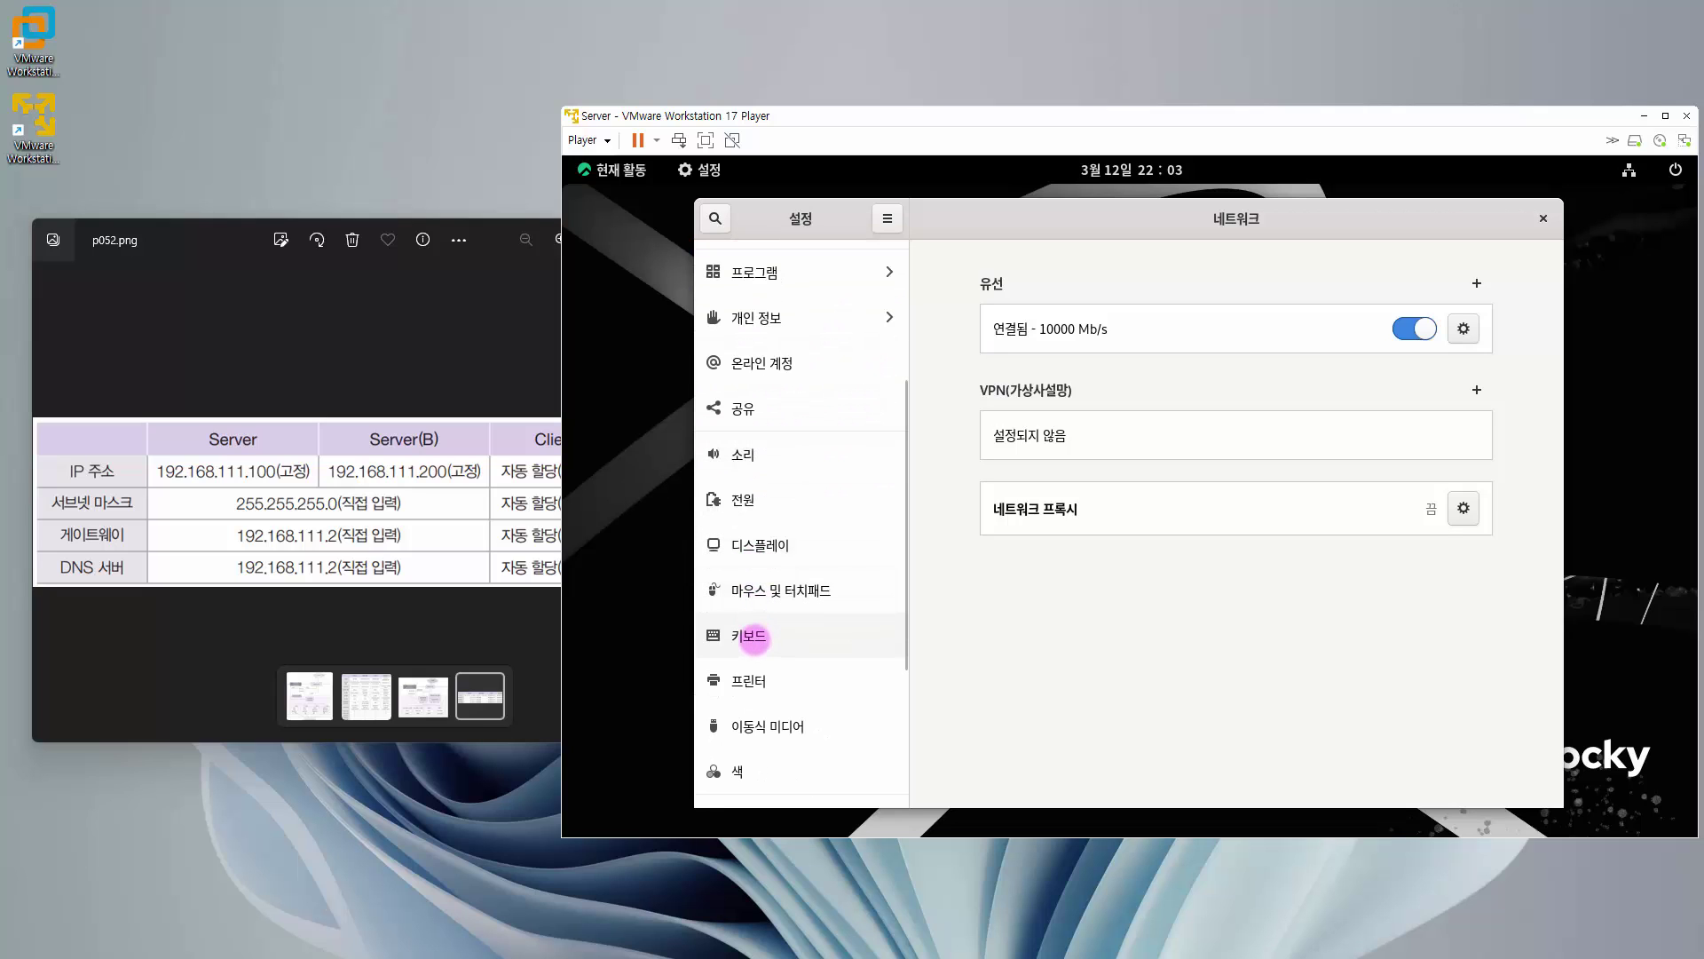
{"action": "left_click", "coordinate": [752, 637]}
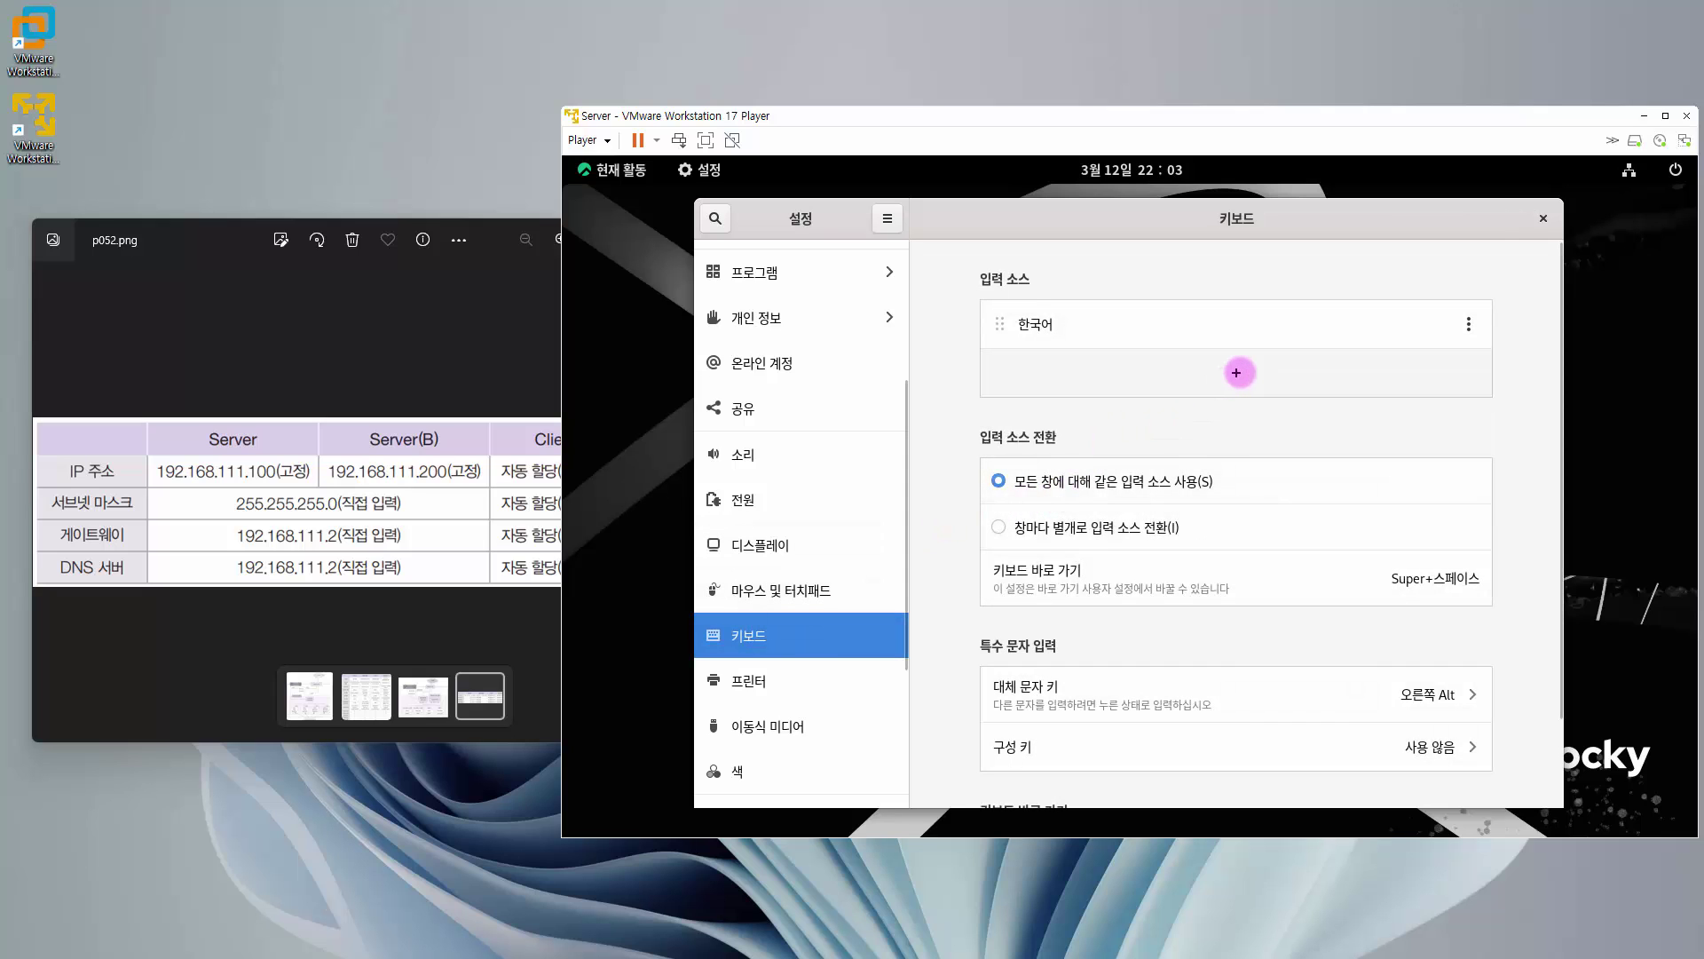
- Add 영어 (미국식) as an input source and remove 한국어, leaving English (US) only
{"action": "left_click", "coordinate": [1230, 374]}
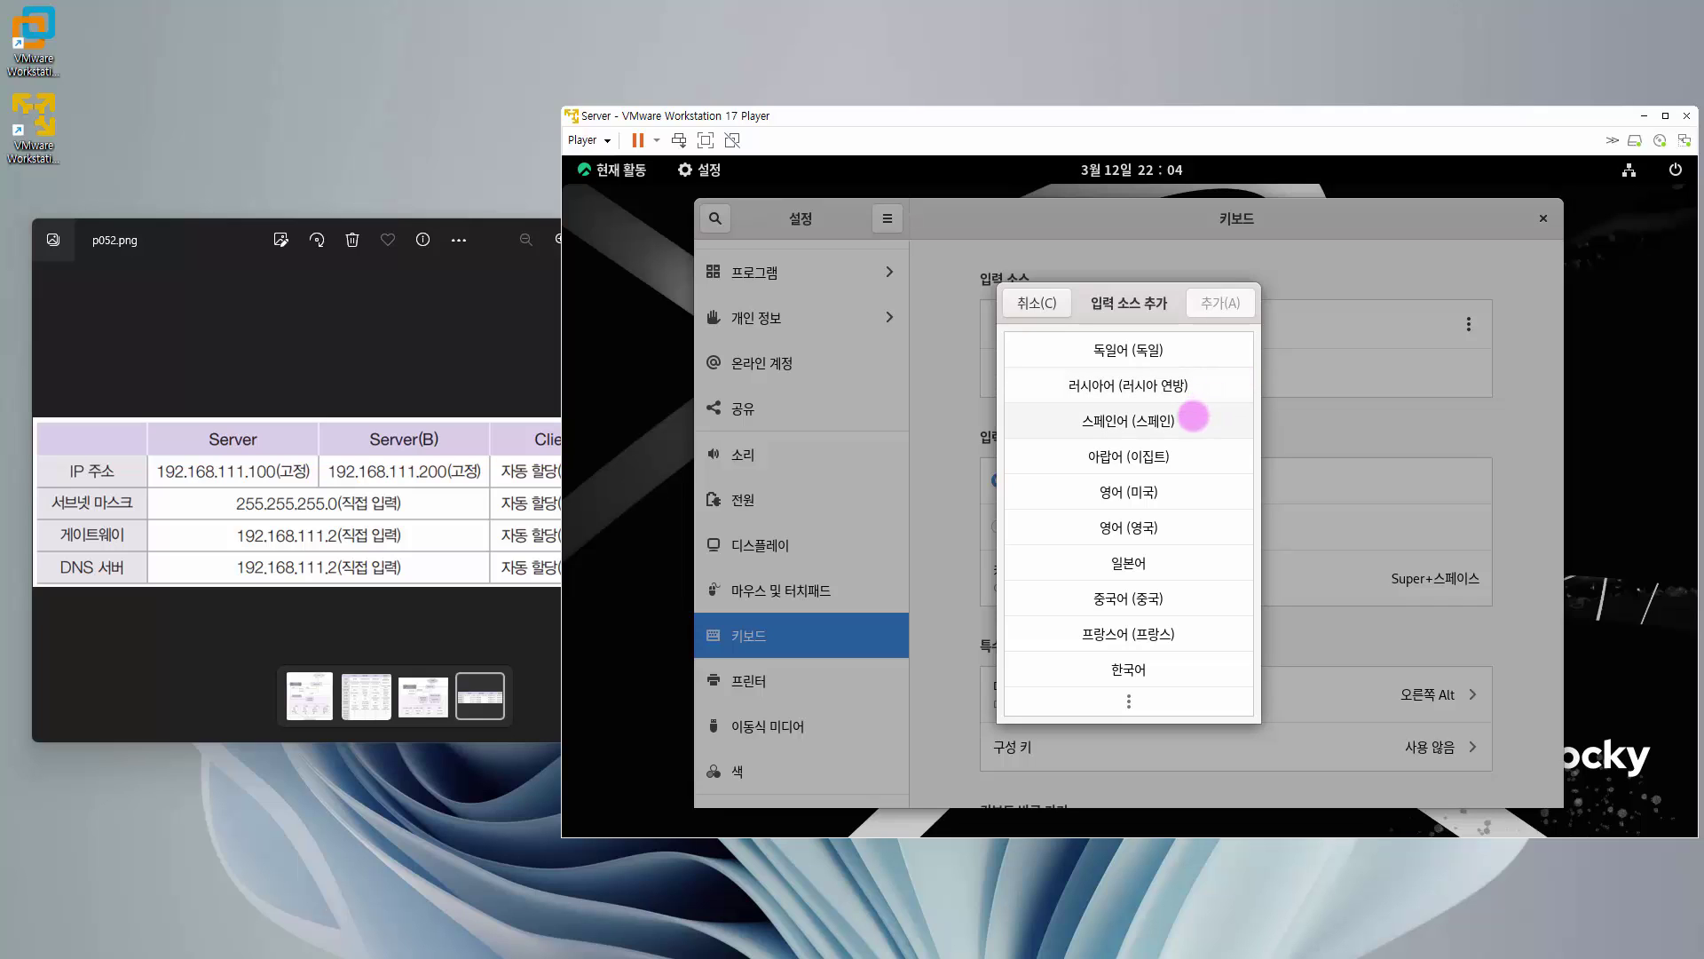
{"action": "left_click", "coordinate": [1159, 491]}
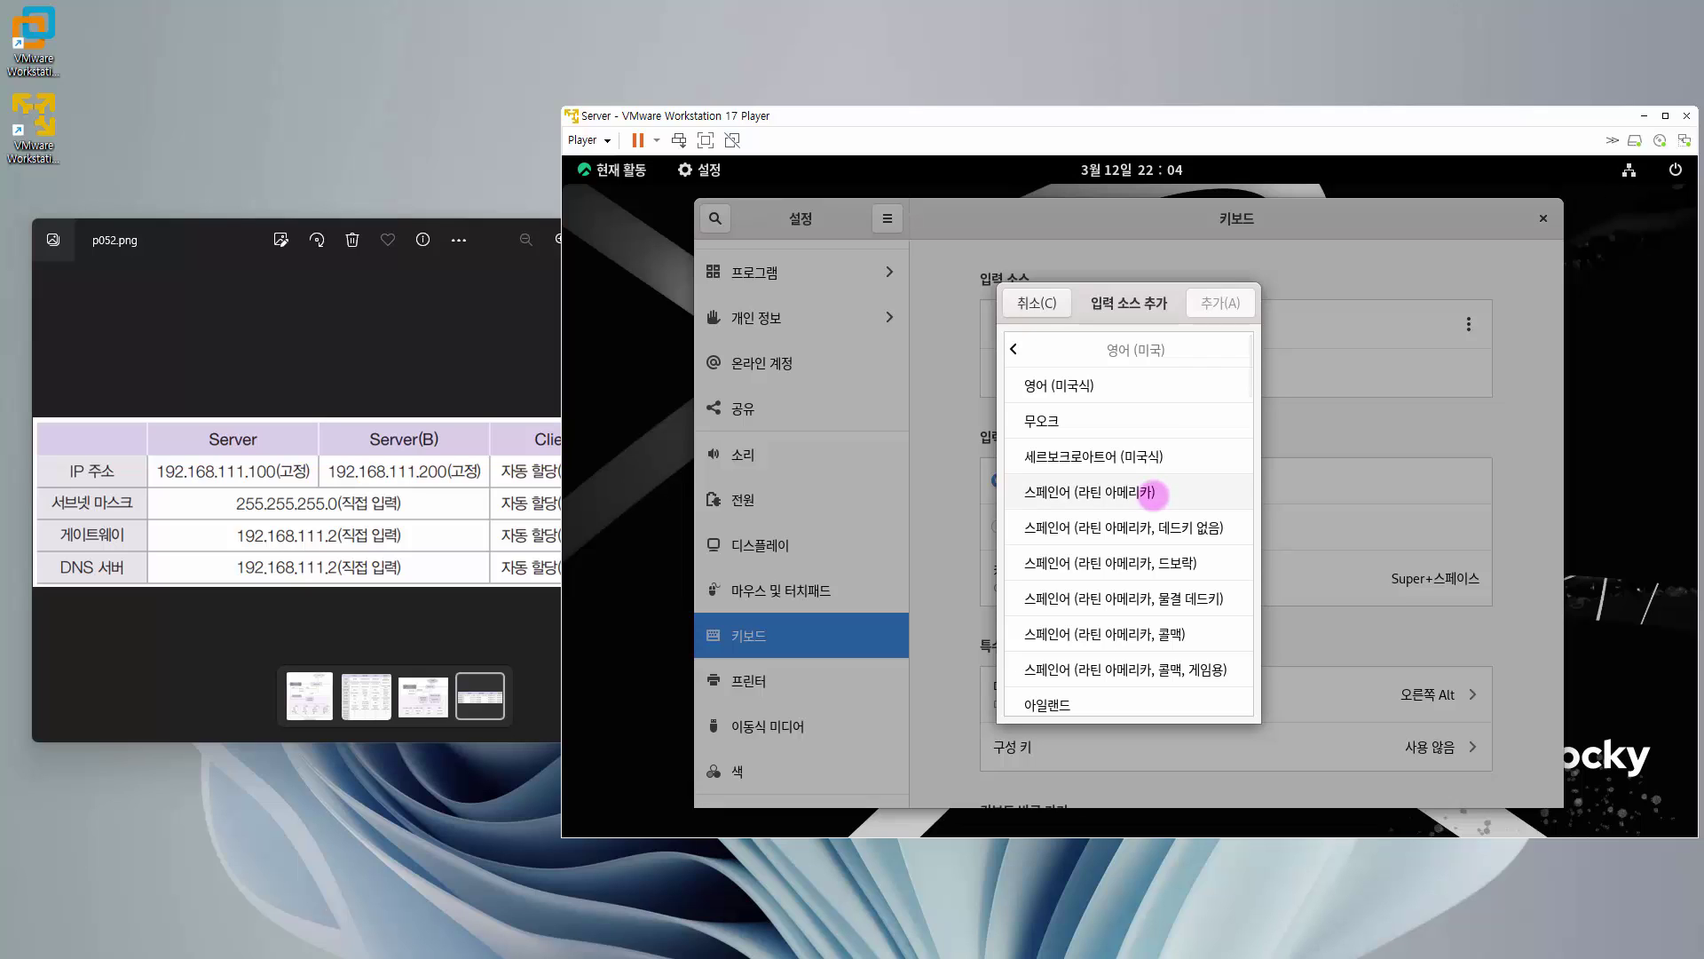
{"action": "left_click", "coordinate": [1083, 385]}
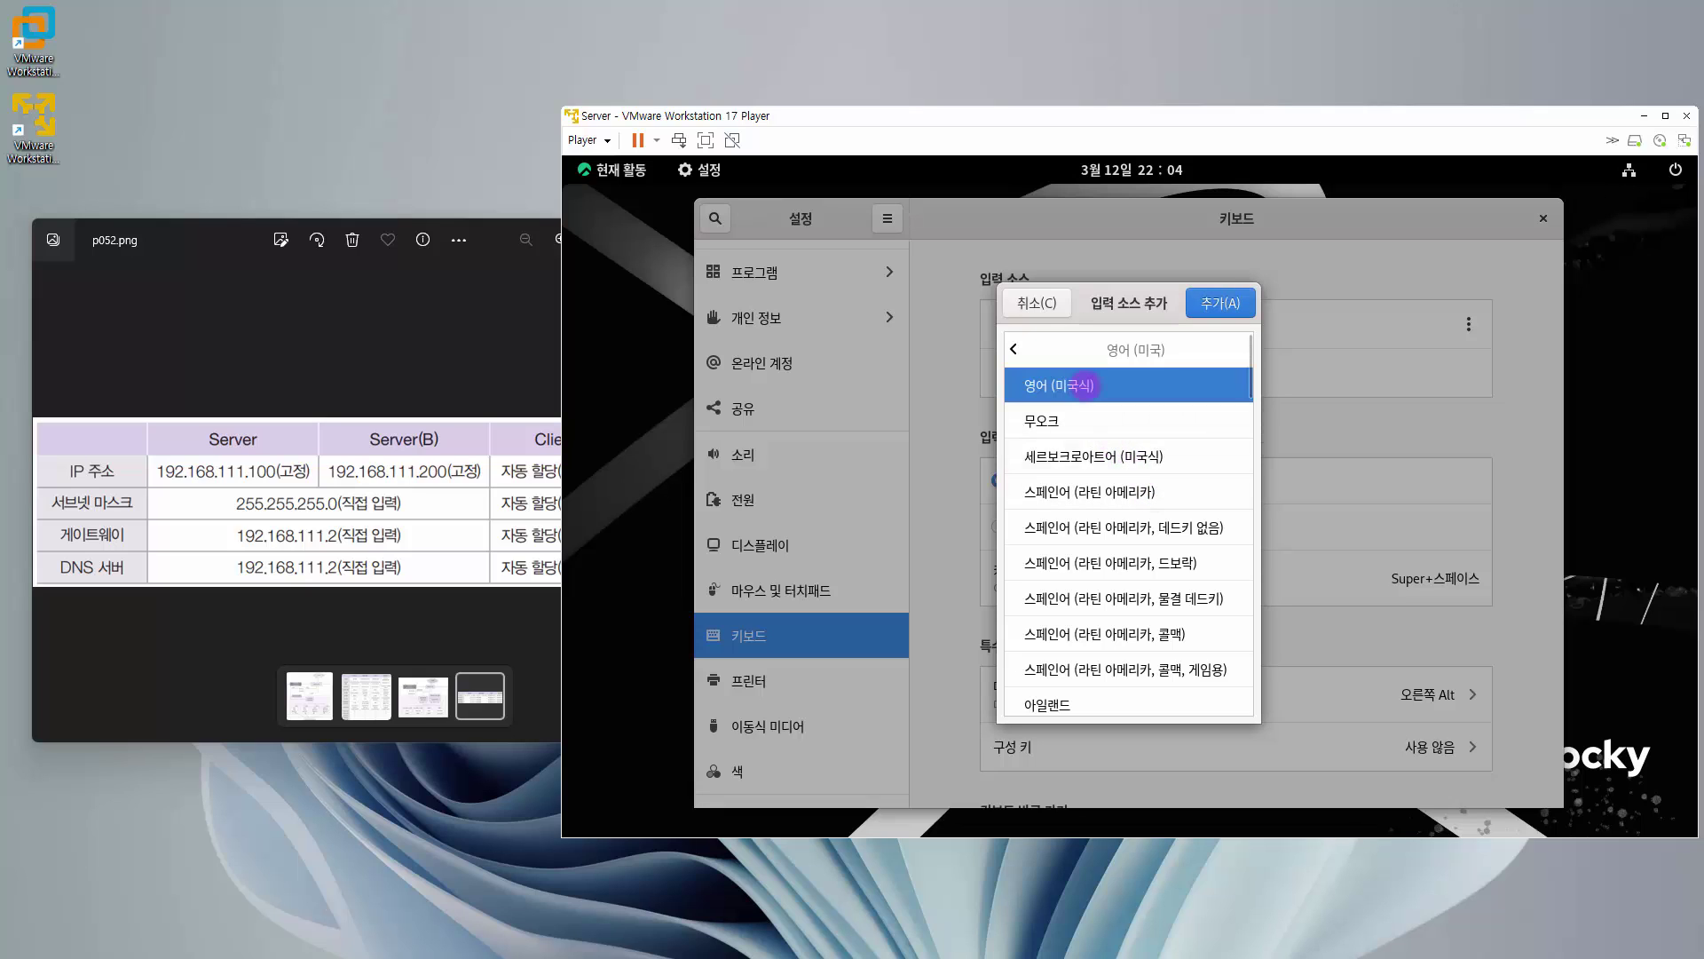
{"action": "left_click", "coordinate": [1223, 305]}
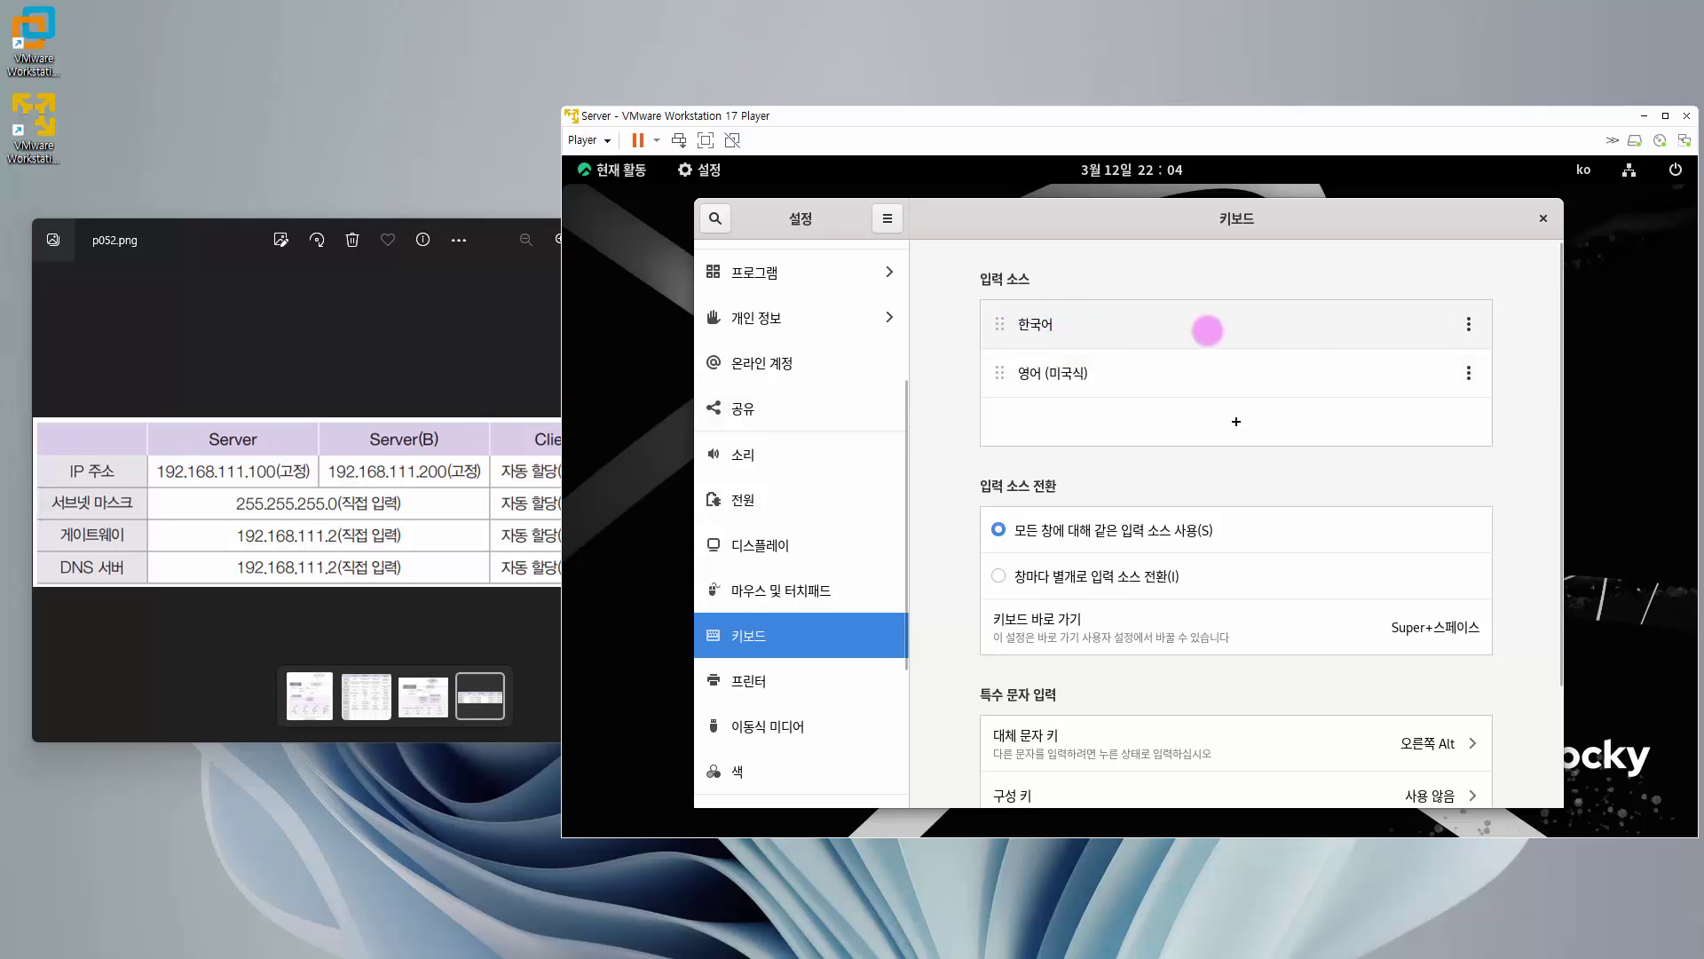
{"action": "left_click", "coordinate": [1468, 323]}
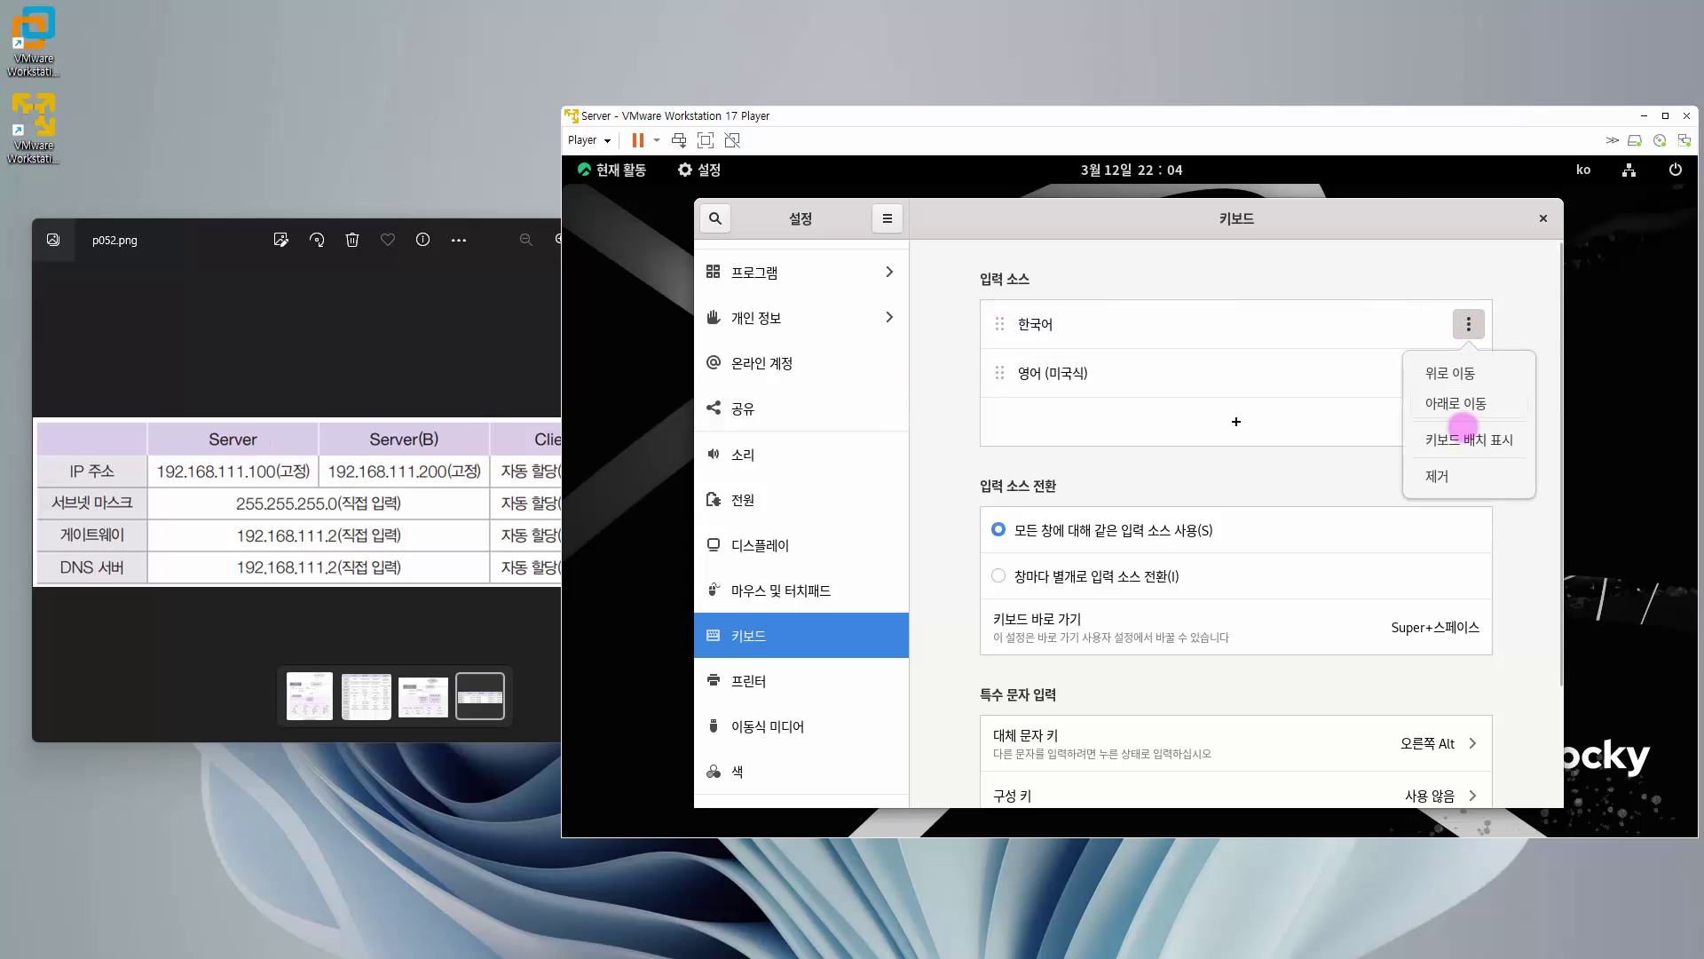
{"action": "left_click", "coordinate": [1456, 476]}
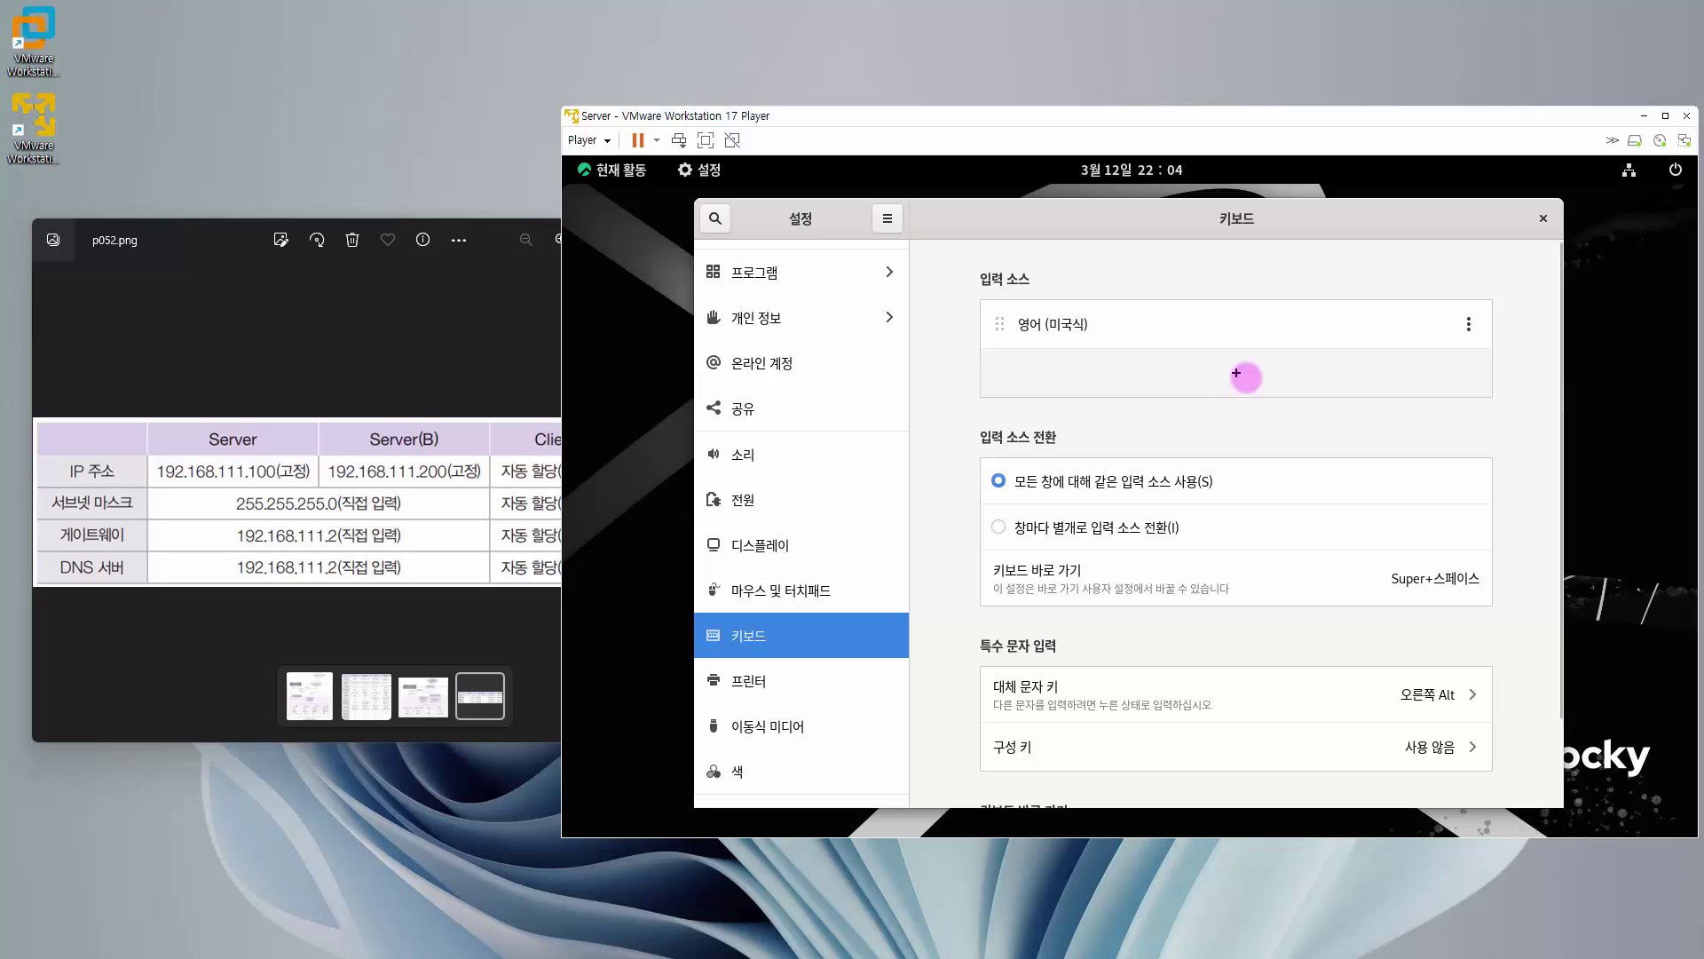
- Add 한국어 (Hangul) as the second input source after 영어 (미국식), then close Settings
{"action": "left_click", "coordinate": [1237, 372]}
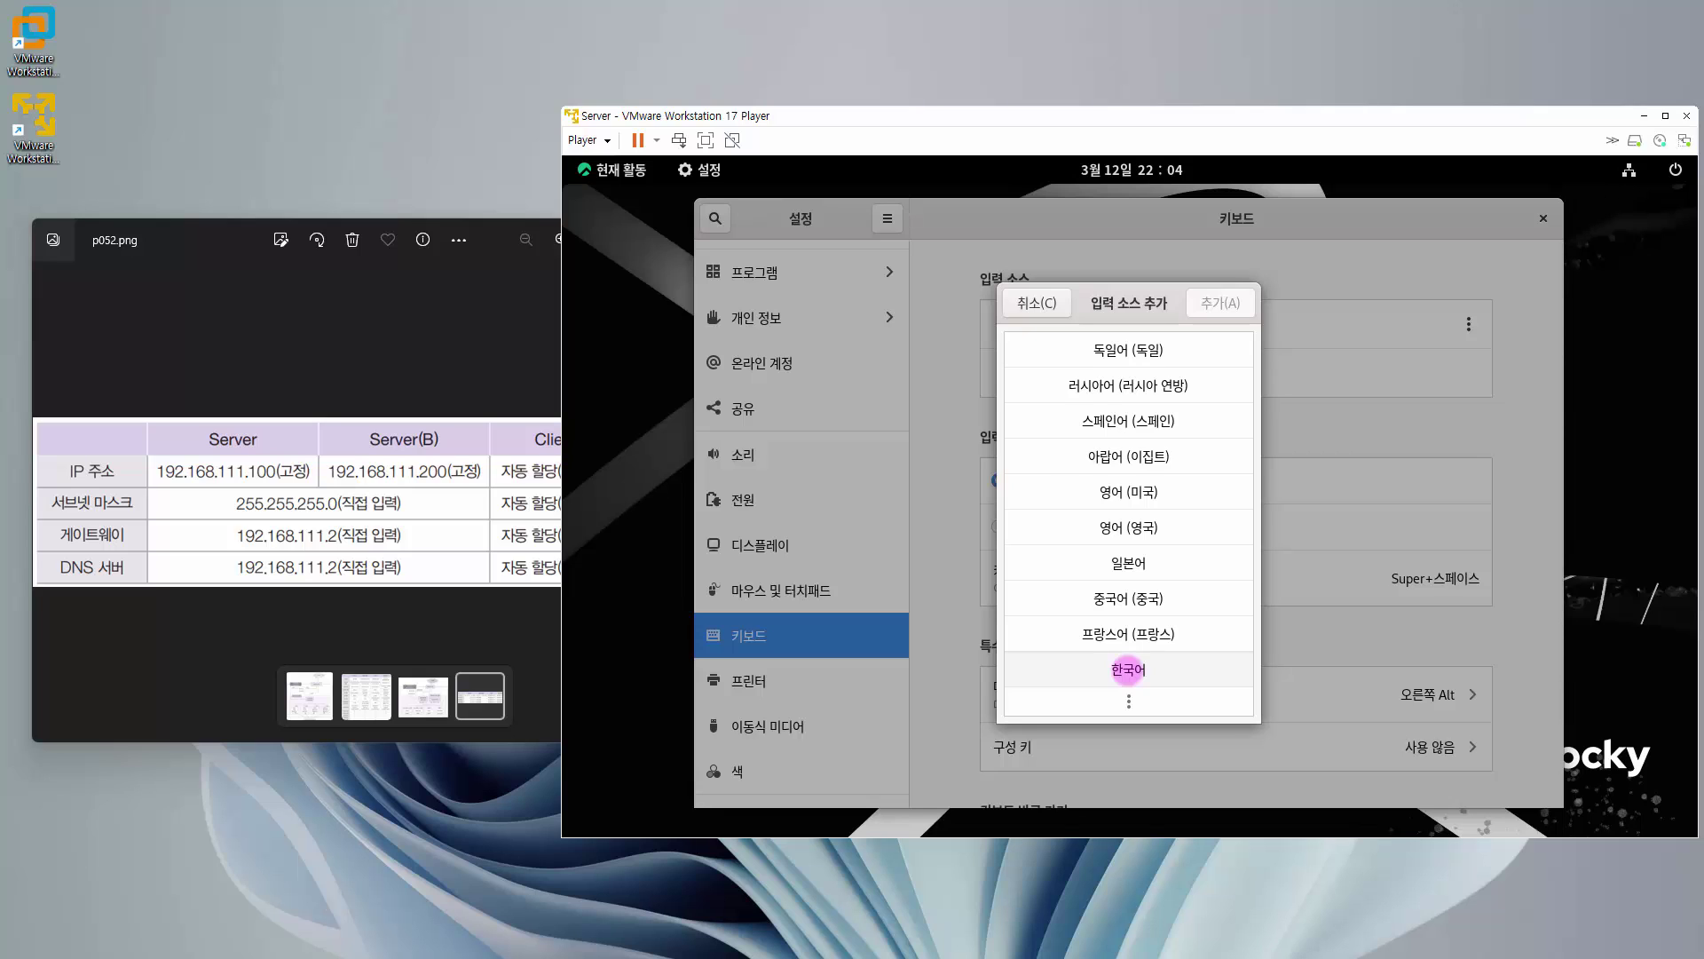
{"action": "left_click", "coordinate": [1128, 669]}
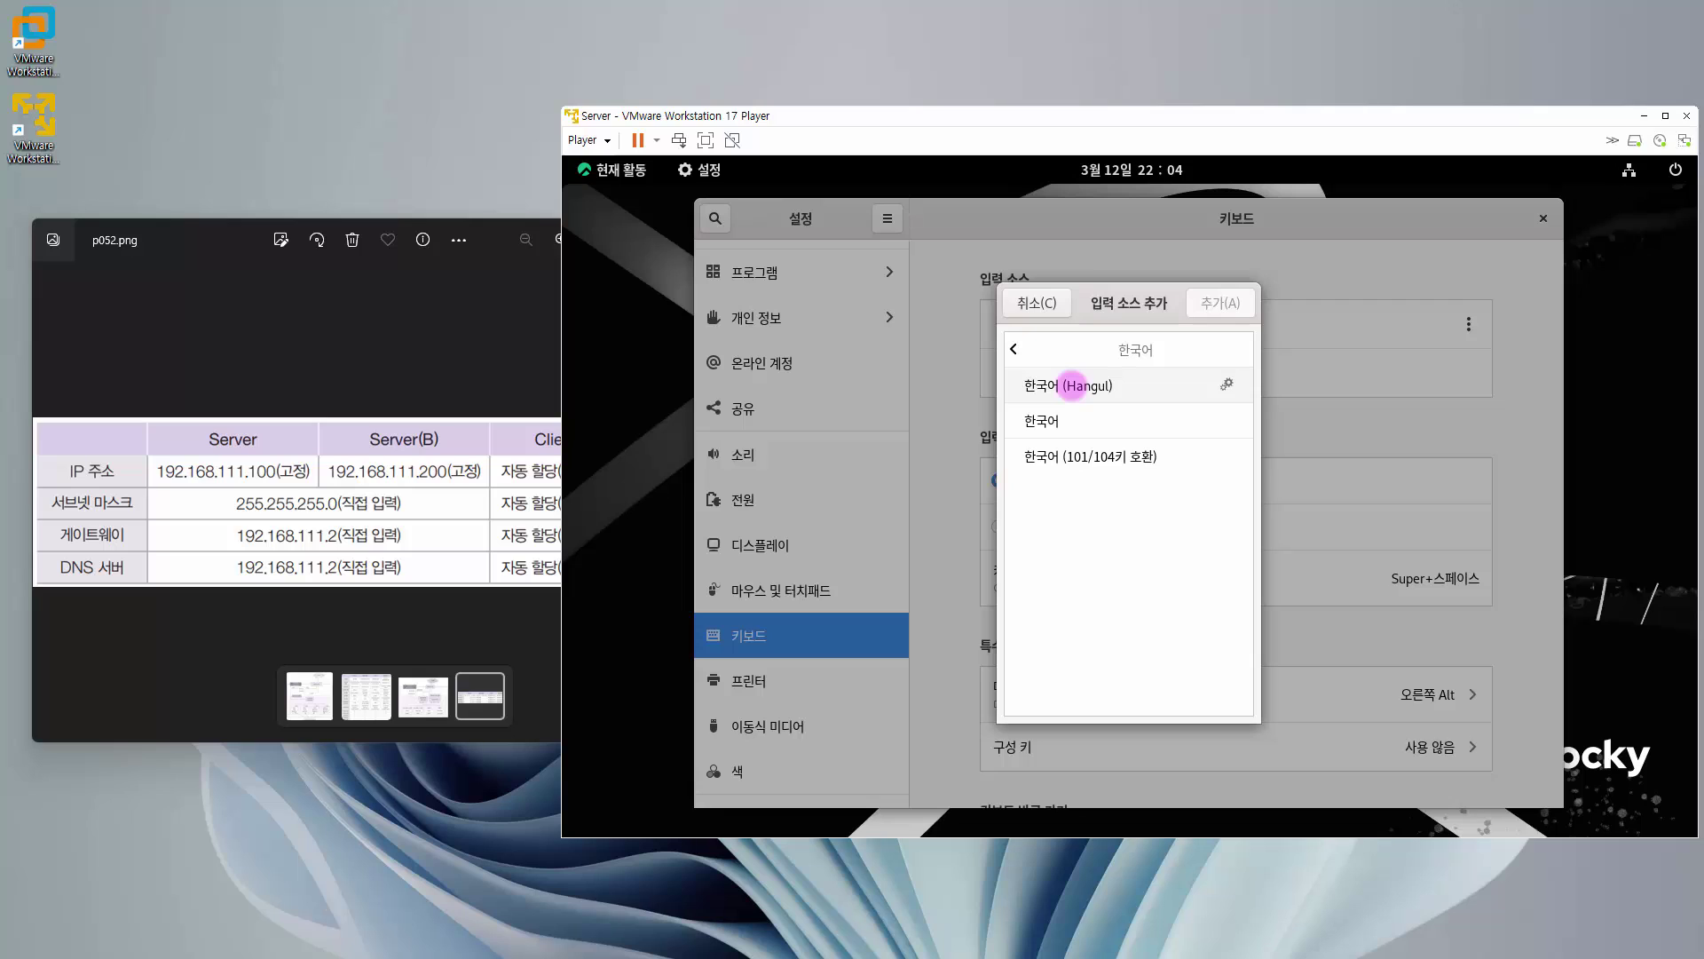
{"action": "left_click", "coordinate": [1071, 384]}
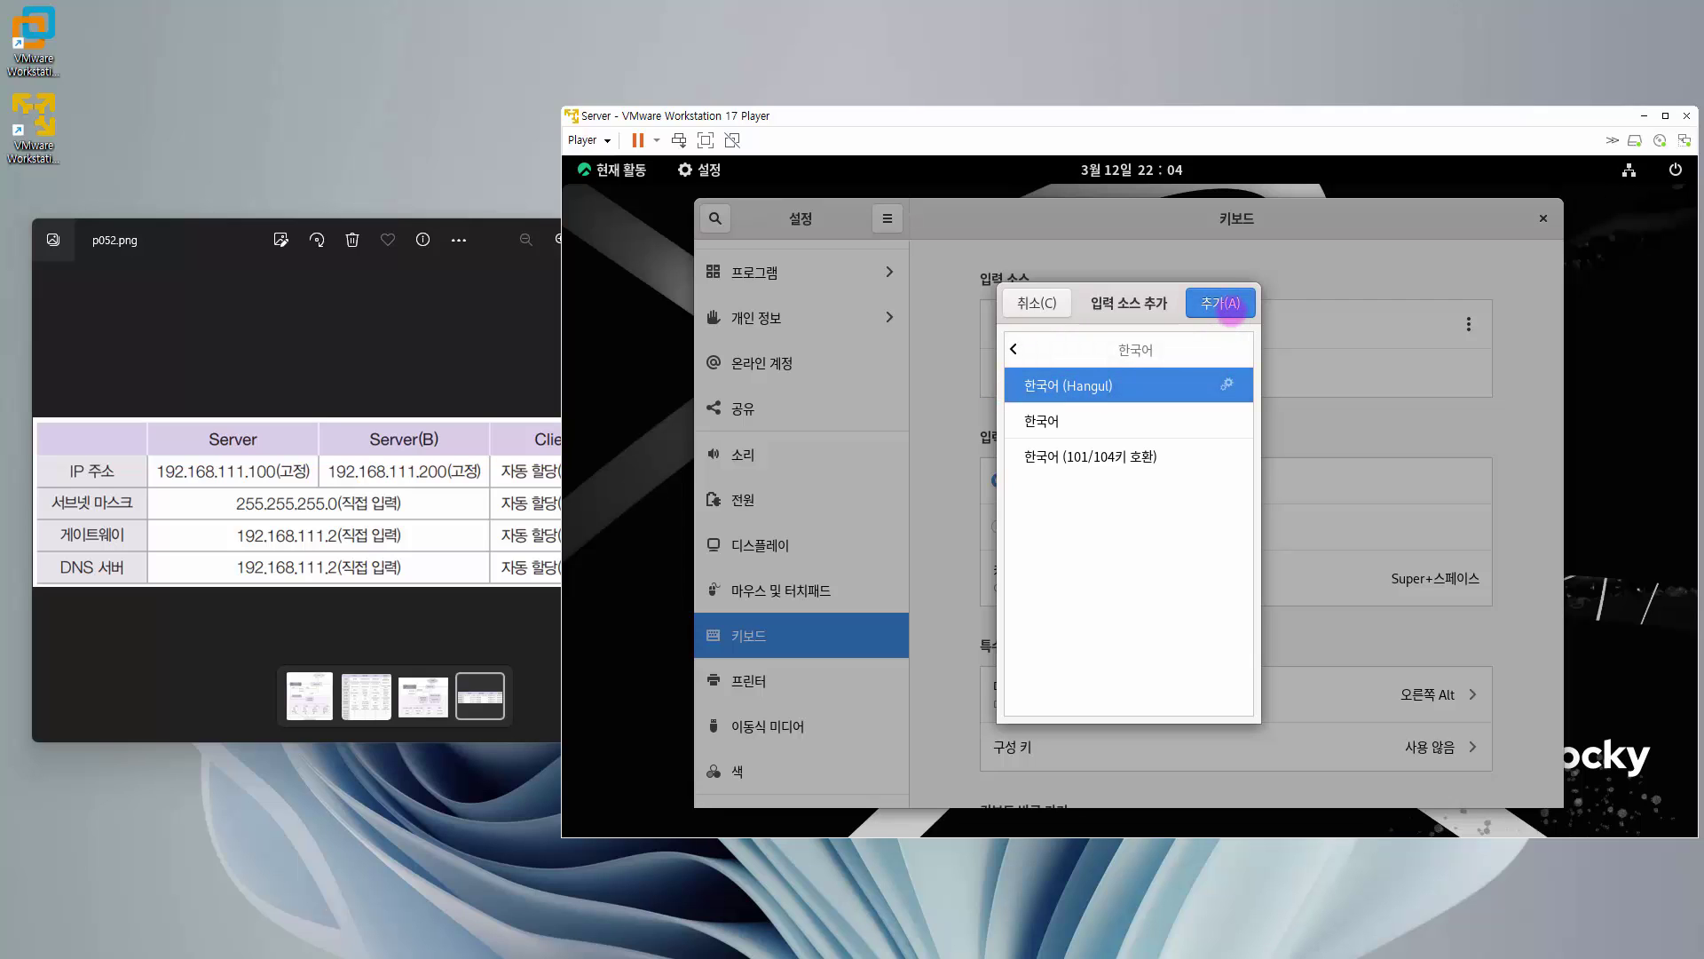
{"action": "left_click", "coordinate": [1225, 304]}
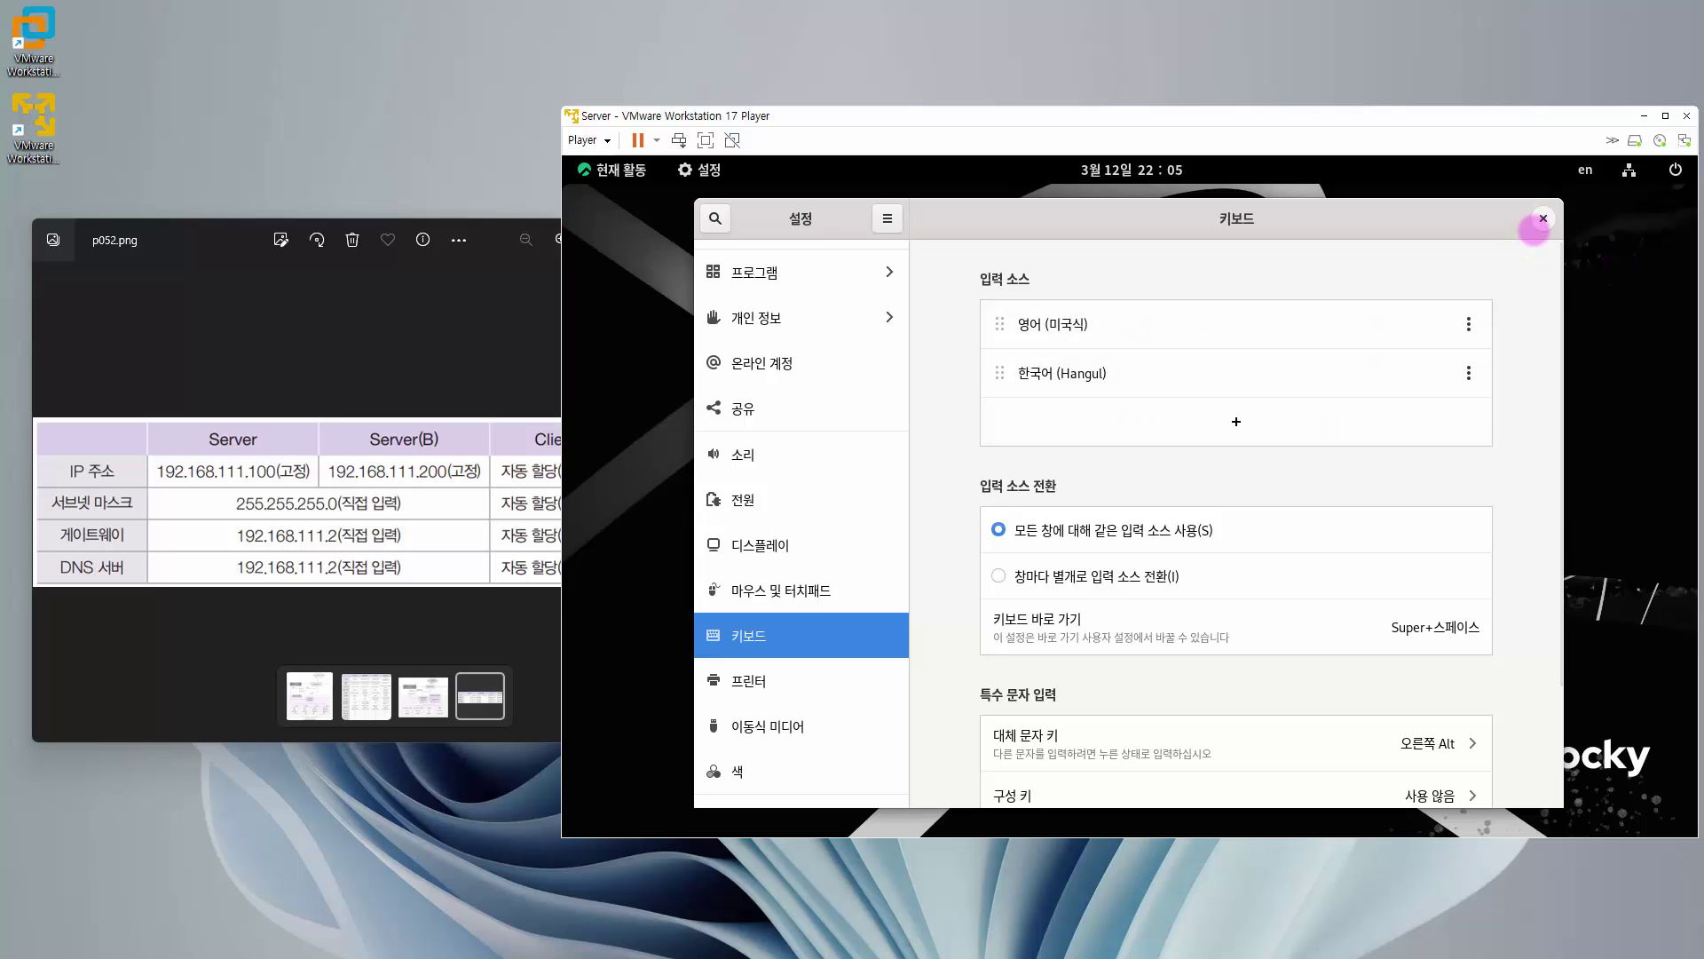
{"action": "left_click", "coordinate": [1536, 227]}
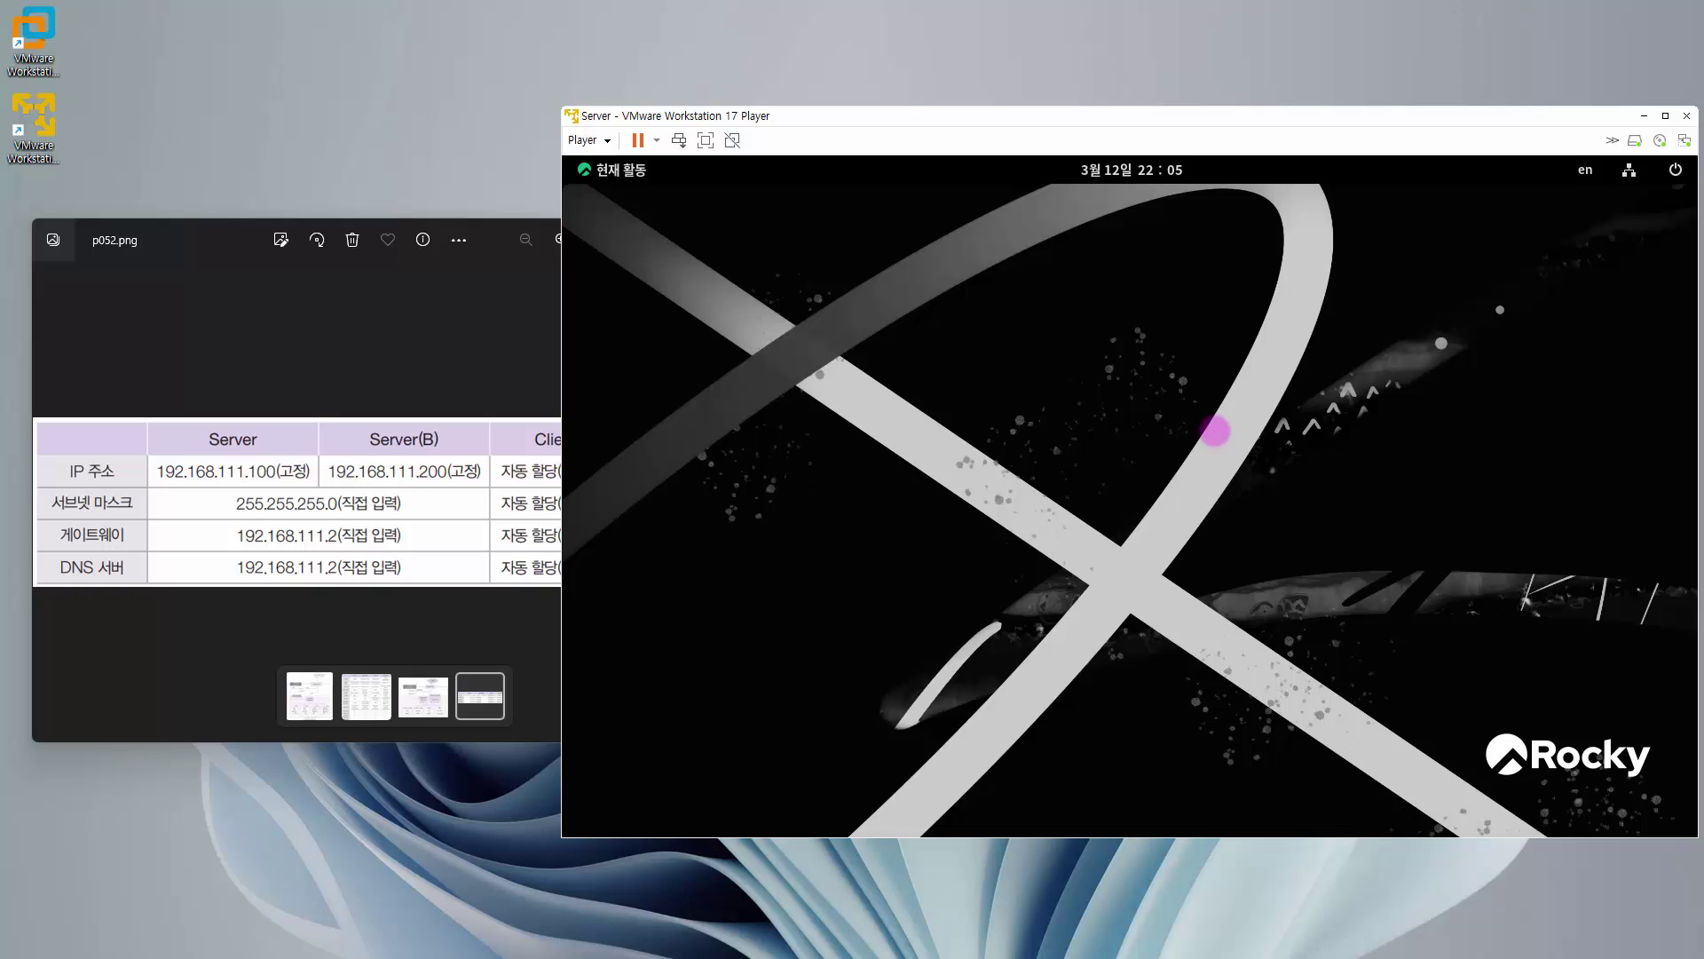
- Cycle the input source between en and 한 with Super+Space, then toggle the Activities overview
{"action": "key", "text": "super+space"}
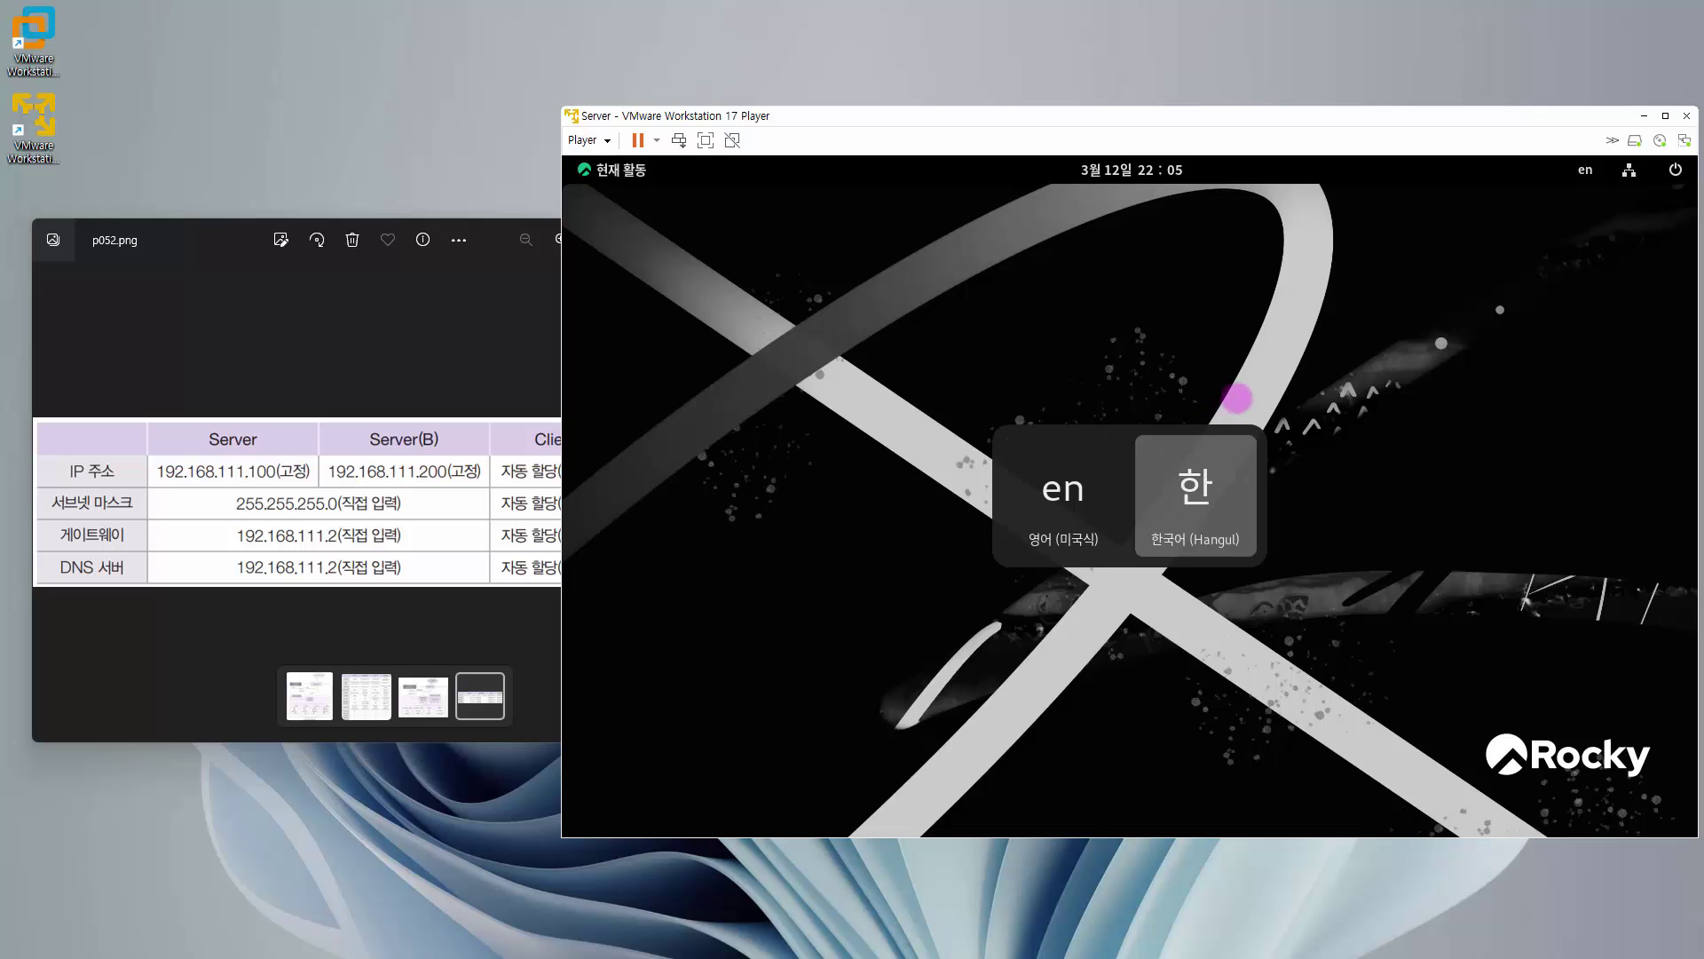
{"action": "key", "text": "super+space"}
{"action": "key", "text": "super+space"}
{"action": "key", "text": "super+space"}
{"action": "key", "text": "super+space"}
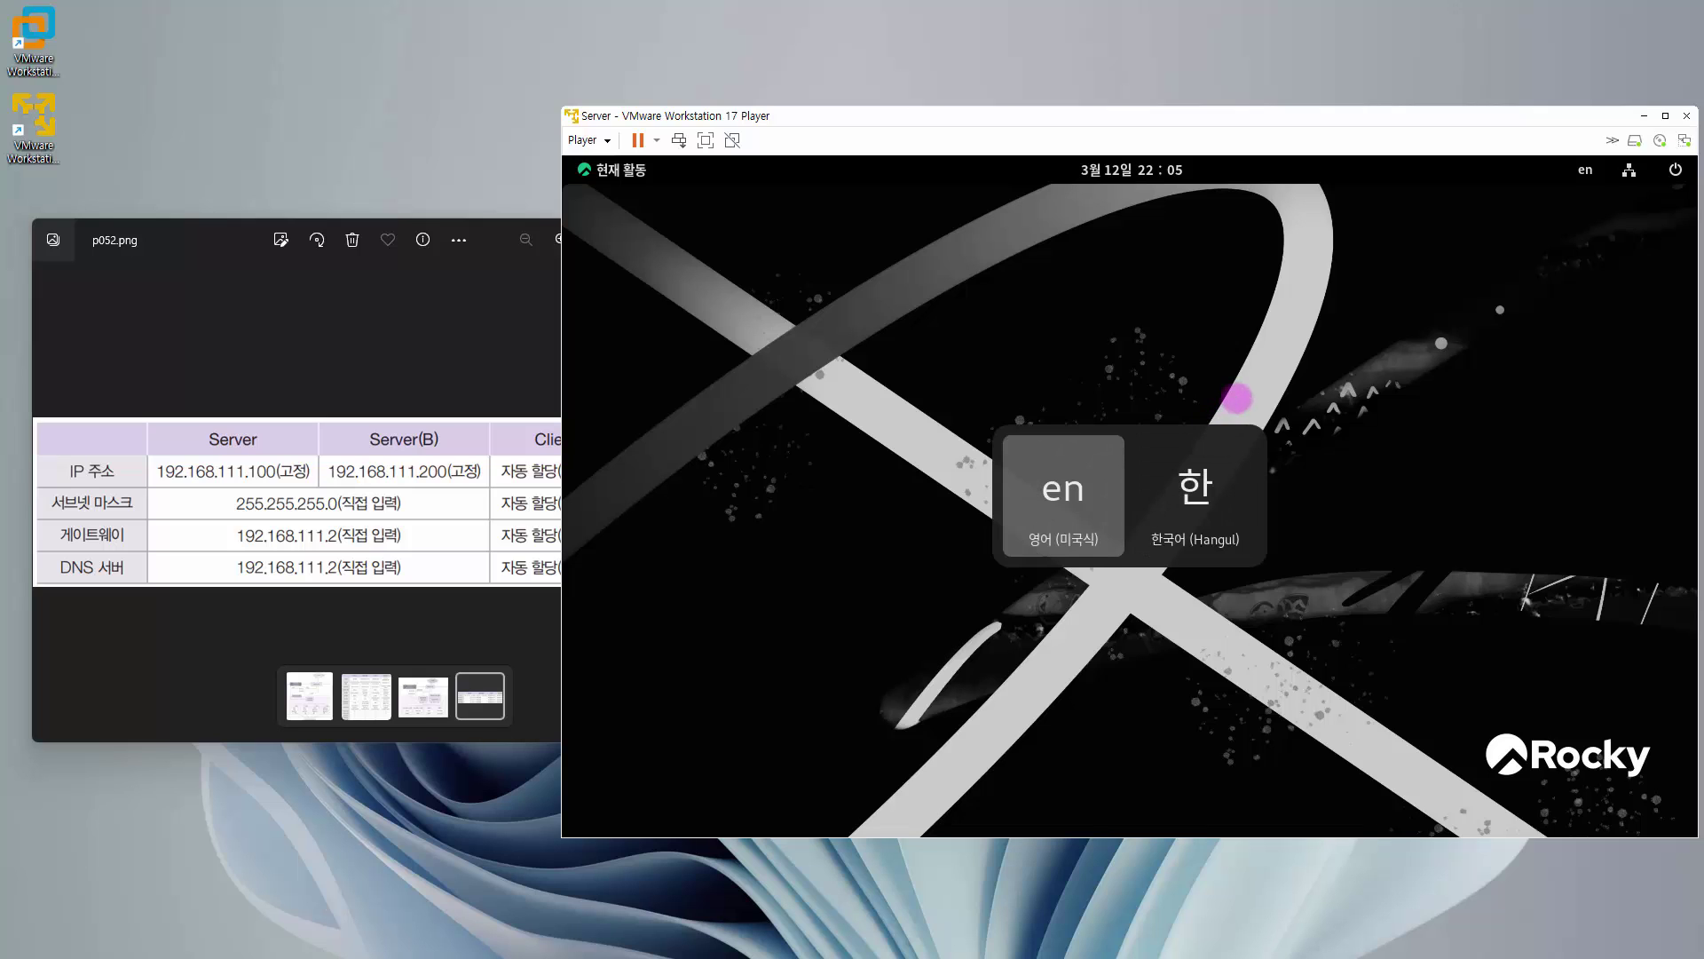
{"action": "key", "text": "super+space"}
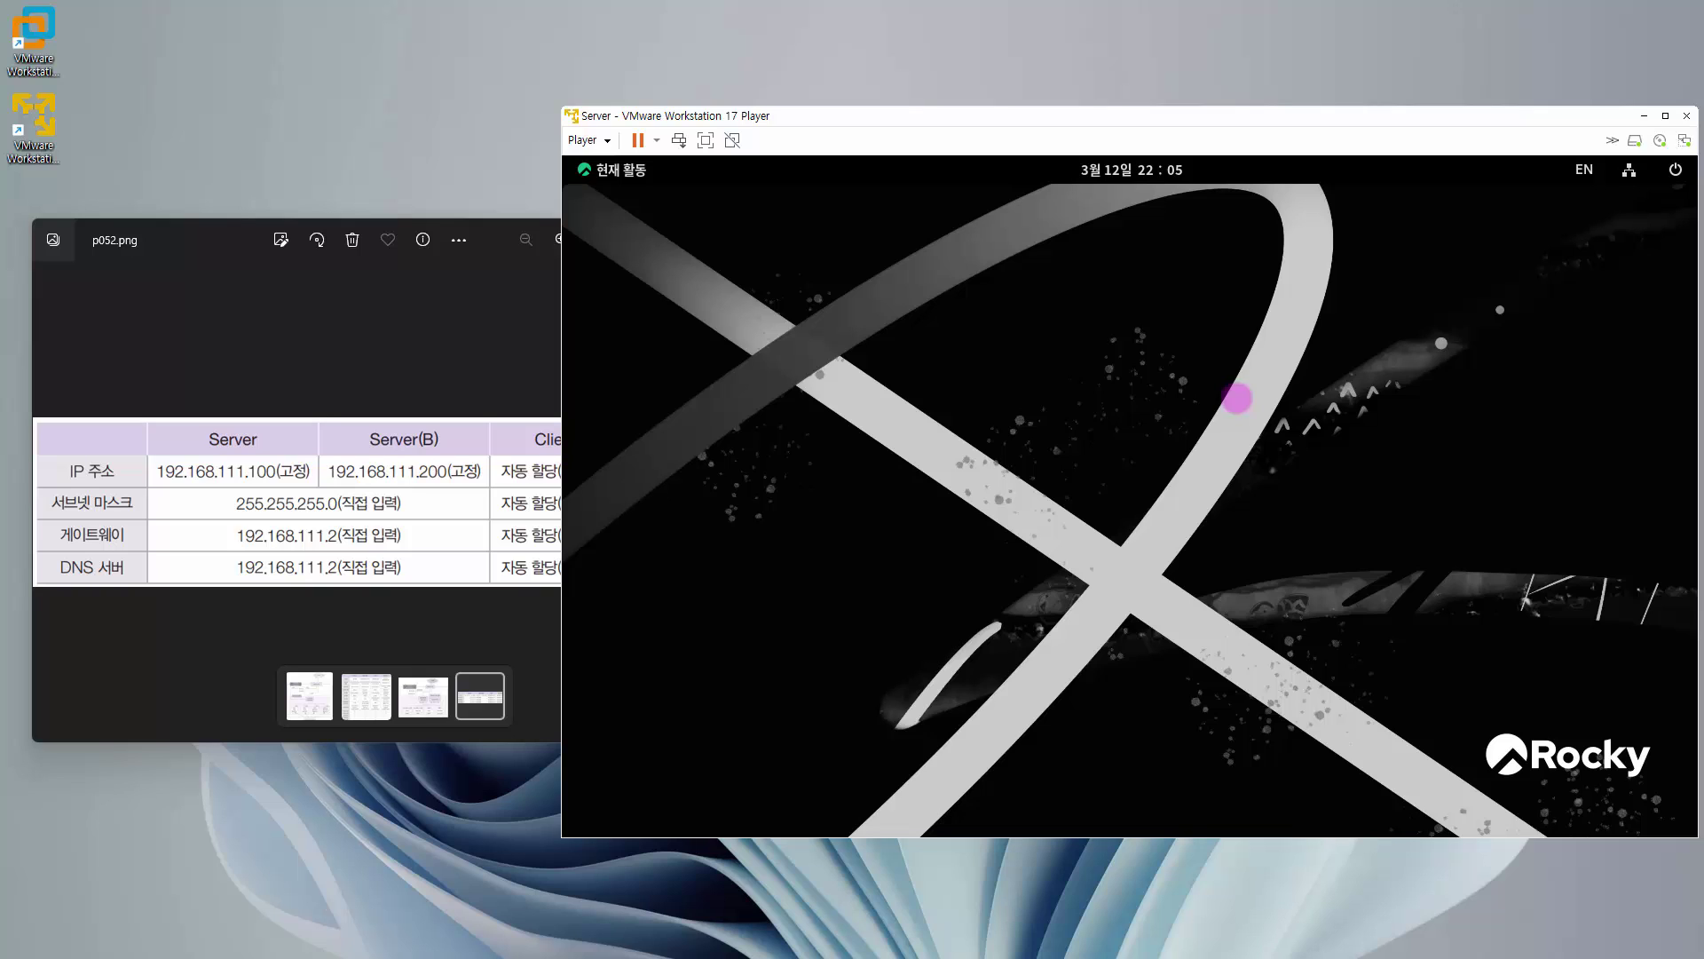
{"action": "key", "text": "super+space"}
{"action": "key", "text": "super+space"}
{"action": "key", "text": "super"}
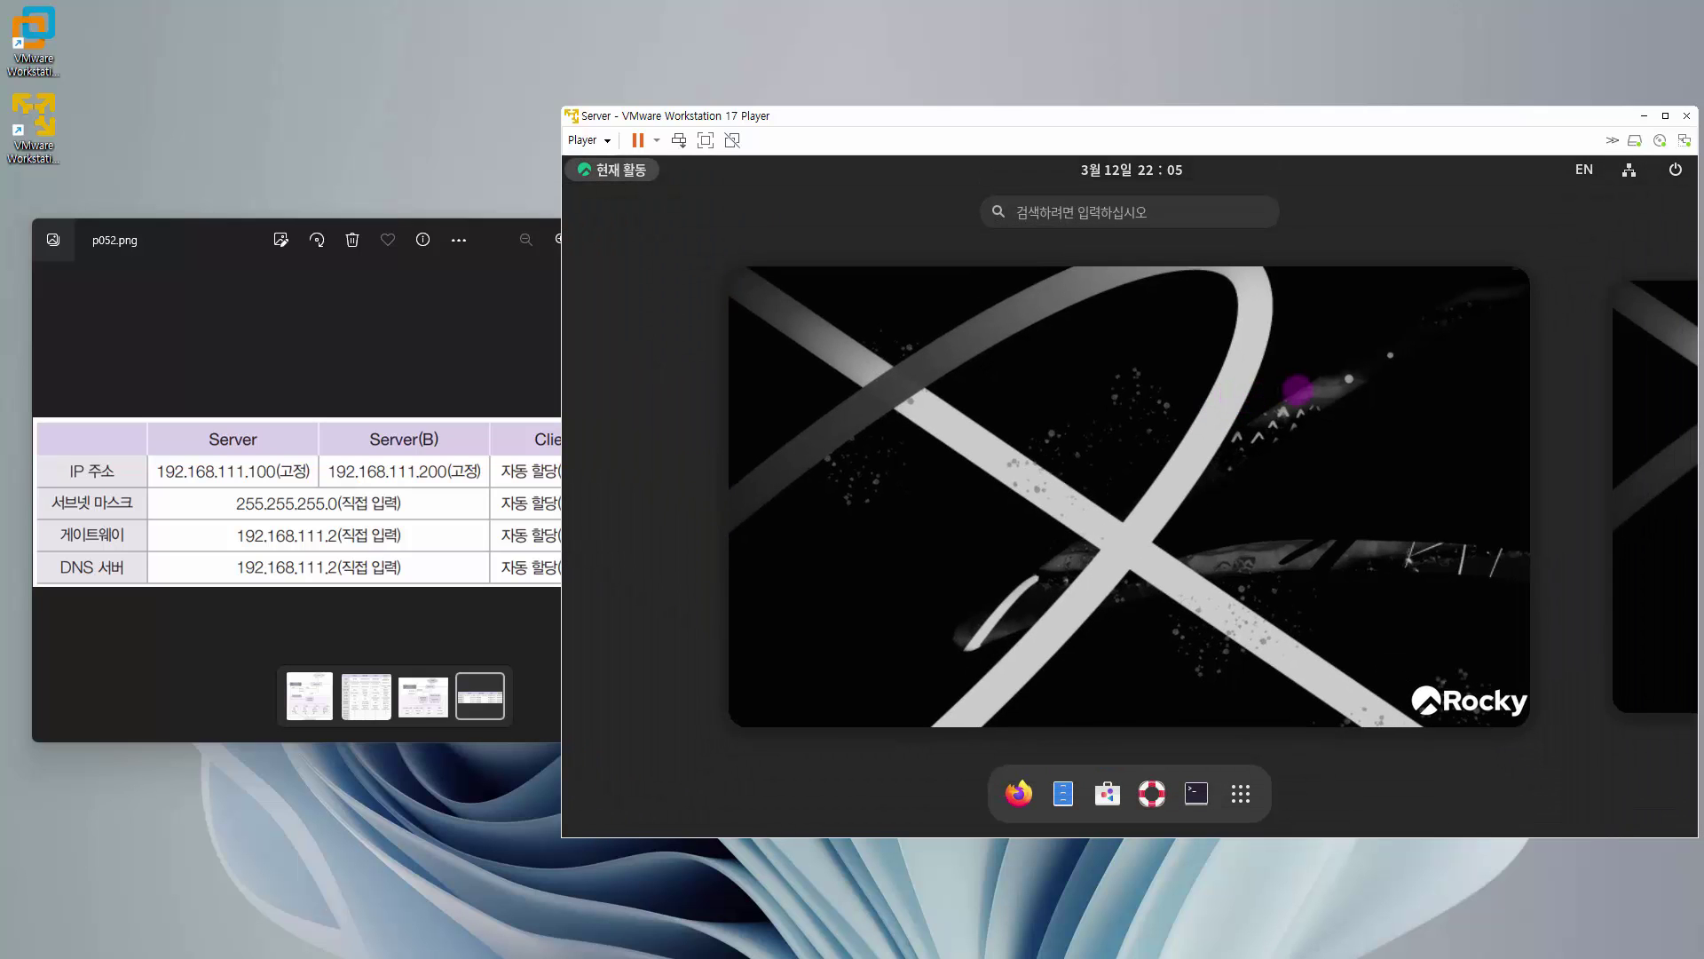
{"action": "key", "text": "super"}
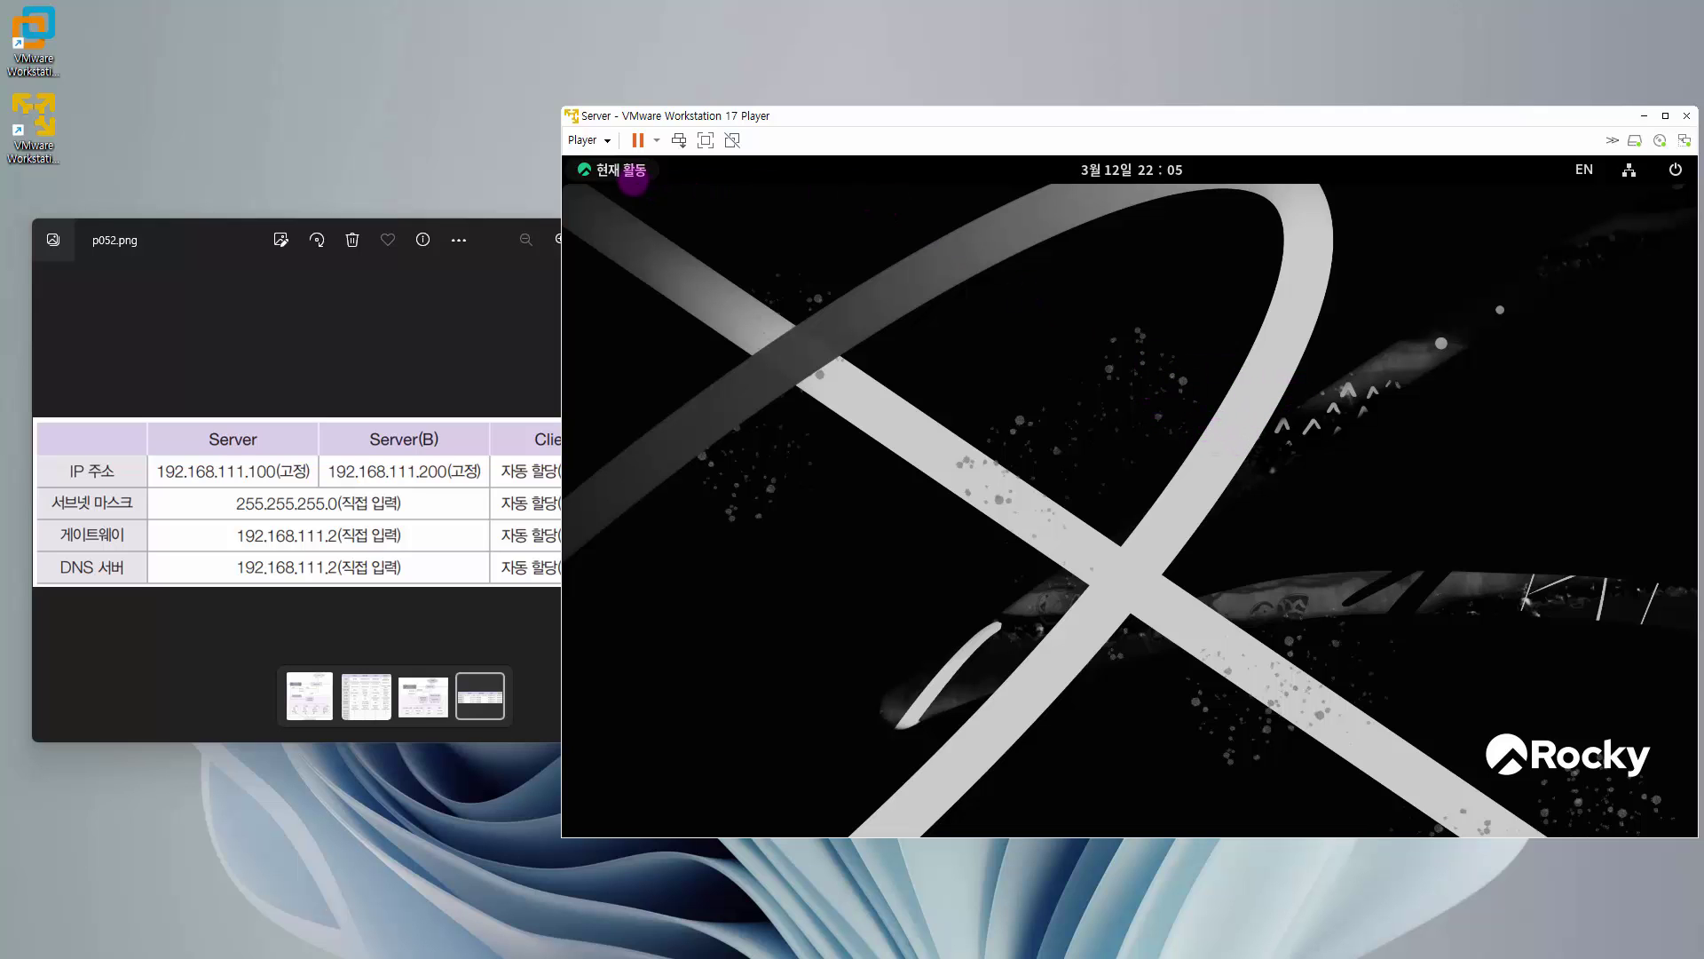
- In a new terminal, enter the word 'English' and a Korean test line, then clear the screen
{"action": "left_click", "coordinate": [632, 180]}
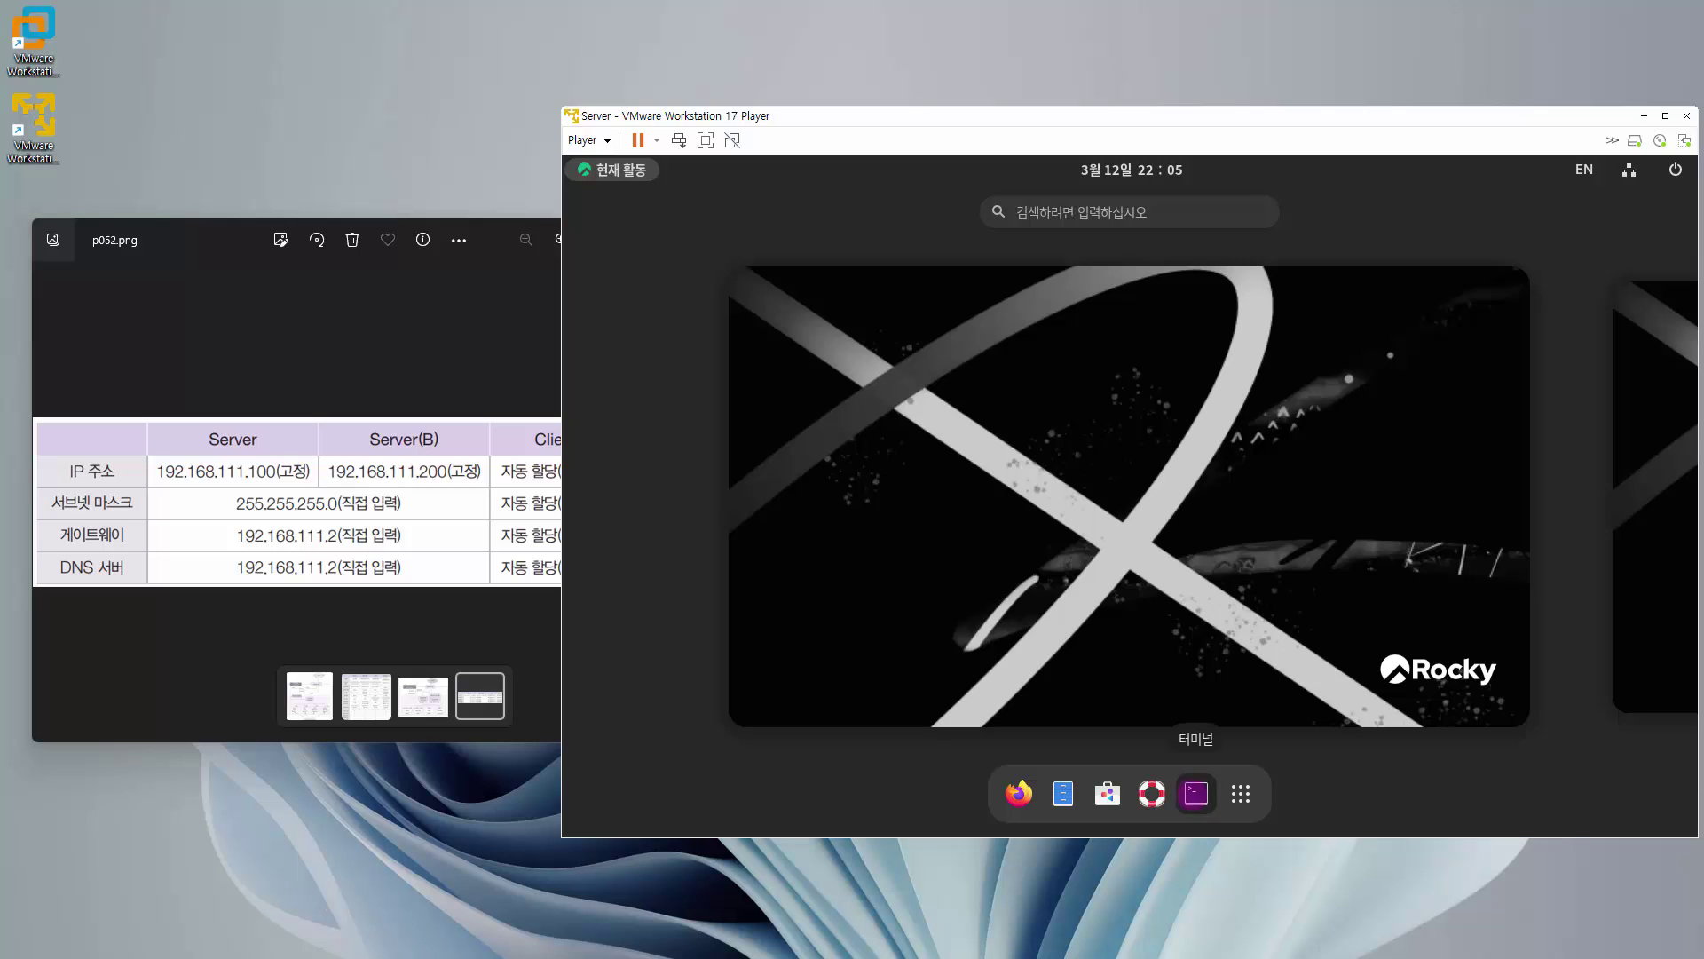
{"action": "left_click", "coordinate": [1196, 793]}
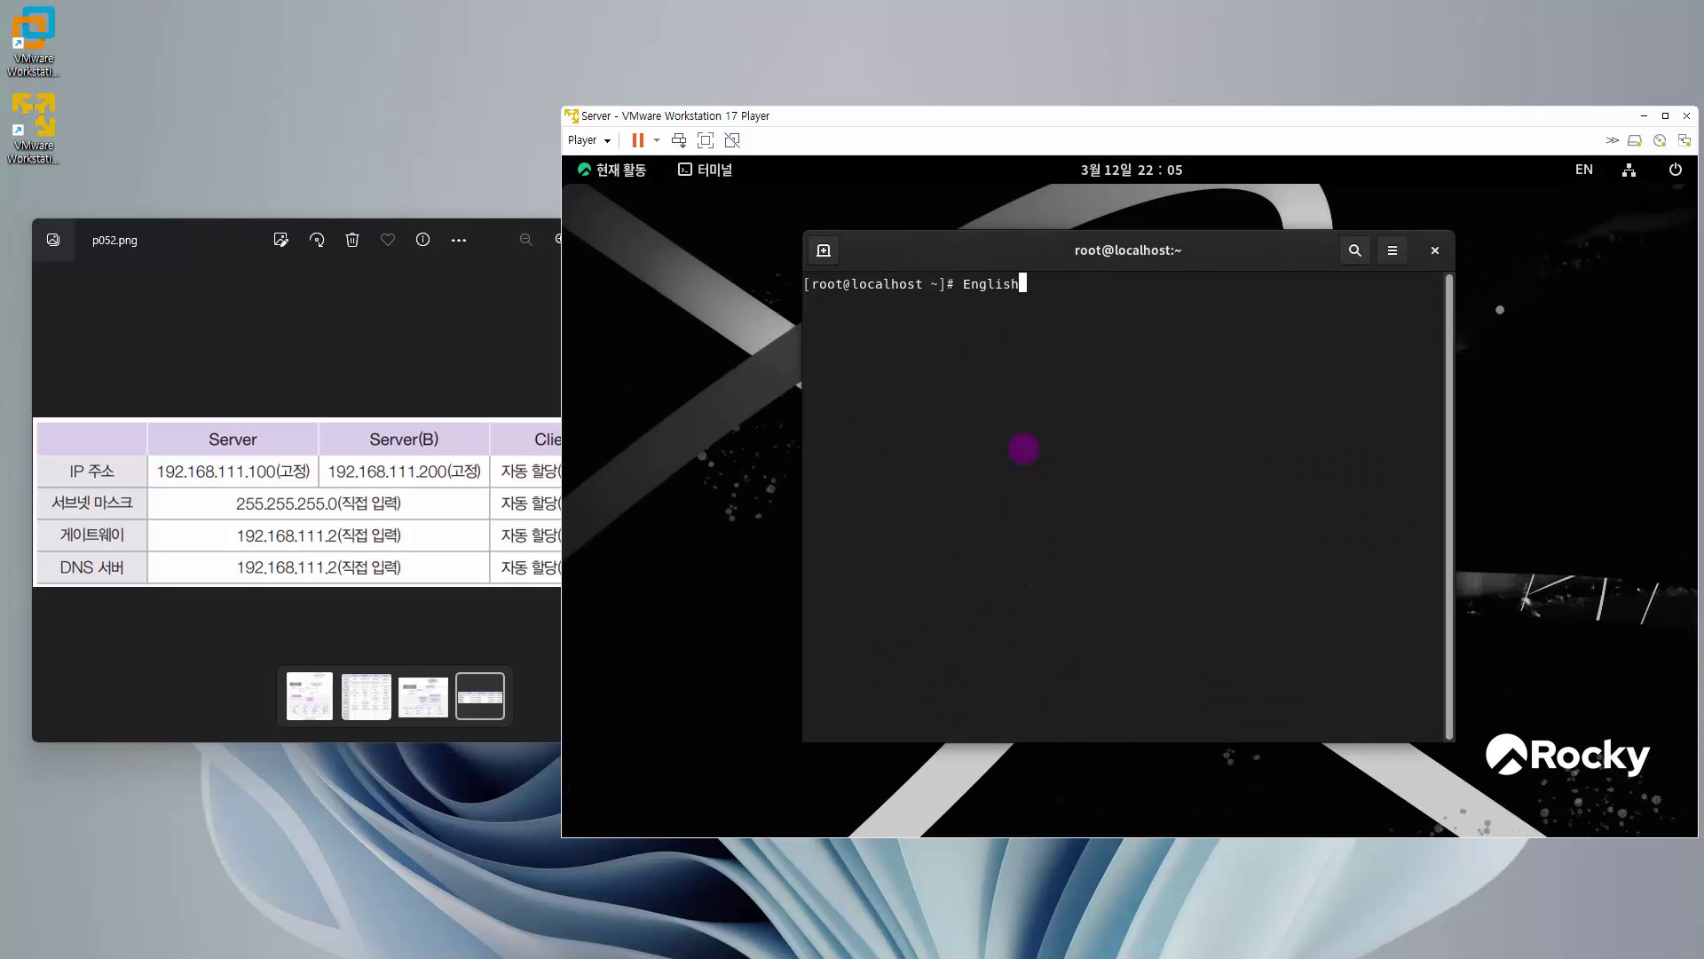
{"action": "type", "text": "English"}
{"action": "key", "text": "Return"}
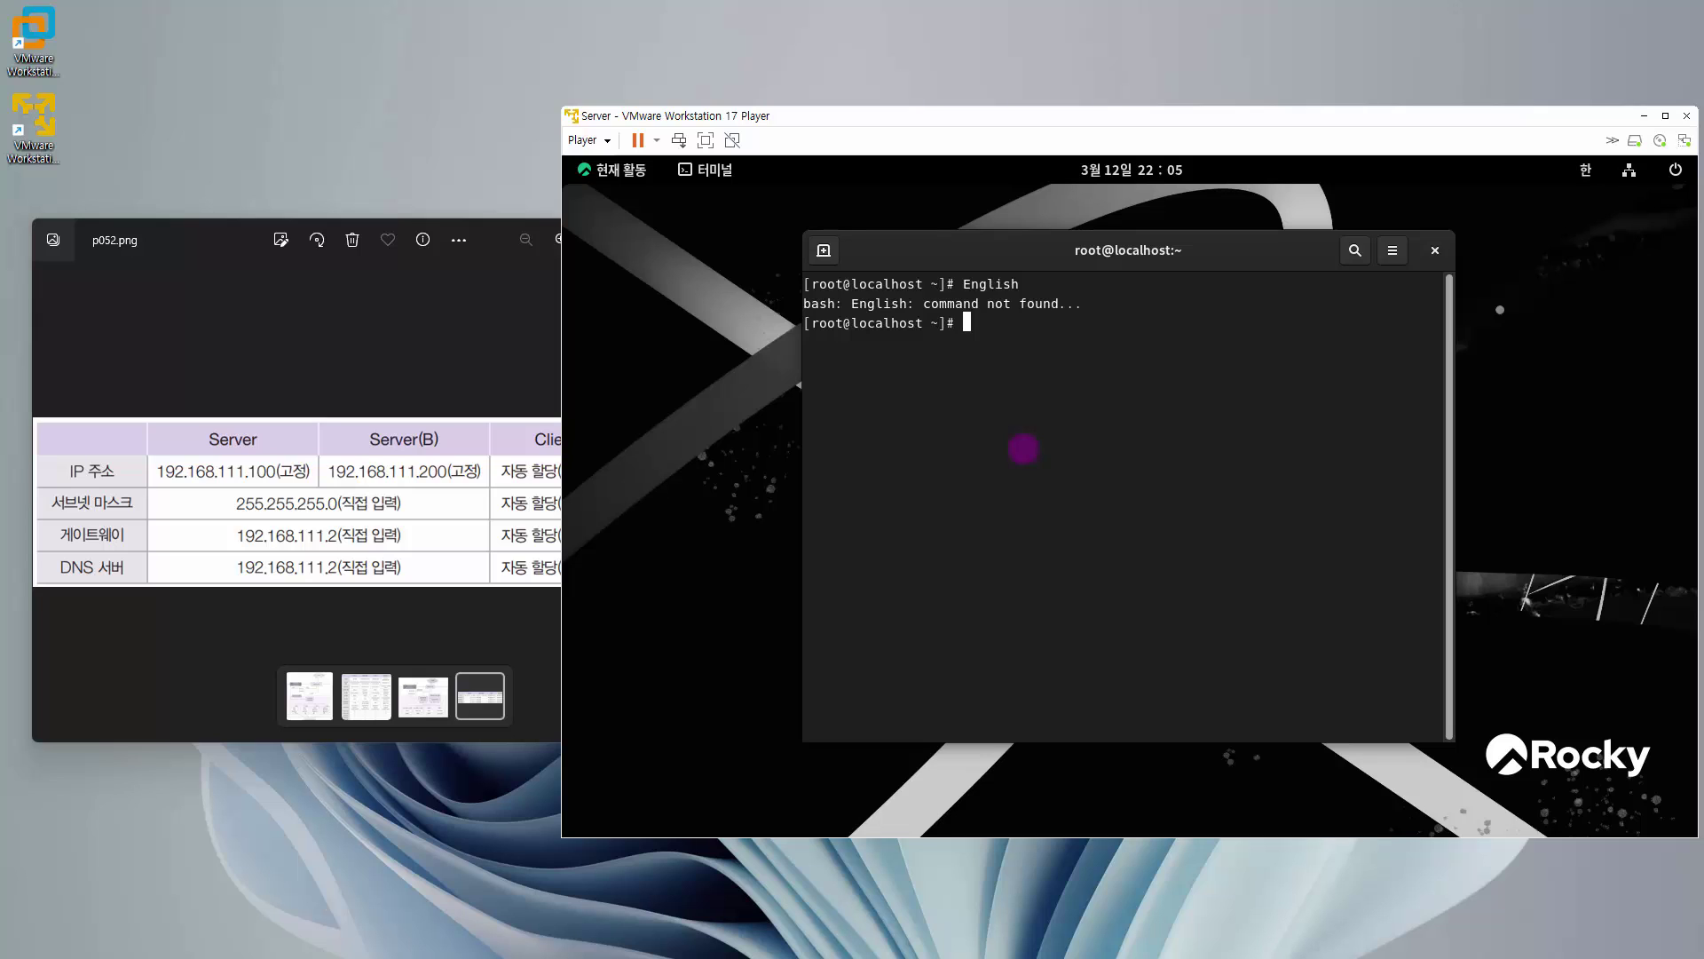
{"action": "type", "text": "ㅎ"}
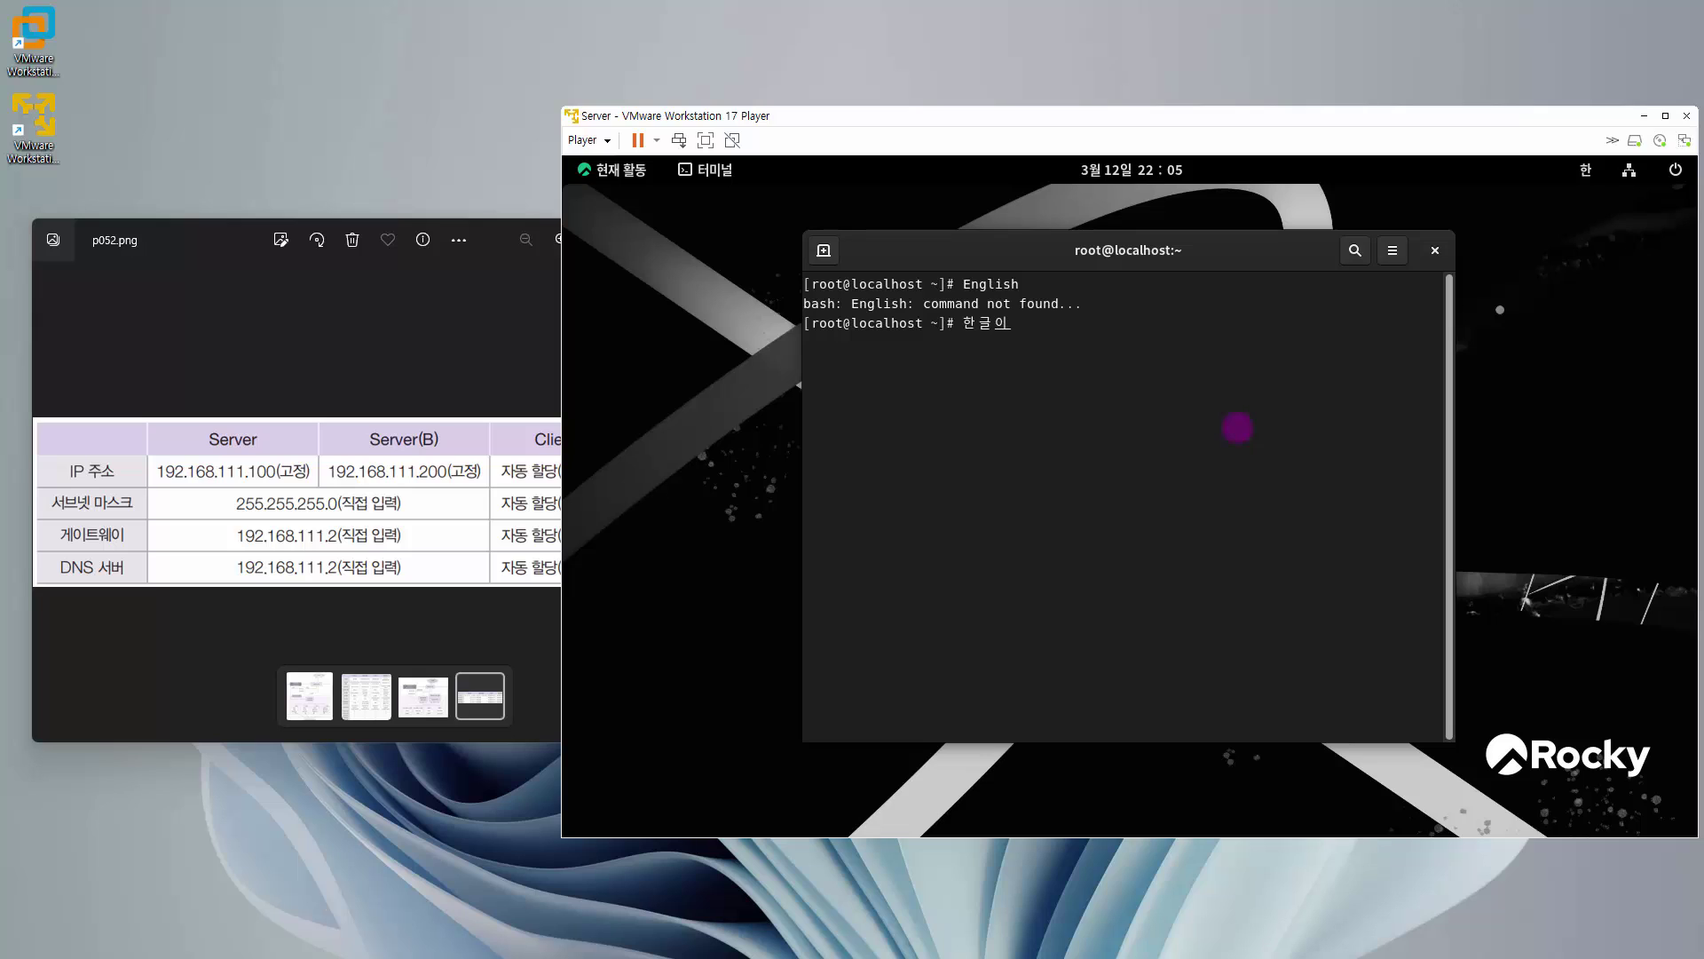
{"action": "key", "text": "Return"}
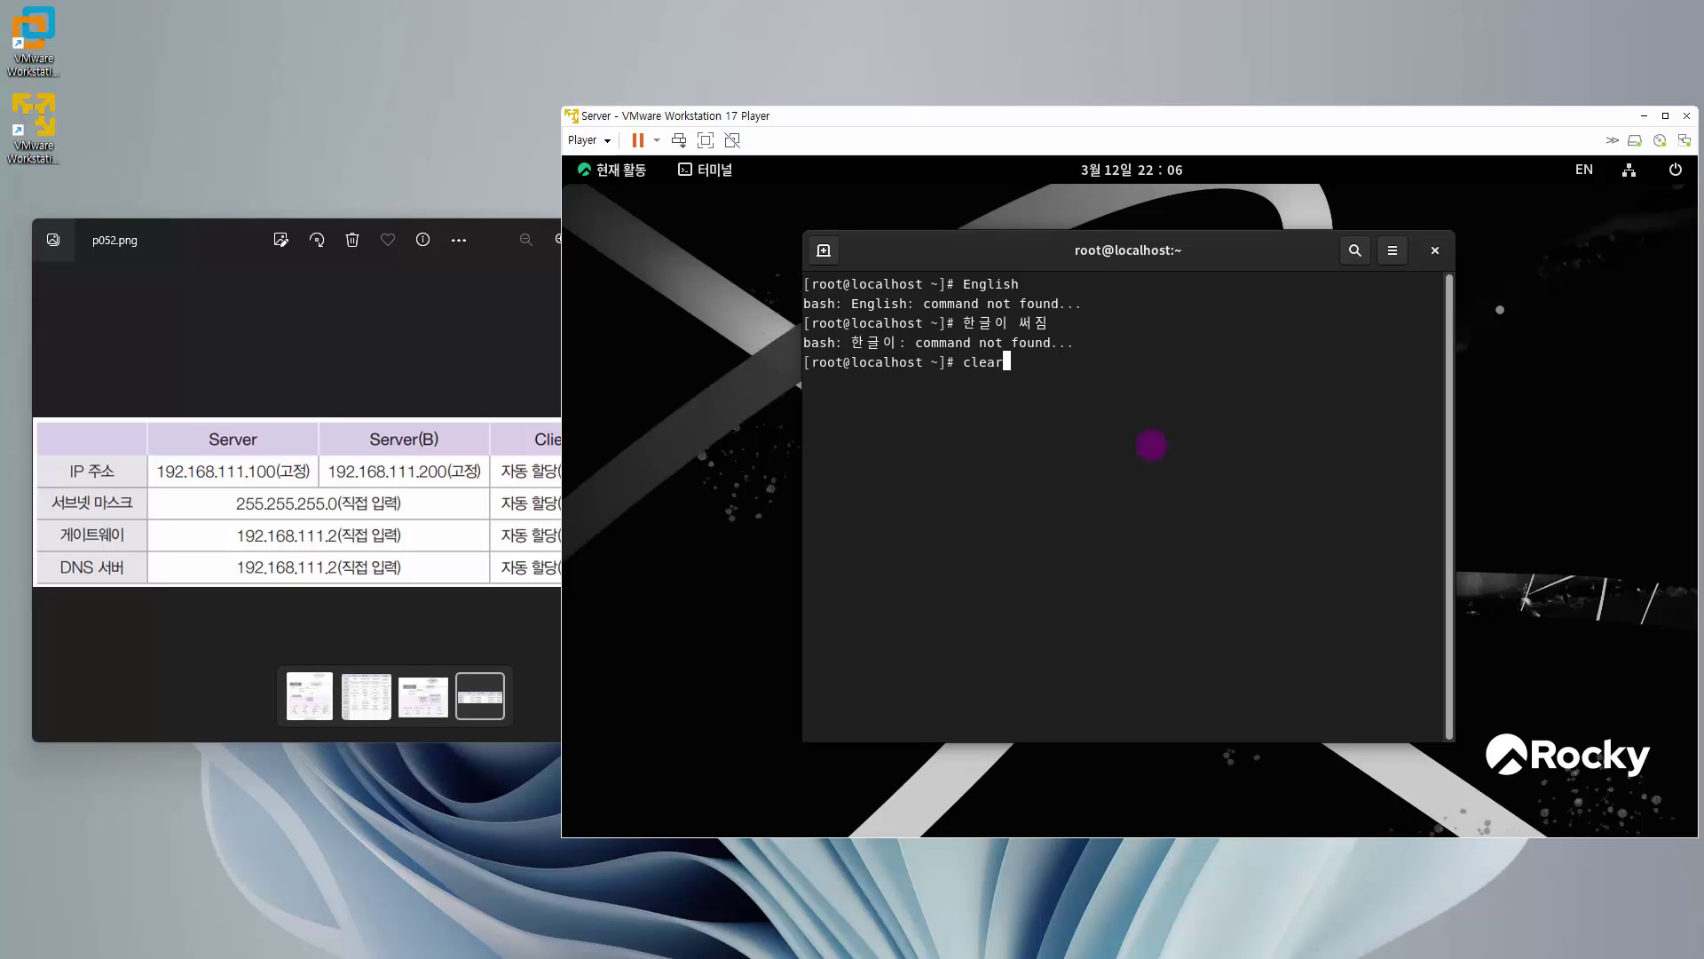
{"action": "key", "text": "Return"}
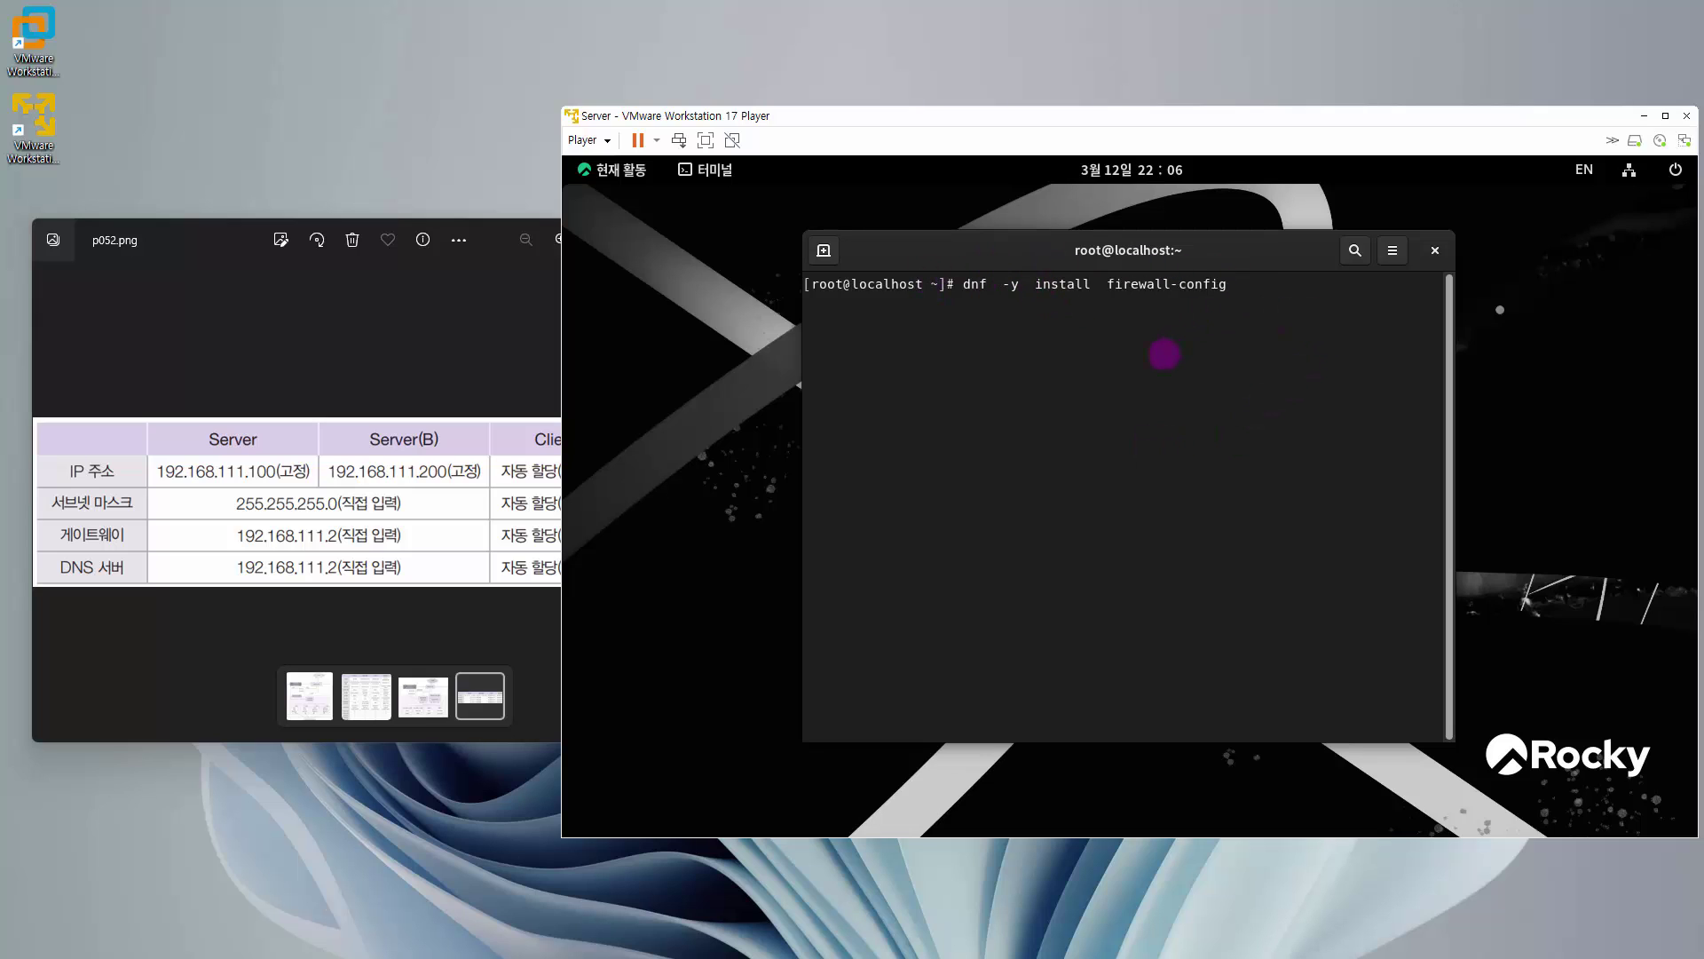
- Run 'dnf -y install firewall-config', then exit the terminal once it completes
{"action": "key", "text": "Return"}
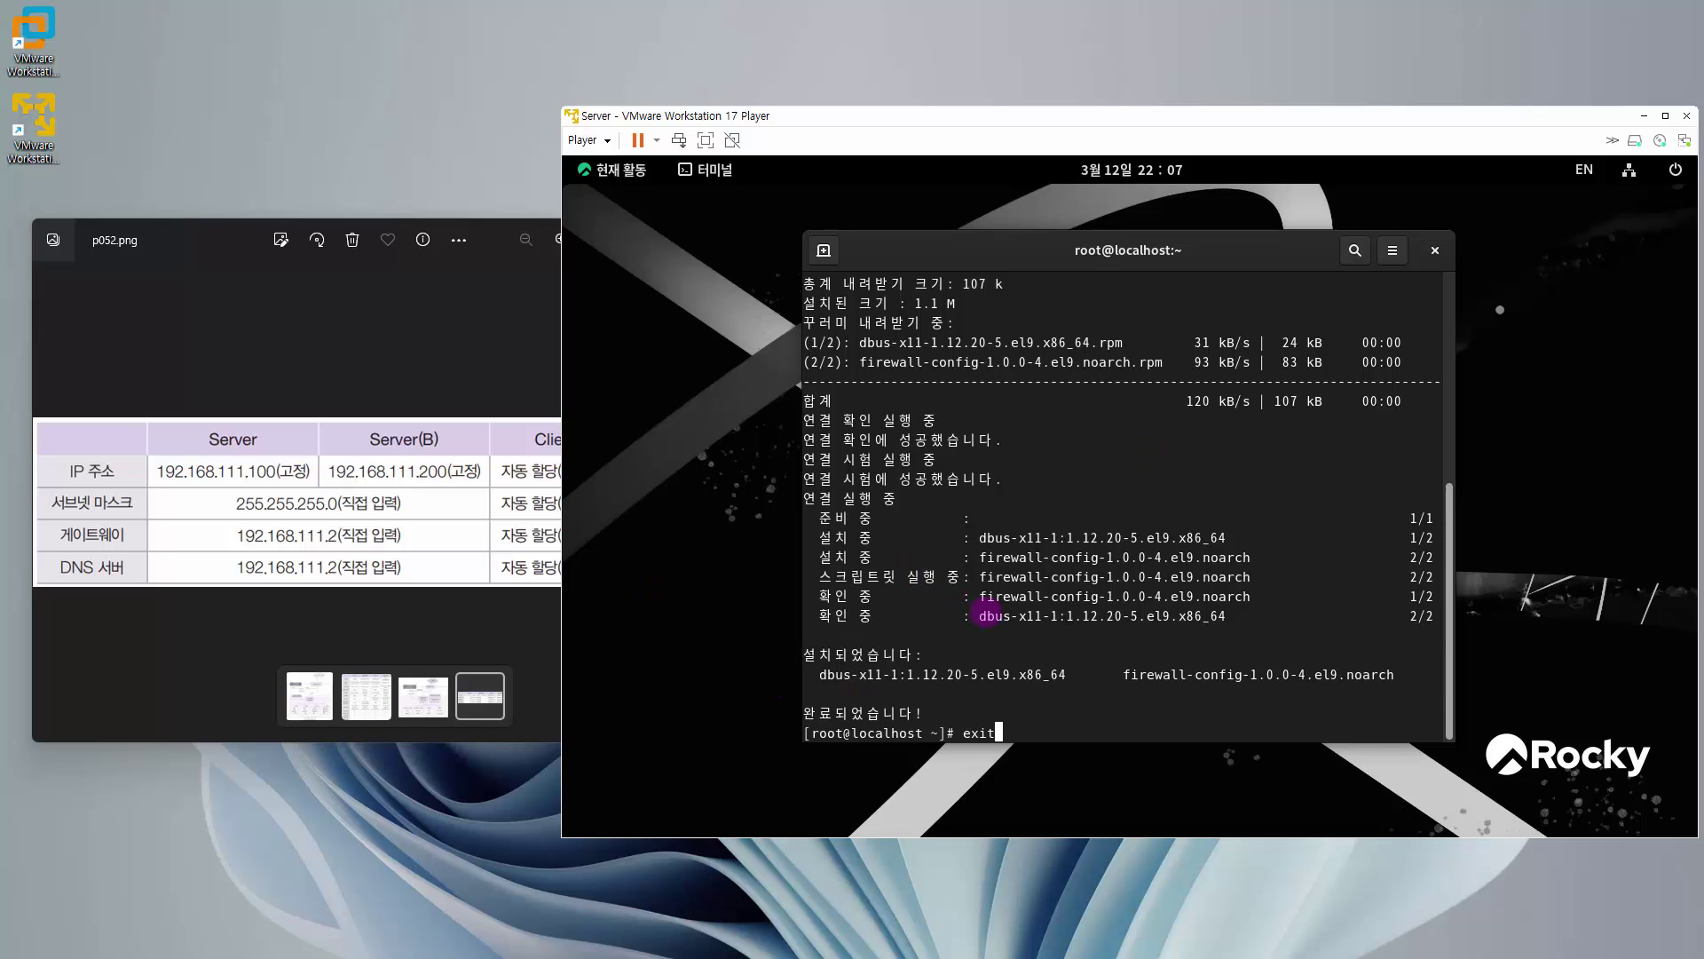
{"action": "key", "text": "Return"}
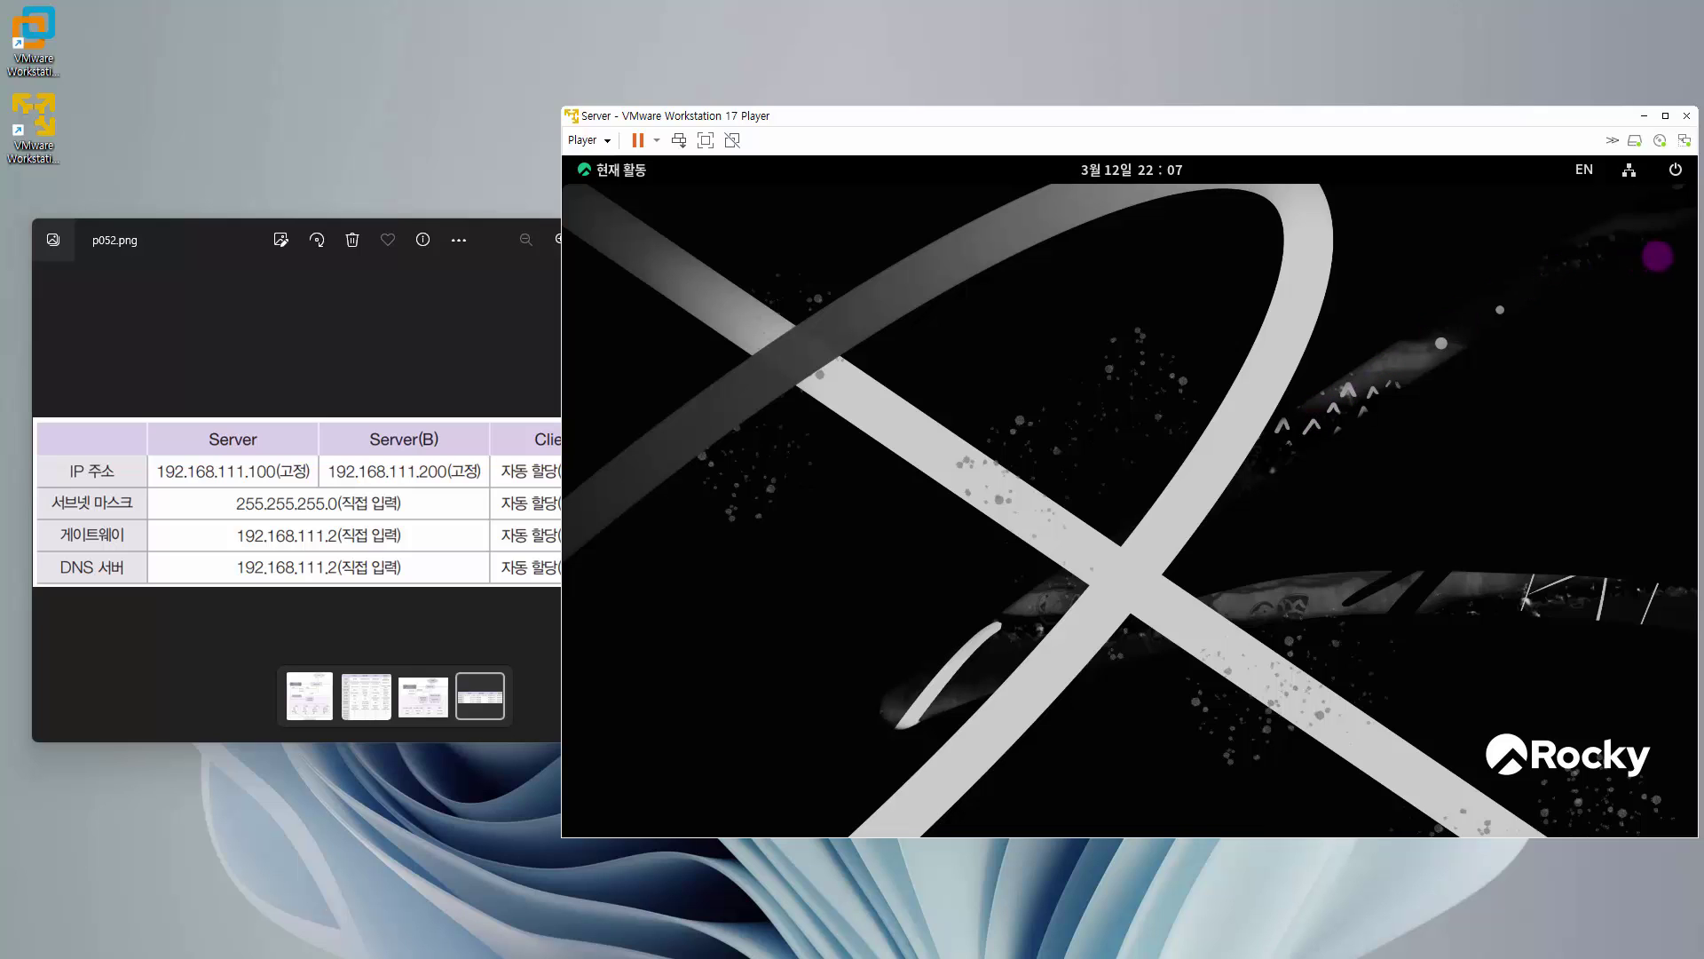
- From Settings' 정보 page, open 소프트웨어 업데이트 to list pending updates like Firefox 102.8.0
{"action": "left_click", "coordinate": [1656, 171]}
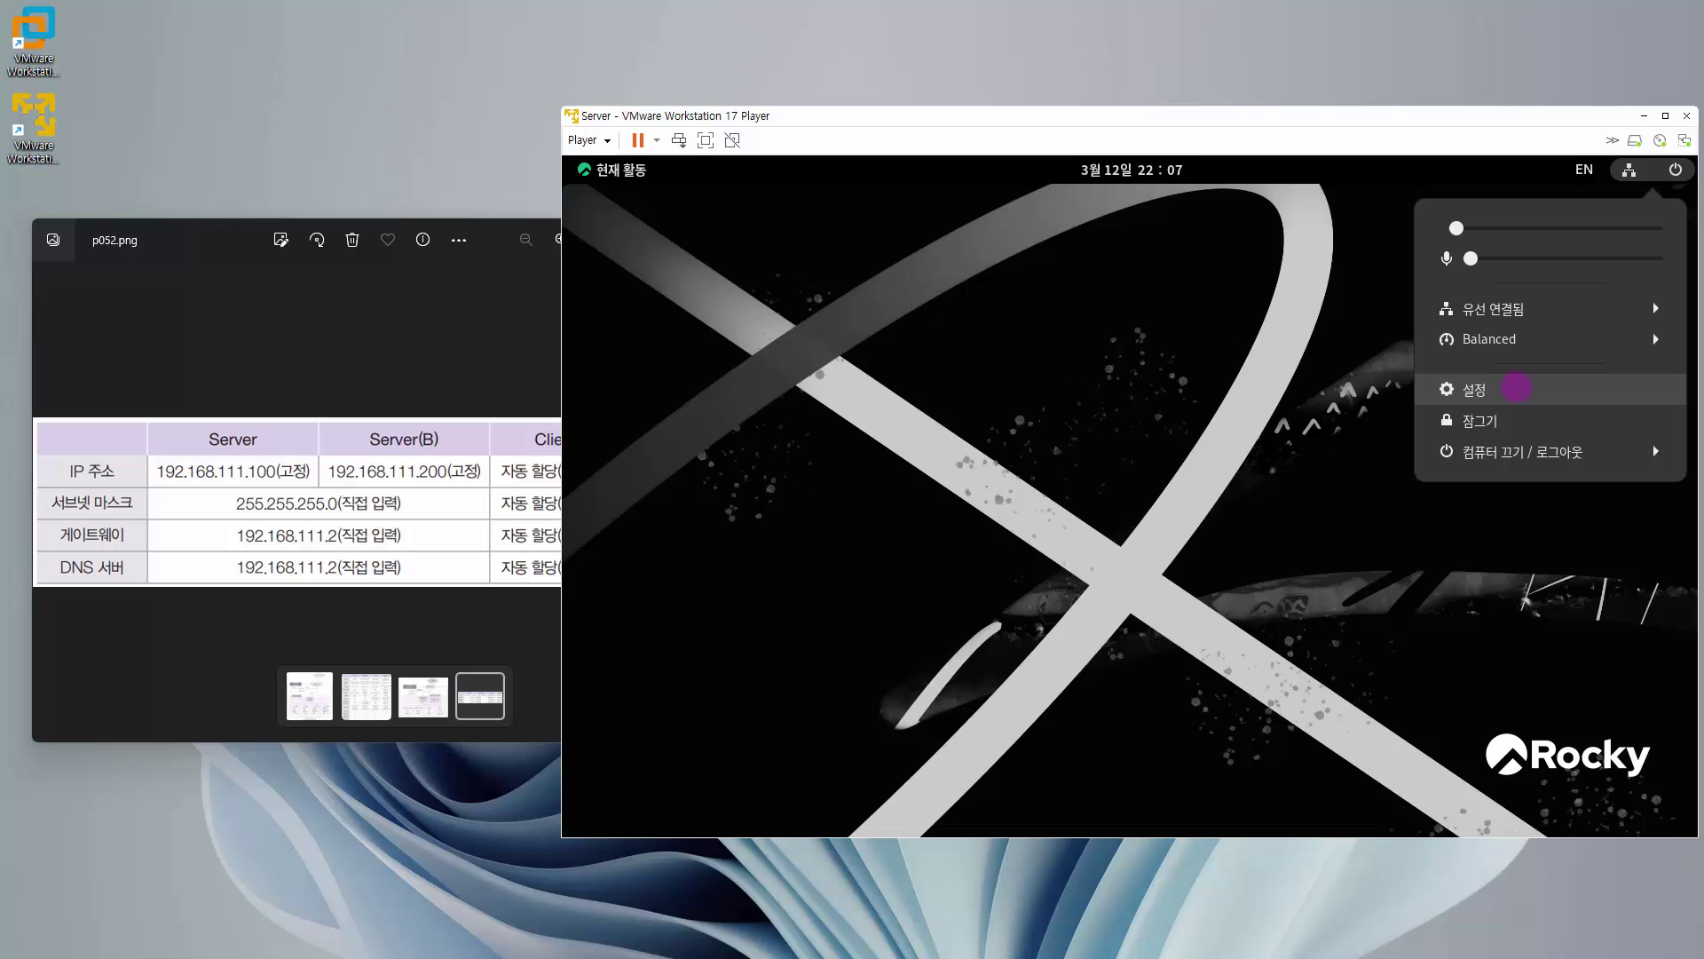
{"action": "left_click", "coordinate": [1516, 388]}
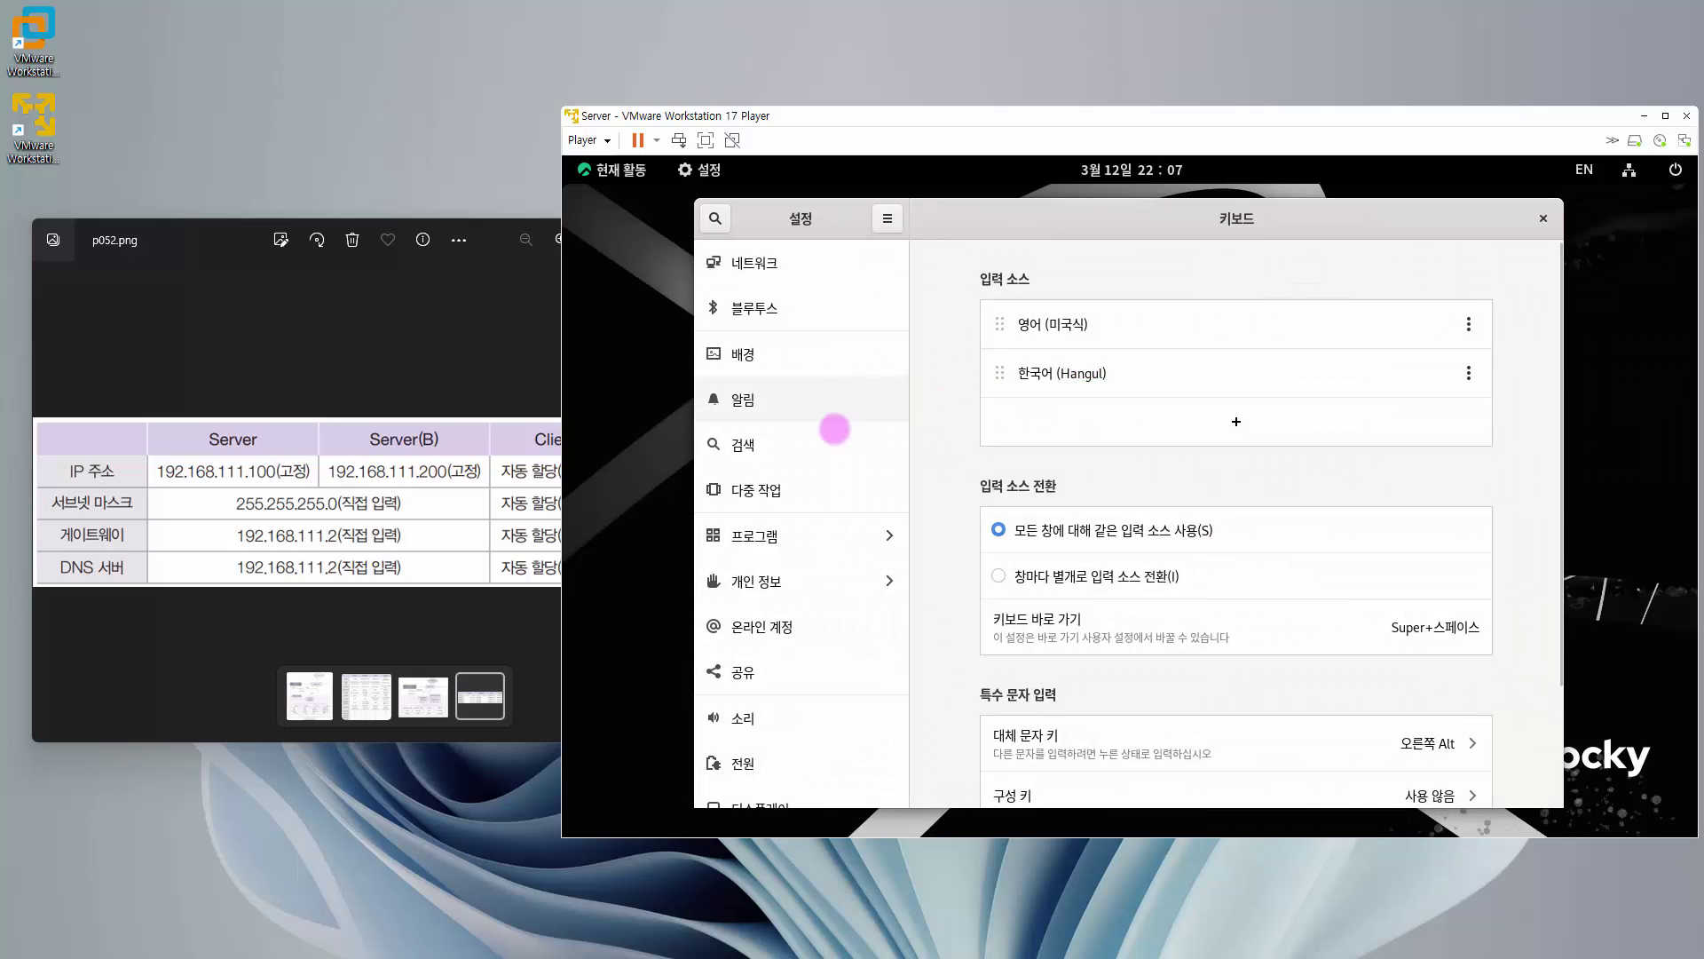
{"action": "scroll", "coordinate": [817, 424], "scroll_direction": "down", "scroll_amount": 6}
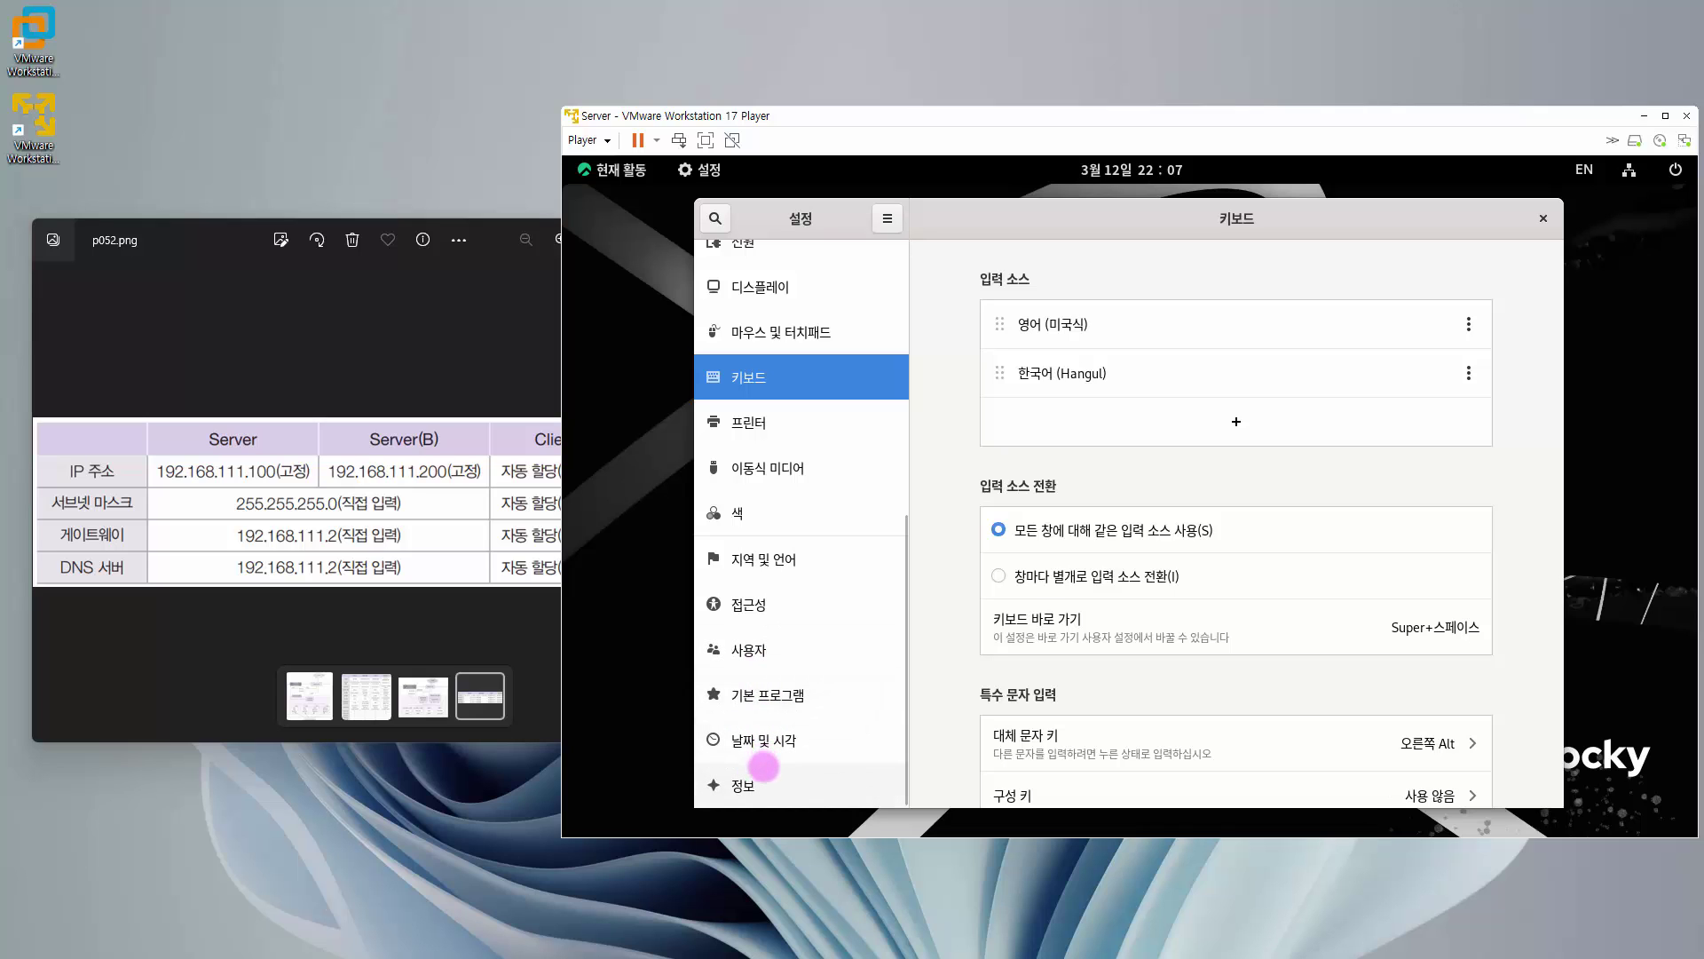
{"action": "left_click", "coordinate": [763, 770]}
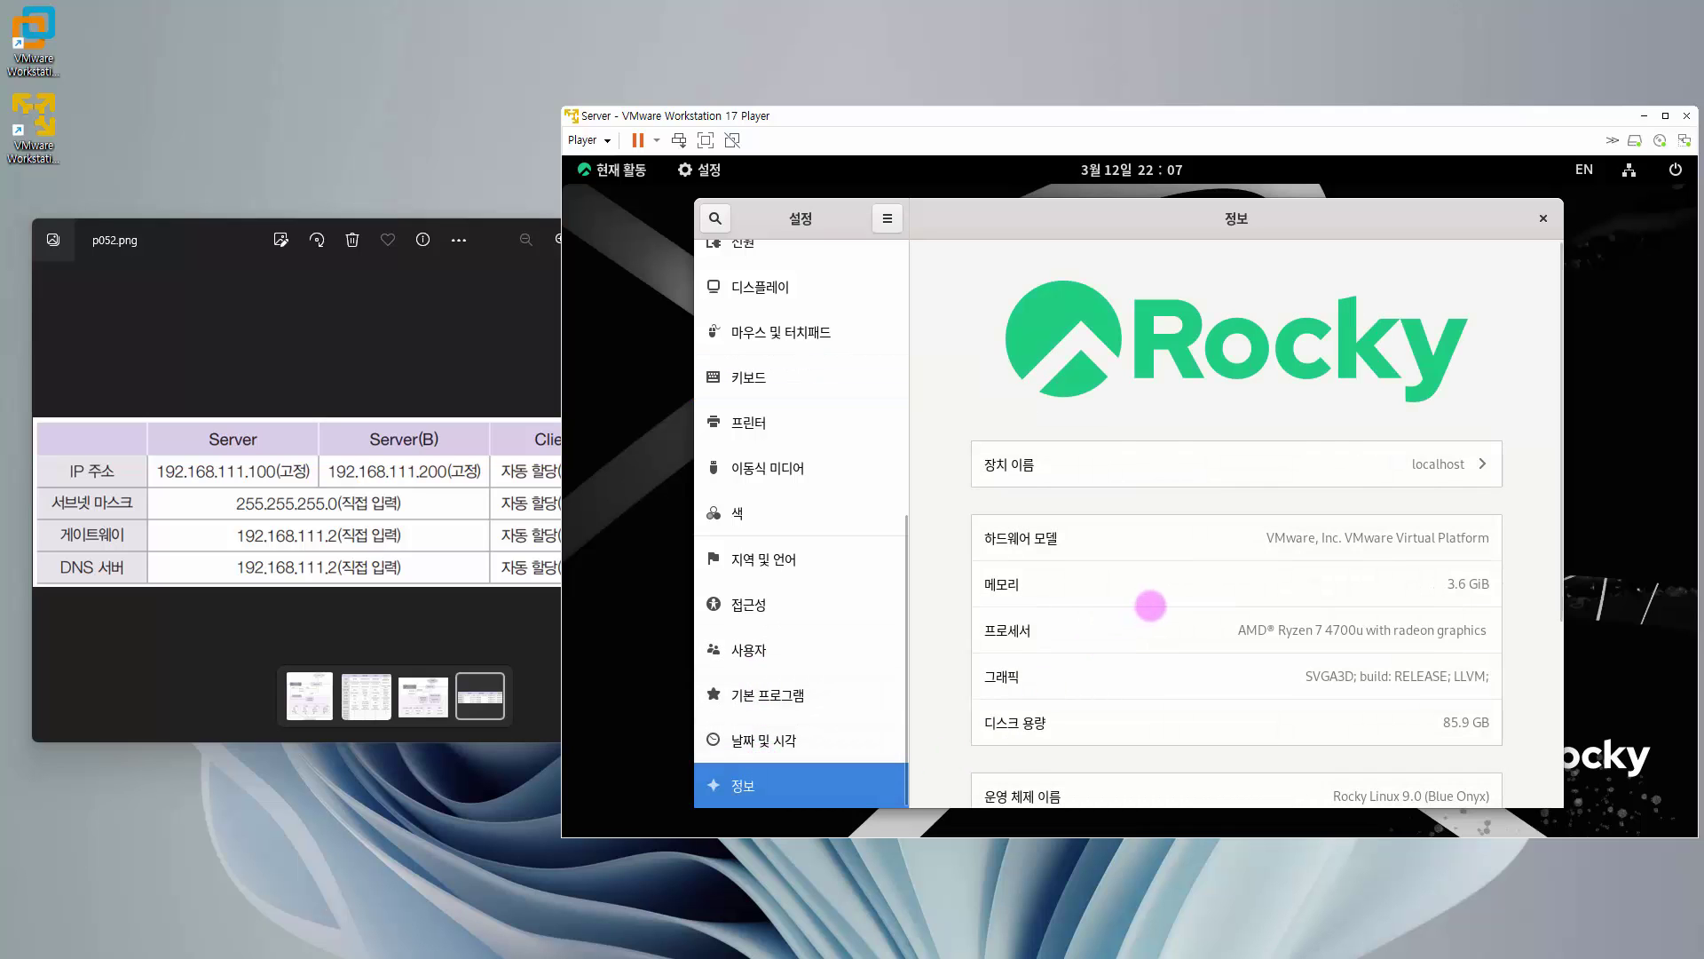
{"action": "scroll", "coordinate": [1150, 606], "scroll_direction": "down", "scroll_amount": 5}
{"action": "scroll", "coordinate": [1150, 606], "scroll_direction": "down", "scroll_amount": 1}
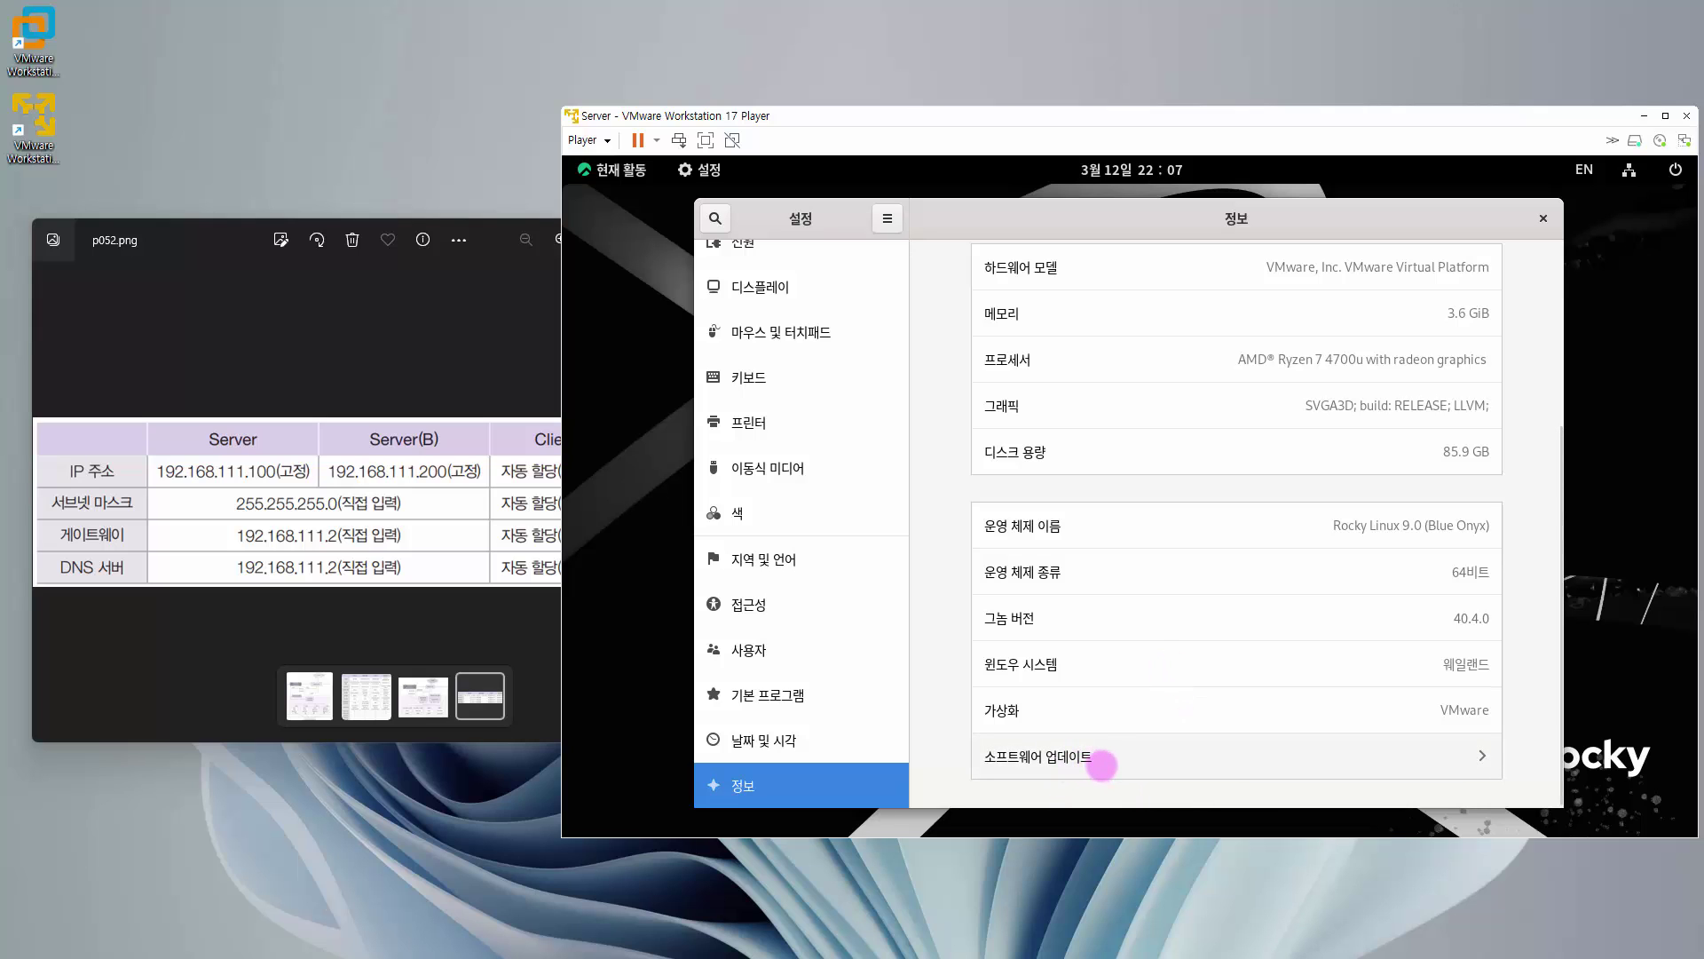
{"action": "left_click", "coordinate": [1101, 765]}
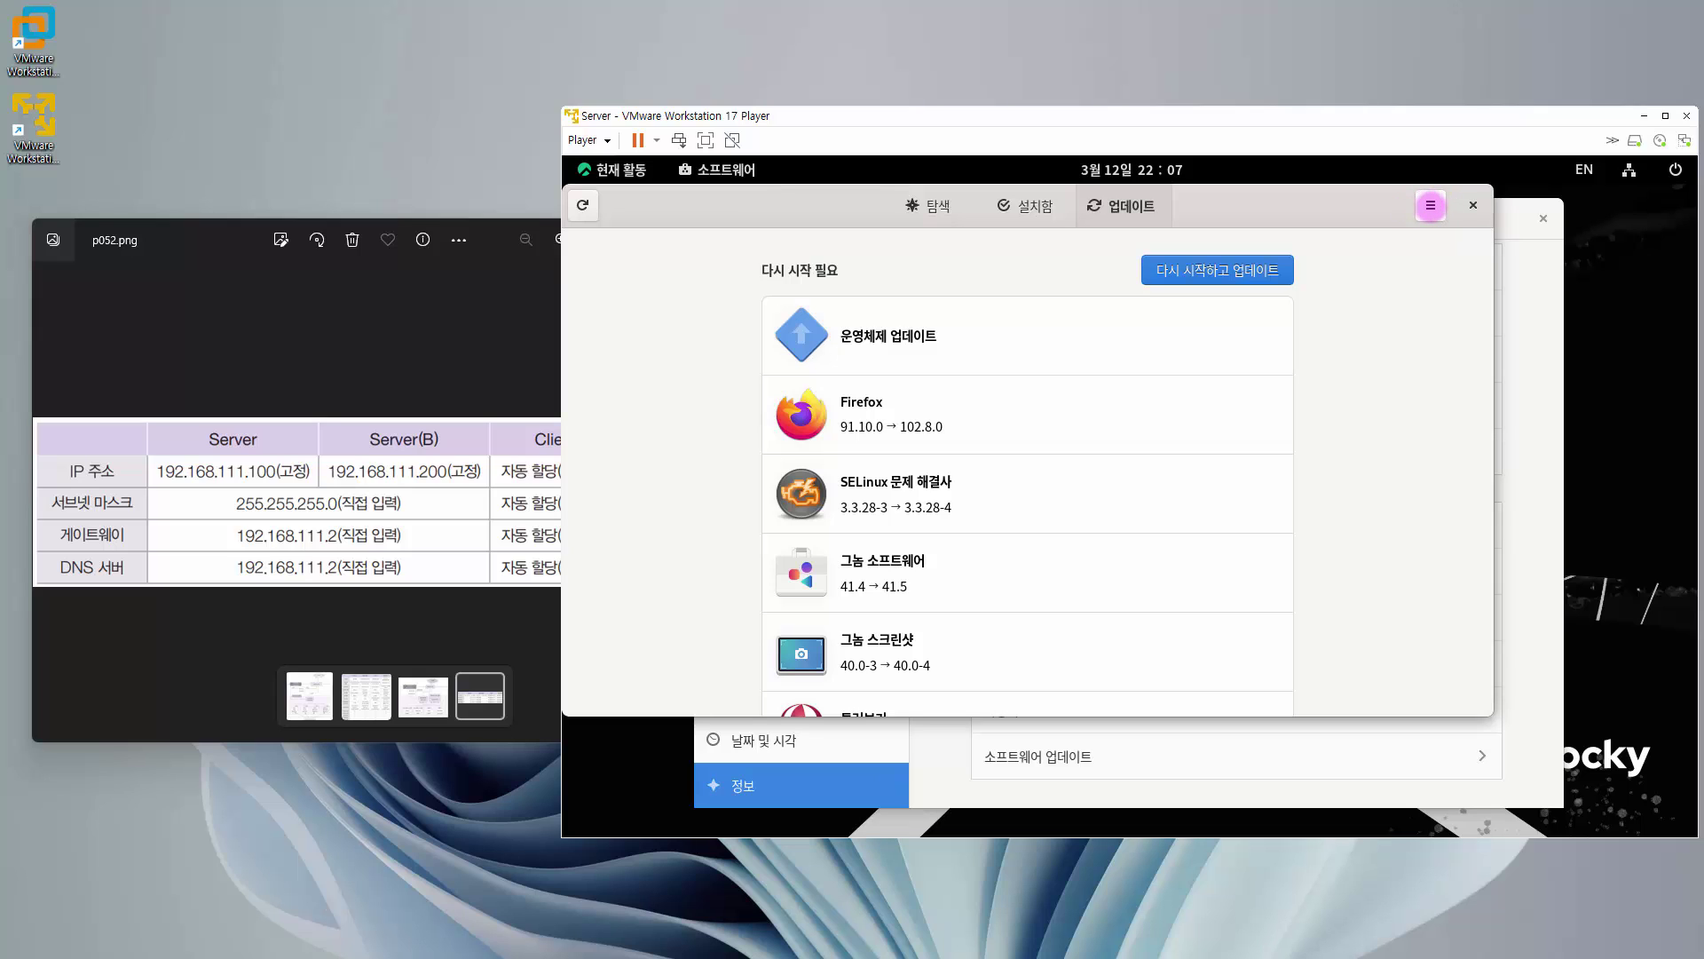
- Switch off 자동 업데이트 알림 in Software's update preferences, then close Software and Settings
{"action": "left_click", "coordinate": [1430, 205]}
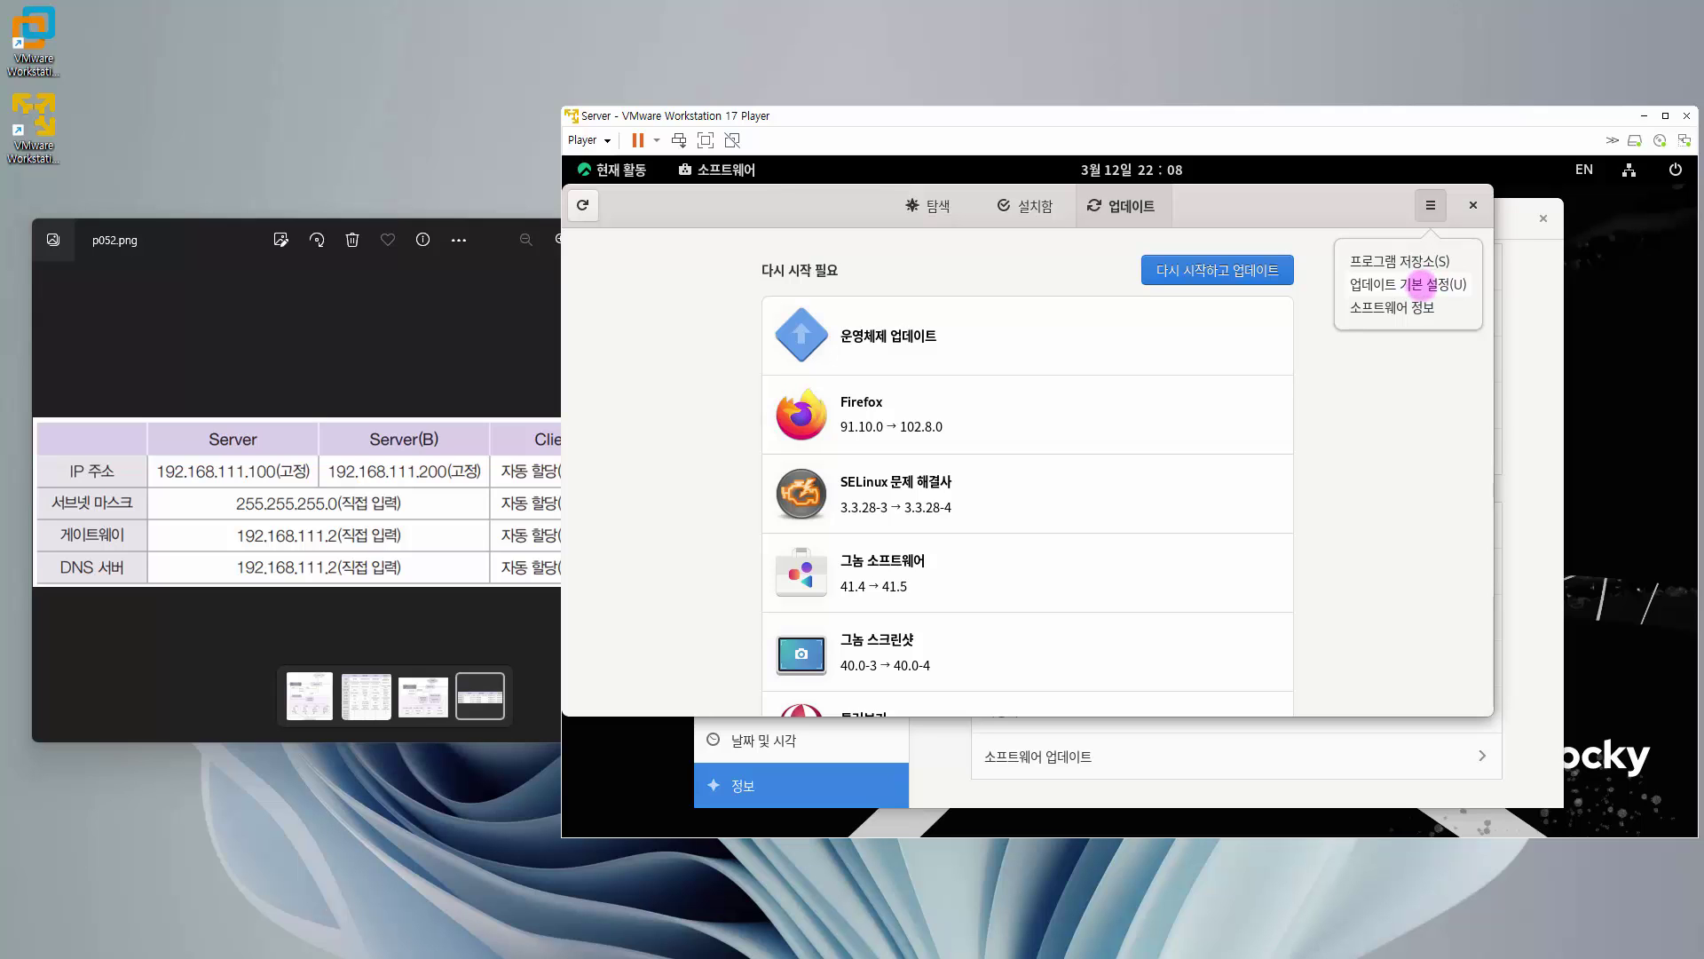
{"action": "left_click", "coordinate": [1421, 284]}
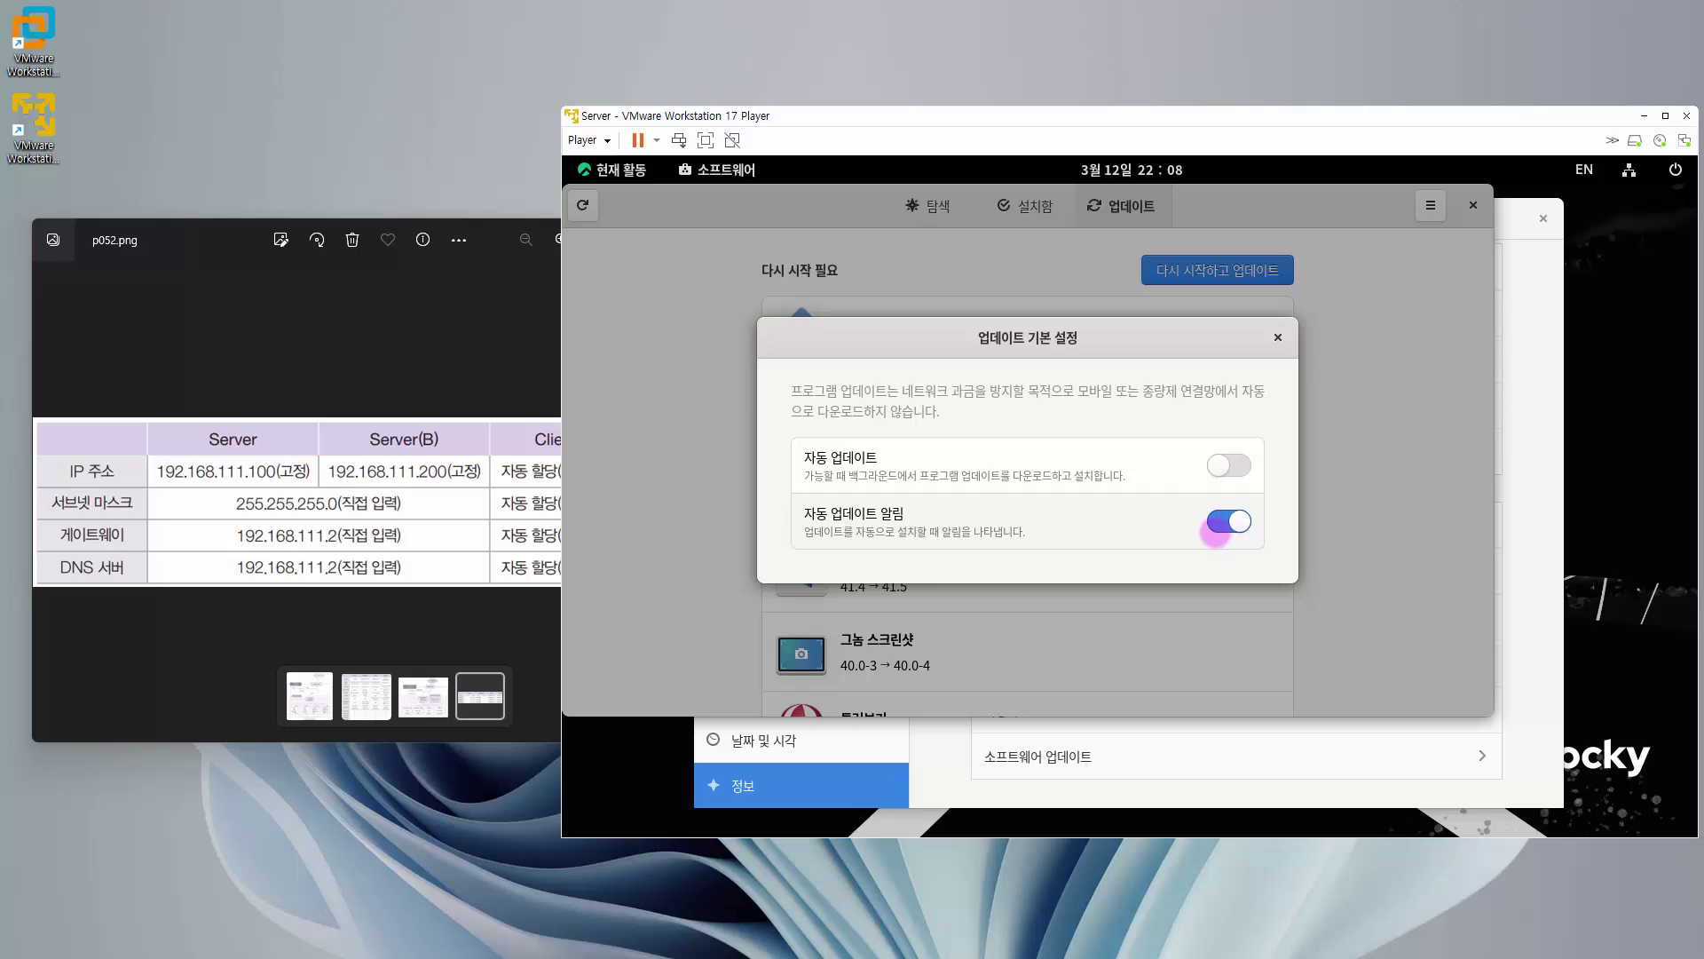
{"action": "left_click", "coordinate": [1227, 522]}
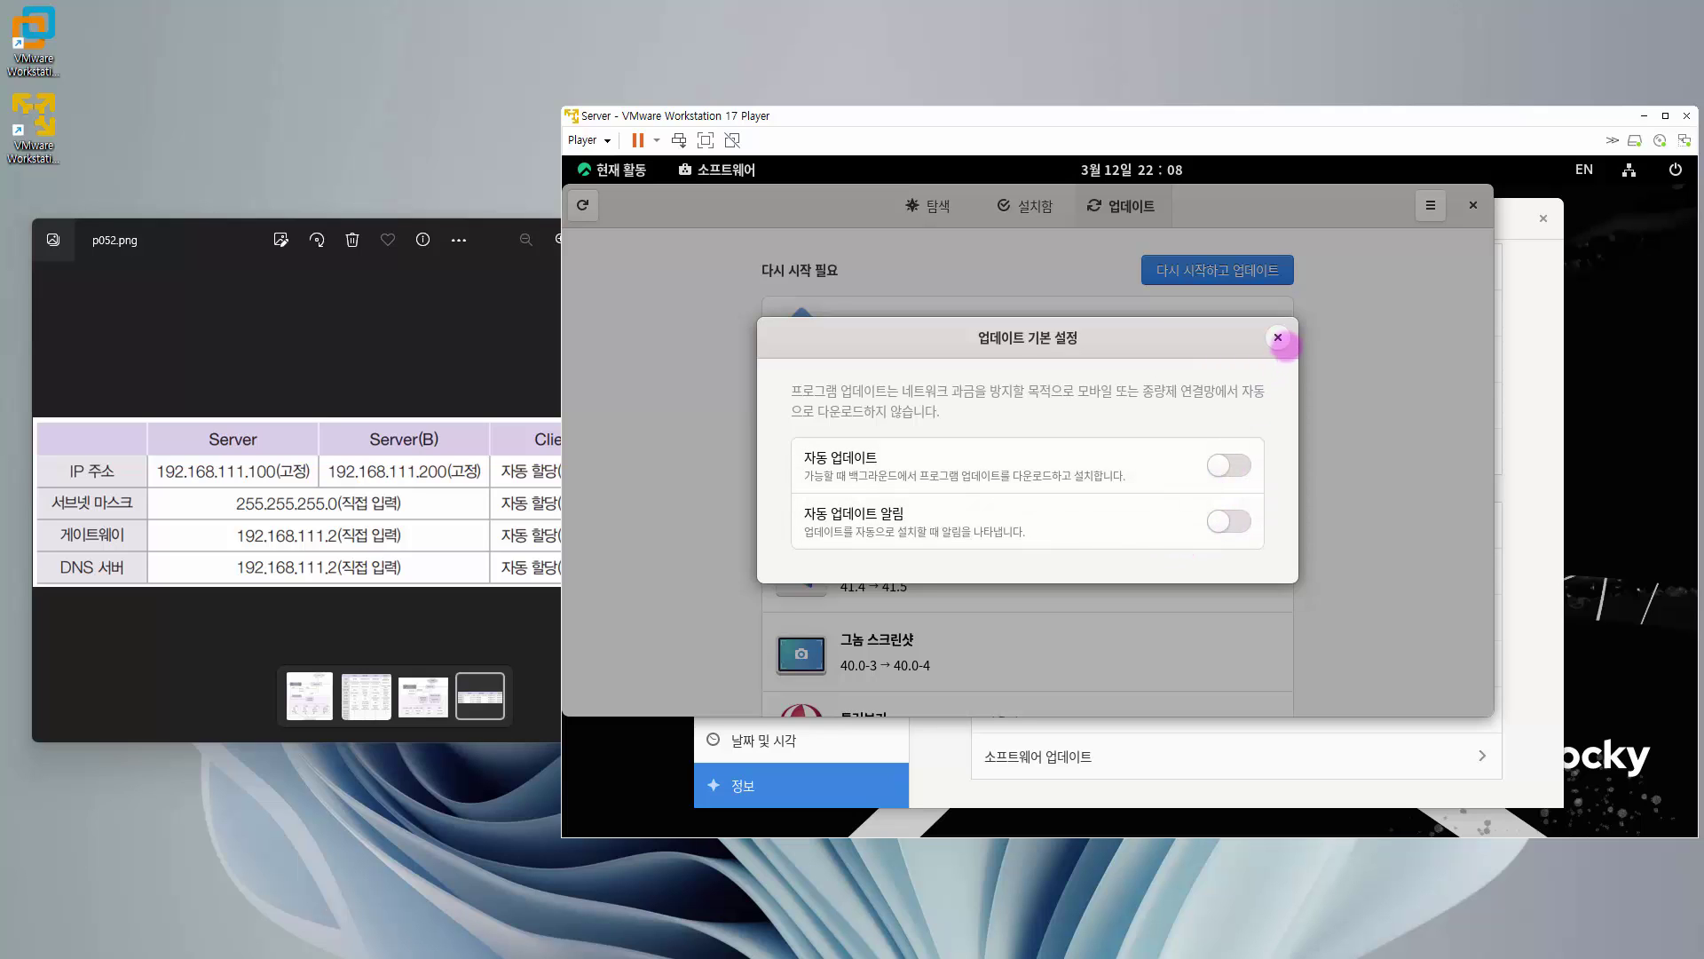
{"action": "left_click", "coordinate": [1279, 338]}
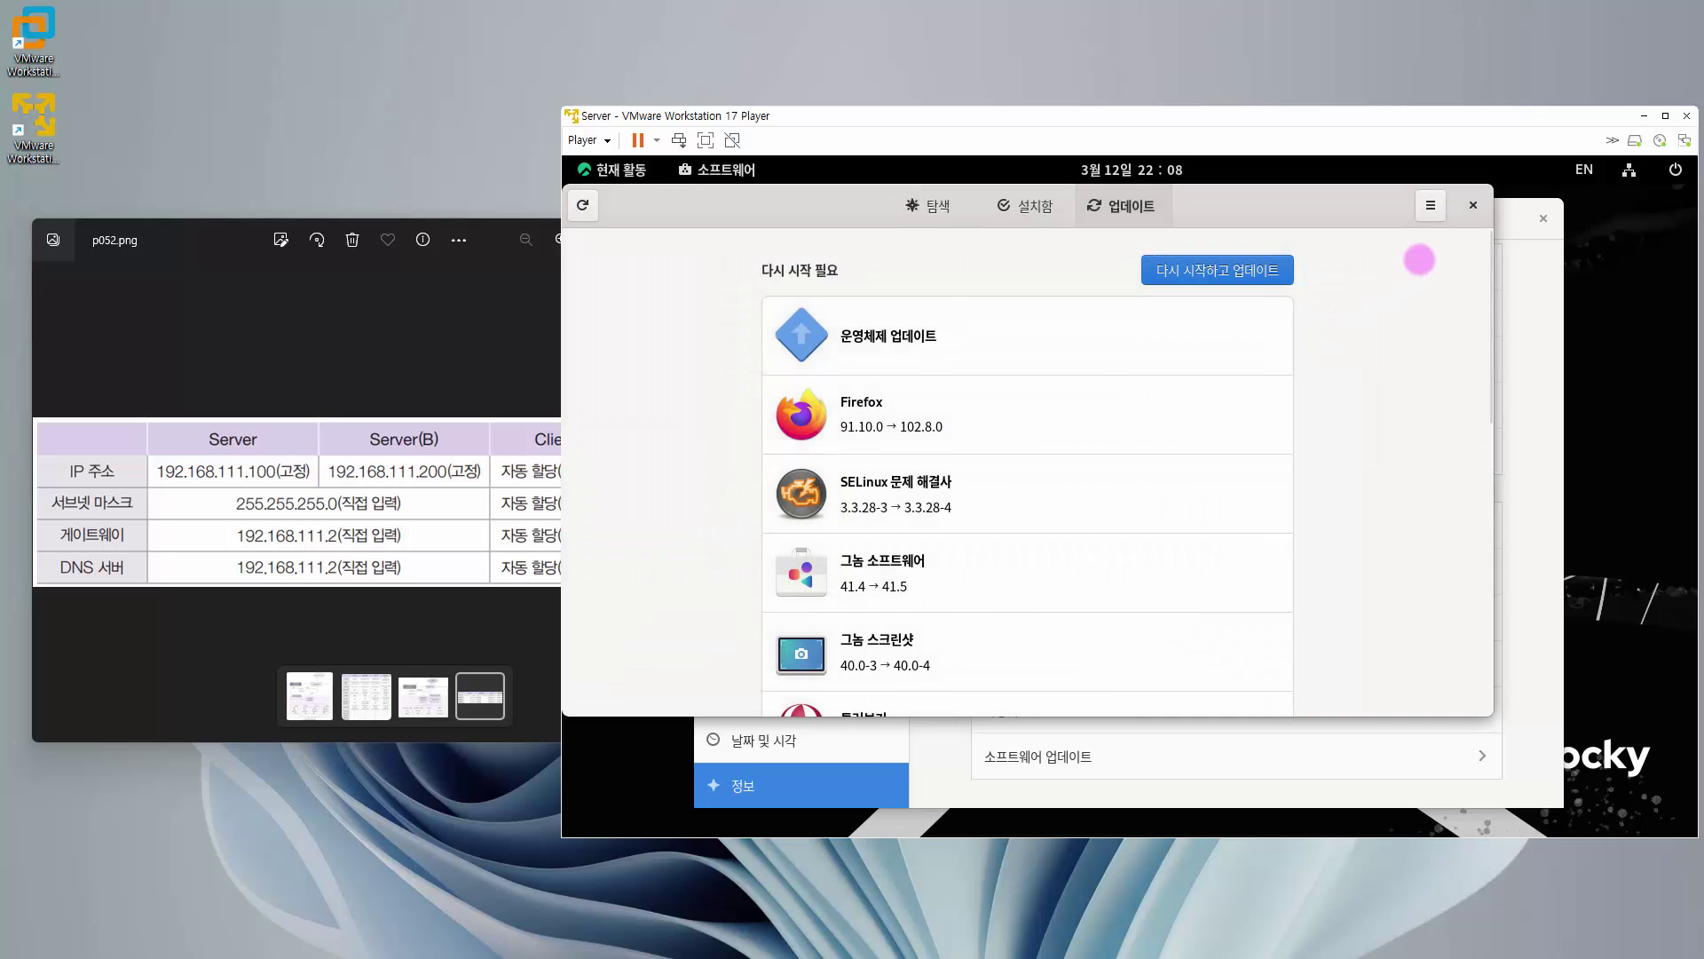
{"action": "left_click", "coordinate": [1472, 205]}
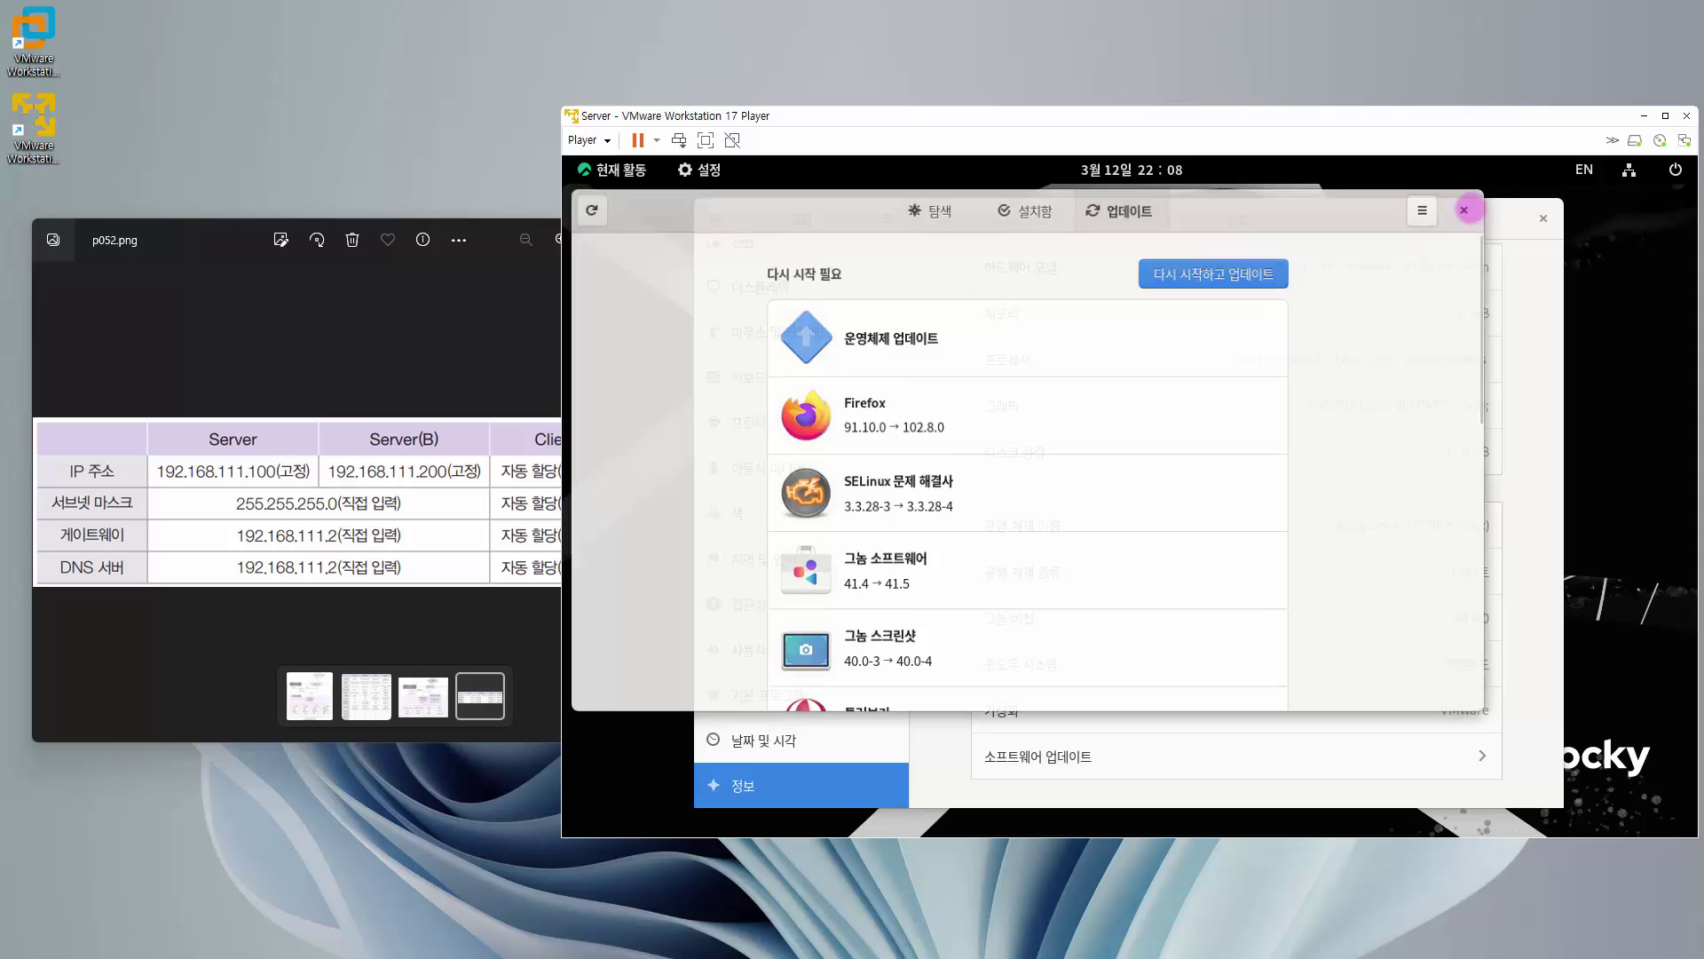
{"action": "left_click", "coordinate": [1541, 218]}
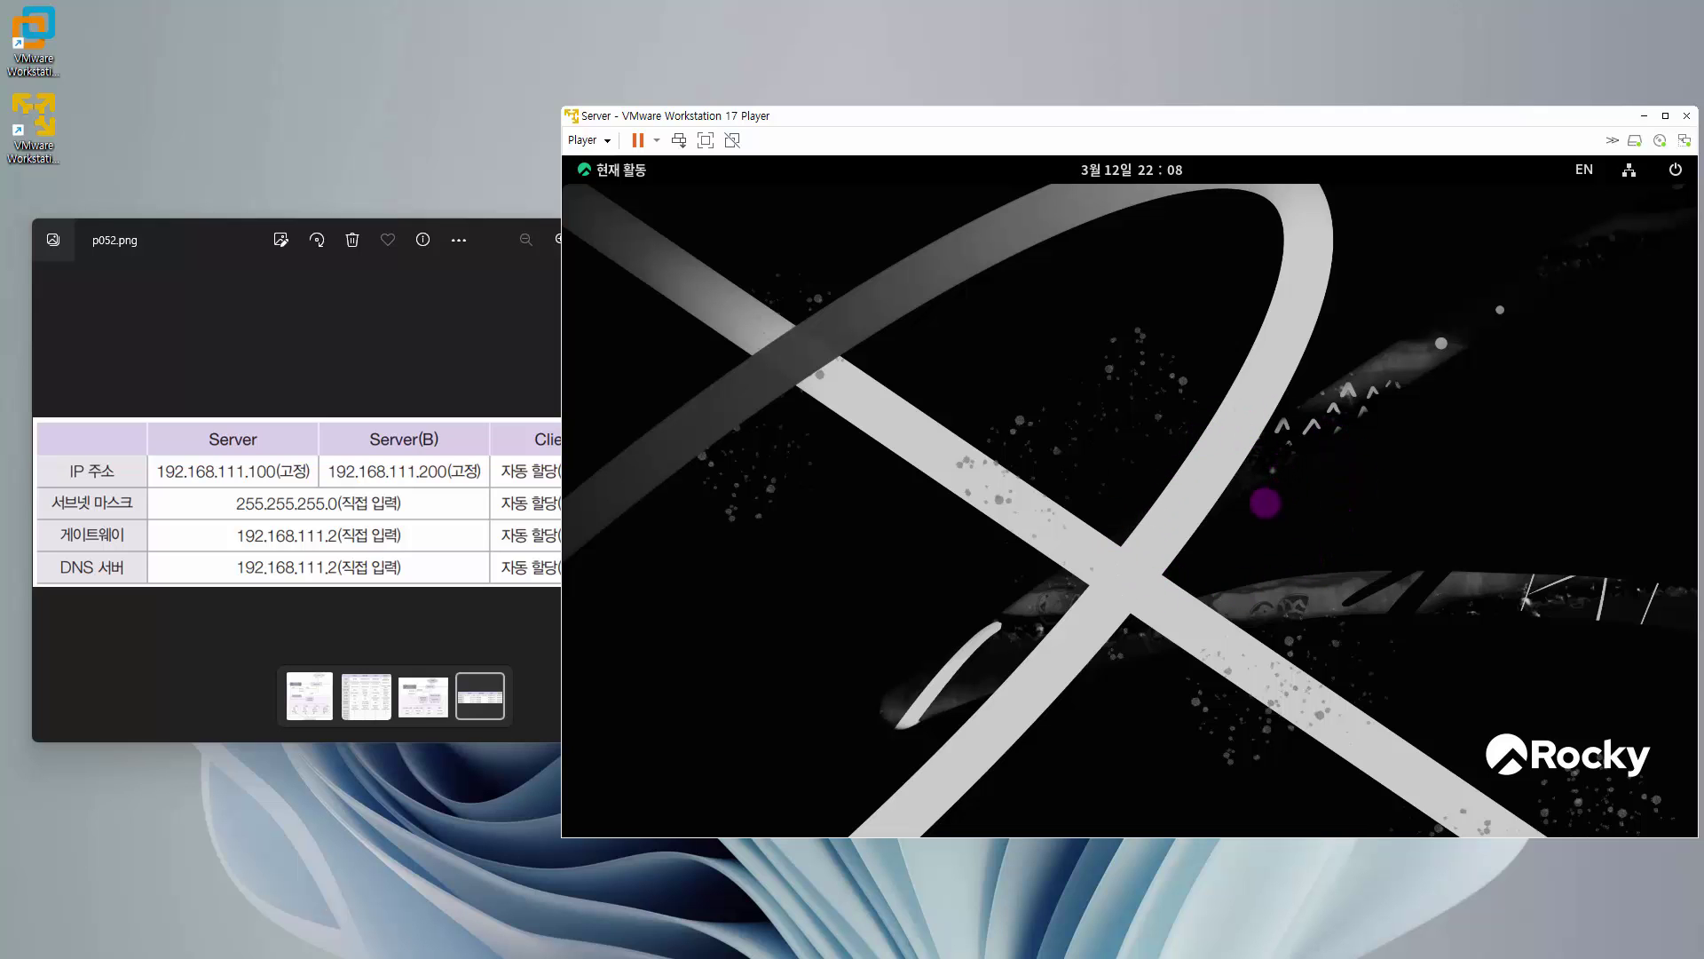
- Launch a new terminal and type the command 'gedit /etc/default/grub'
{"action": "left_click", "coordinate": [634, 176]}
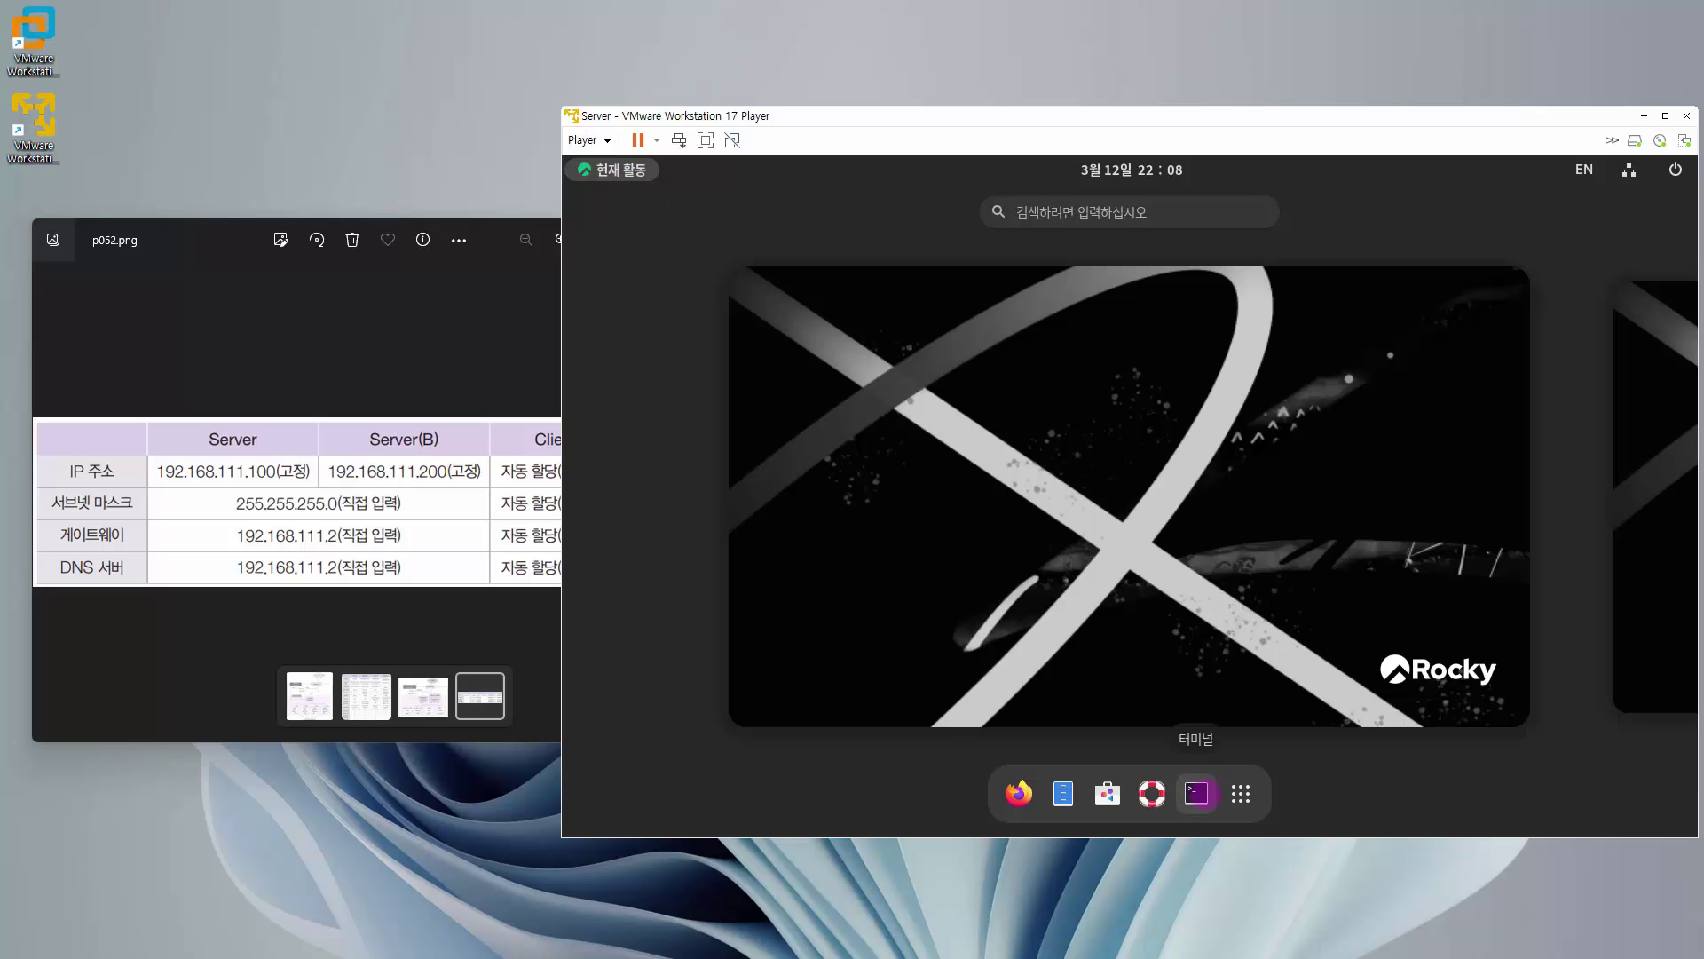
{"action": "left_click", "coordinate": [1198, 793]}
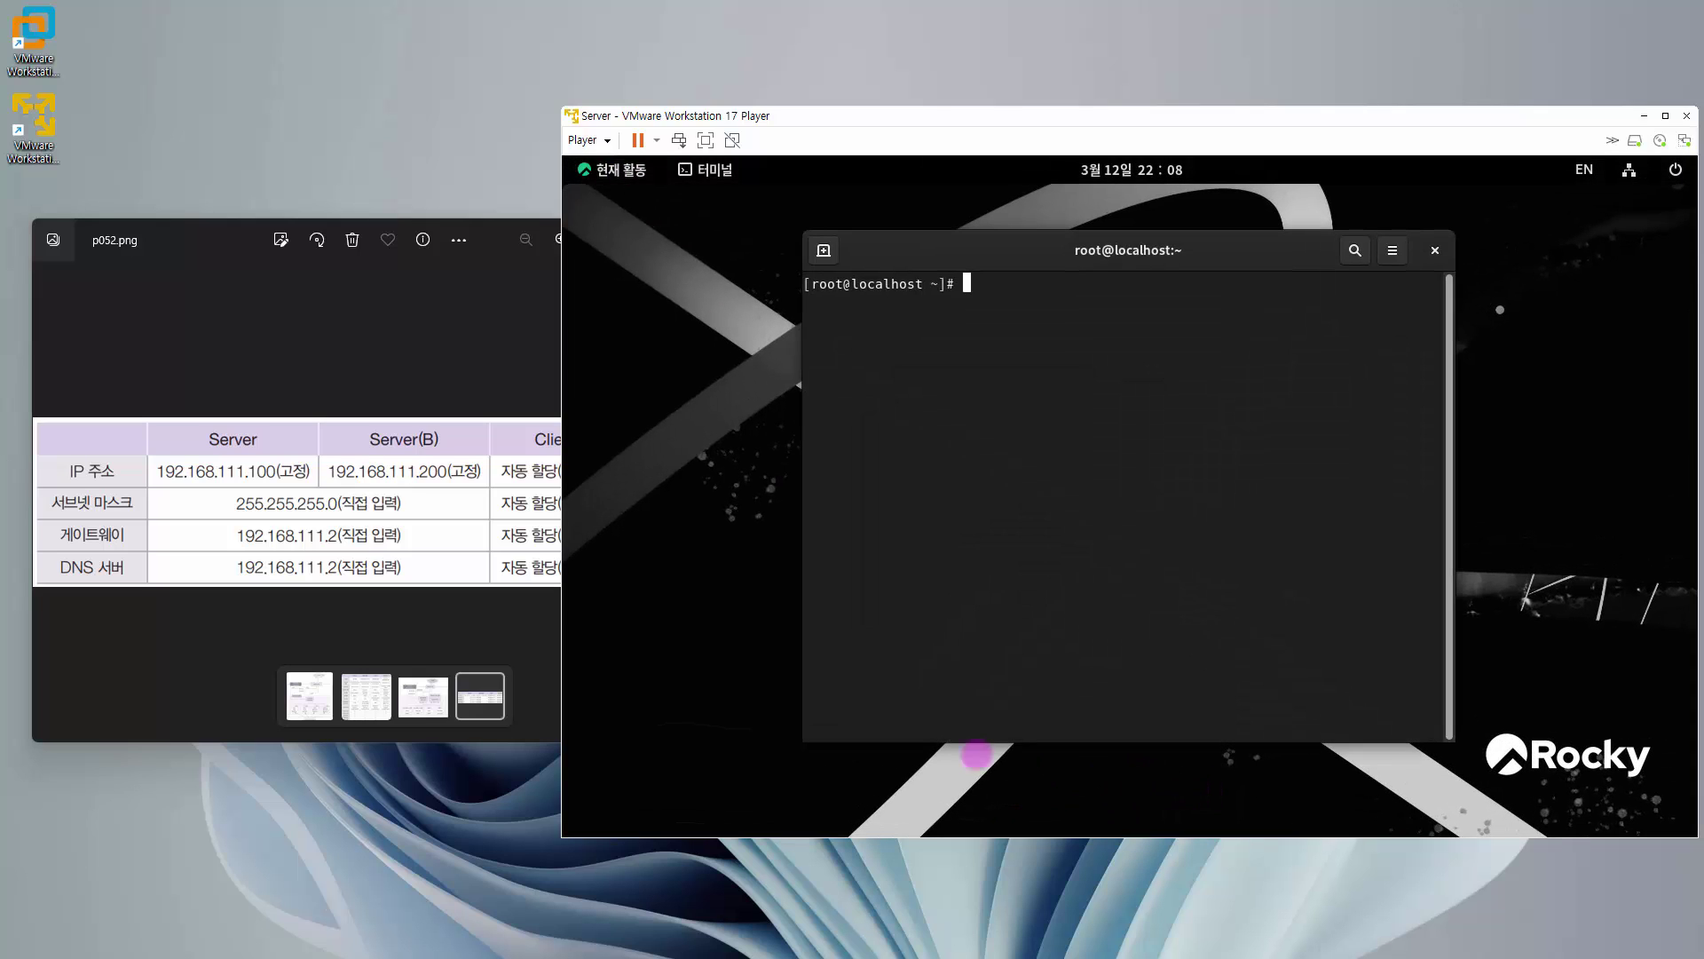
{"action": "type", "text": "e"}
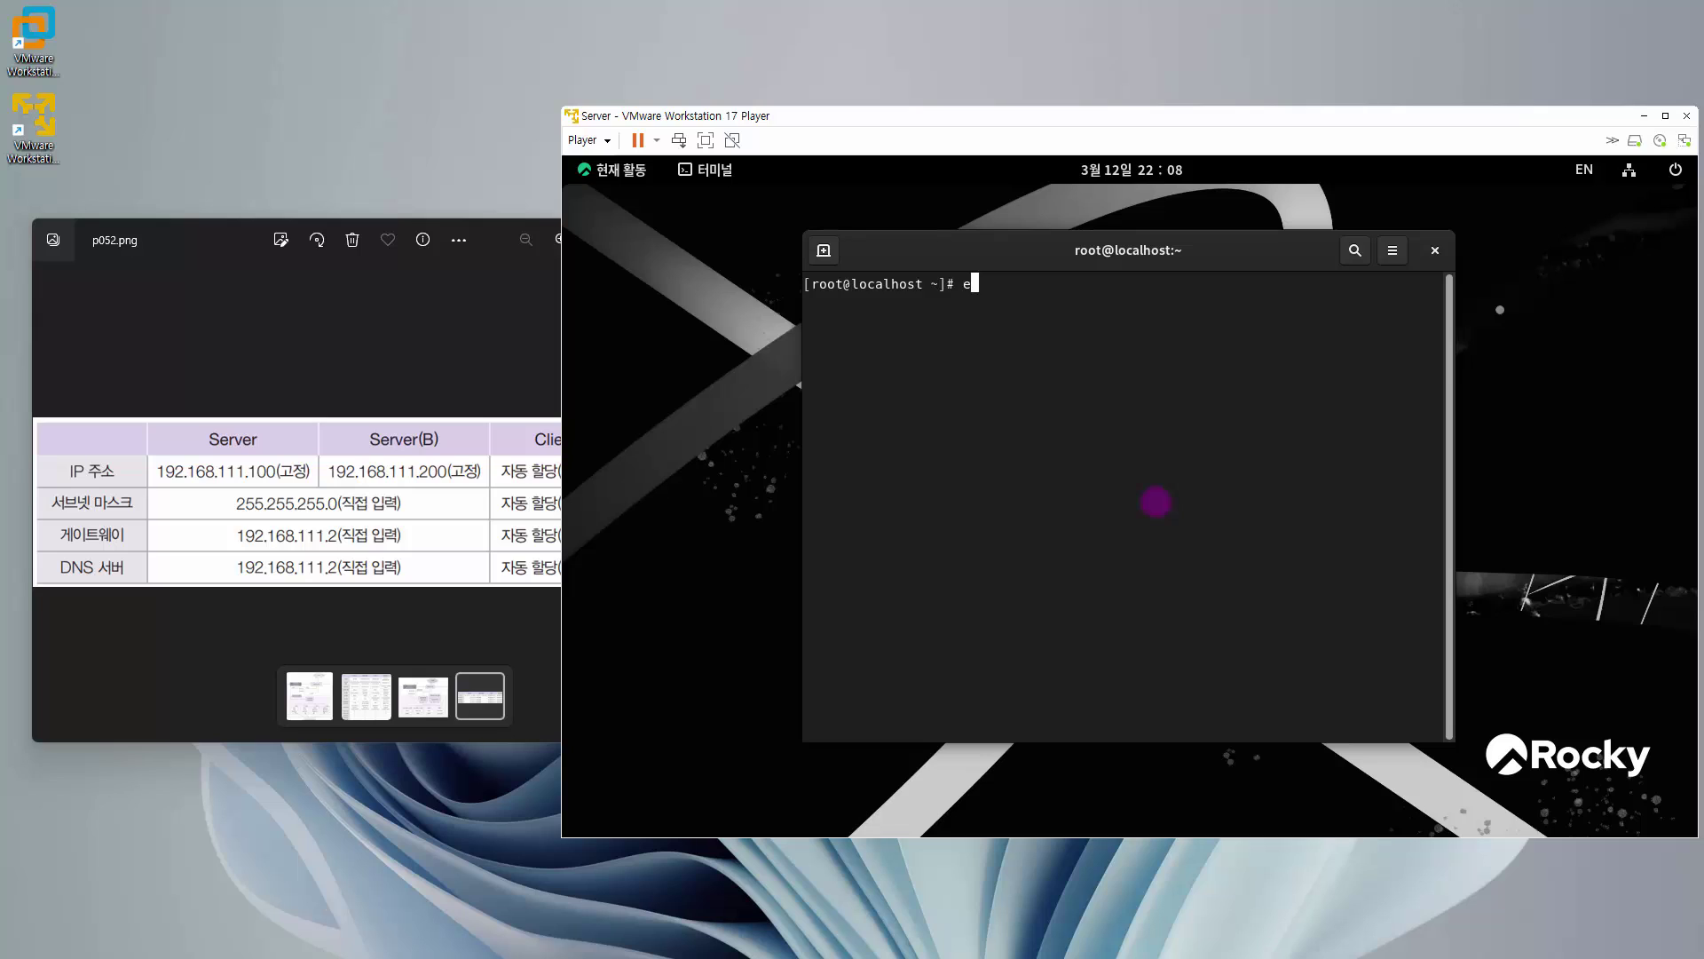
{"action": "key", "text": "BackSpace"}
{"action": "type", "text": "gedit  /etc/defa"}
{"action": "key", "text": "Tab"}
{"action": "type", "text": "grub"}
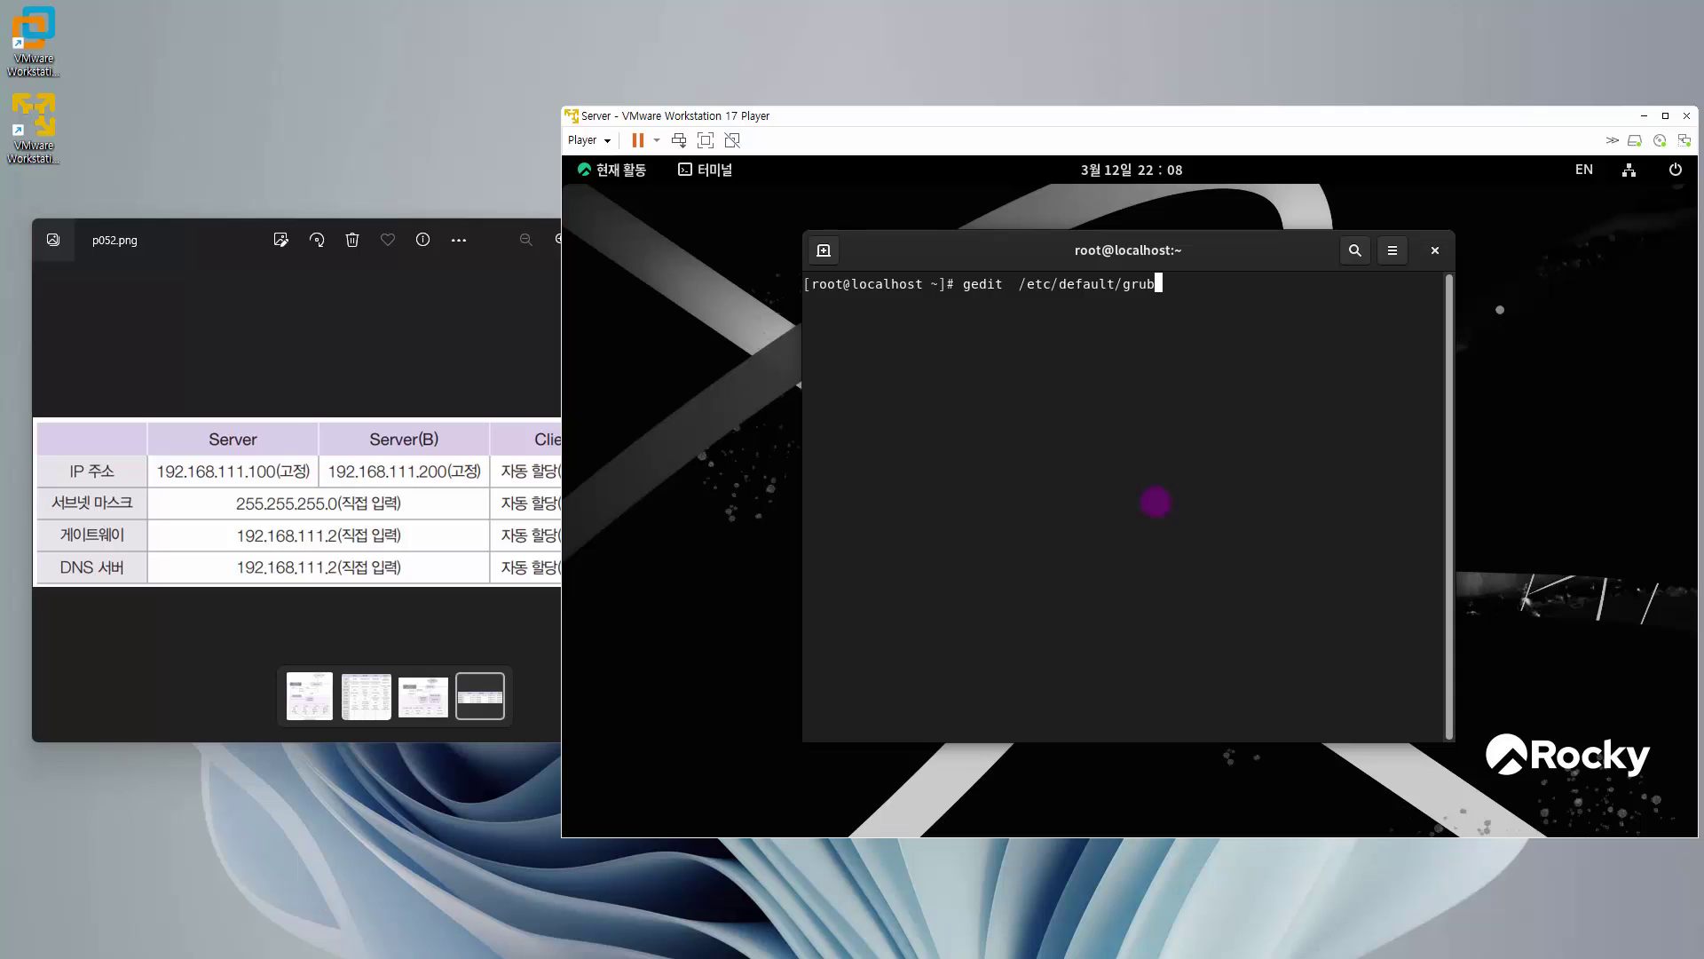
- Append vga=773 after selinux=0 on line 6 of /etc/default/grub, save, and close gedit
{"action": "key", "text": "Return"}
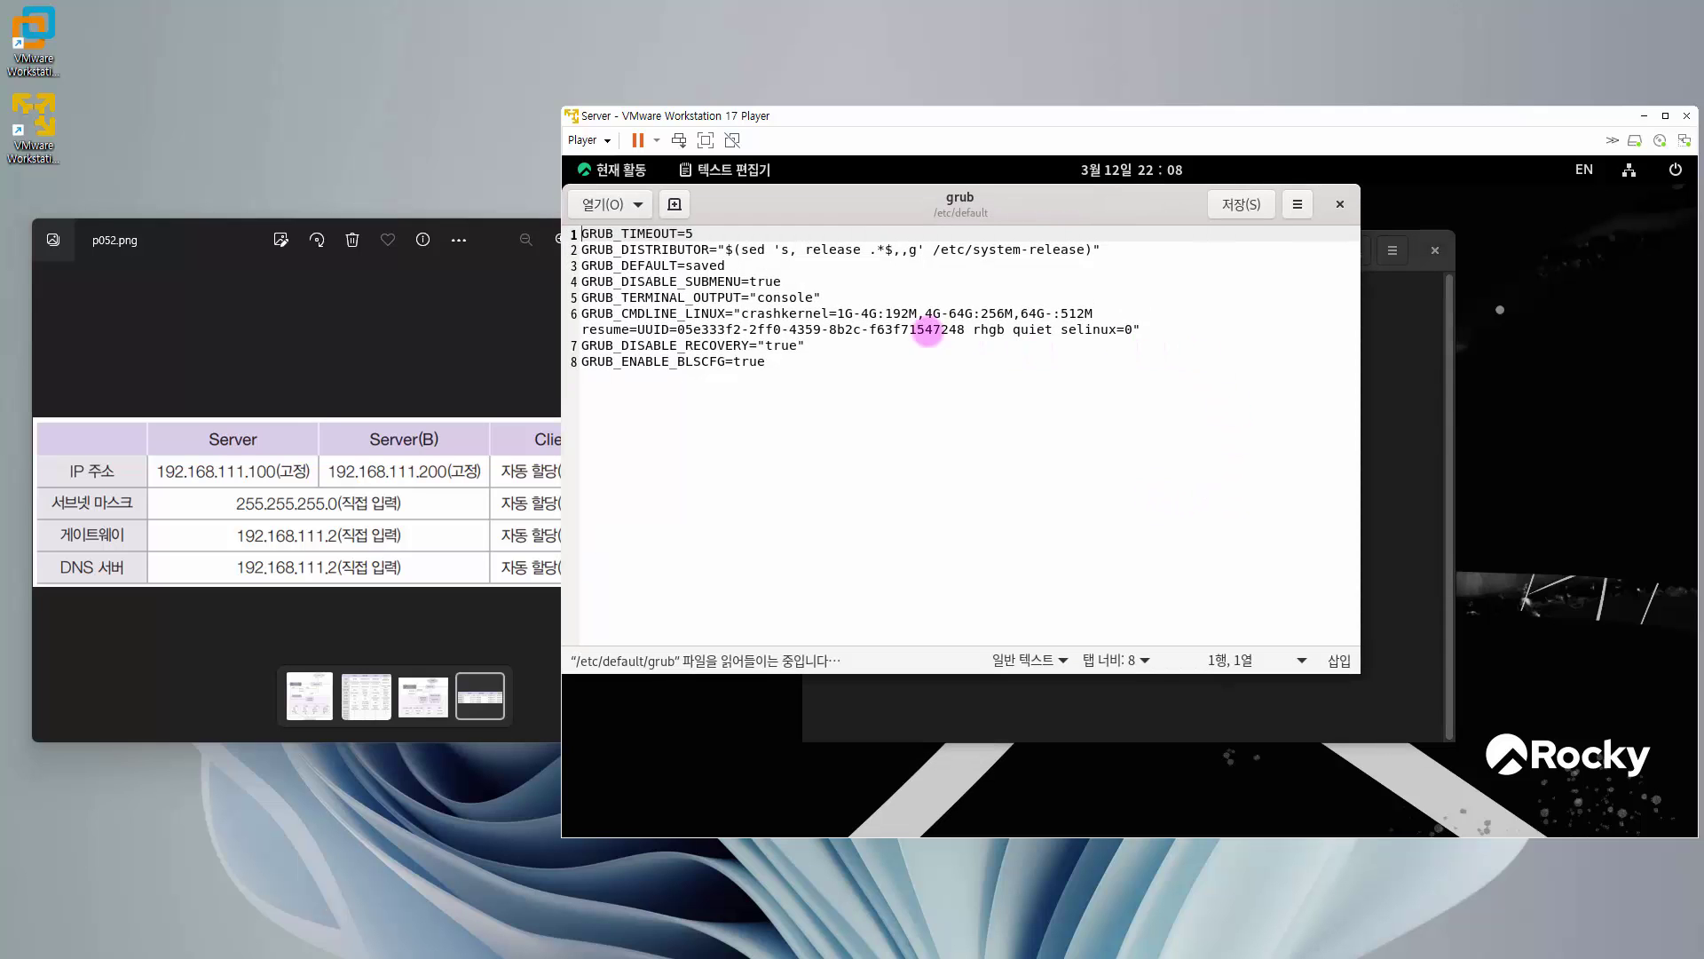
{"action": "double_click", "coordinate": [1149, 201]}
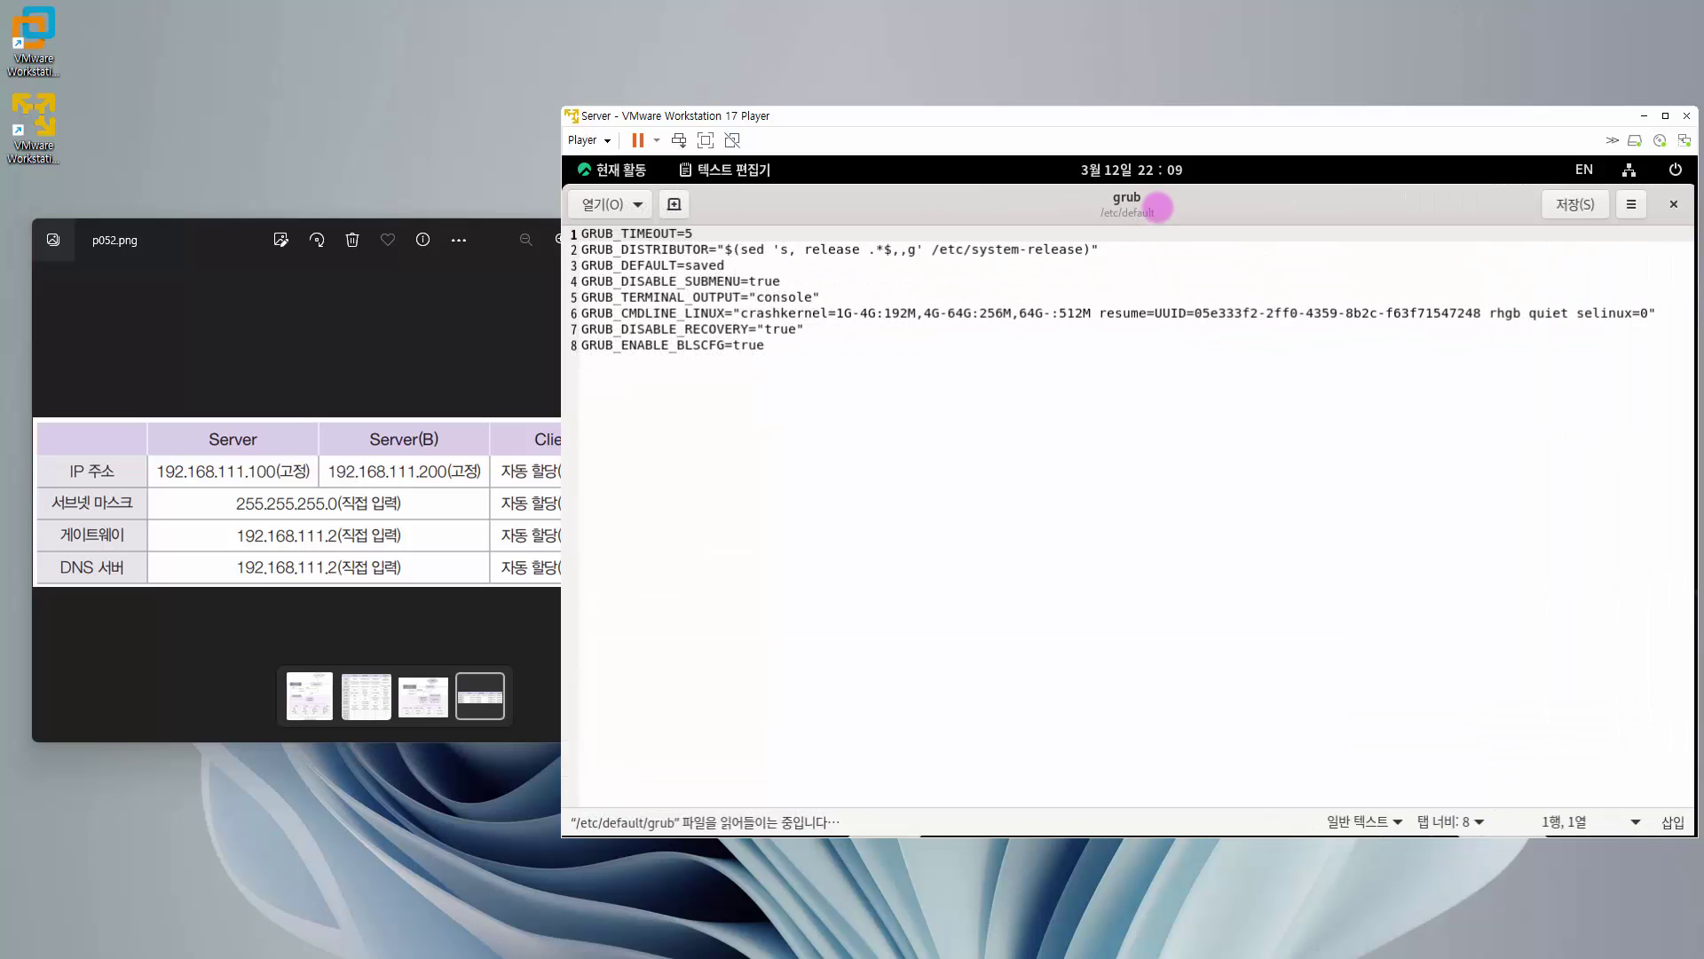
{"action": "left_click_drag", "start_coordinate": [574, 313], "coordinate": [805, 330]}
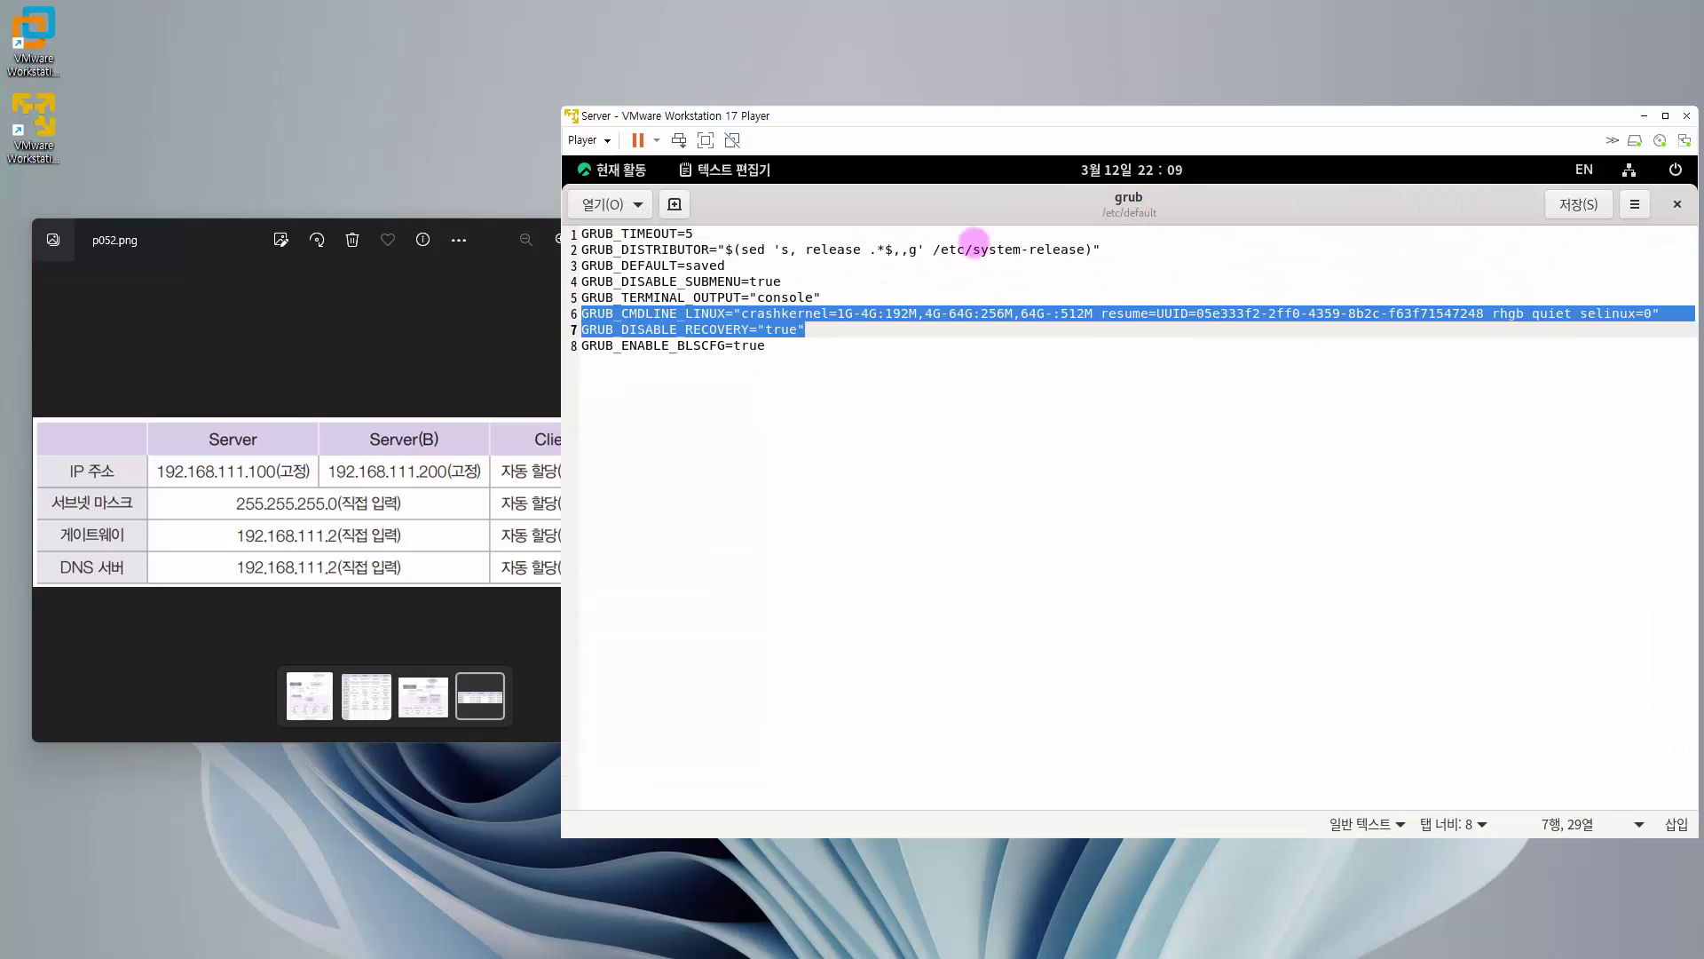
{"action": "double_click", "coordinate": [1064, 200]}
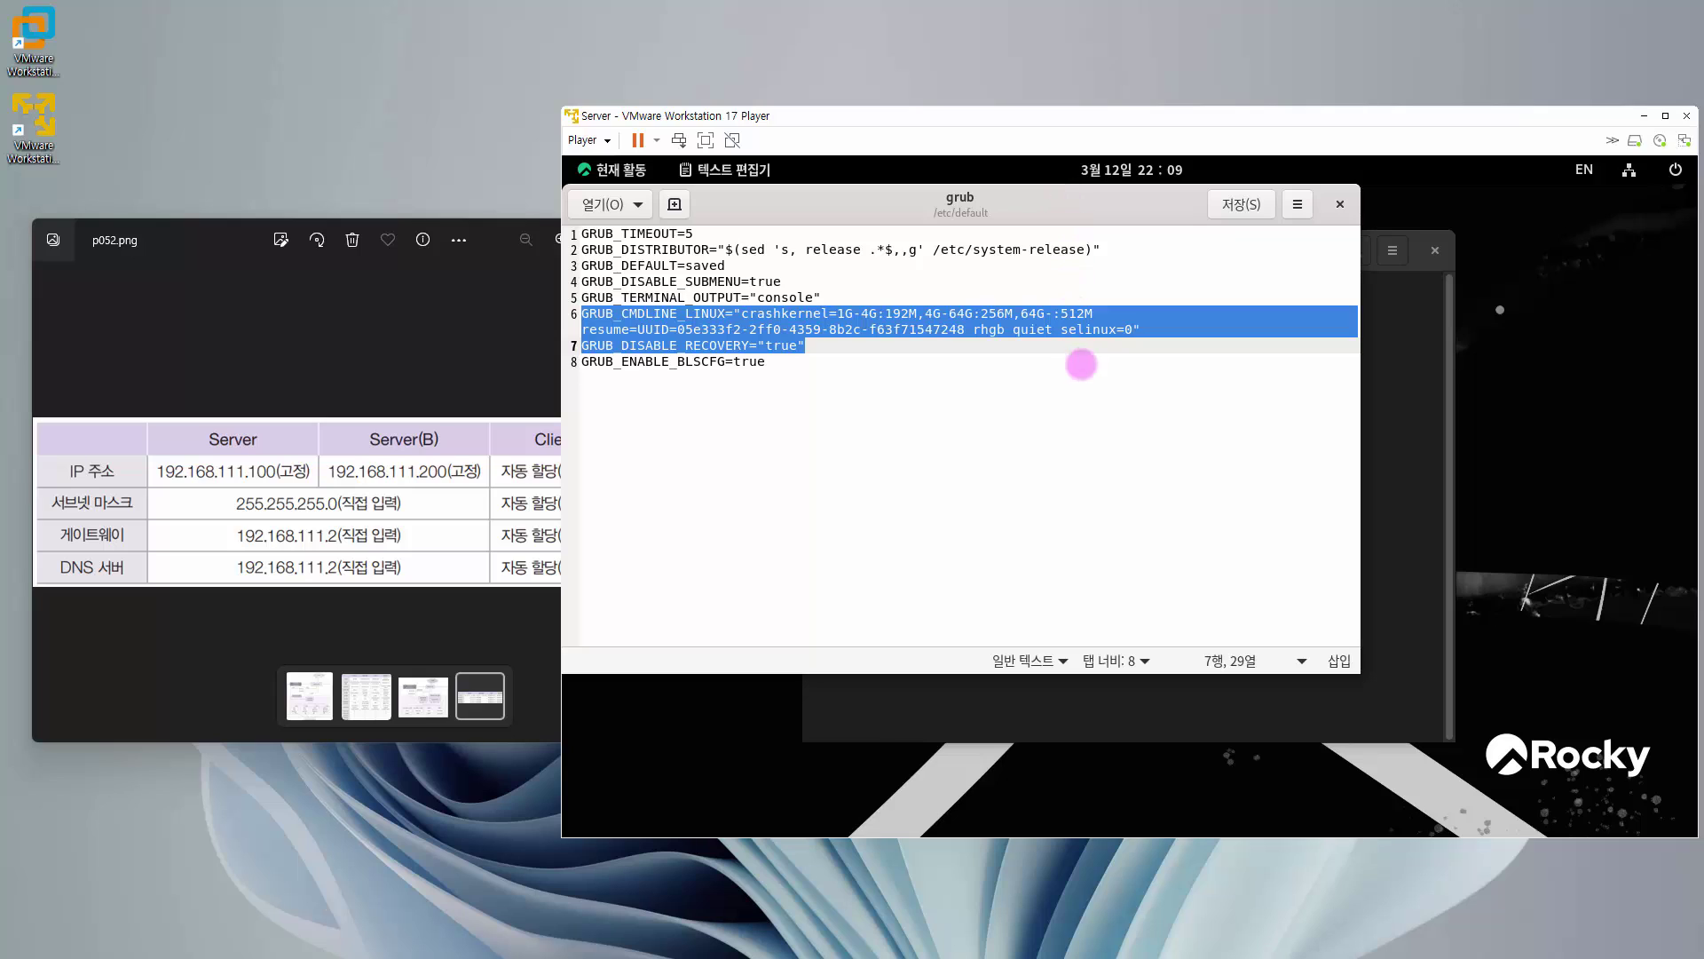
{"action": "left_click", "coordinate": [1054, 338]}
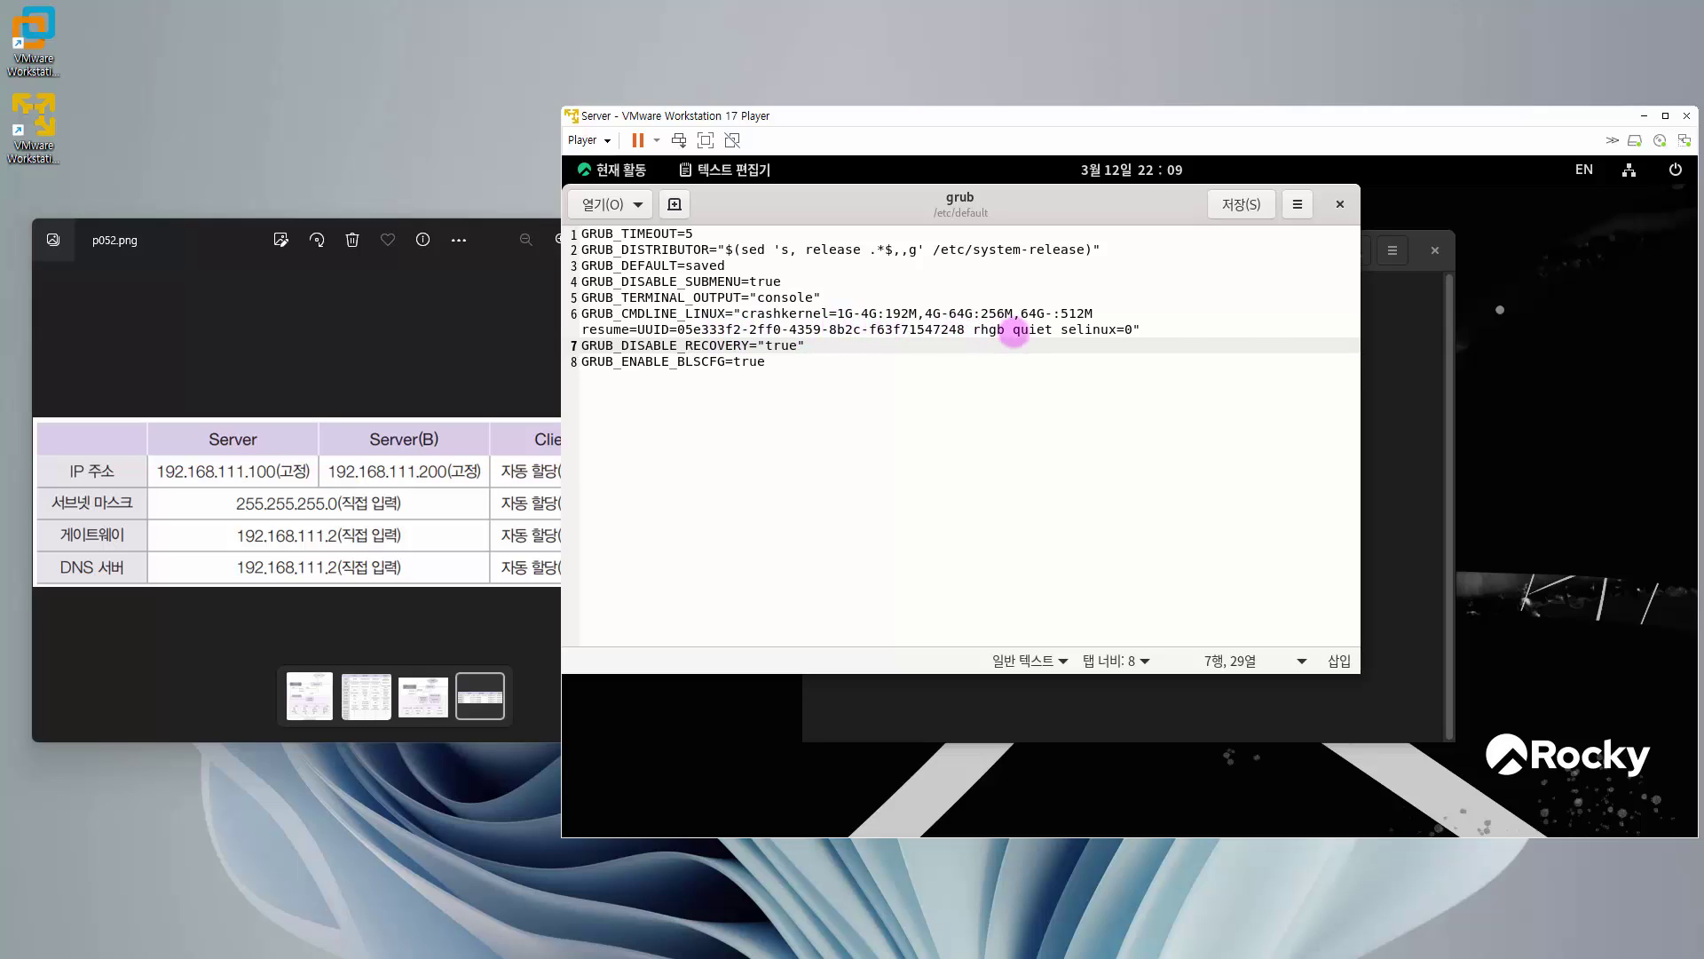
{"action": "left_click", "coordinate": [1135, 329]}
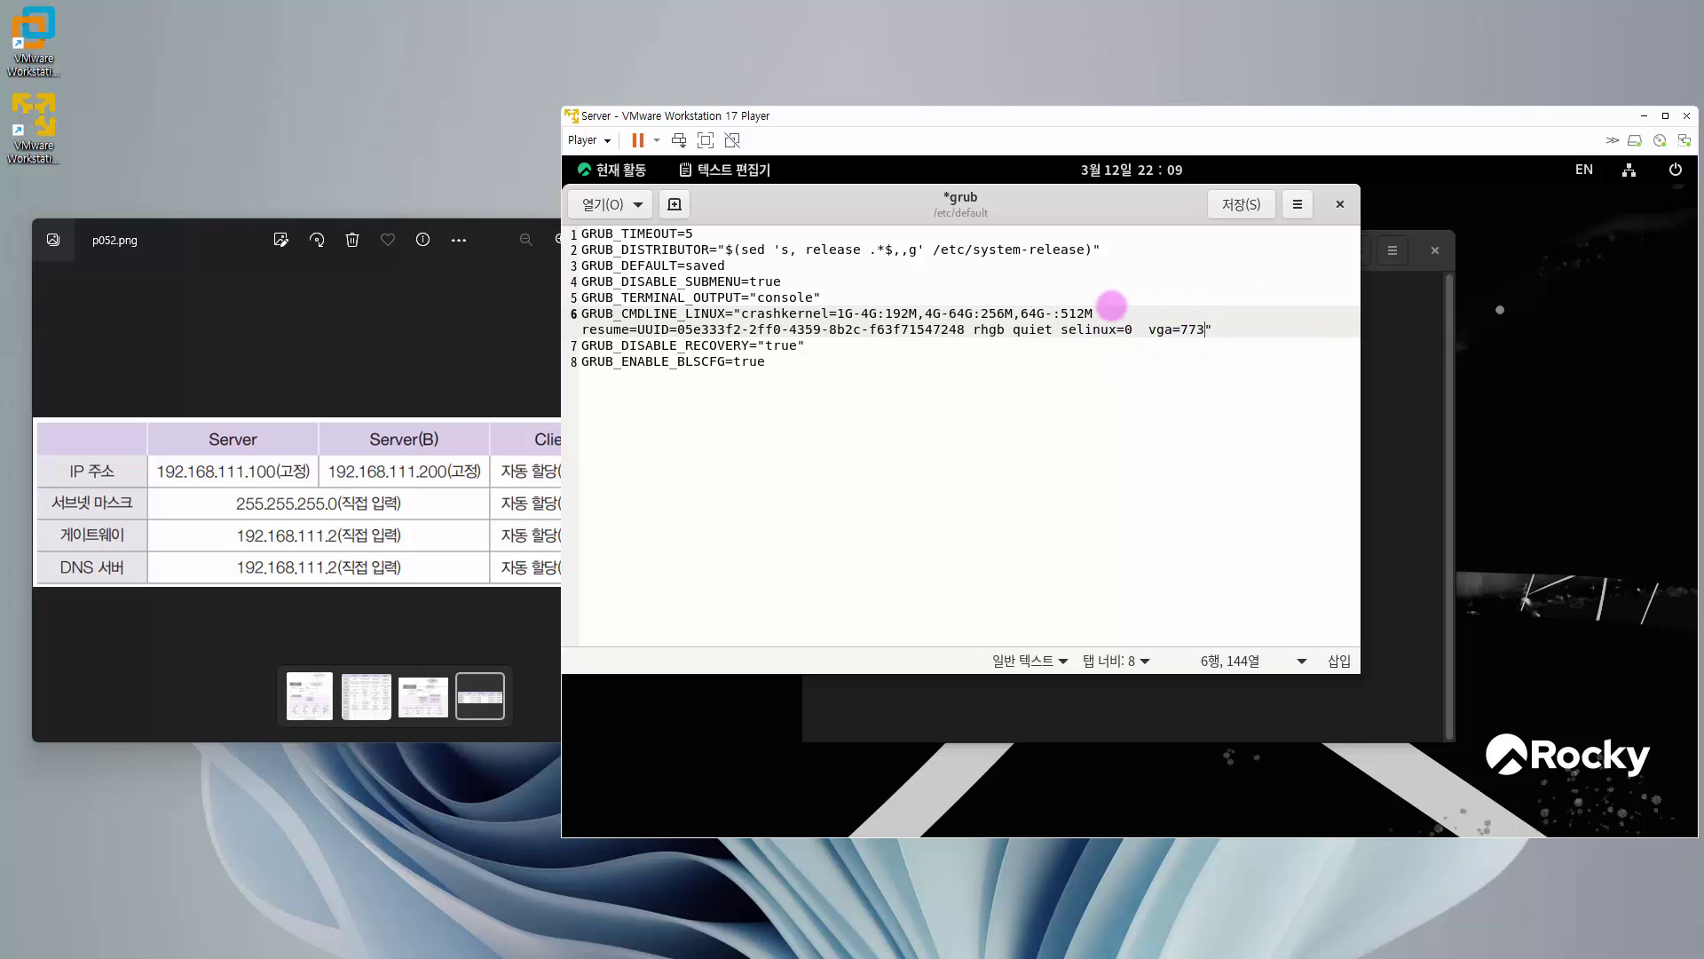
{"action": "left_click", "coordinate": [1235, 213]}
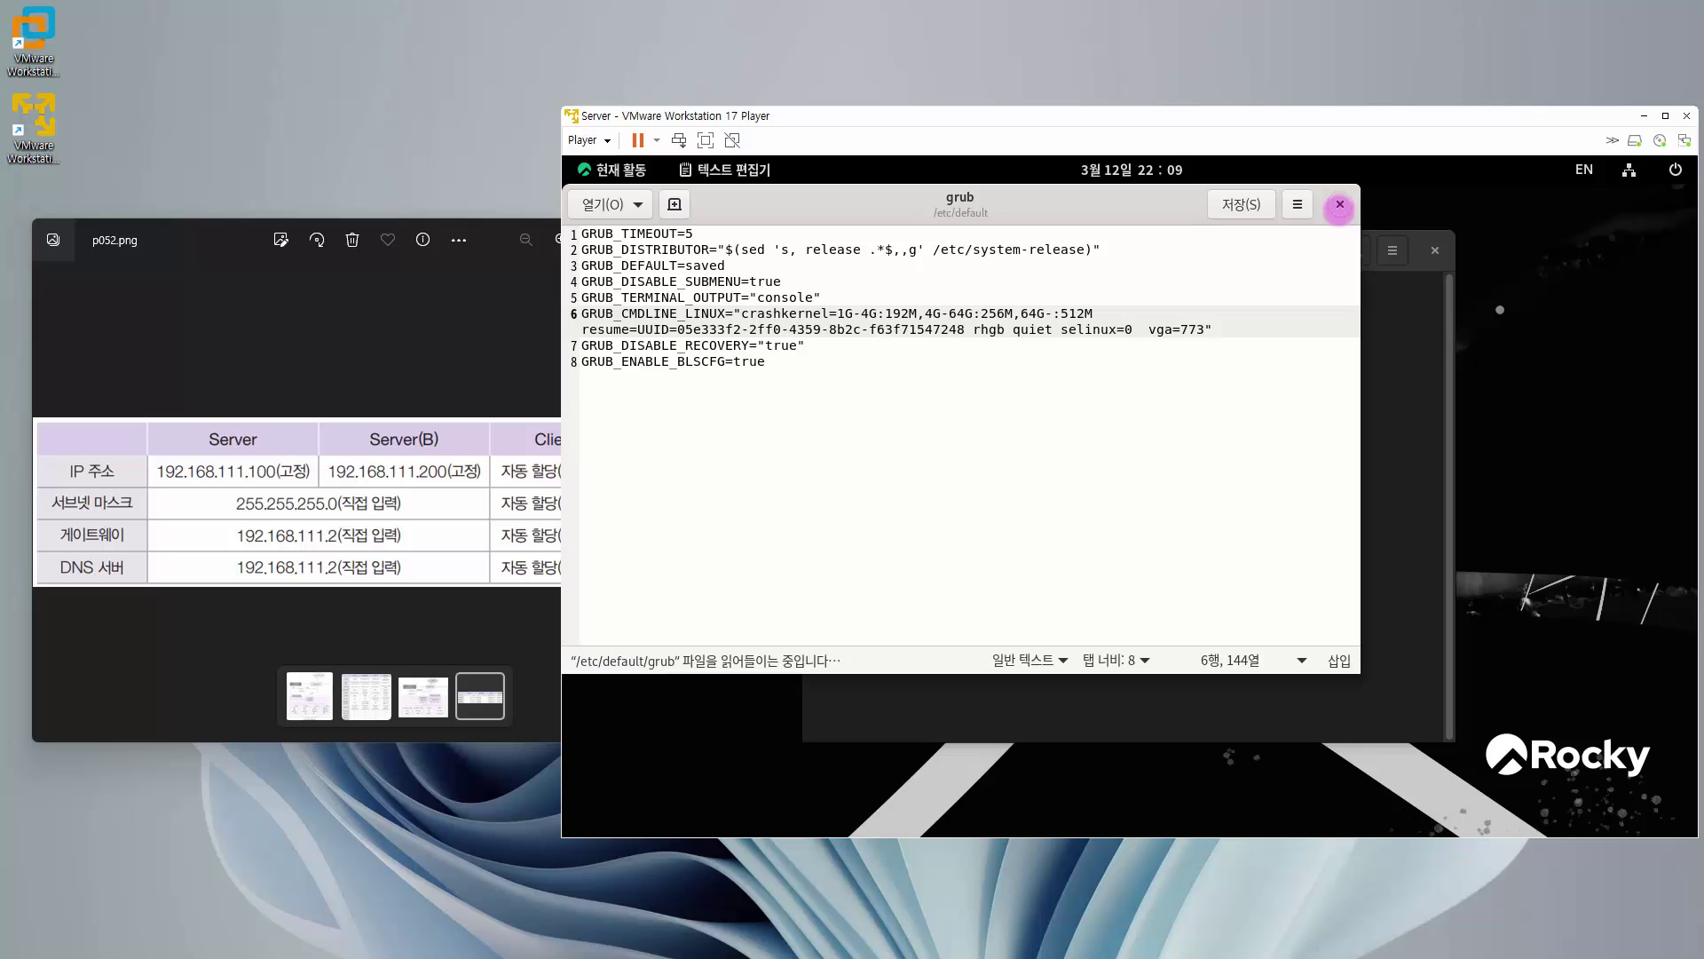
{"action": "left_click", "coordinate": [1339, 206]}
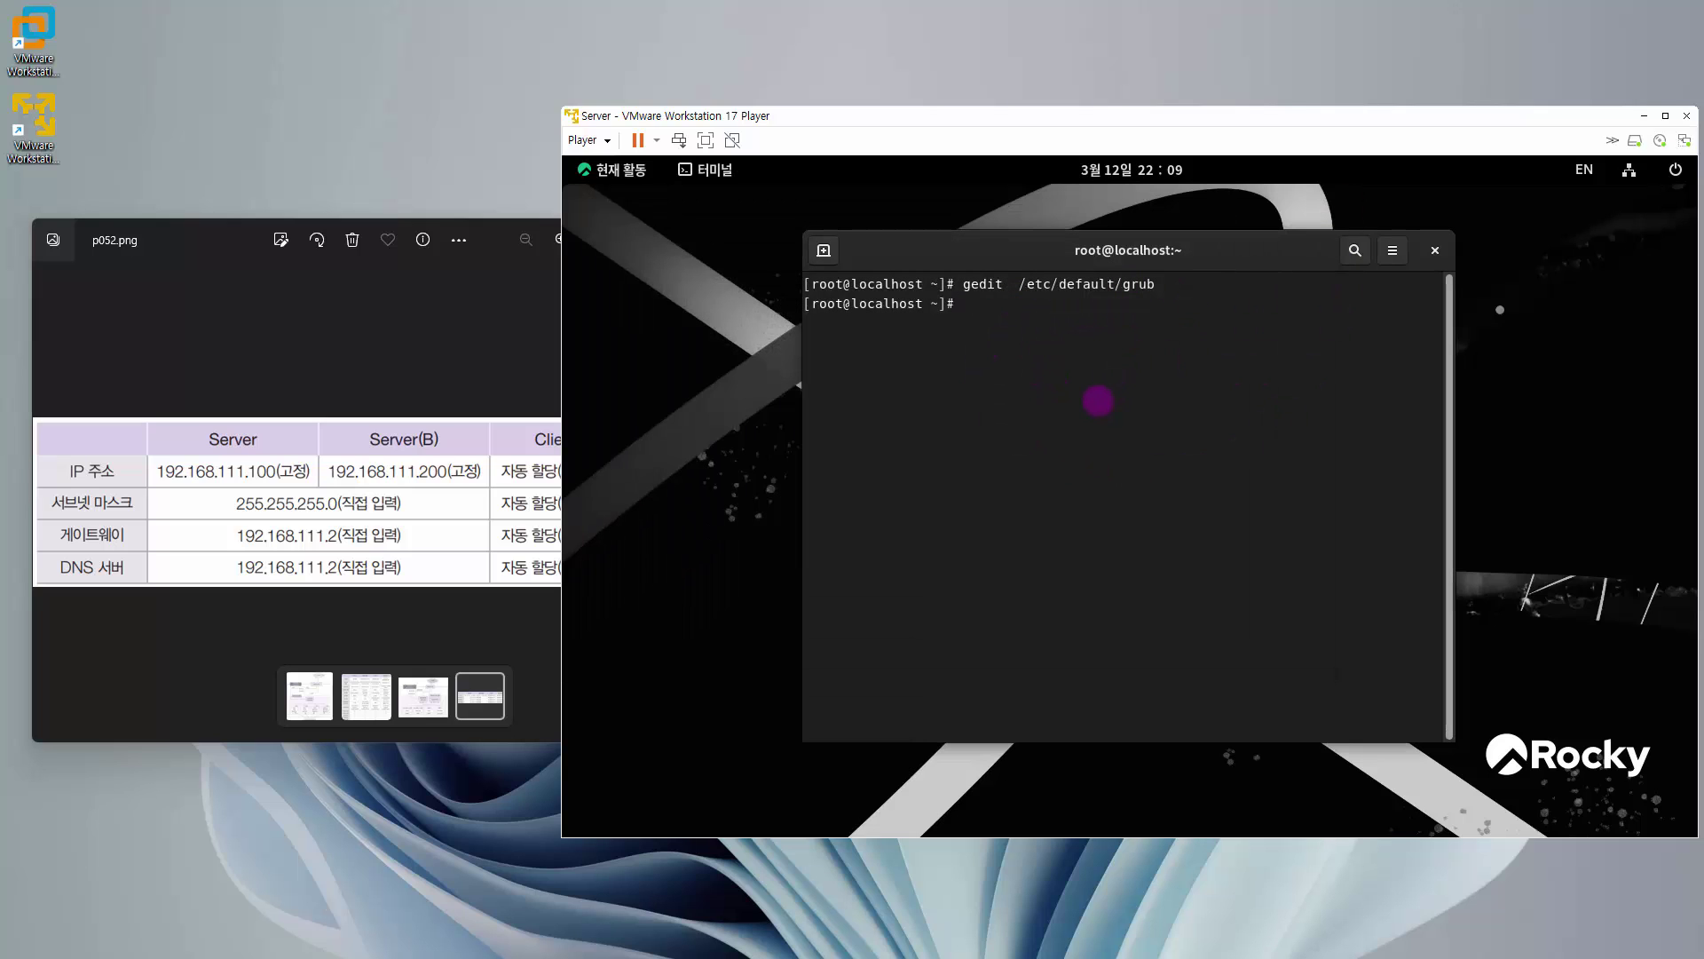
- Enter 'grub2-mkconfig -o /boot/grub2/grub.cfg' at the root prompt, tab-completing the command name
{"action": "type", "text": "grub2-mk"}
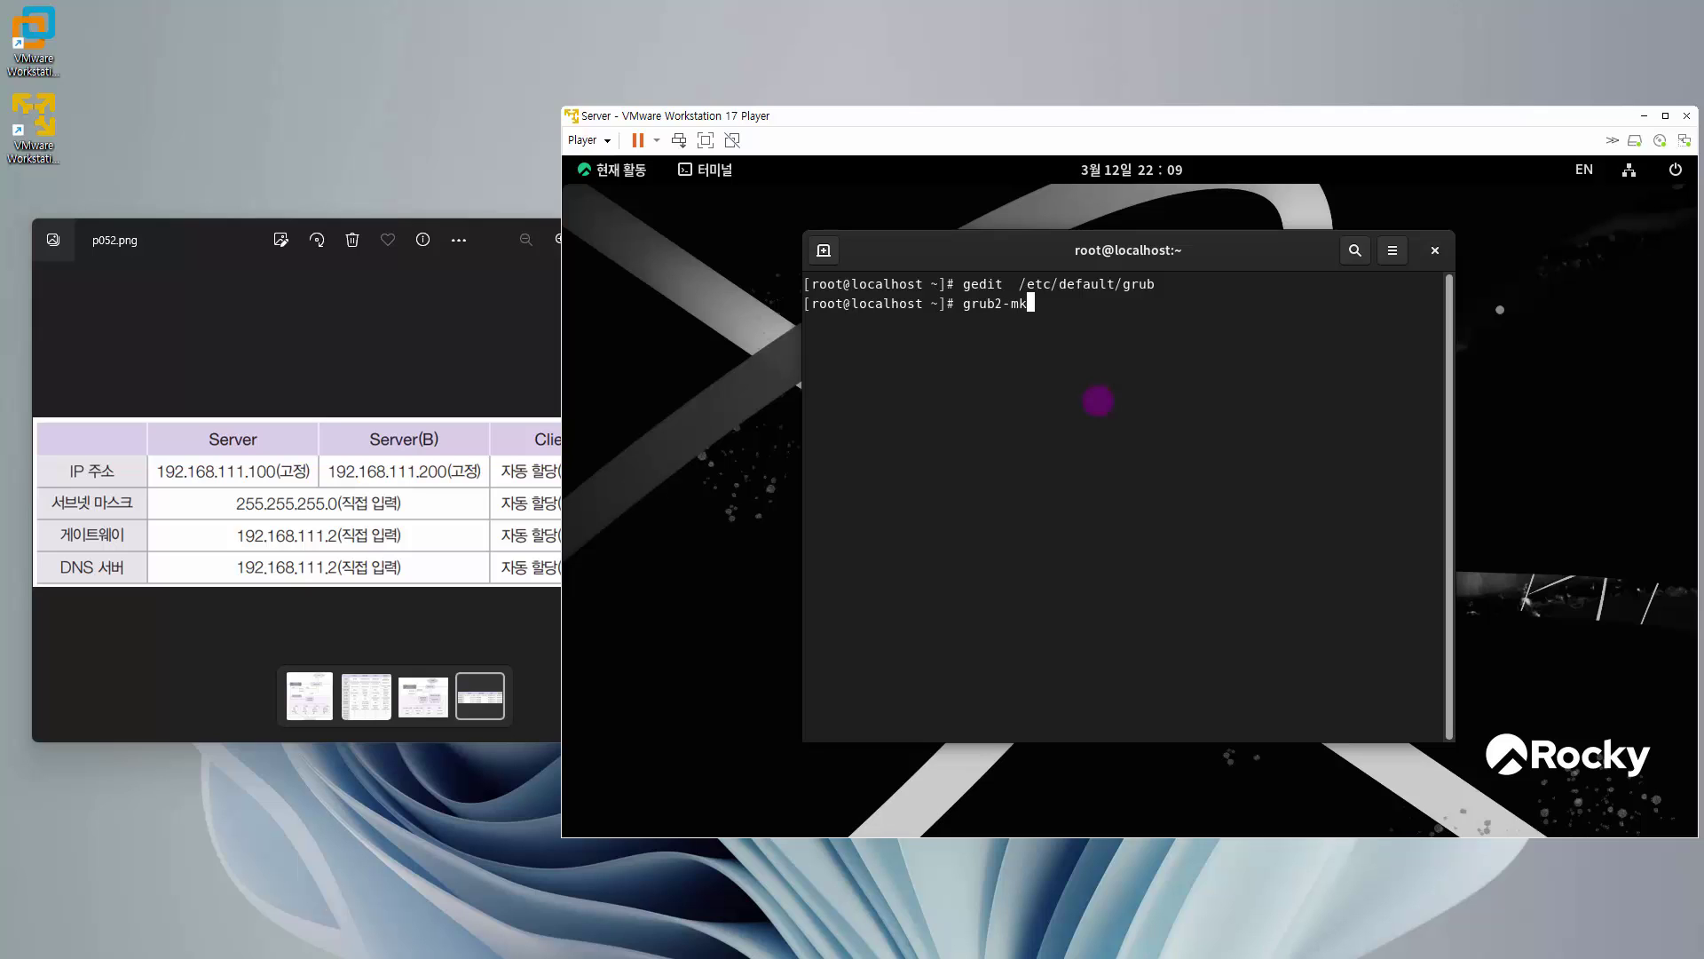
{"action": "type", "text": "c"}
{"action": "key", "text": "Tab"}
{"action": "type", "text": "-o  /boot/grub2/grub.cfg"}
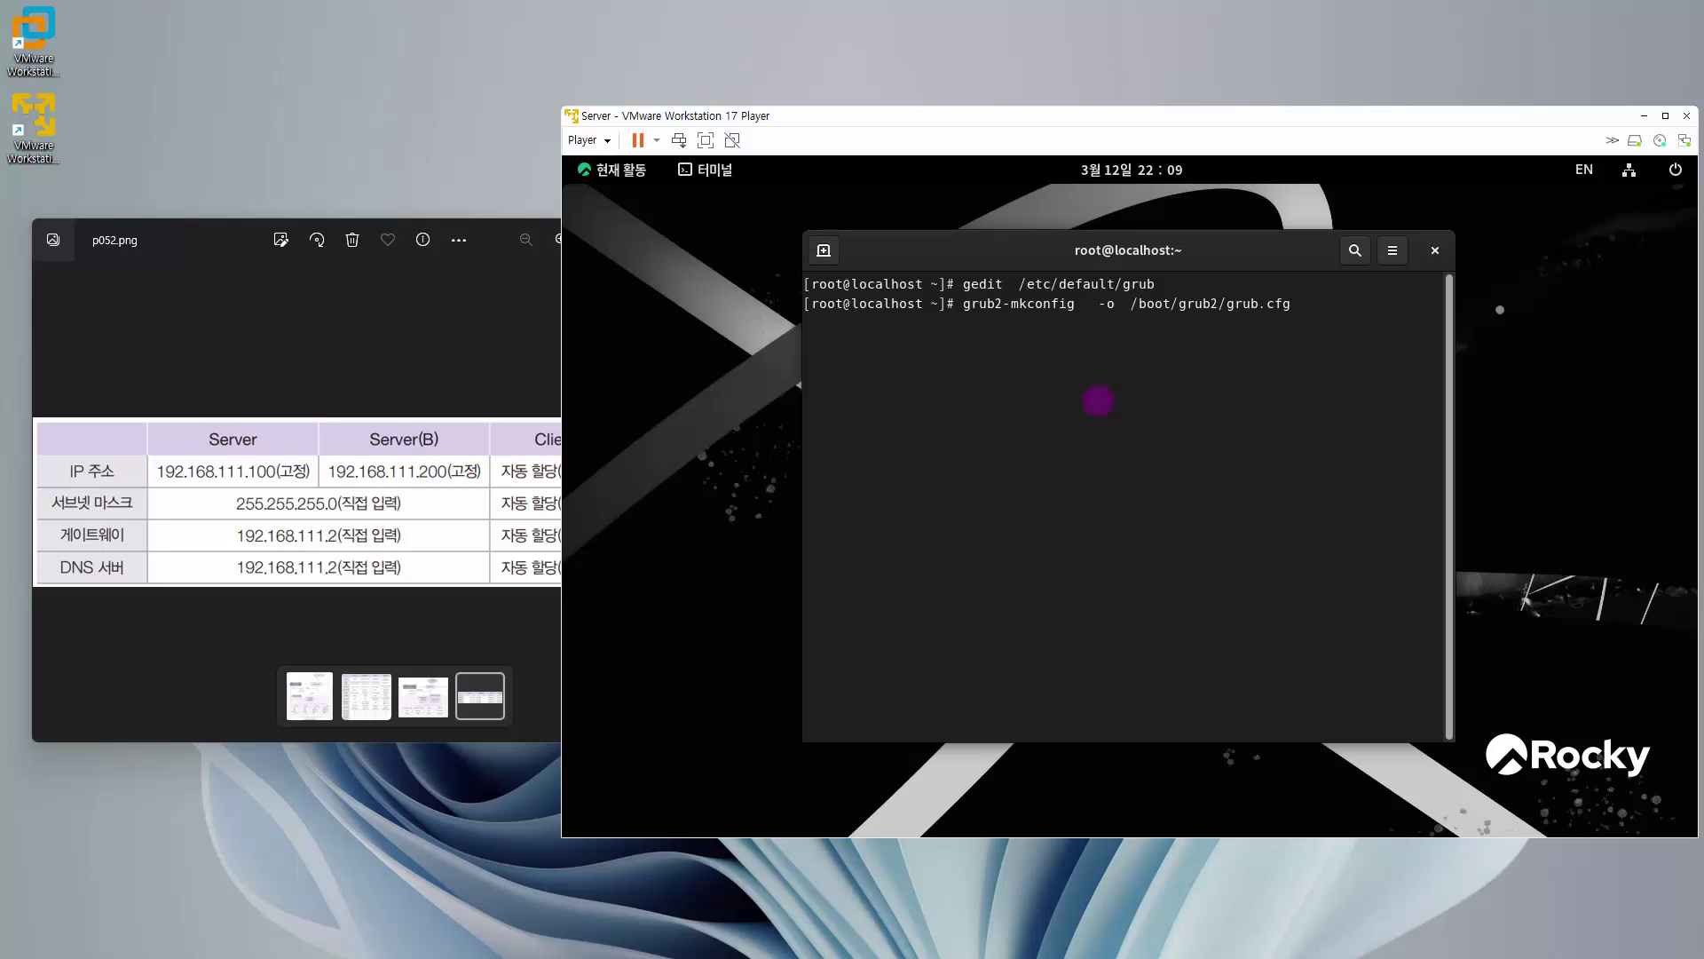